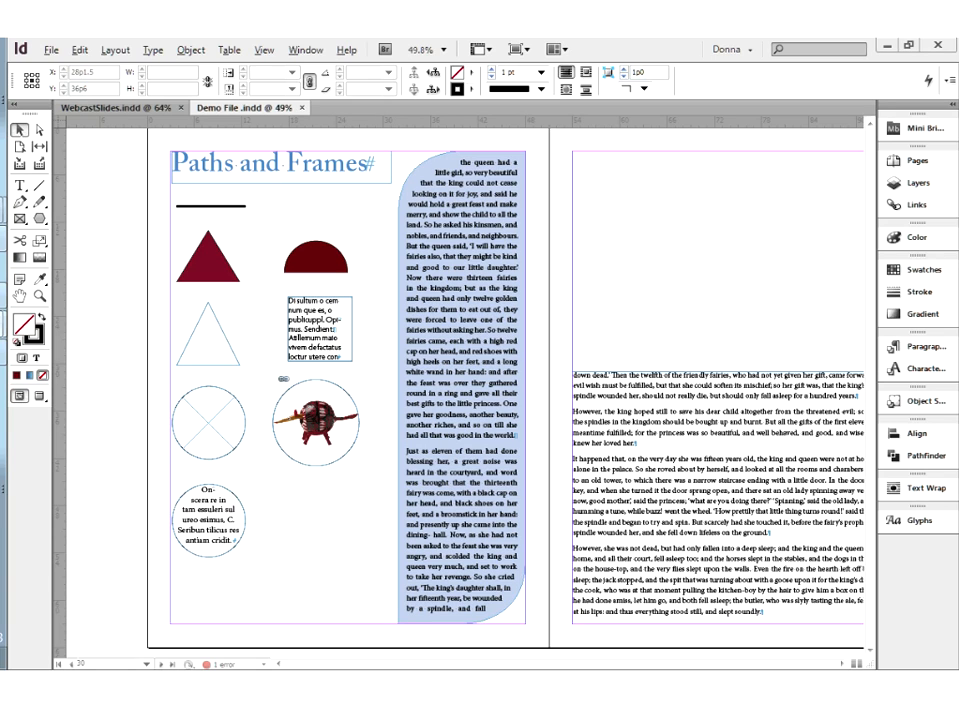
Step: Select the armadillo image and its circular frame in turn to compare their bounding boxes, and clear the selection
drag(245, 350, 390, 494)
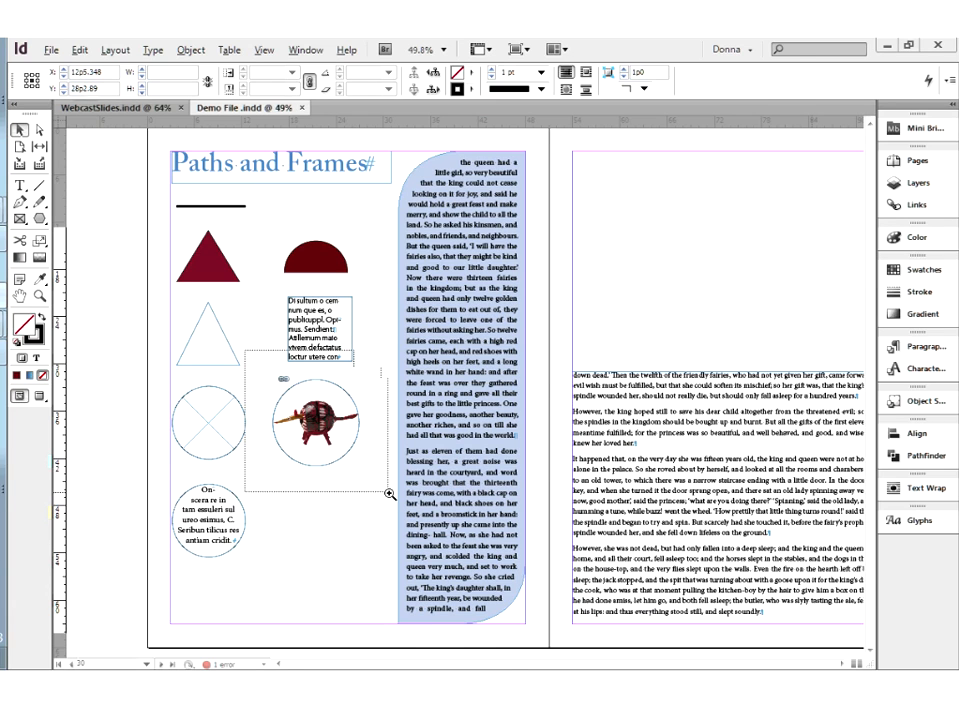
drag(390, 494, 390, 494)
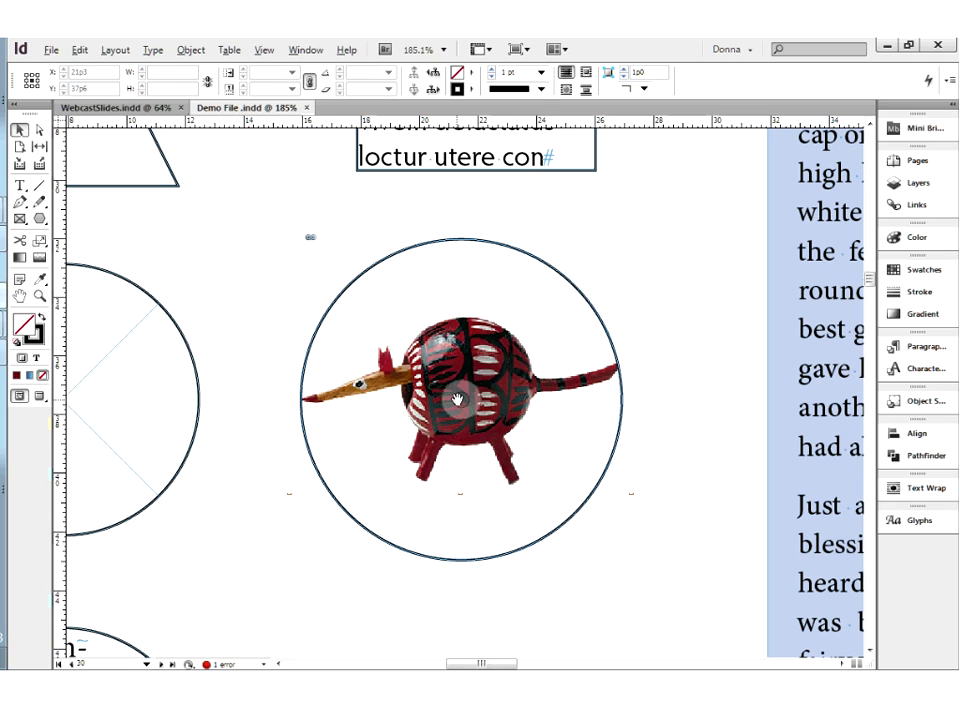
click(457, 400)
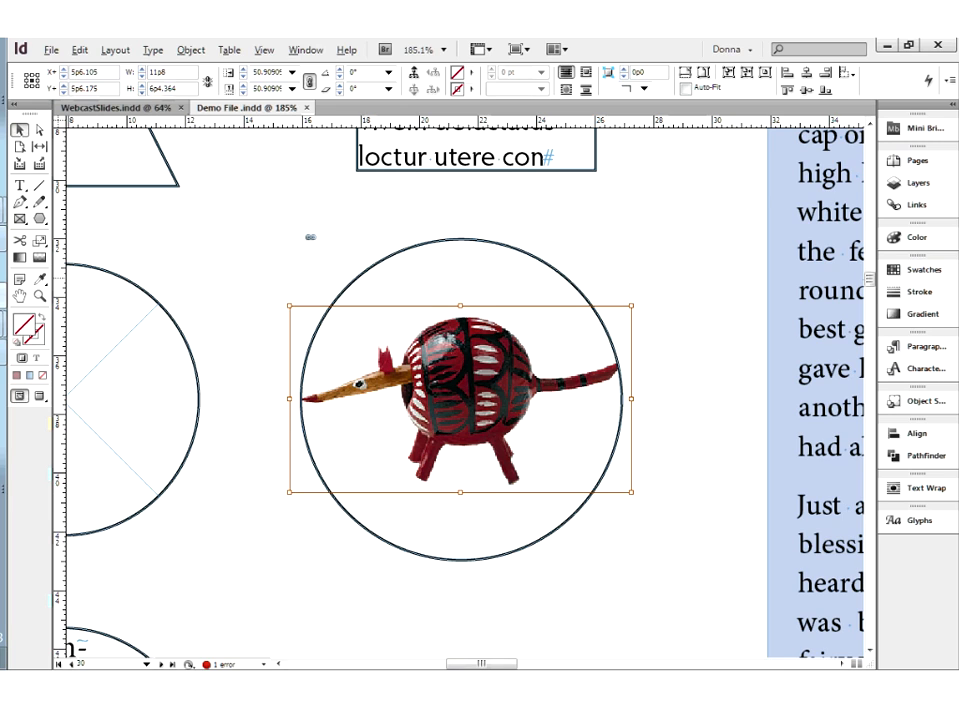
click(224, 276)
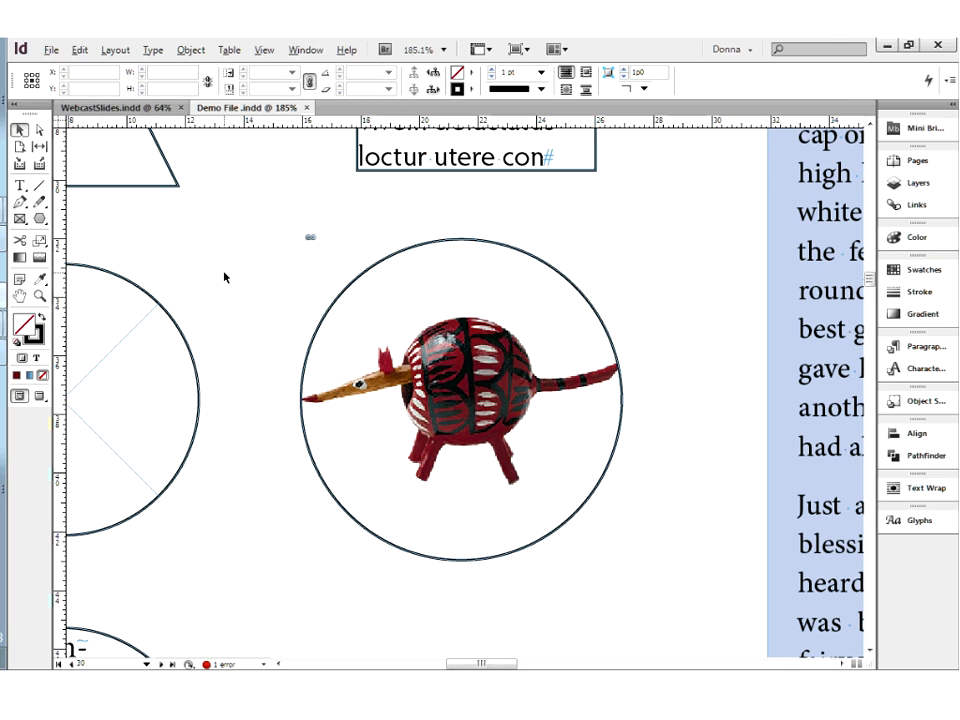
click(420, 290)
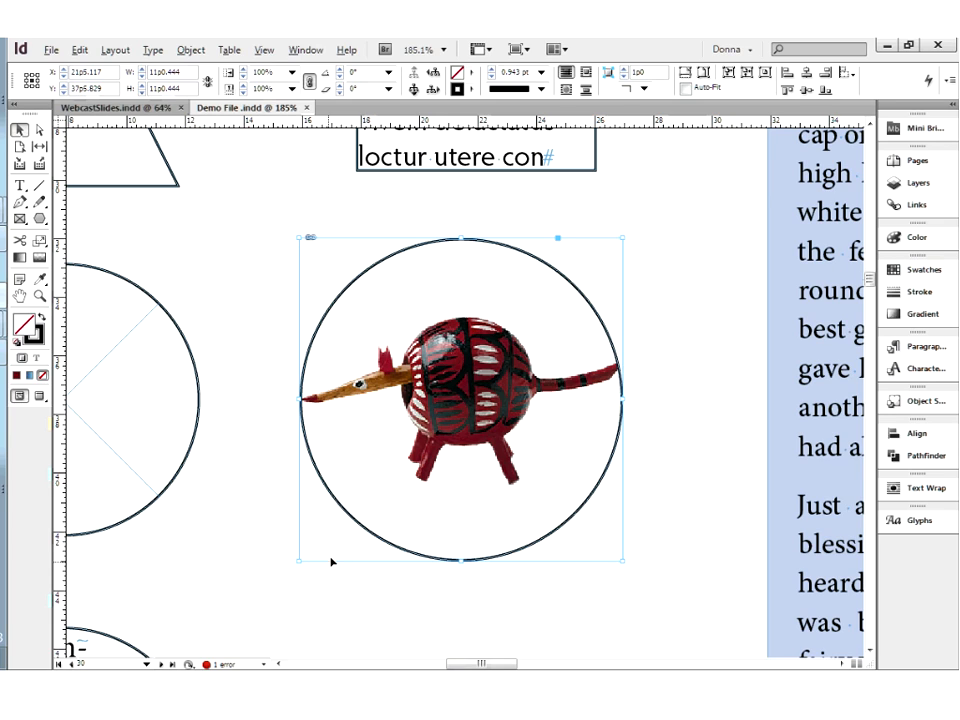
click(463, 400)
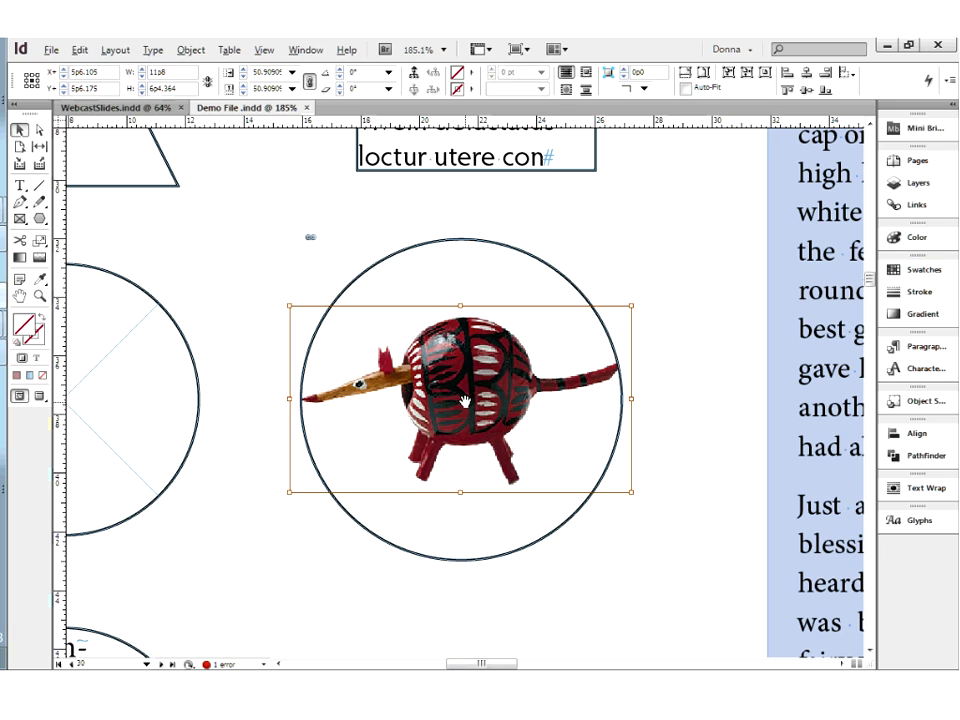
click(257, 231)
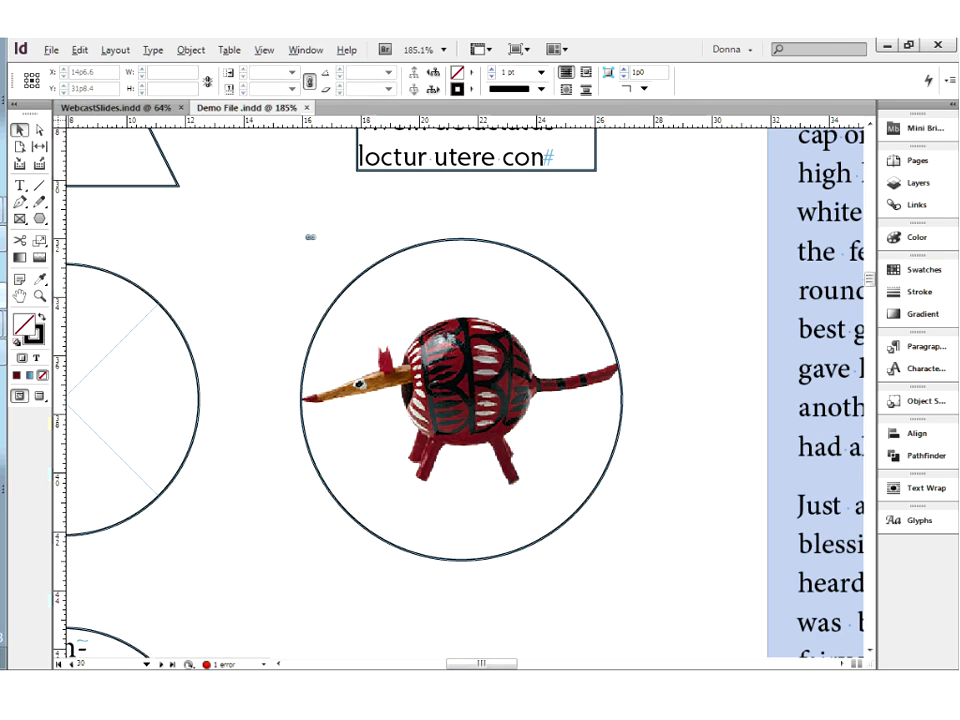
Step: Shift the armadillo image slightly right inside its circular frame with the Direct Selection tool, and clear the selection
click(40, 131)
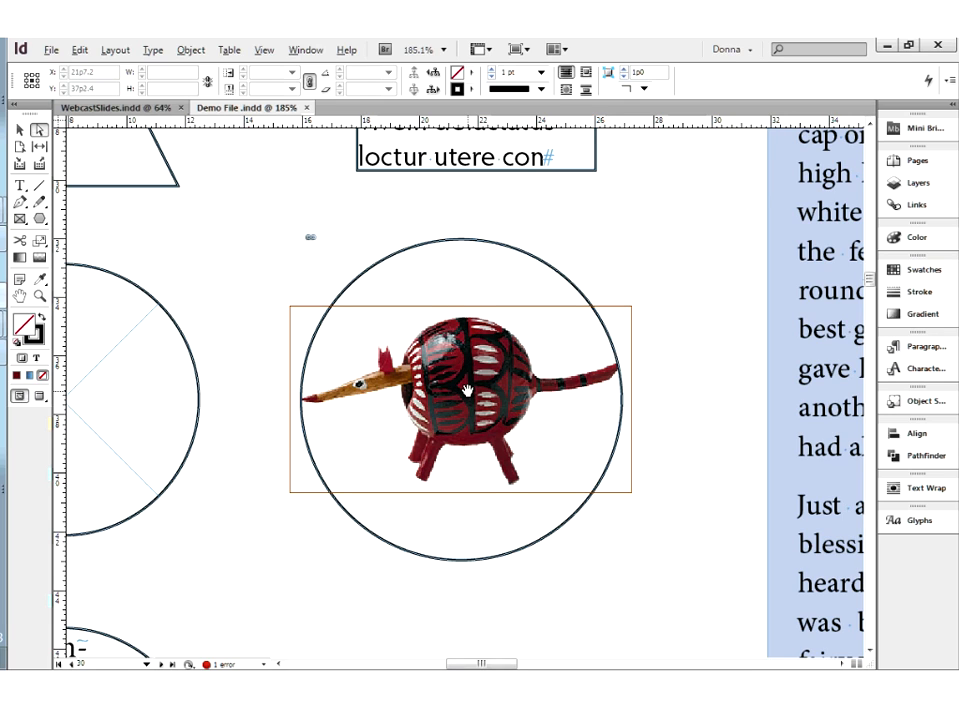
click(534, 312)
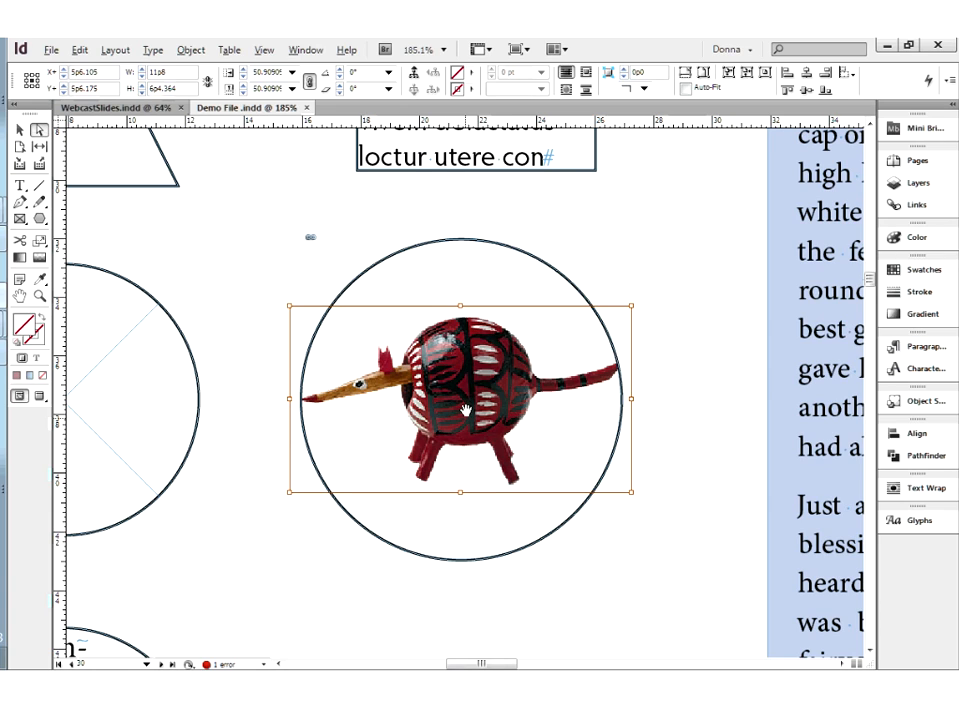
mouse_move(466, 408)
mouse_down()
mouse_move(445, 416)
mouse_move(478, 414)
mouse_move(463, 417)
mouse_move(470, 408)
mouse_up()
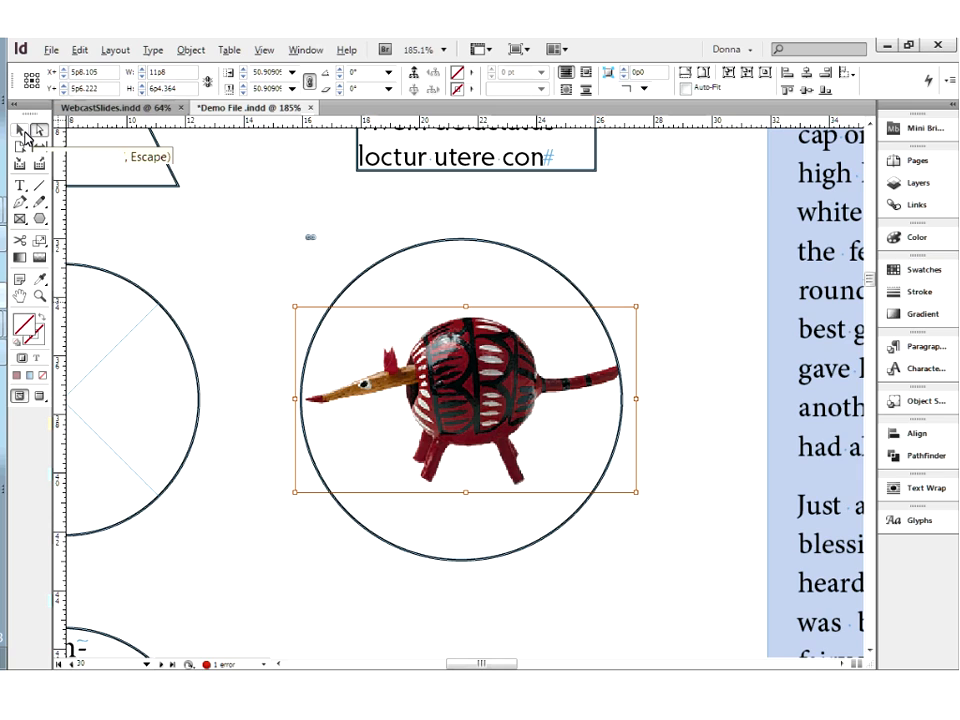
click(474, 410)
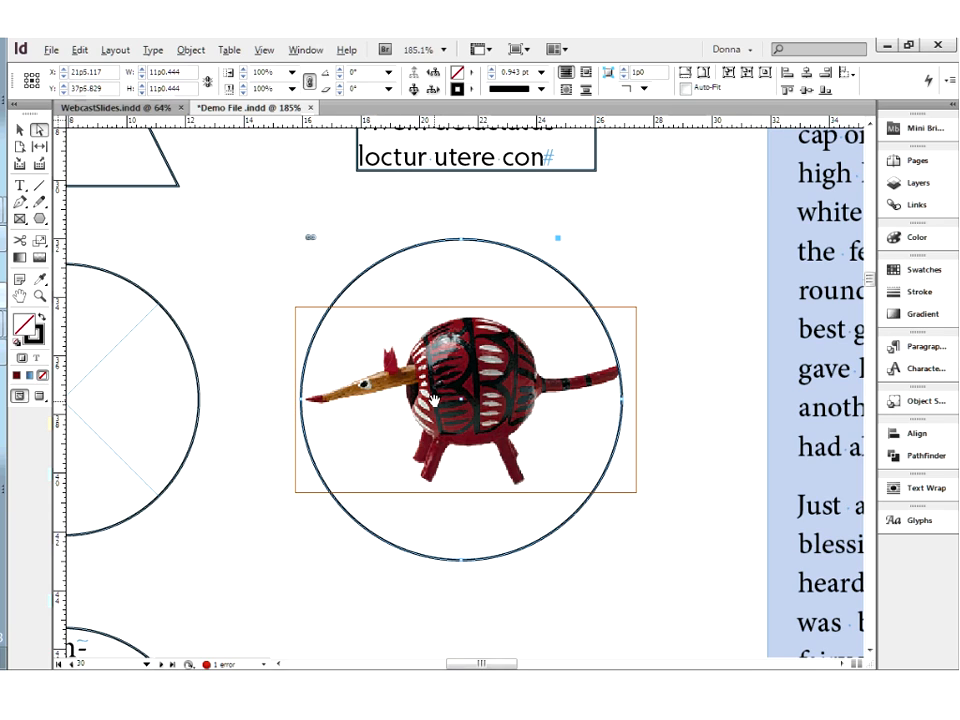
click(229, 242)
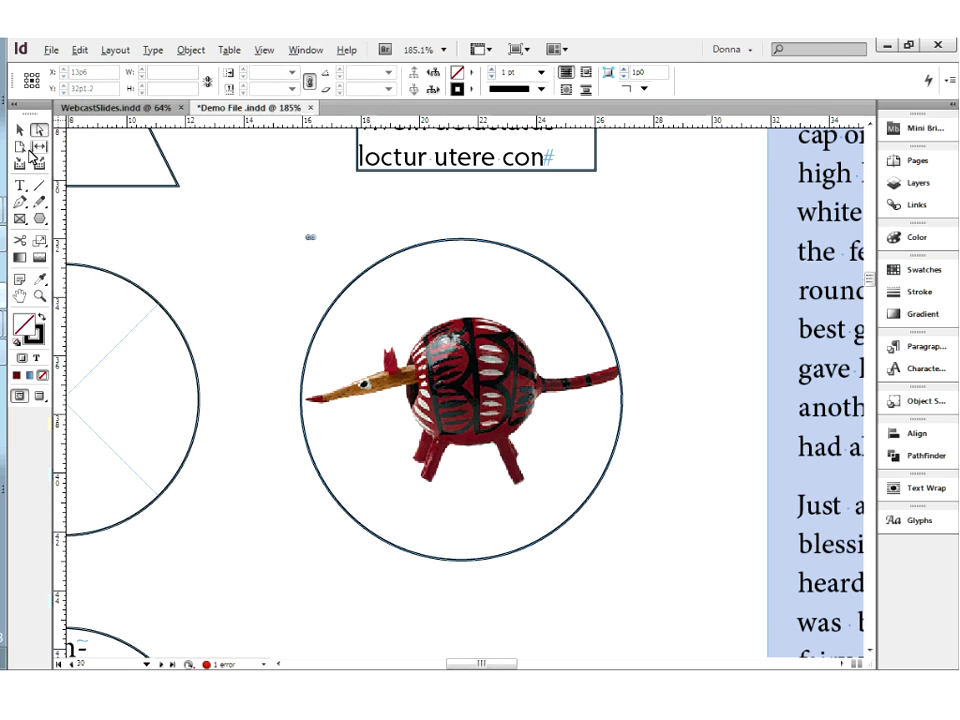
Step: With the Selection tool, select the armadillo image, and enter text editing in the frame above it before returning to the Selection tool
click(21, 131)
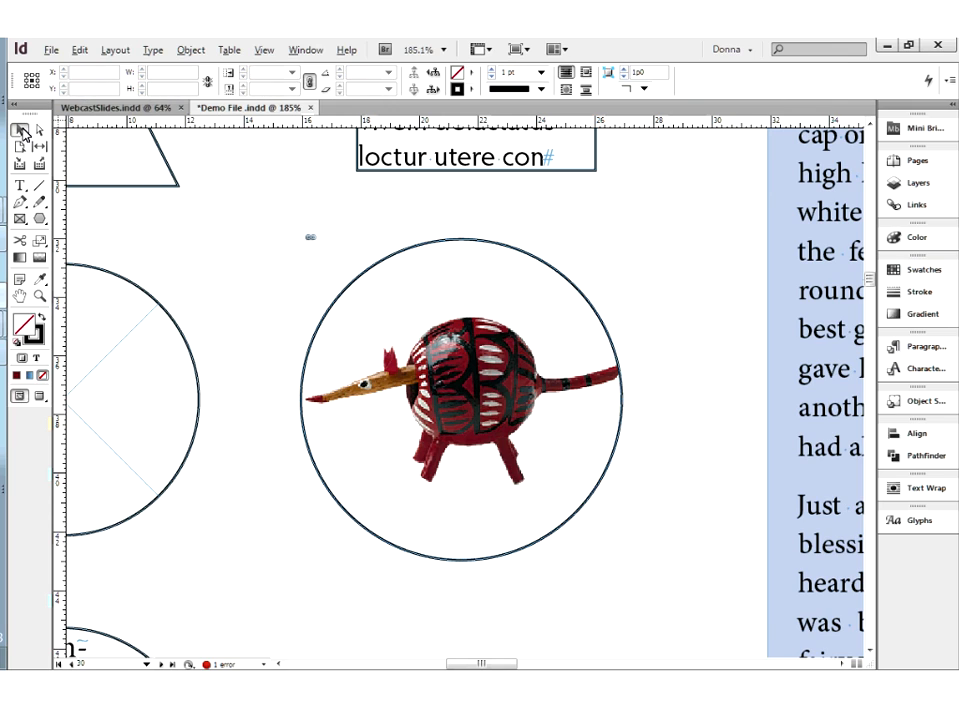
click(463, 293)
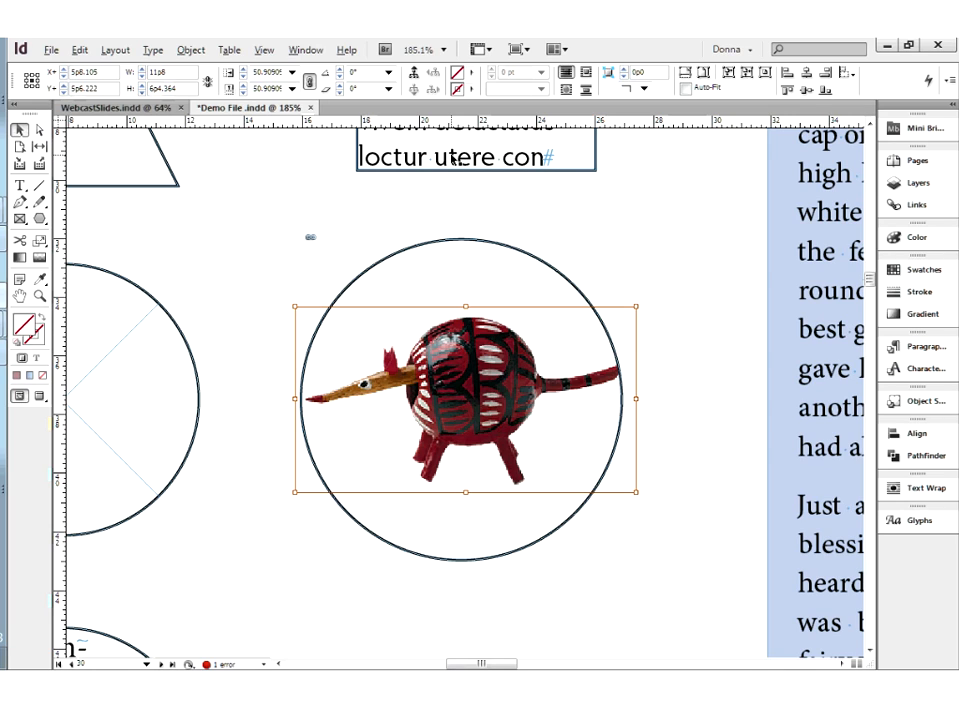
drag(452, 160, 455, 236)
double_click(454, 235)
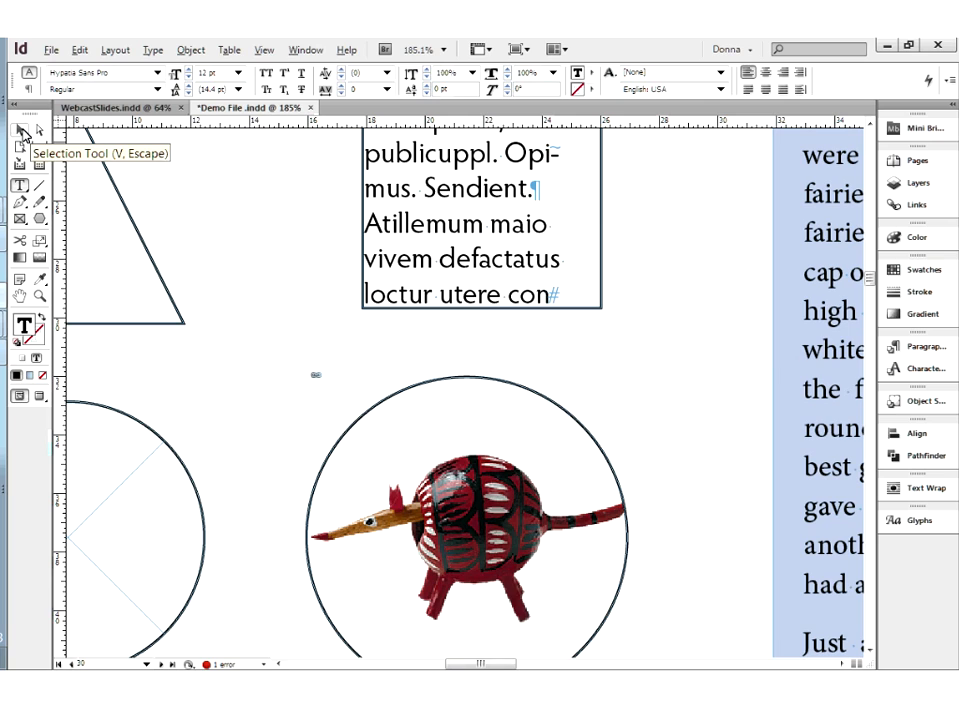
click(20, 186)
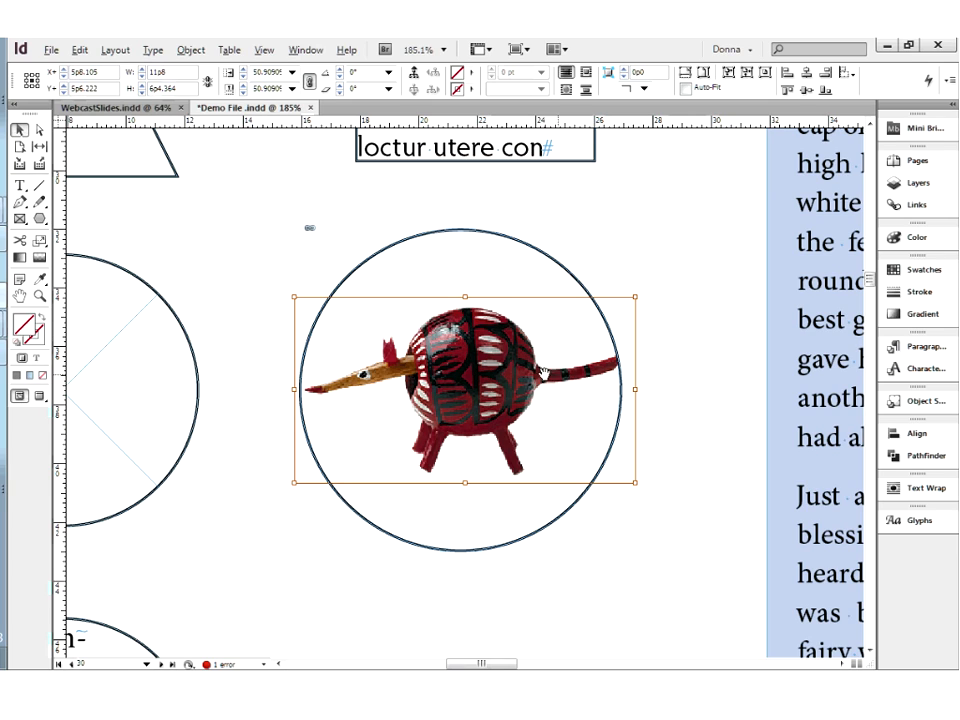
Step: Switch the selection from the circular frame to the armadillo image inside it and back to the frame
click(519, 272)
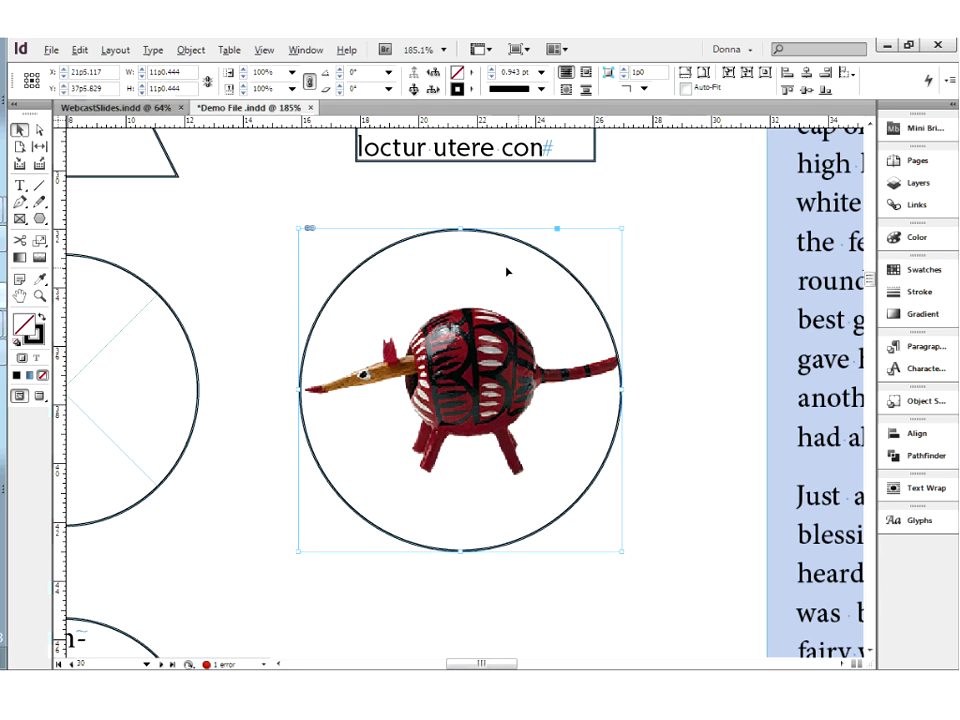
double_click(515, 375)
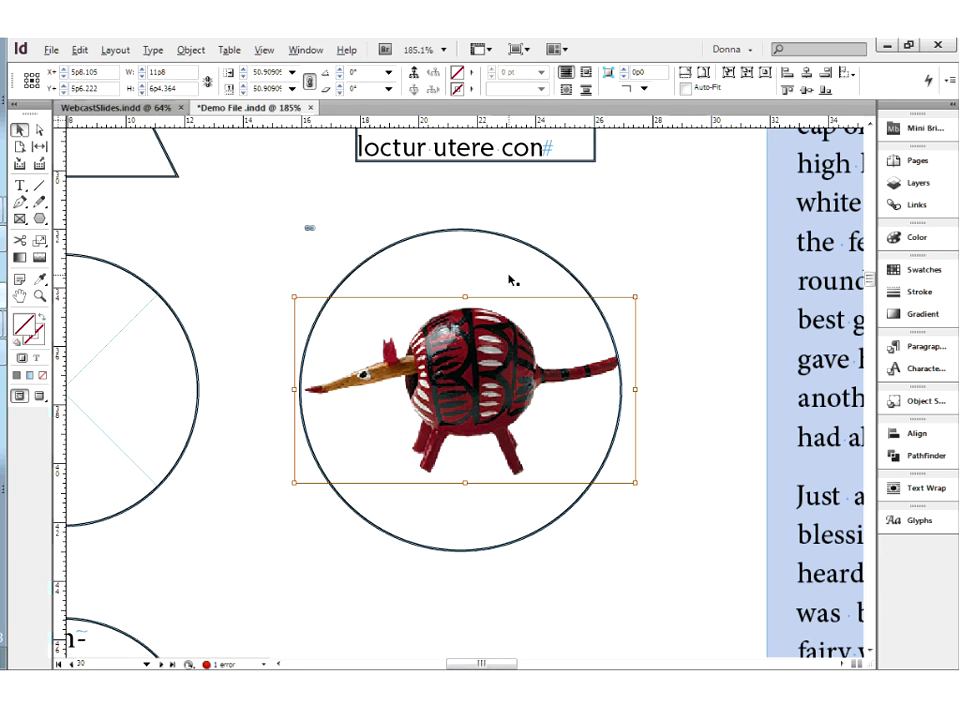
click(509, 279)
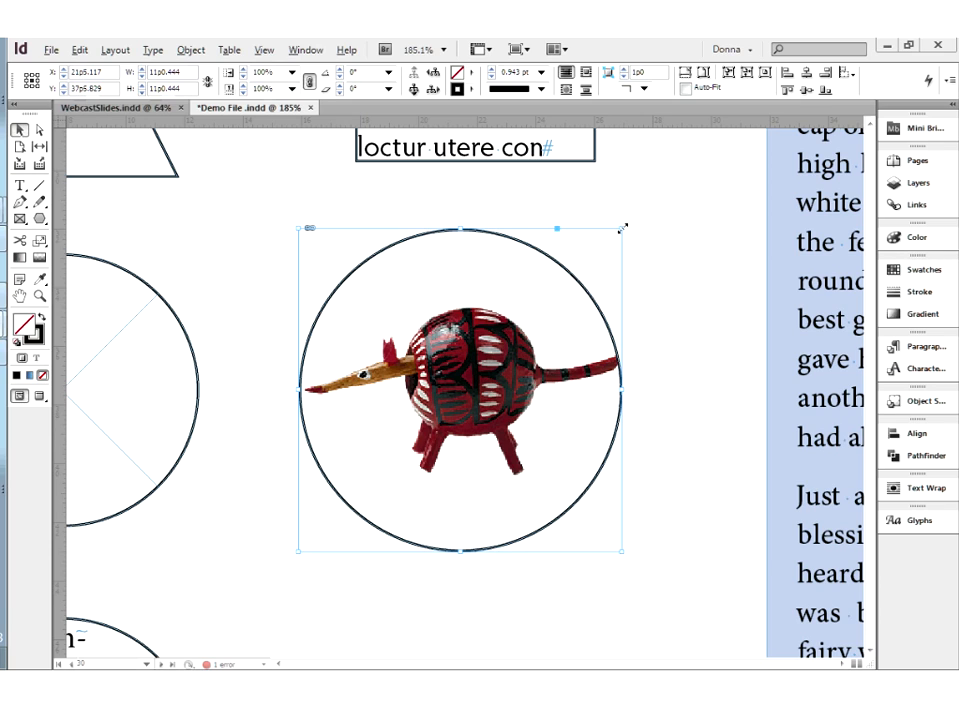
Step: Try stretching the armadillo's circular frame into an ellipse about 14p1 wide and 10p2 high, and revert the resize
drag(622, 228, 711, 256)
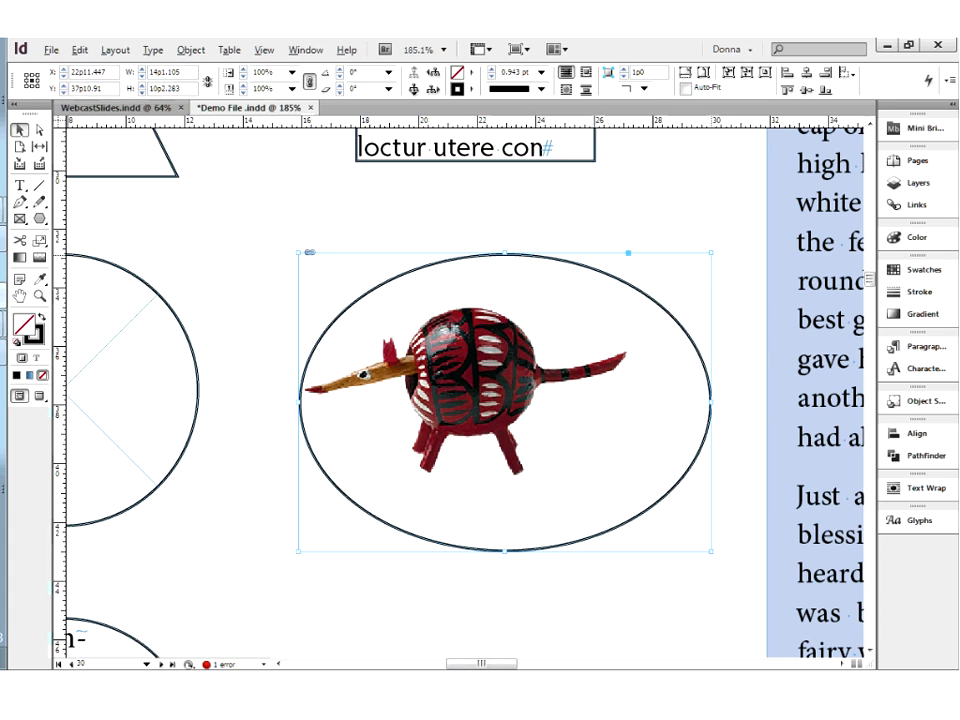
click(493, 405)
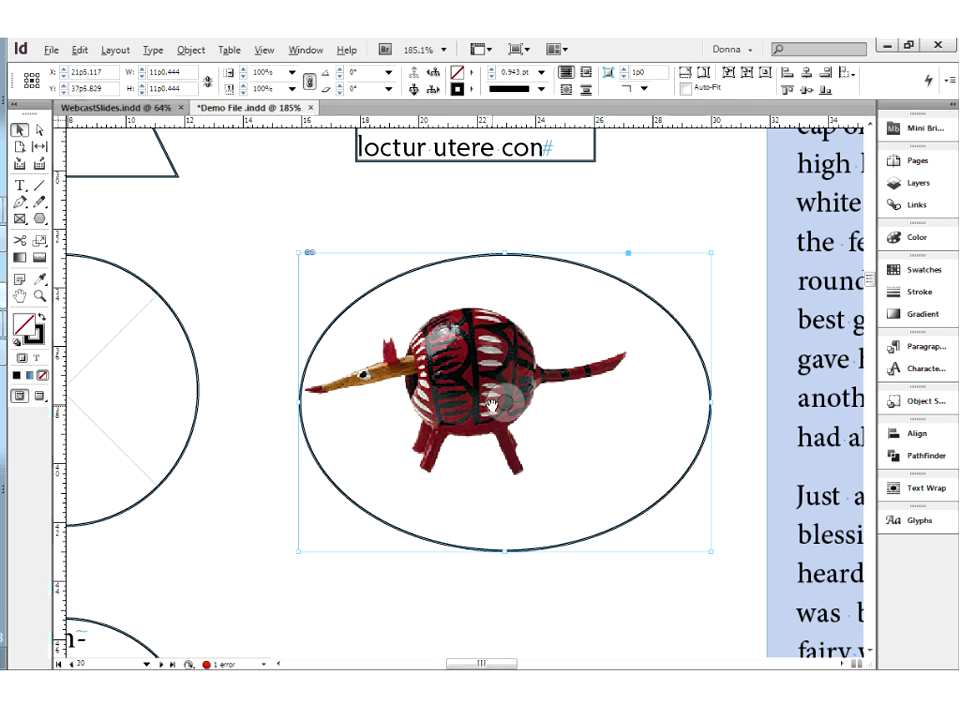
key(ctrl+alt+c)
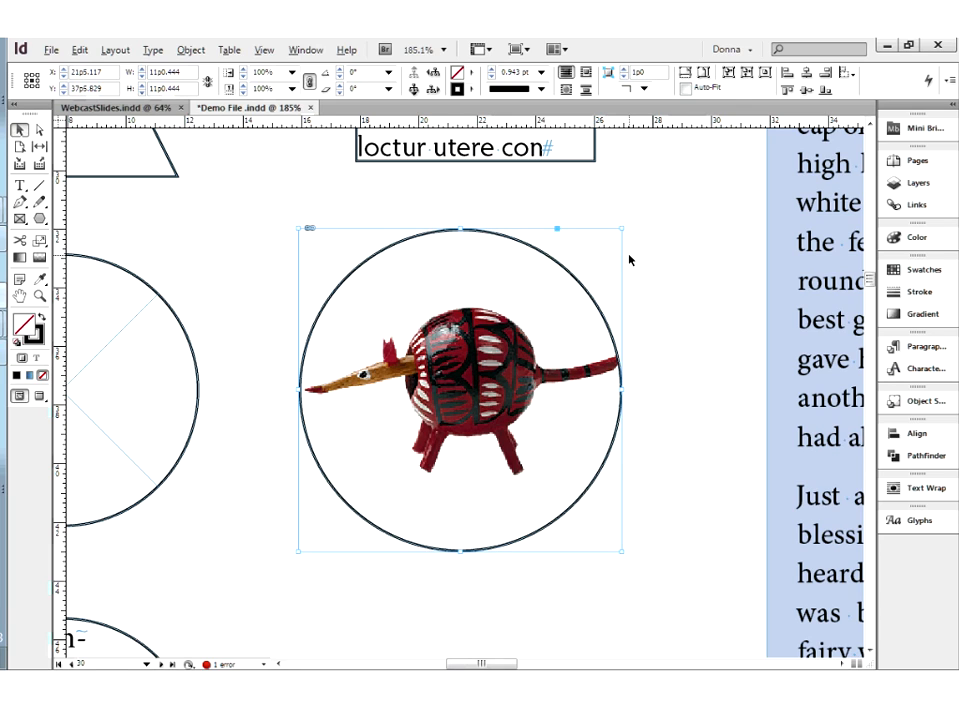
Step: Enlarge the armadillo's circular frame proportionally to about 11p7 wide and high without scaling the image
drag(621, 228, 638, 211)
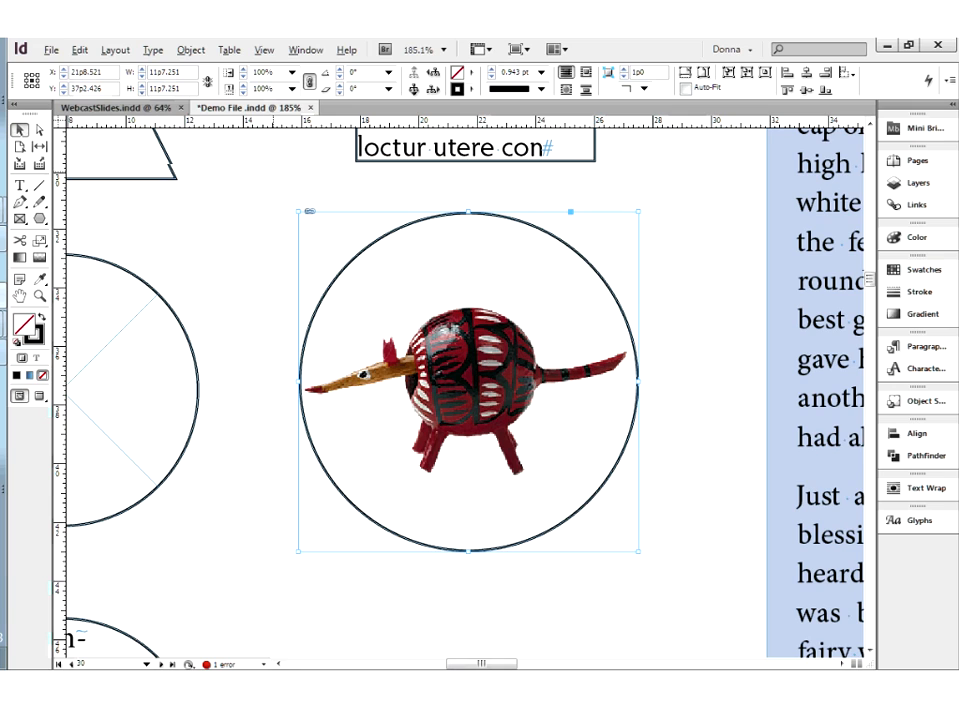
Step: Set the stroke weight of the dark red half circle to 4 pt and deselect it
scroll(600, 379, up, 7)
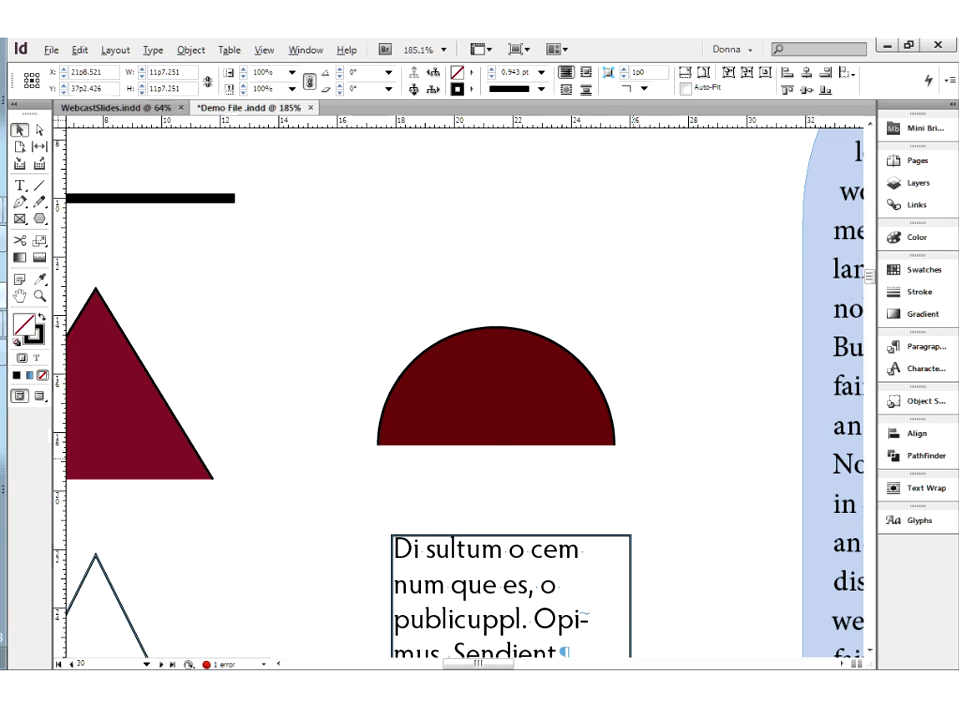
click(508, 391)
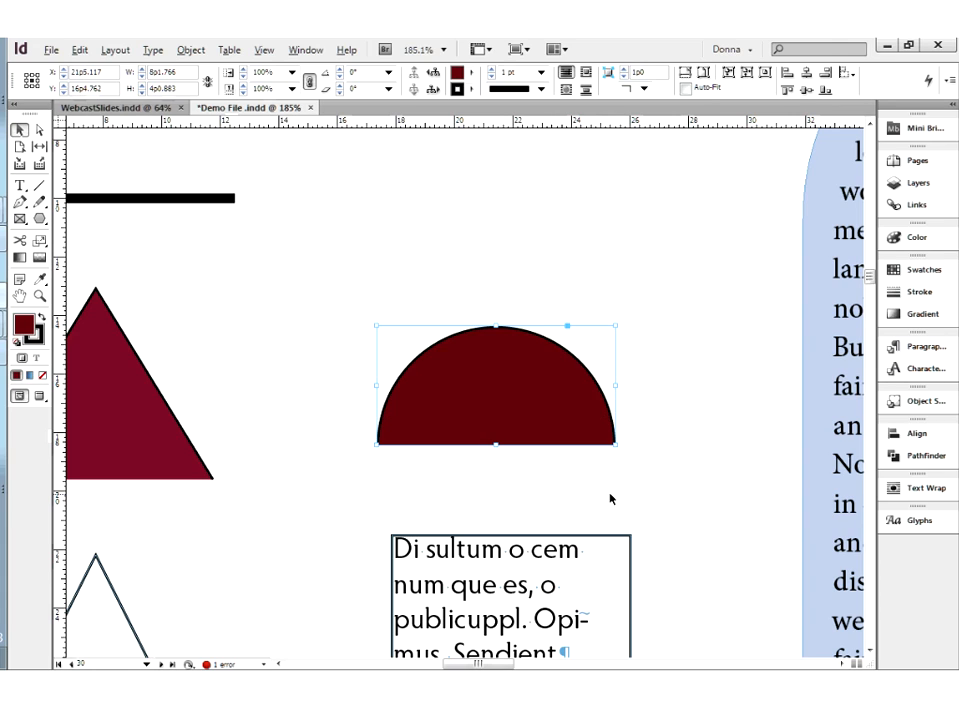
click(489, 195)
click(492, 69)
click(492, 69)
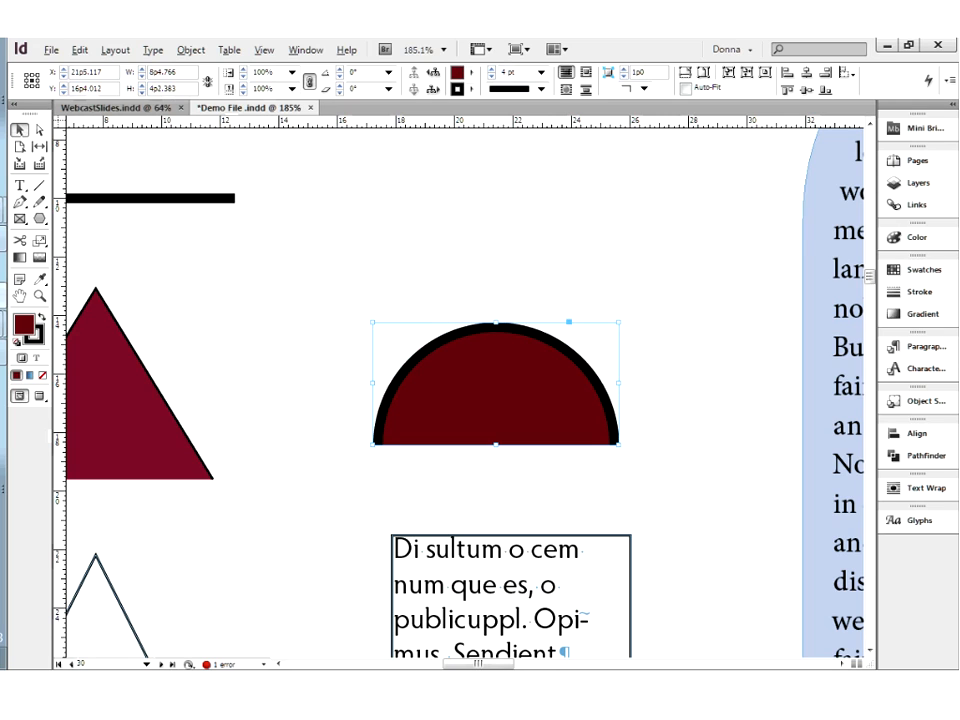
click(321, 433)
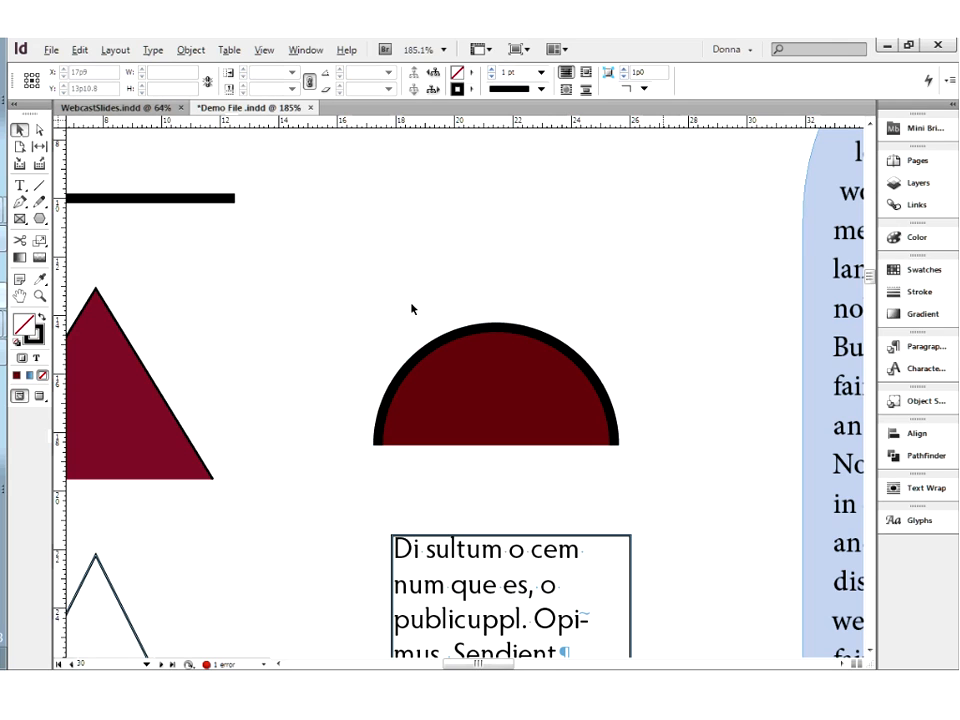
Step: Place armadillo.tif into the half circle and reposition the image so the armadillo's head shows inside it
click(471, 386)
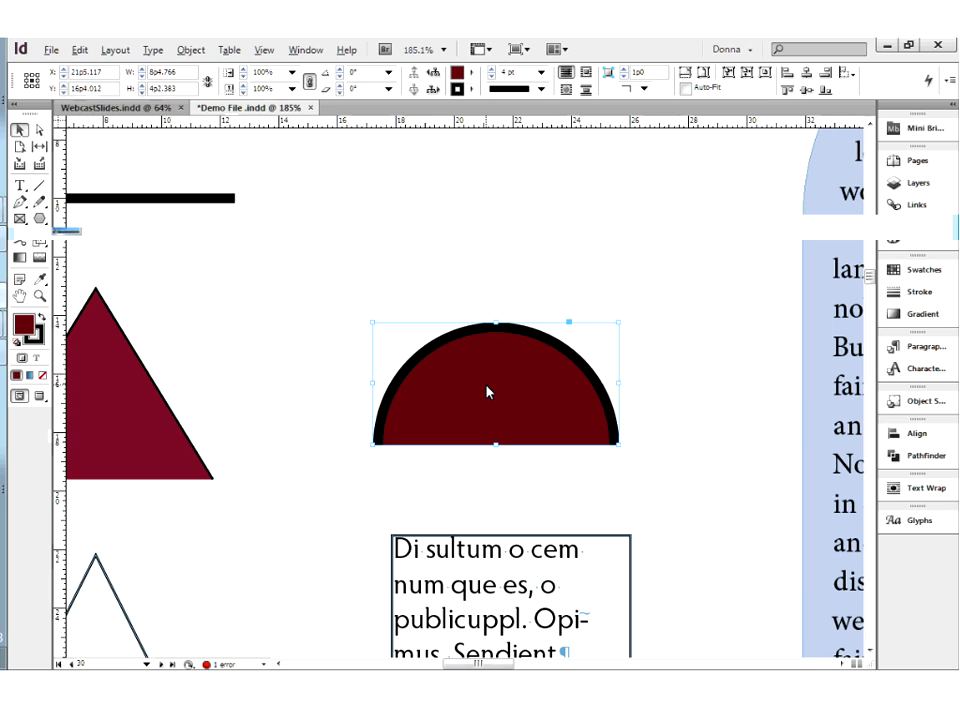
key(ctrl+d)
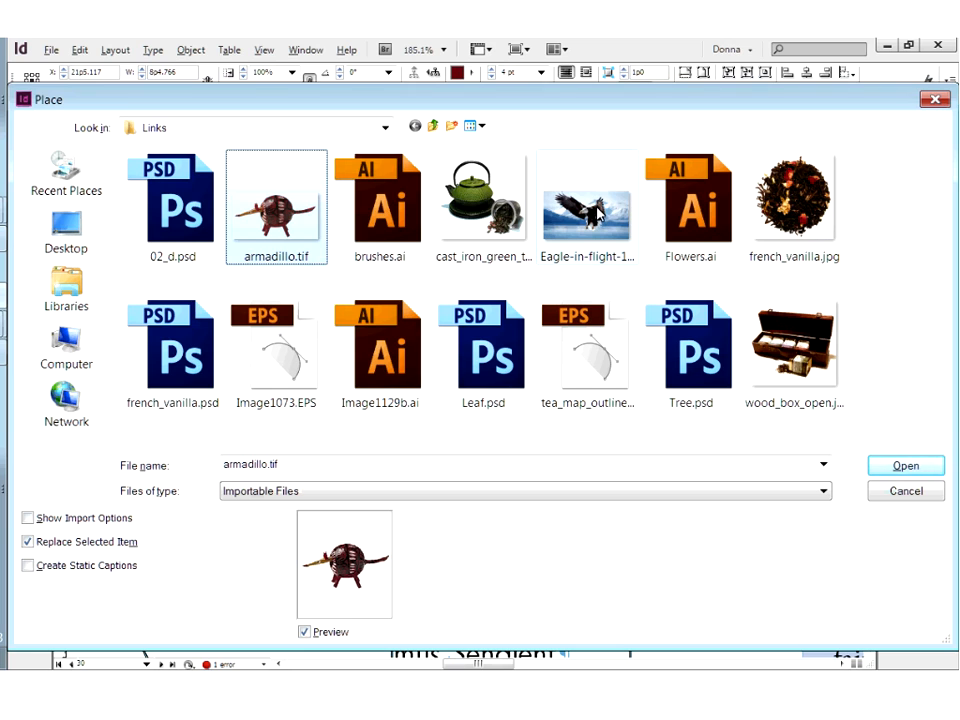
click(906, 466)
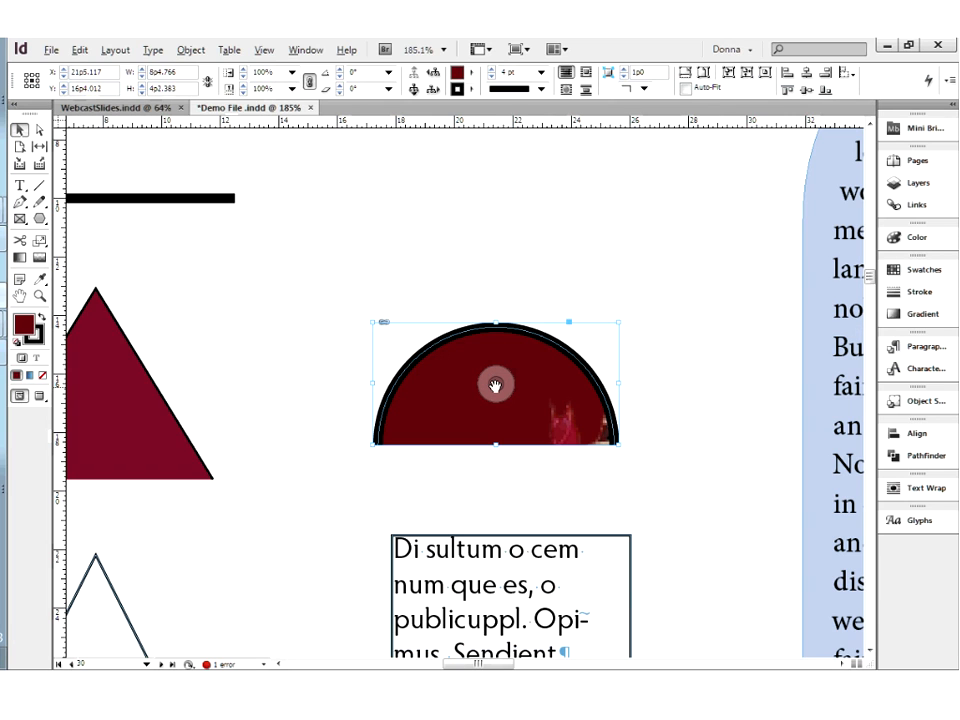
drag(498, 388, 458, 321)
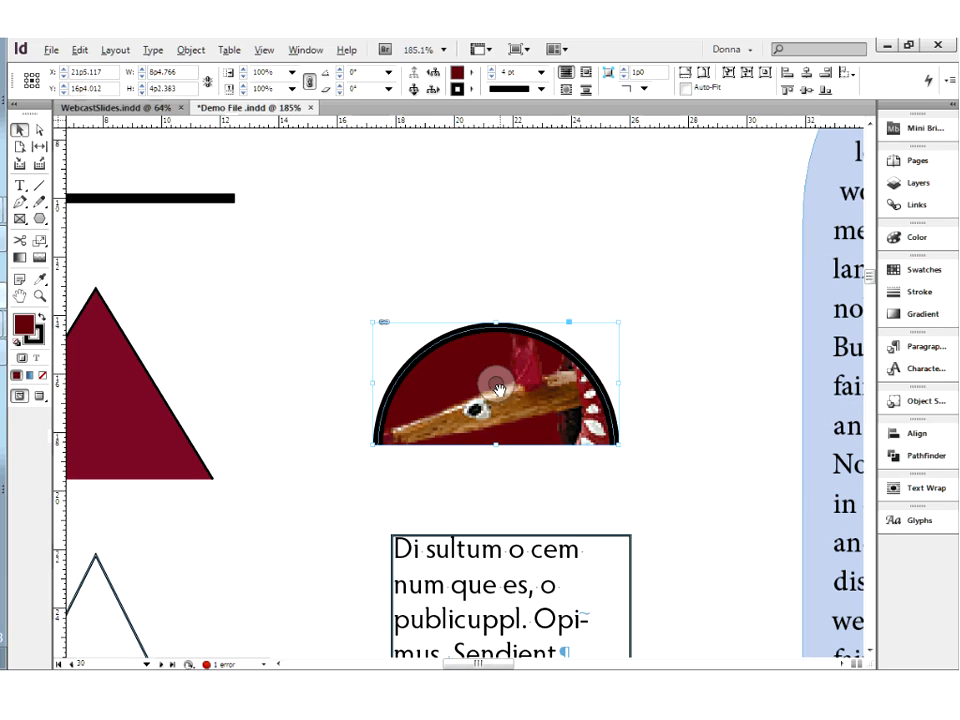
Step: Fit the armadillo image proportionally inside the half circle frame
right_click(502, 398)
mouse_move(538, 455)
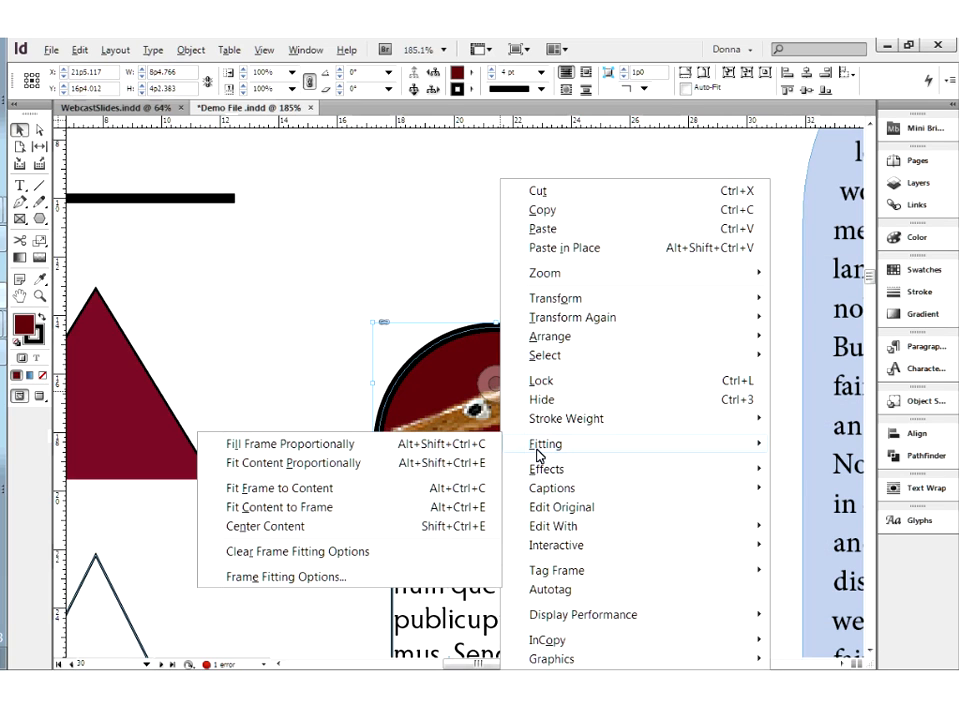
click(303, 467)
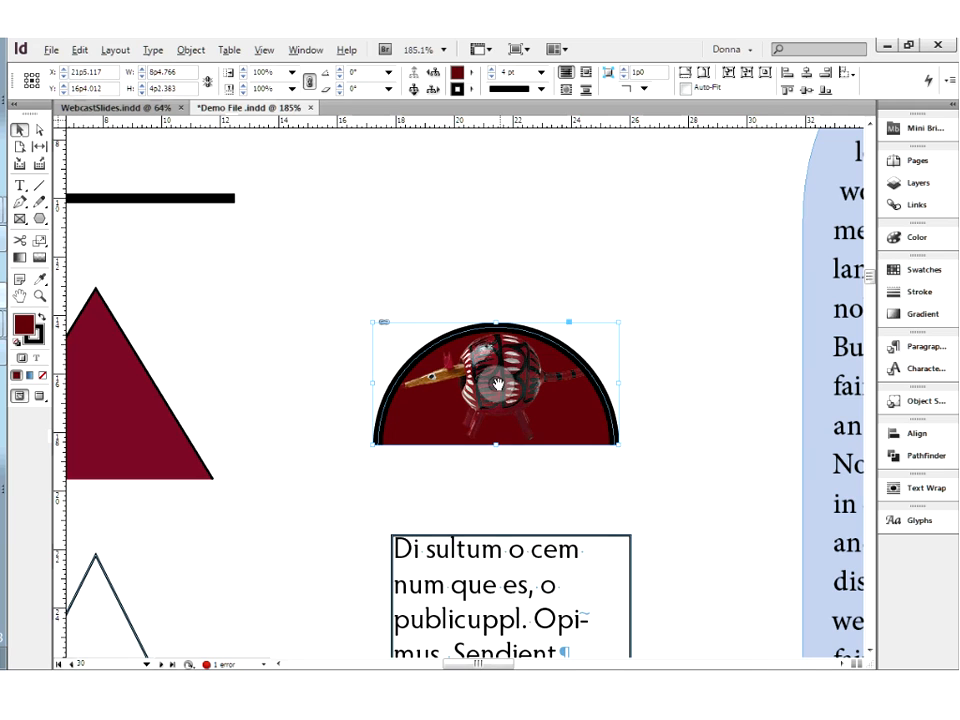
drag(498, 384, 497, 387)
key(ctrl+z)
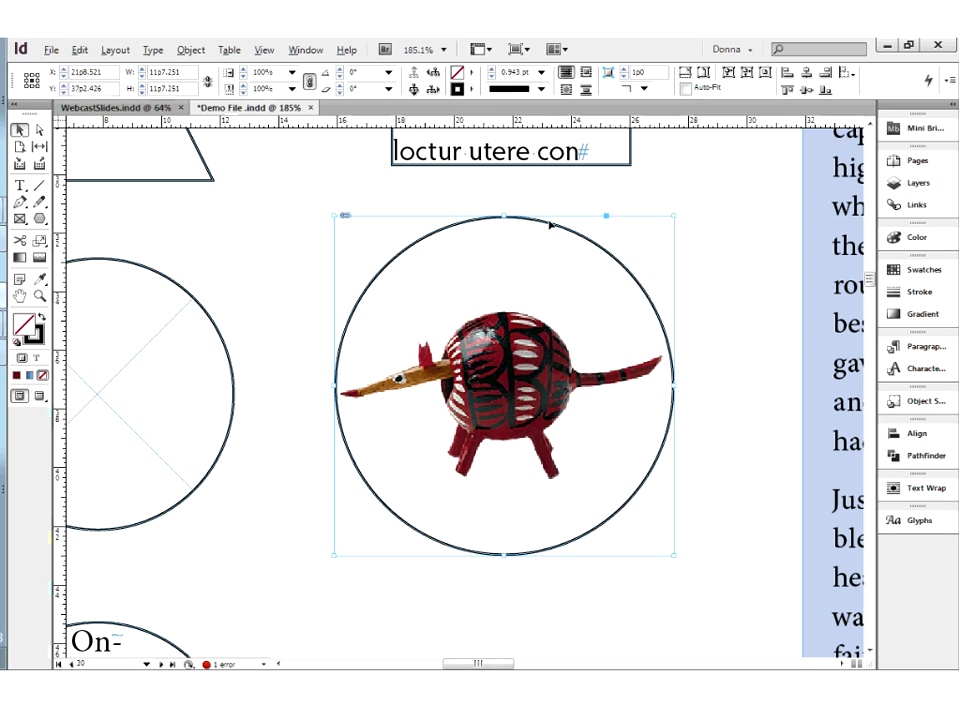
Step: Fill the armadillo's circular frame with the 4 Yellow swatch at a 54% tint
click(925, 270)
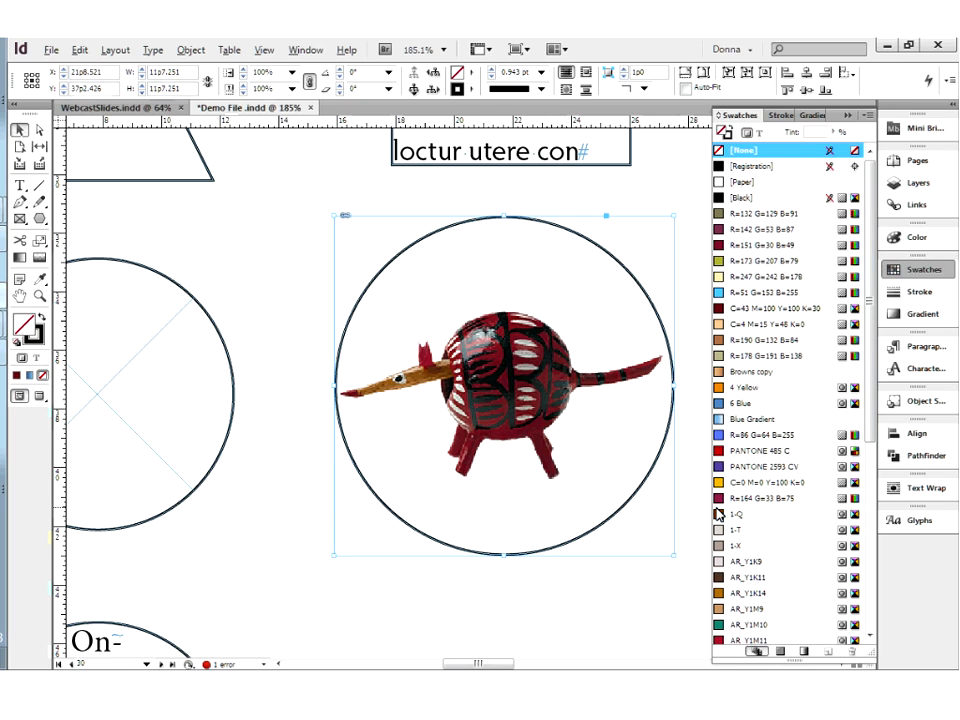
click(720, 389)
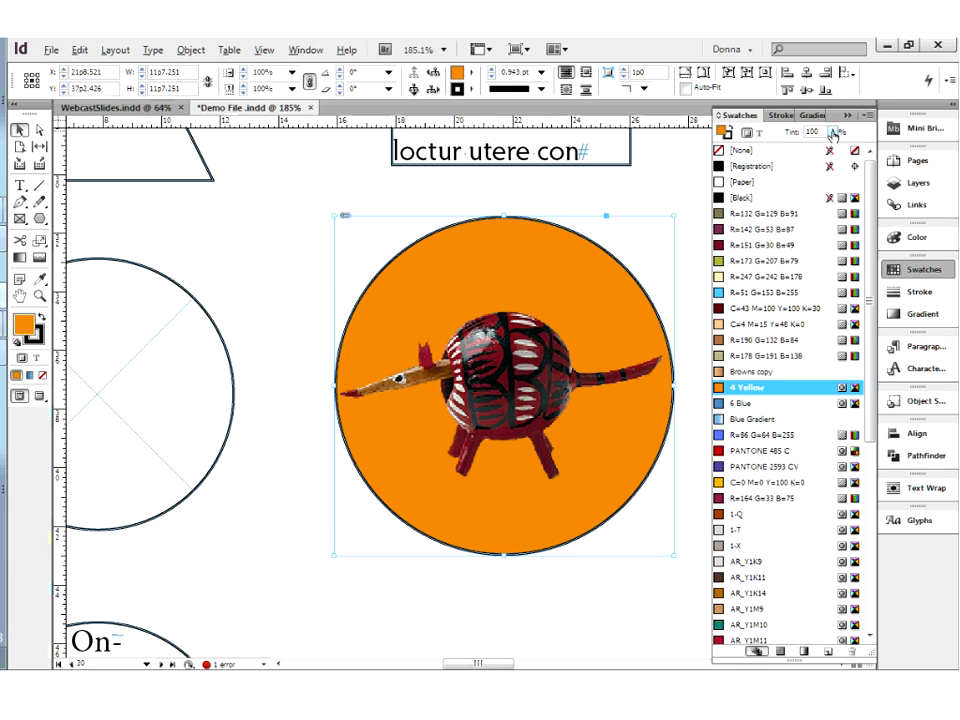
click(833, 132)
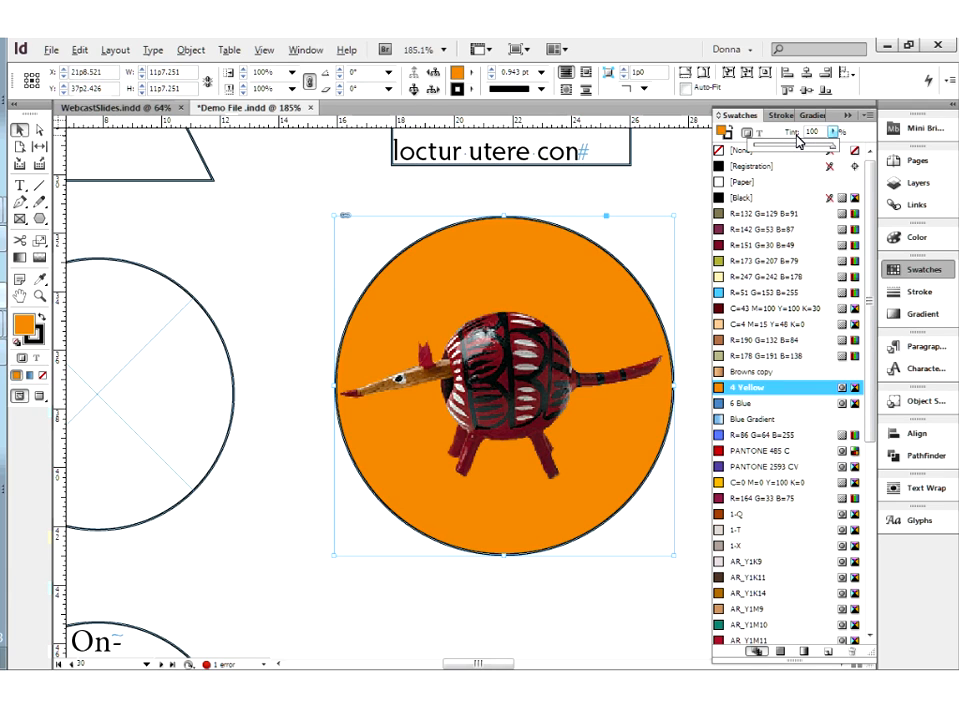
drag(835, 152, 797, 151)
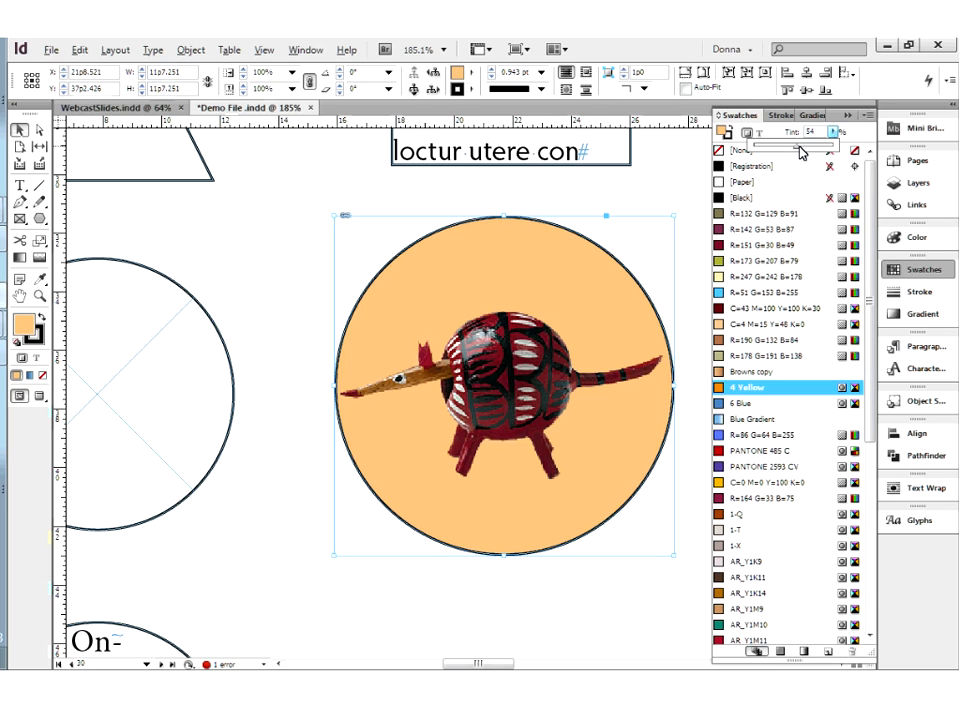
click(564, 202)
Step: Try moving the filled armadillo circle up over the text frame, undo the move and deselect the circle
drag(516, 222, 510, 140)
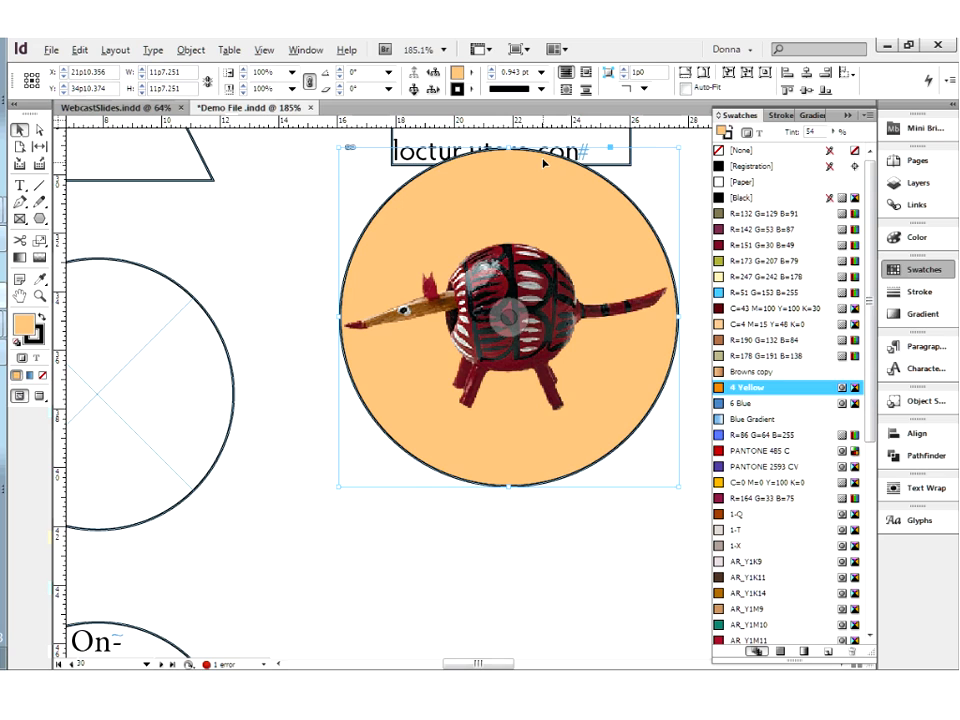
key(ctrl+z)
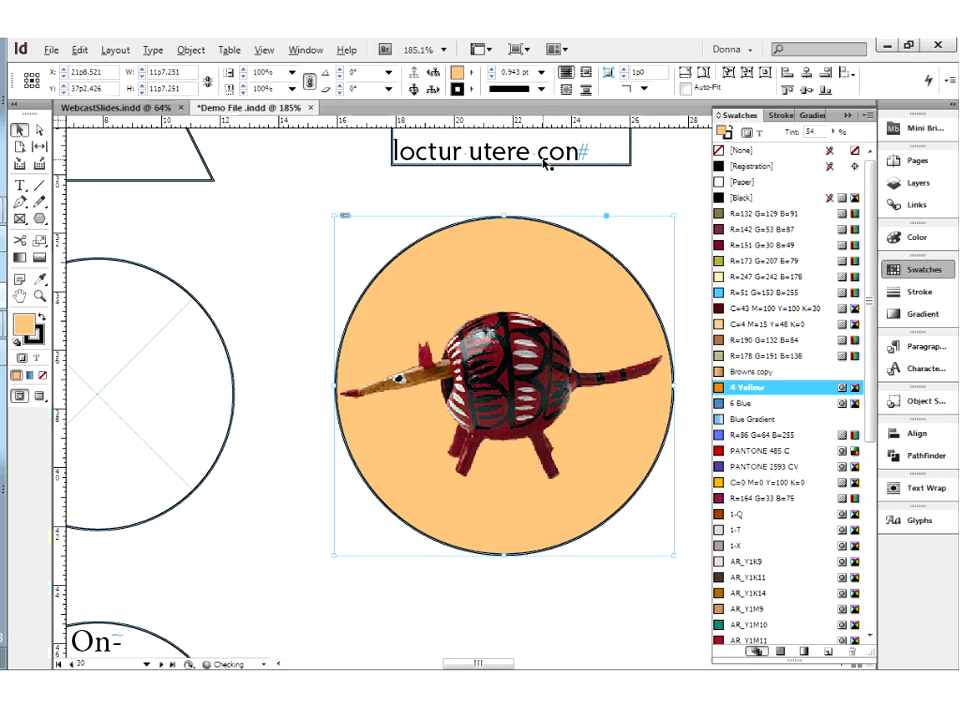
click(639, 193)
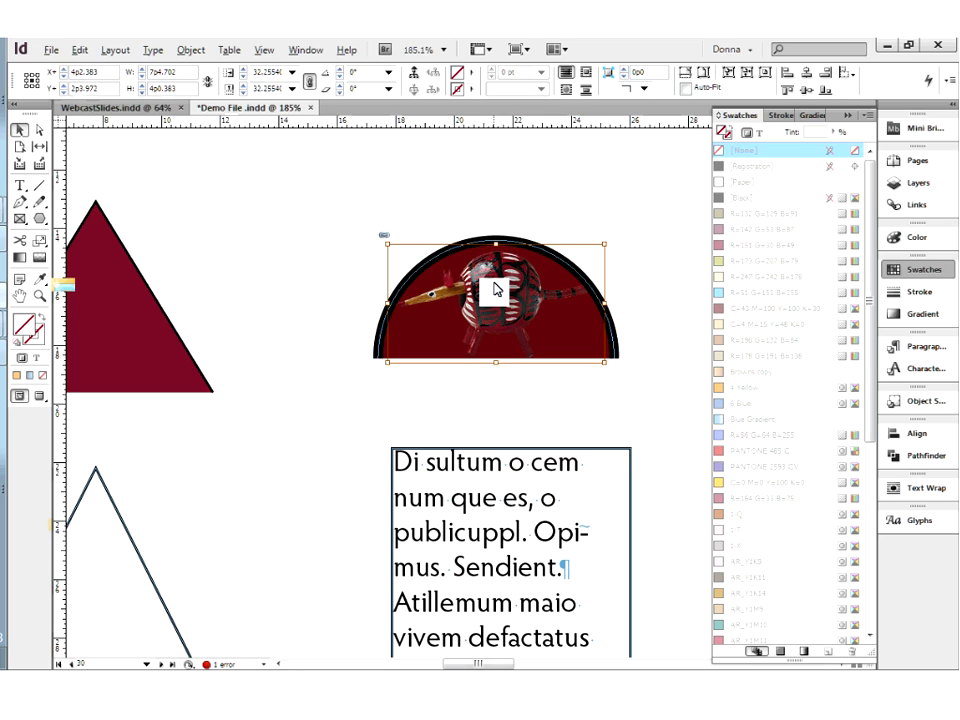
Step: Replace the armadillo in the half circle with the eagle-in-flight image, scale it to about 24% and reposition it to fill the shape
drag(494, 283, 494, 283)
drag(387, 365, 333, 397)
drag(494, 308, 536, 302)
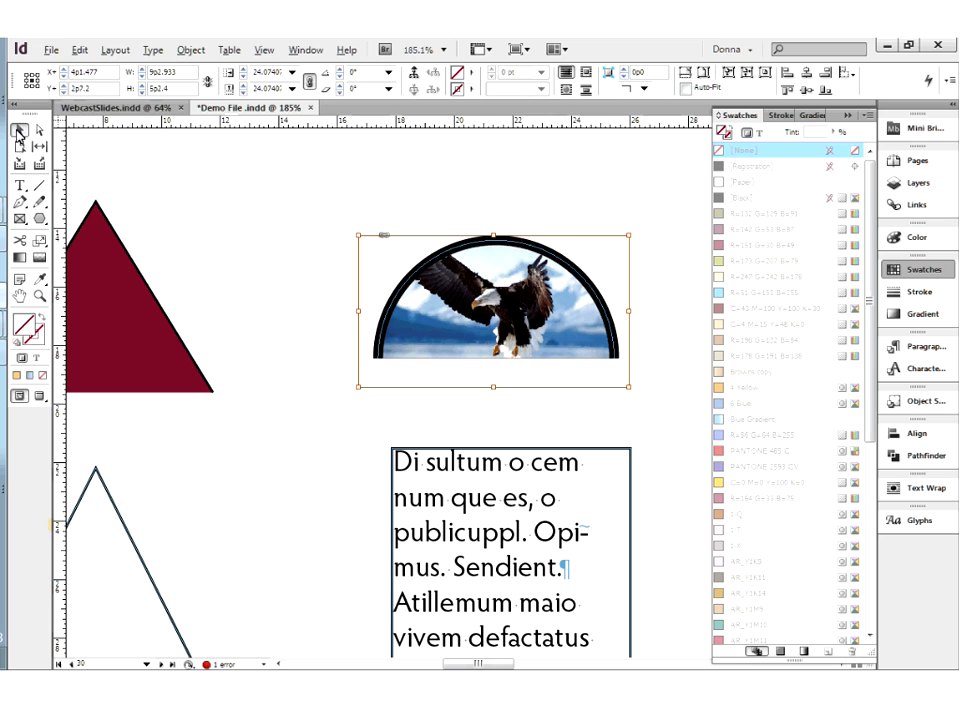
Step: Select the half circle frame holding the eagle and set its fill to None
click(402, 209)
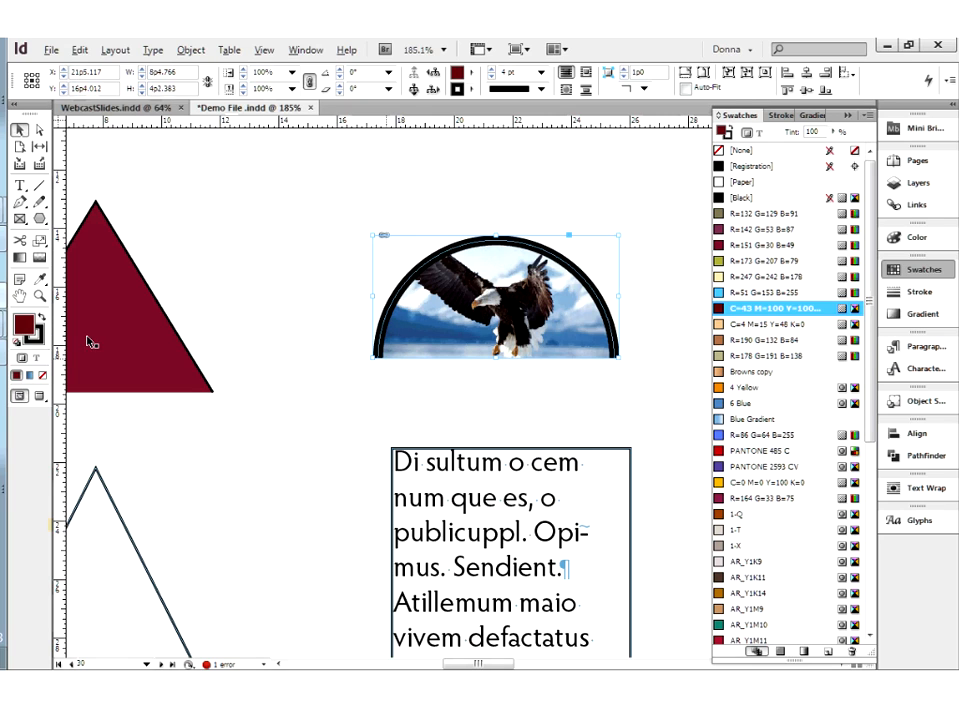
click(42, 378)
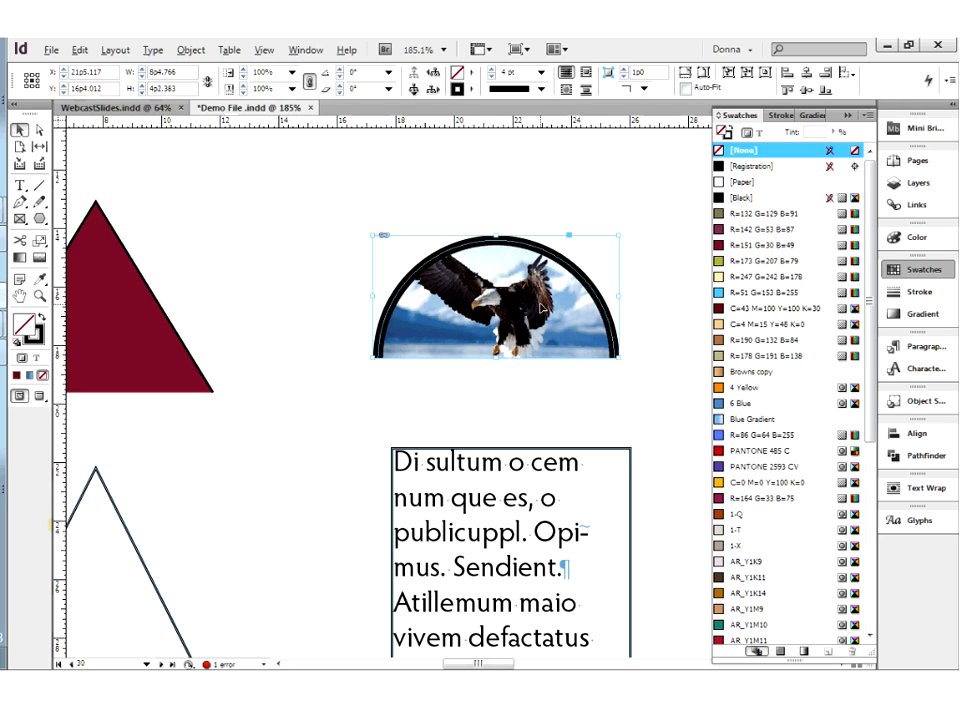
Step: Delete the half circle together with its eagle image and undo the deletion
key(Delete)
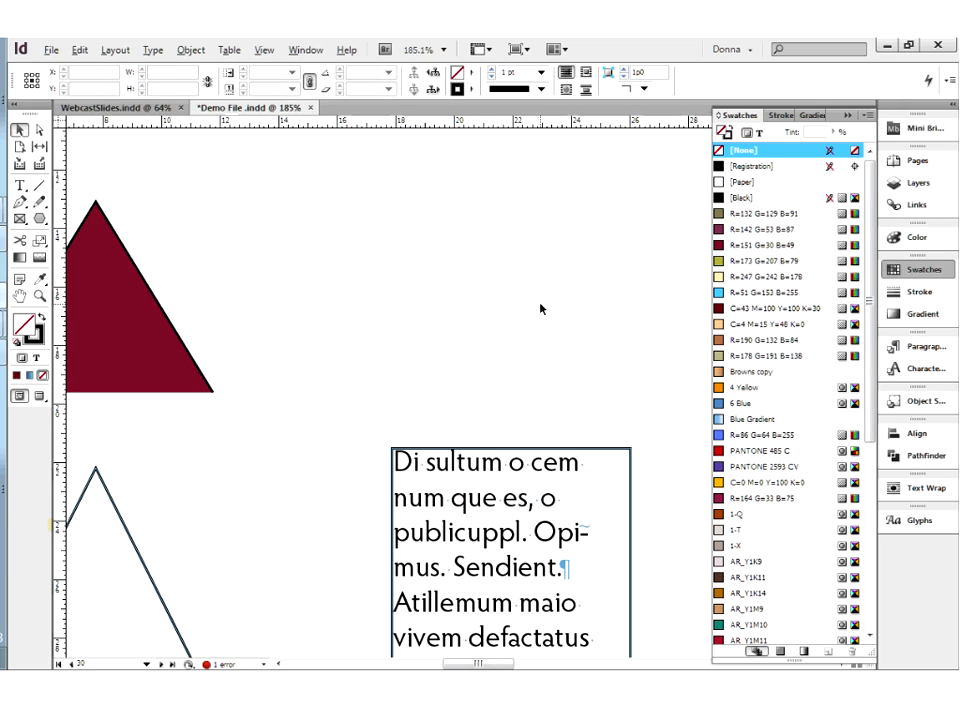
key(ctrl+z)
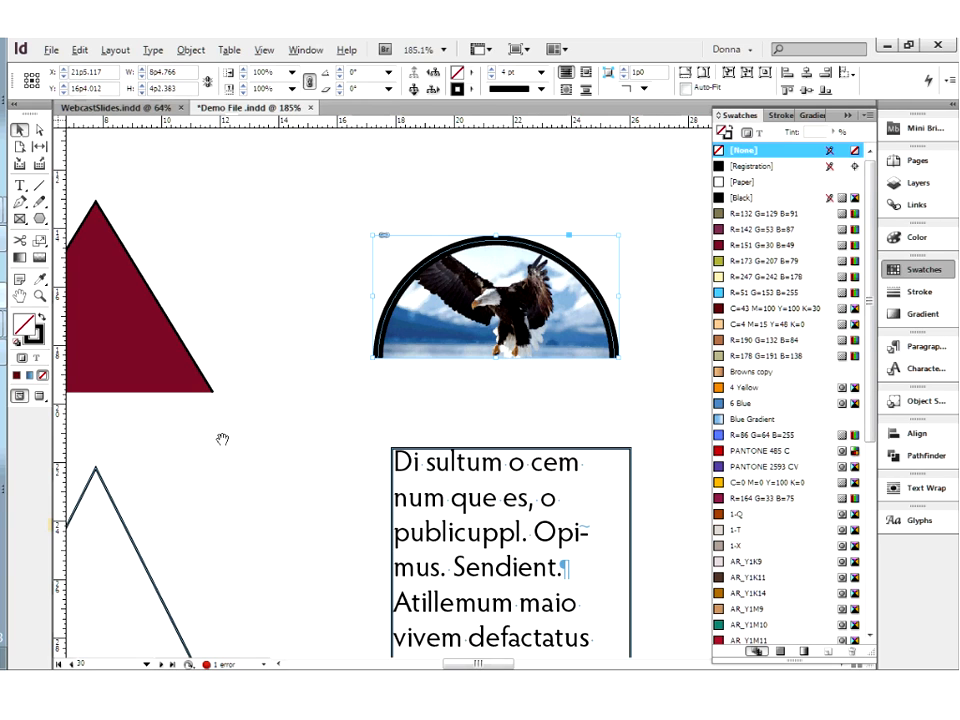
Step: Increase the stroke weight of the dark red triangle to 4 pt
drag(222, 439, 404, 420)
click(285, 302)
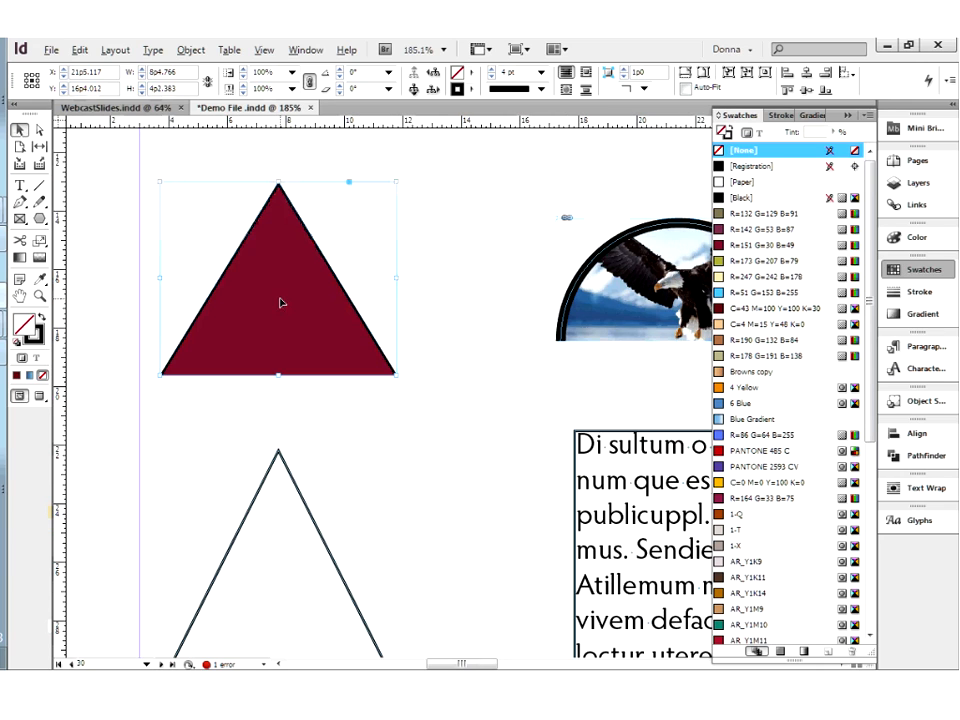
click(491, 68)
click(491, 68)
click(491, 68)
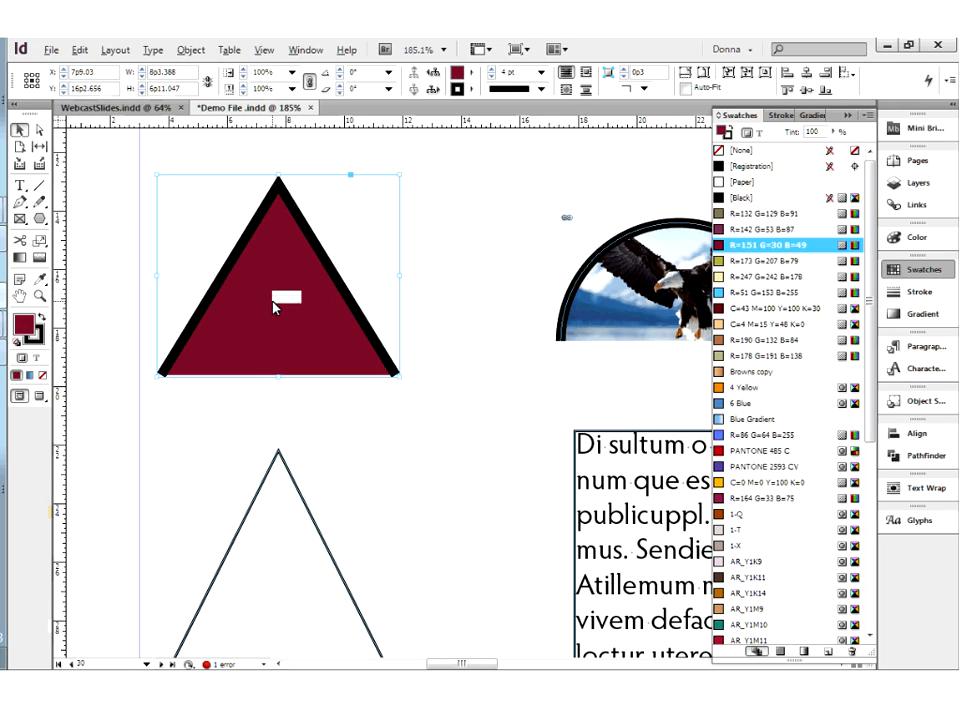
Step: Place the cast iron green teapot image into the triangle and make it fill the frame proportionally
key(ctrl+d)
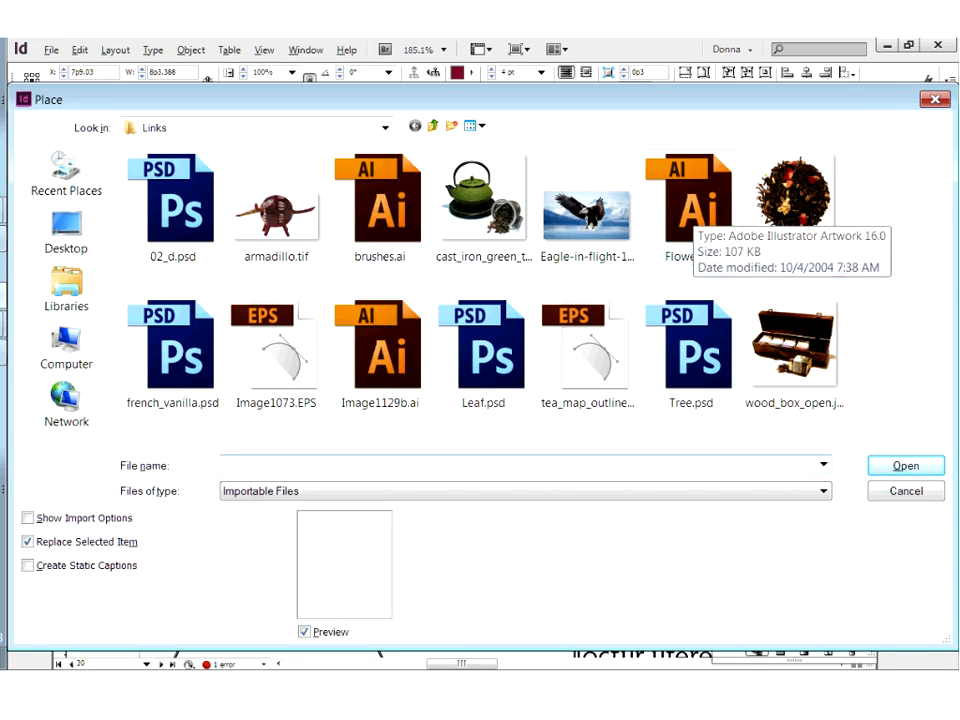
click(455, 209)
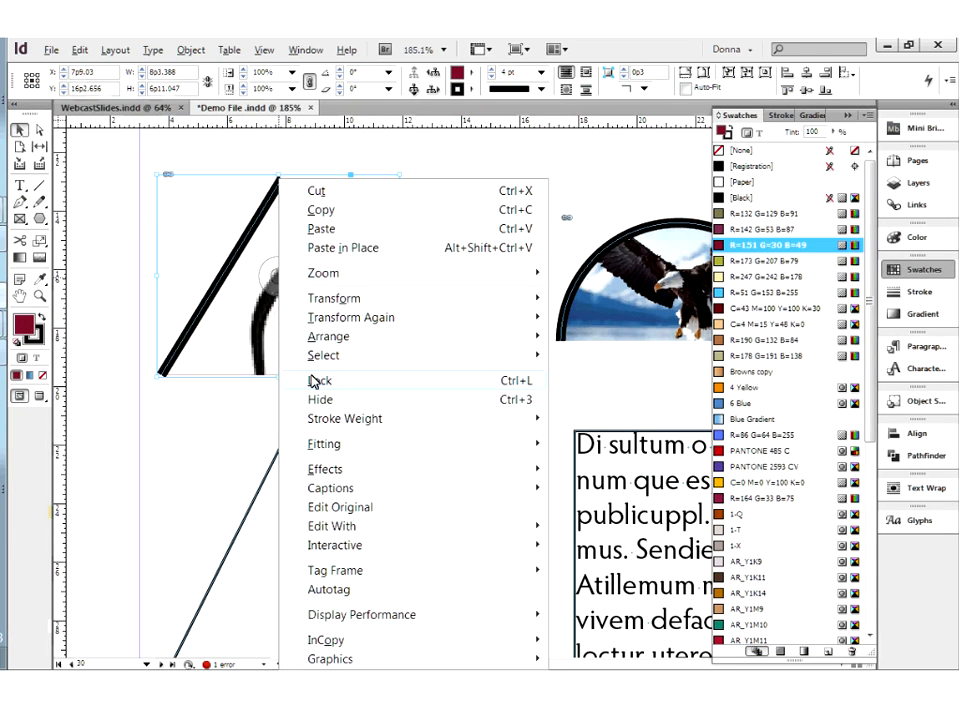
mouse_move(323, 450)
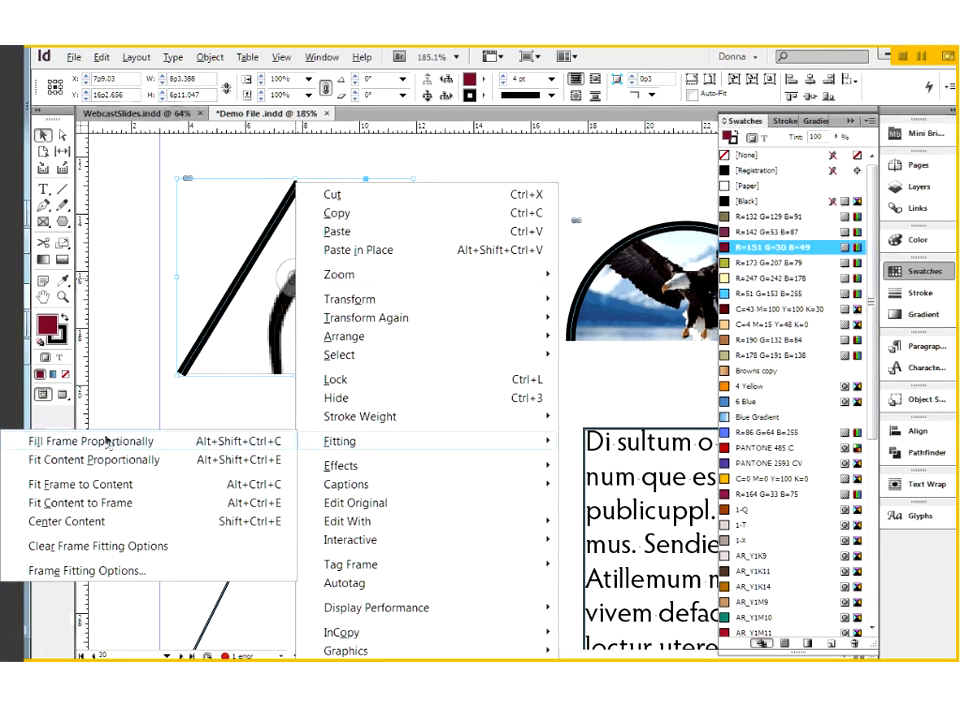
click(107, 441)
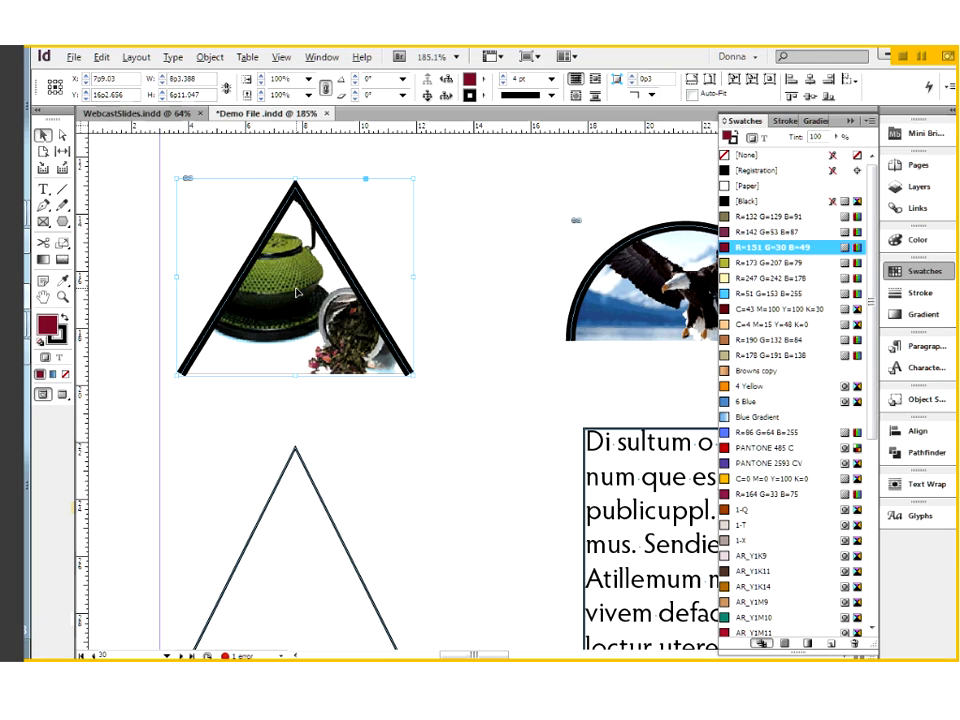
Step: Reposition the teapot image inside the triangle, enlarge it to about 45% scale to cover the dark red corner, and deselect it
drag(297, 292, 313, 304)
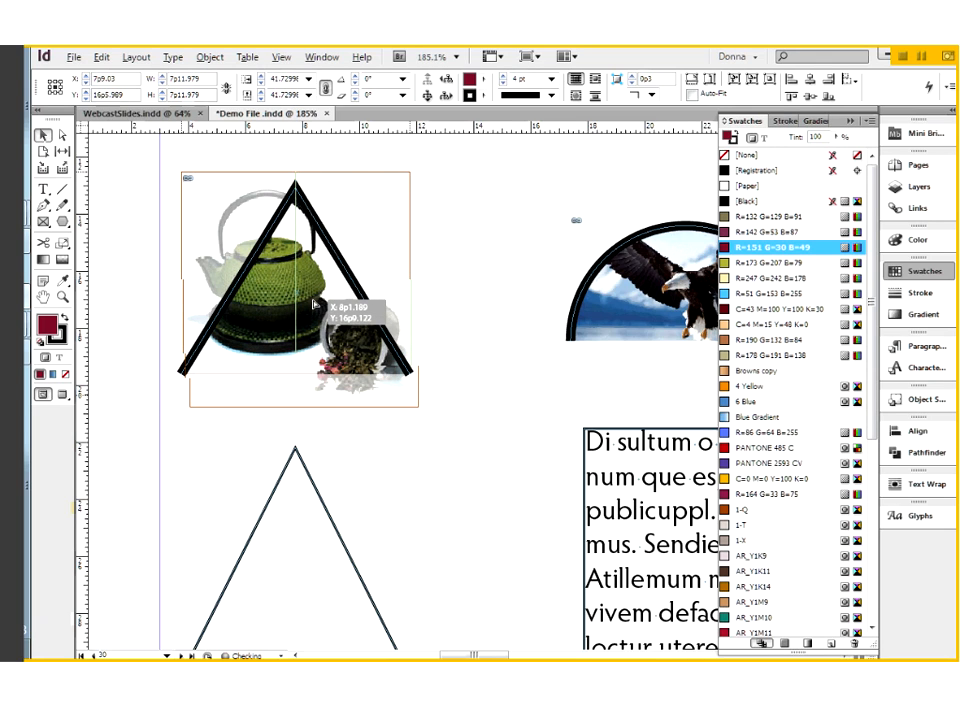
drag(313, 304, 326, 316)
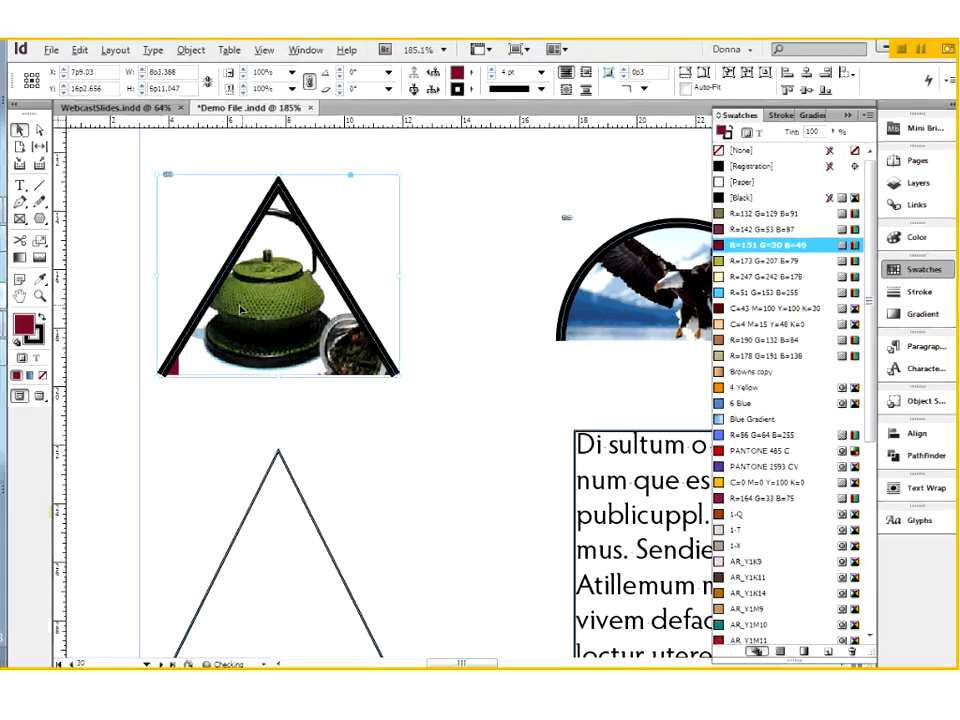
click(288, 388)
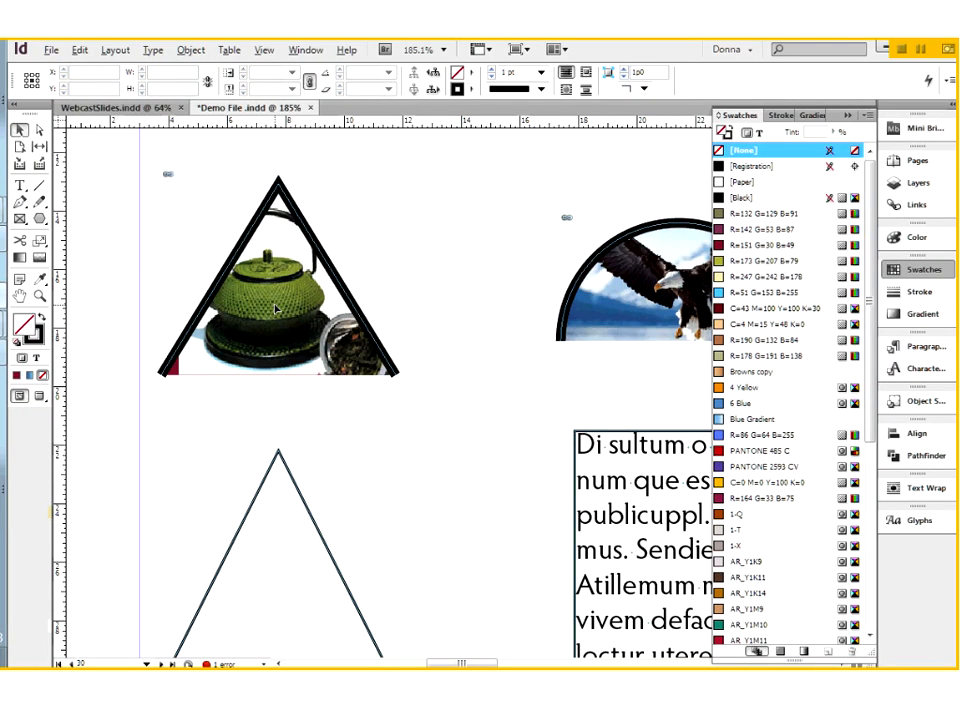
click(276, 310)
drag(177, 423, 159, 441)
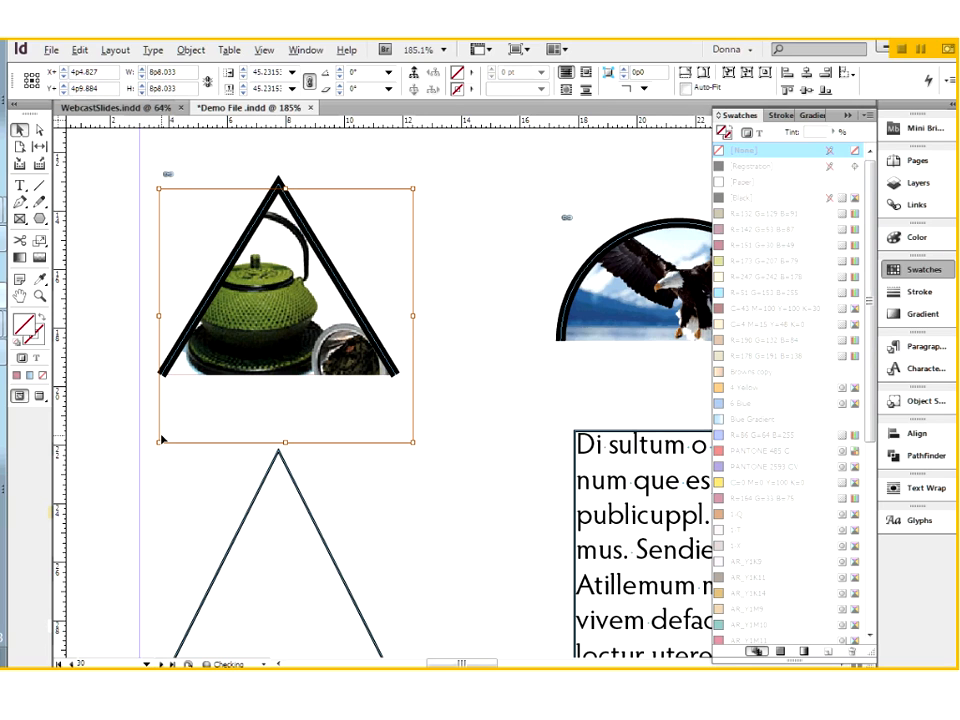
click(490, 388)
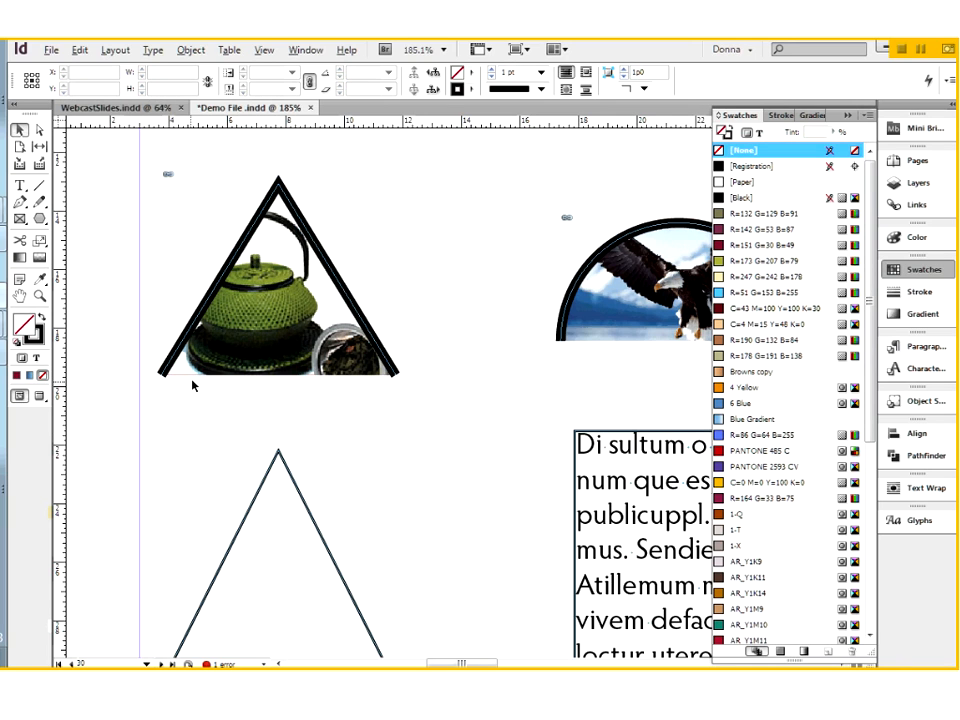
Step: Examine the triangle's lower left corner up close for dark red fill showing along the base
key(ctrl+space)
drag(147, 350, 264, 406)
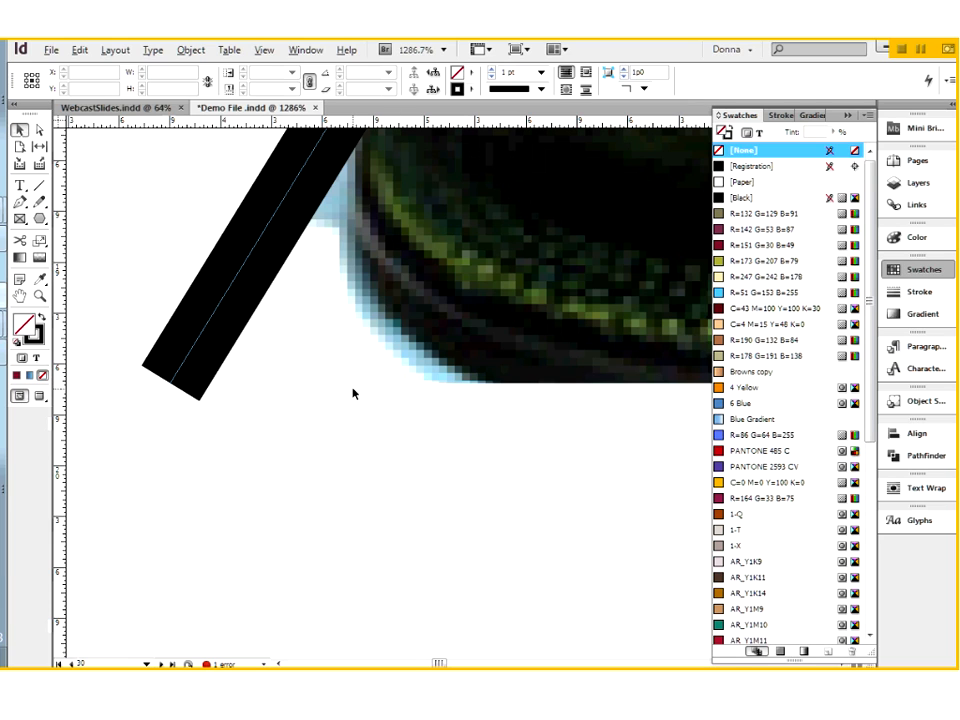
key(ctrl+minus)
key(ctrl+minus)
key(ctrl+minus)
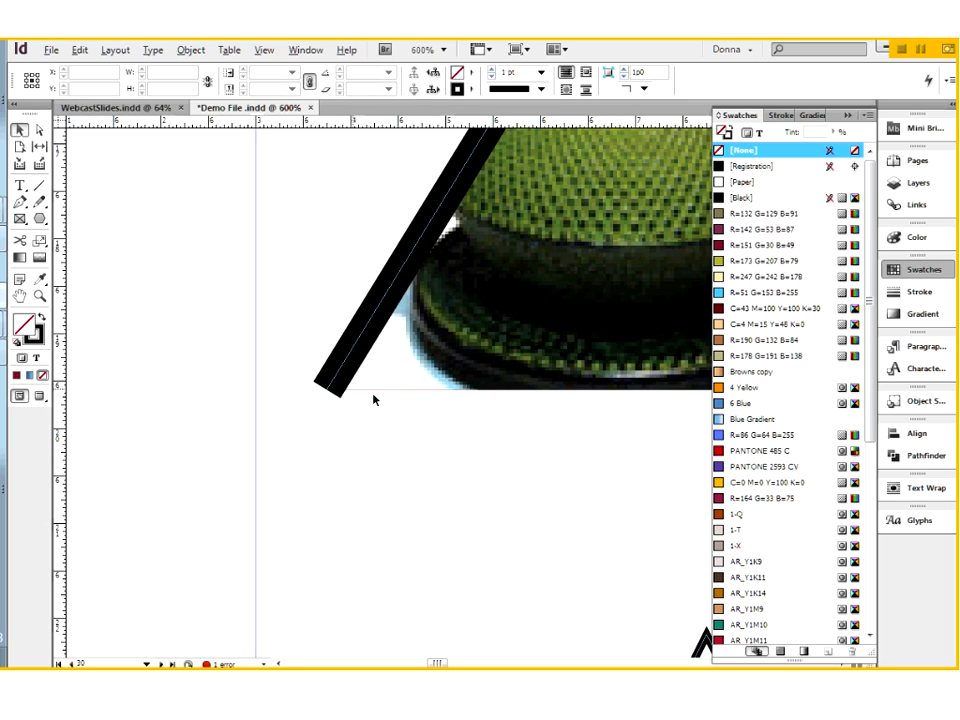
key(ctrl+minus)
key(ctrl+minus)
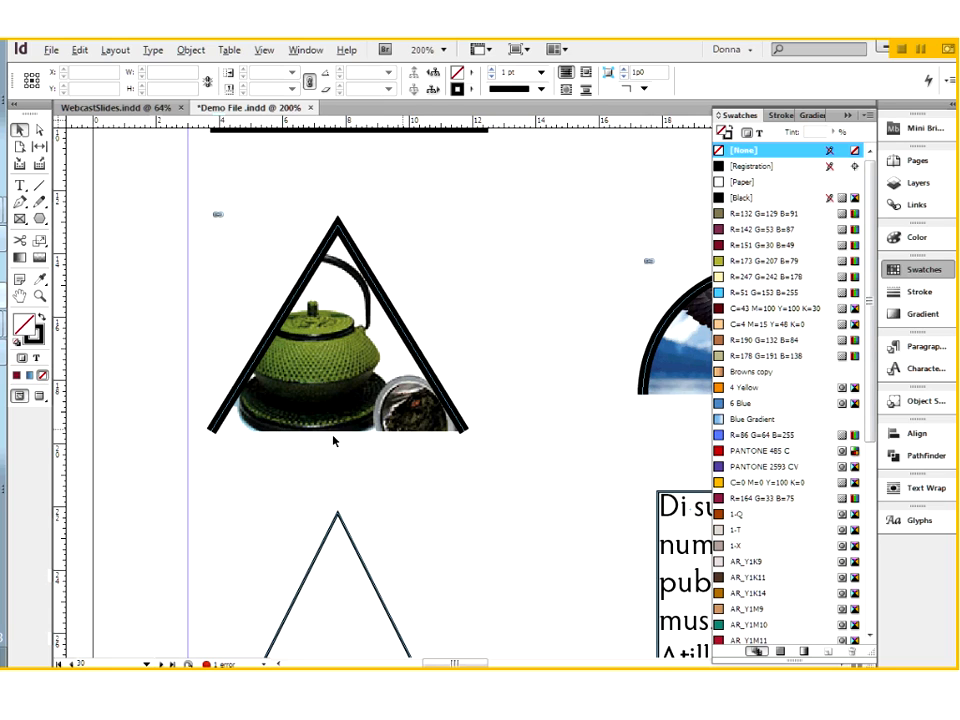
Step: Set the teapot triangle's fill to None, and select the text frame below the eagle half circle
click(356, 293)
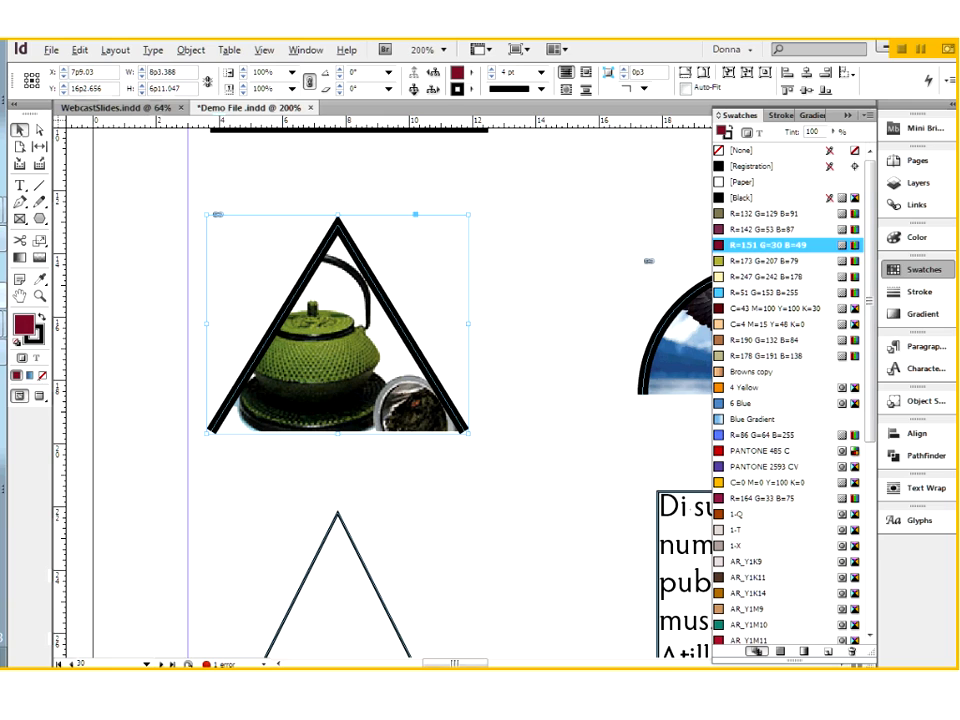
key(slash)
click(536, 515)
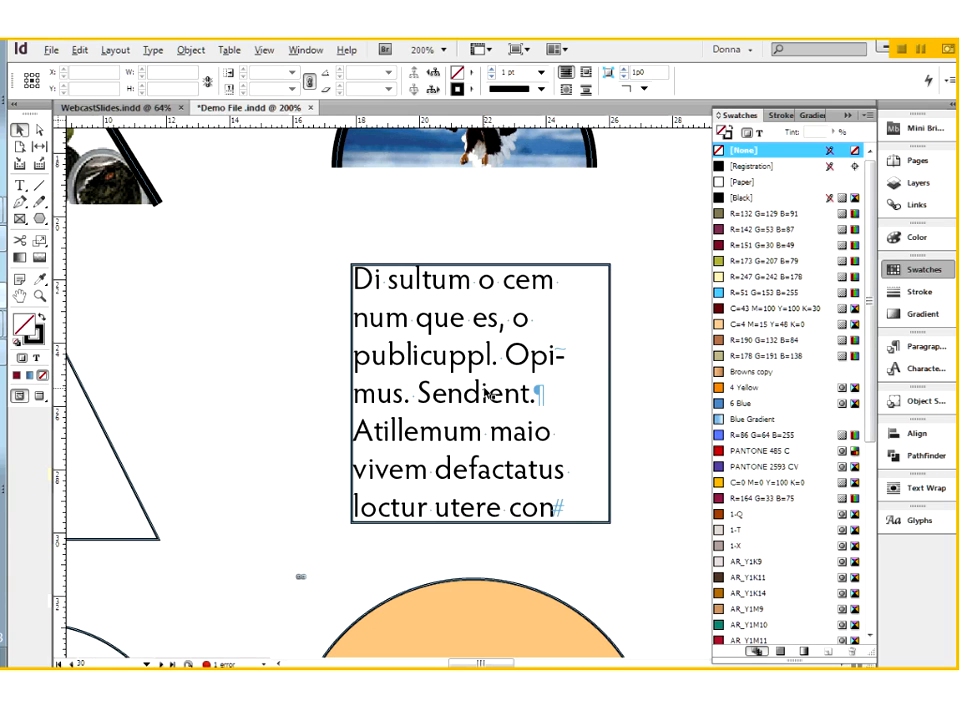
click(486, 393)
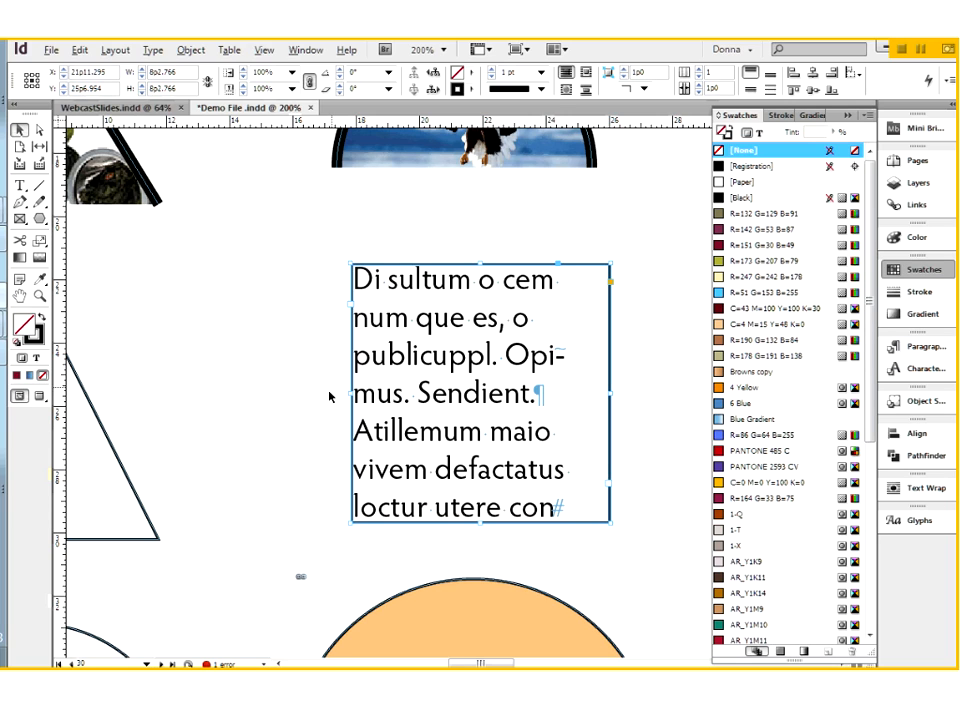
Step: Draw an empty ellipse frame about 6p0 wide and 6p8 high below the armadillo circle
key(space)
drag(247, 557, 498, 219)
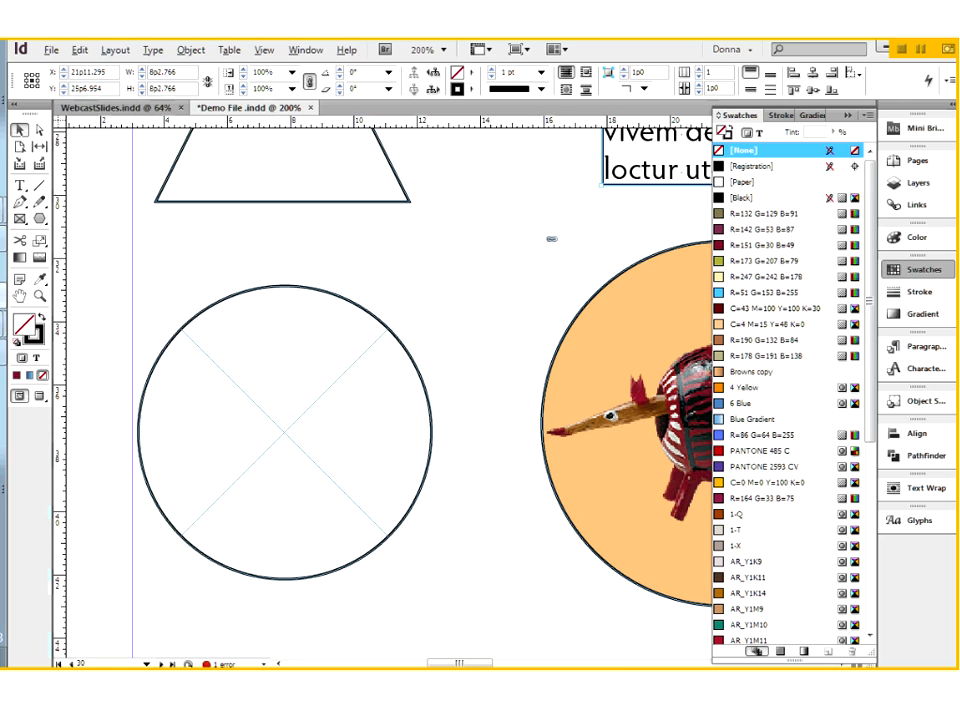
click(20, 218)
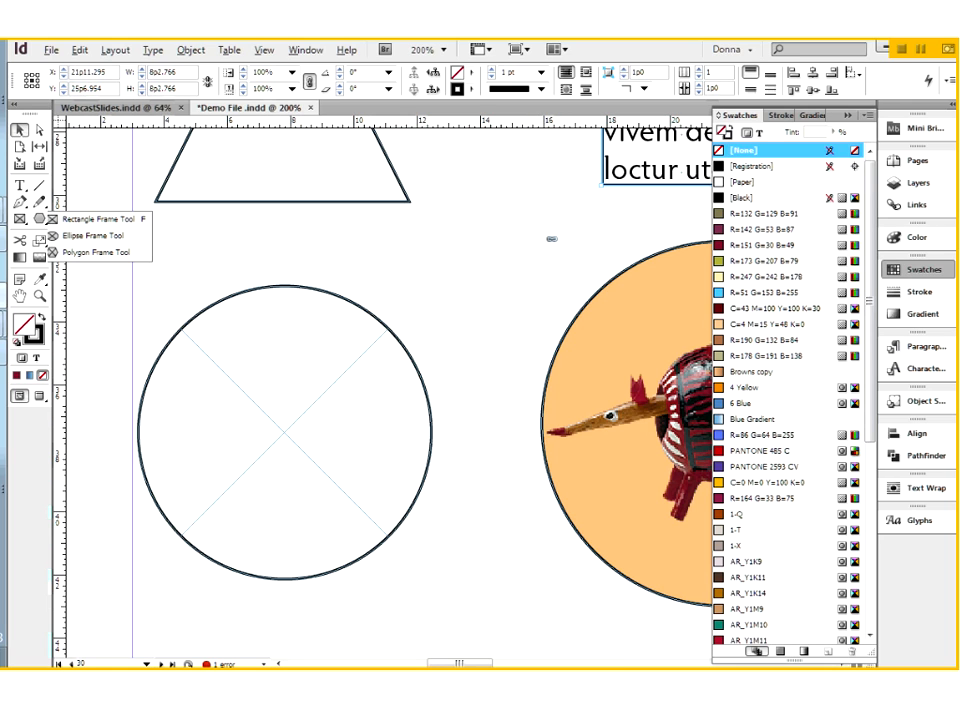
click(65, 236)
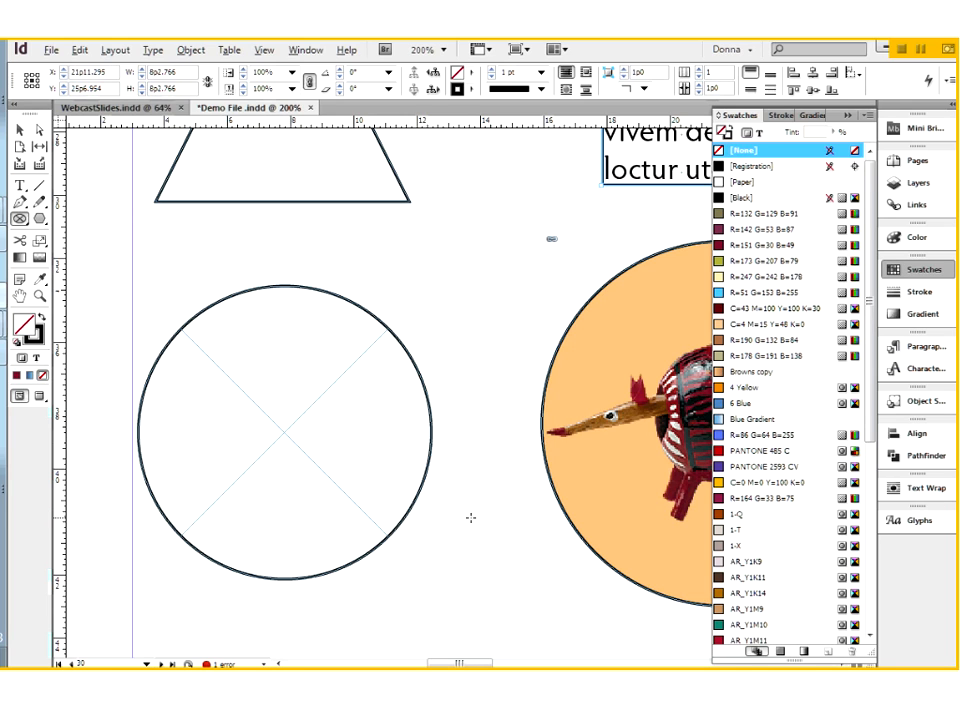
drag(471, 517, 144, 180)
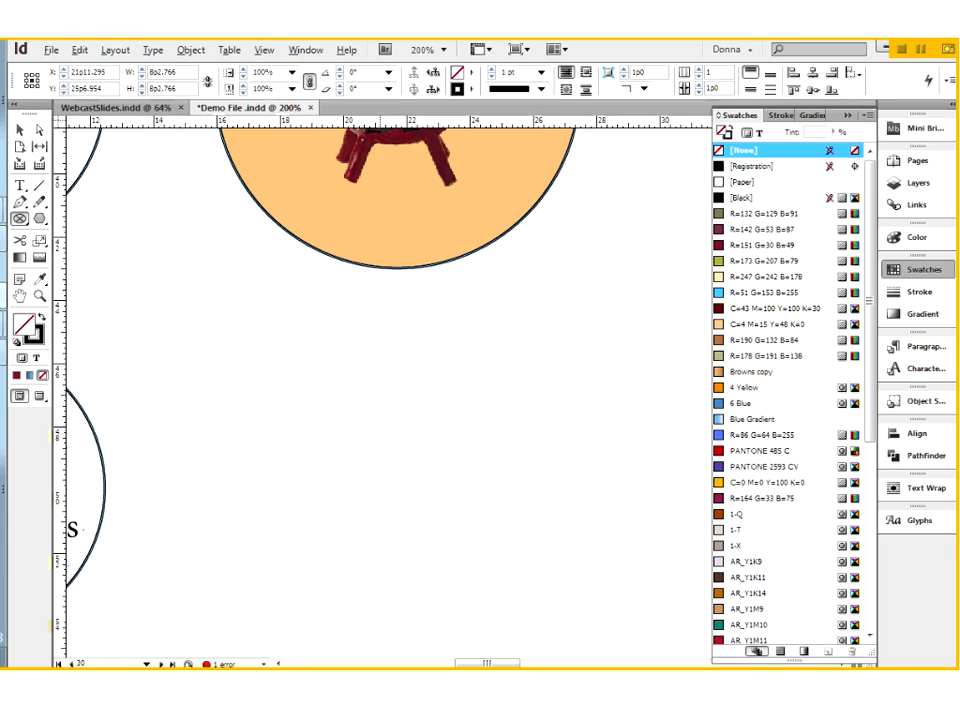
drag(300, 398, 492, 608)
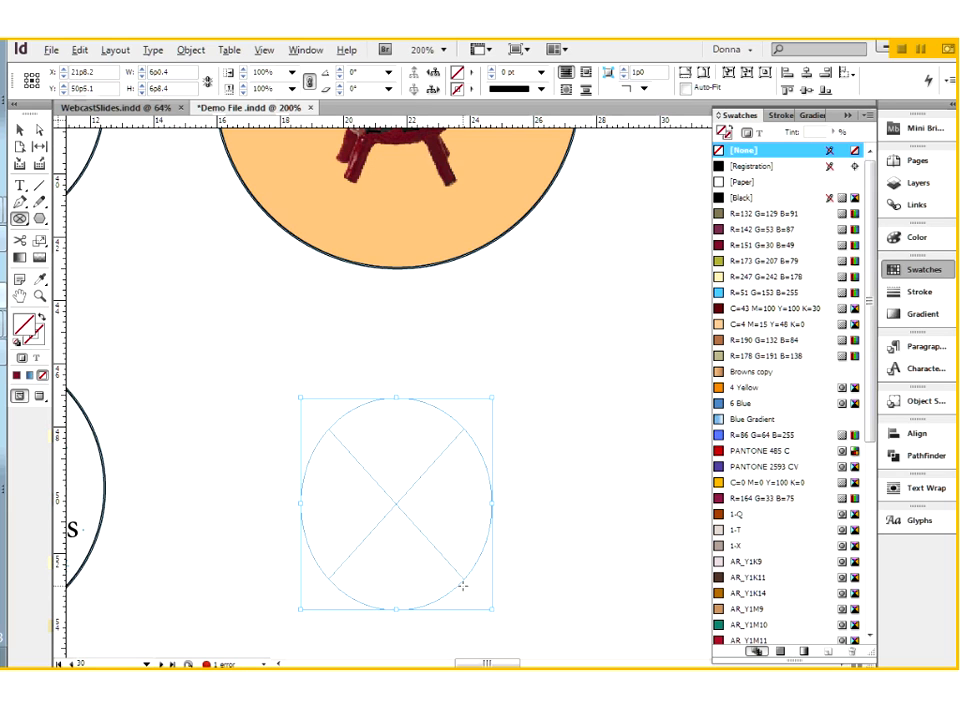
Step: Switch the shape drawing tool from polygon to the Rectangle tool
click(40, 221)
drag(41, 222, 77, 222)
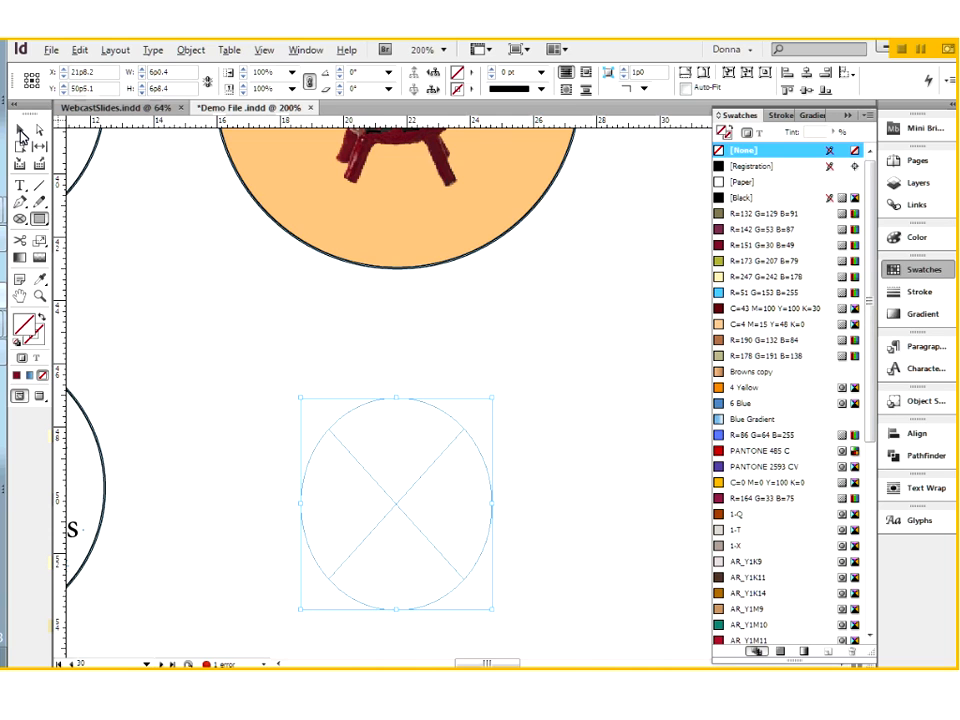
Step: Draw an ellipse frame about 4p4 wide and 5p7 high beside the existing one, with three small ellipse frames inside it
click(21, 221)
drag(512, 328, 628, 459)
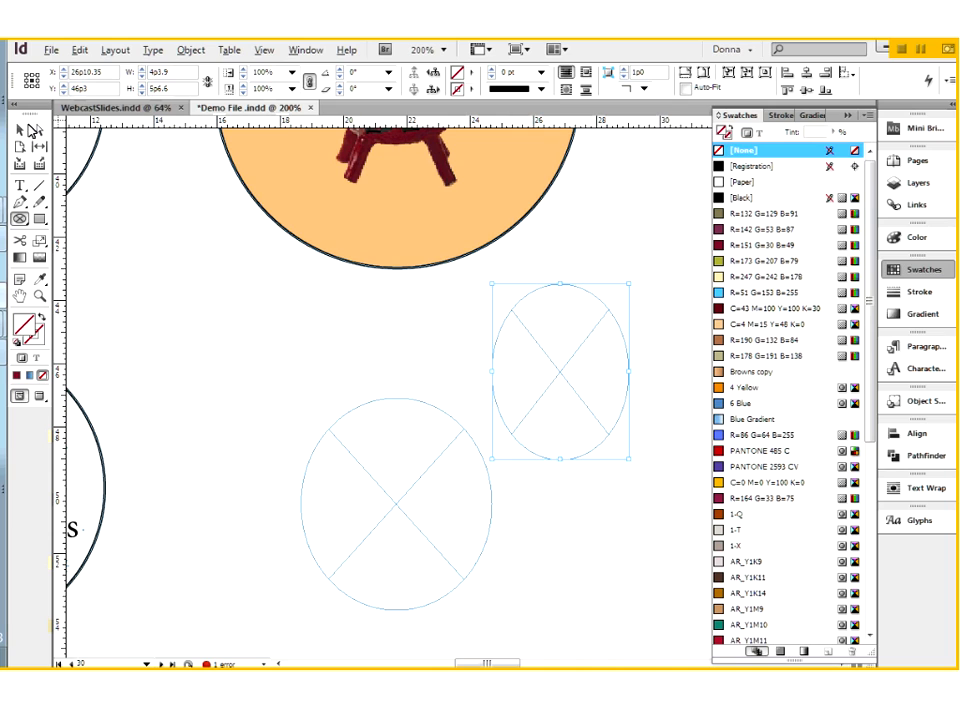
drag(533, 328, 541, 349)
drag(566, 300, 602, 340)
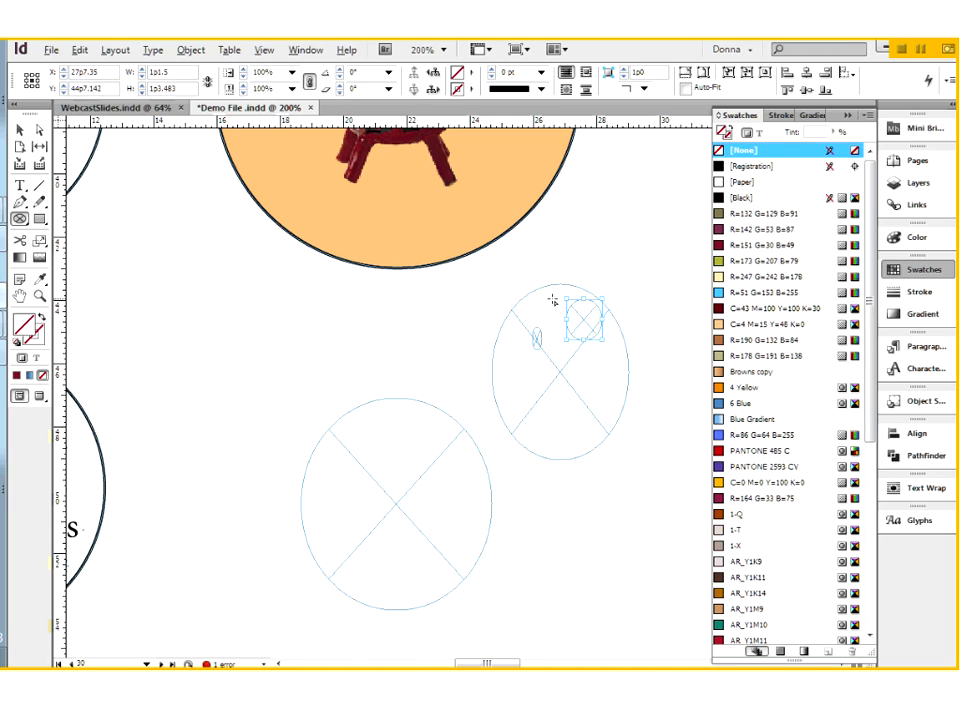
drag(547, 306, 561, 322)
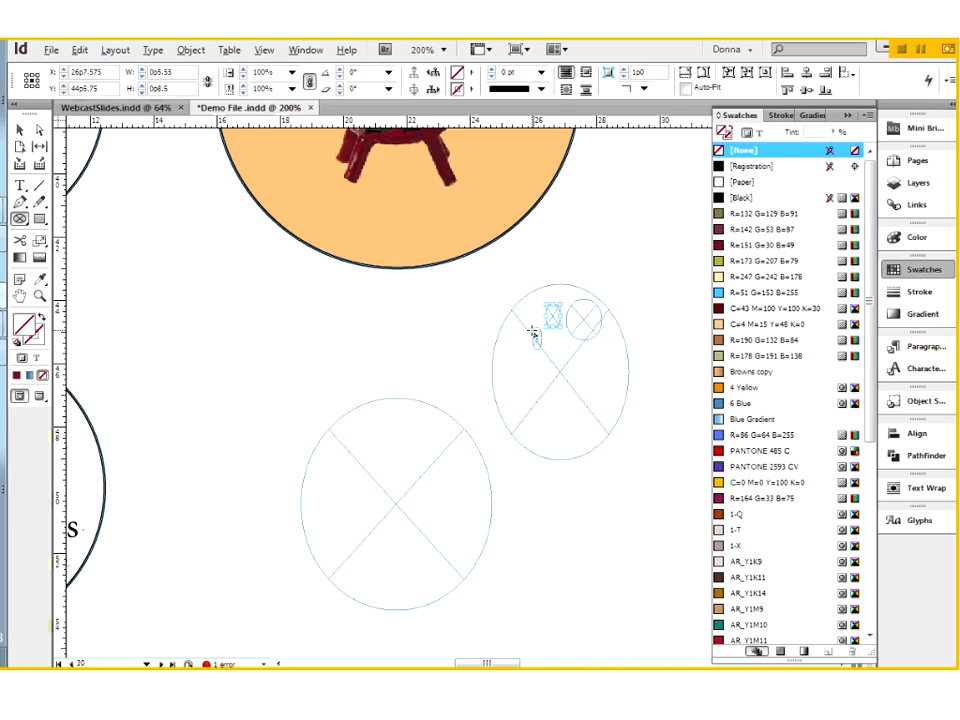
Step: Delete the newly drawn ellipse frame together with the three small ellipse frames inside it
click(21, 131)
drag(505, 288, 632, 398)
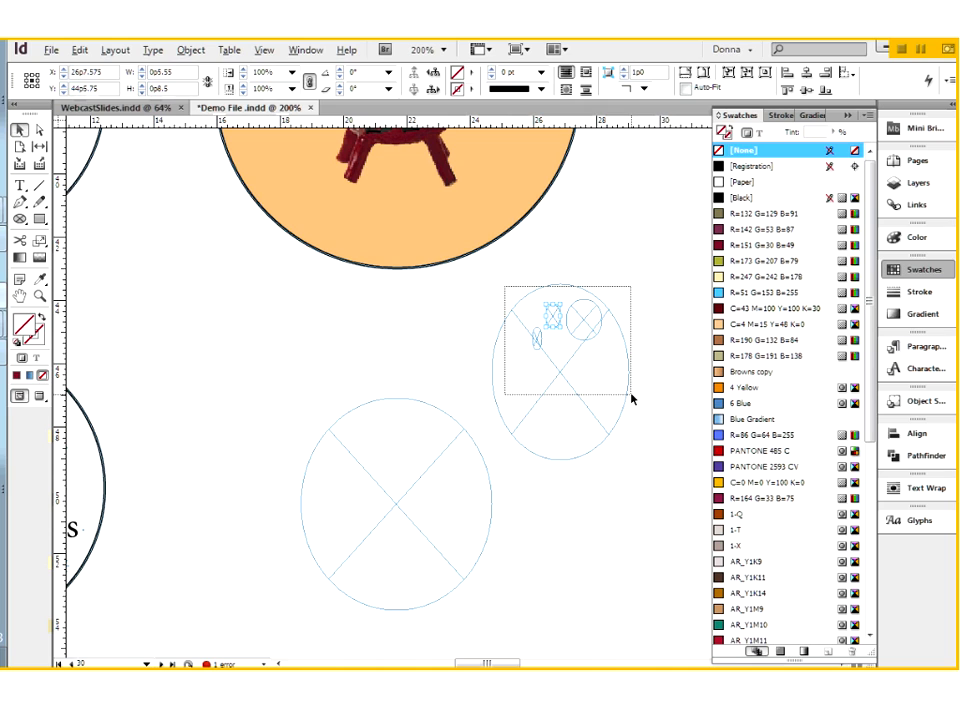
drag(632, 398, 632, 396)
key(Delete)
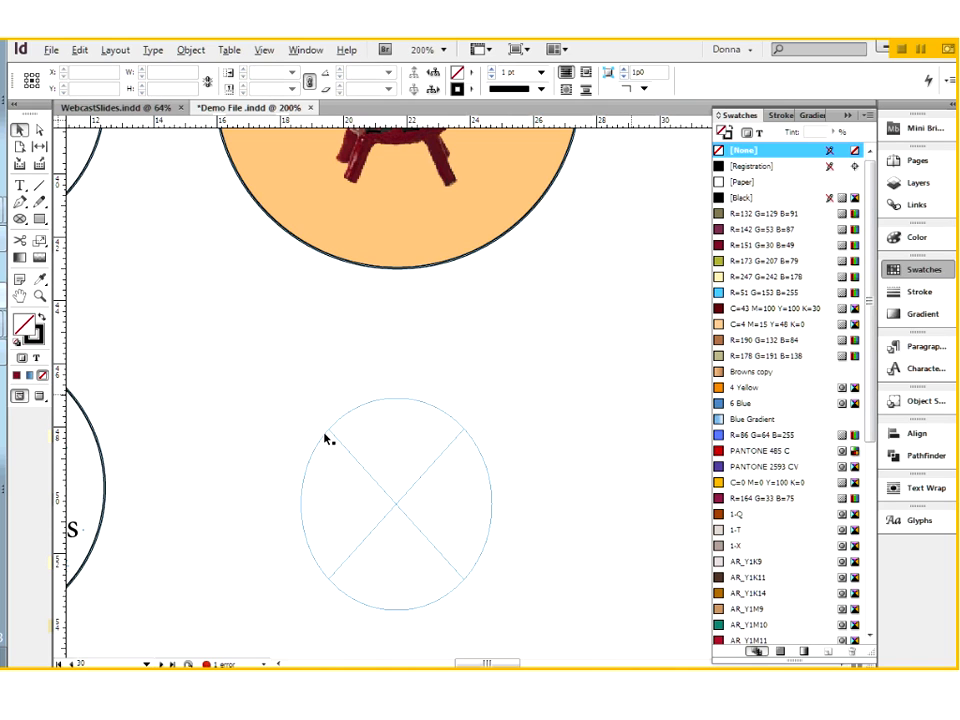
Step: Convert the empty ellipse frame below the armadillo circle into a text frame with the Type tool
click(396, 467)
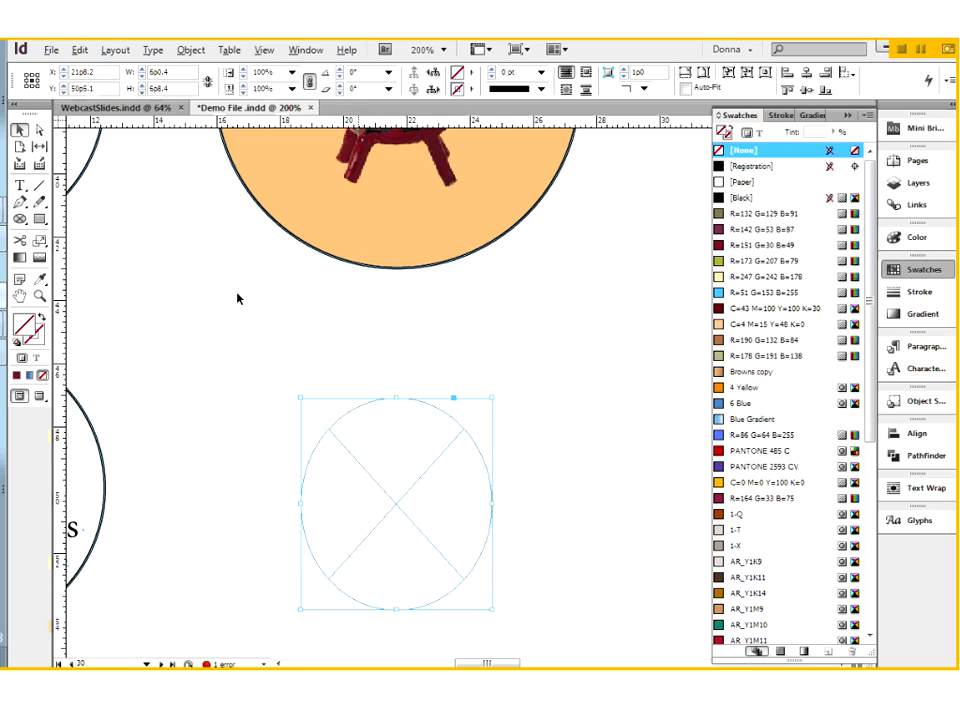
key(t)
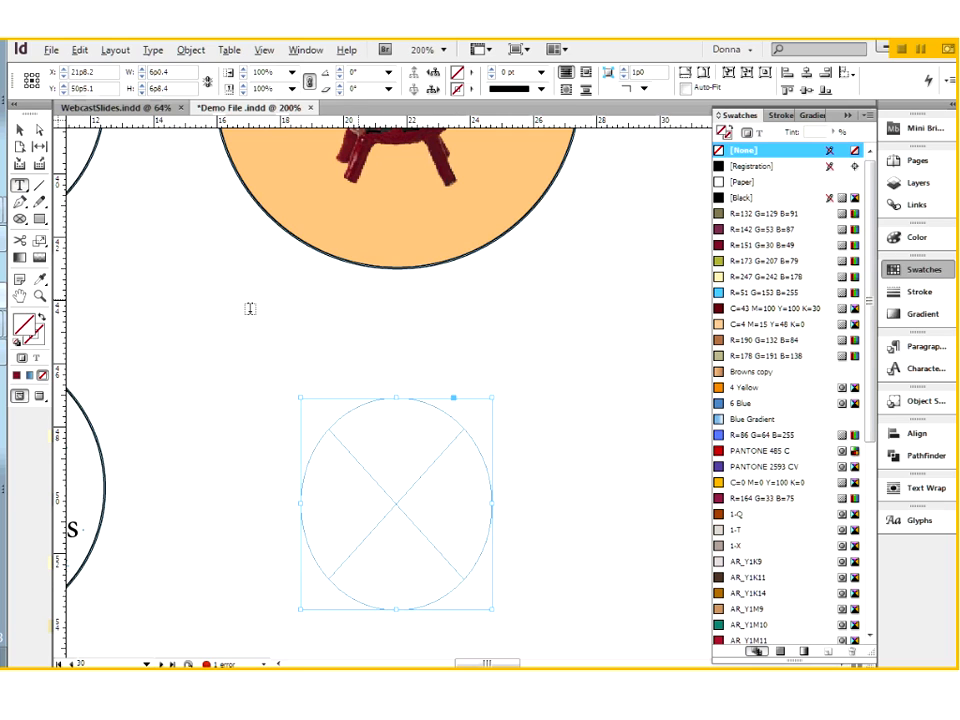
click(353, 422)
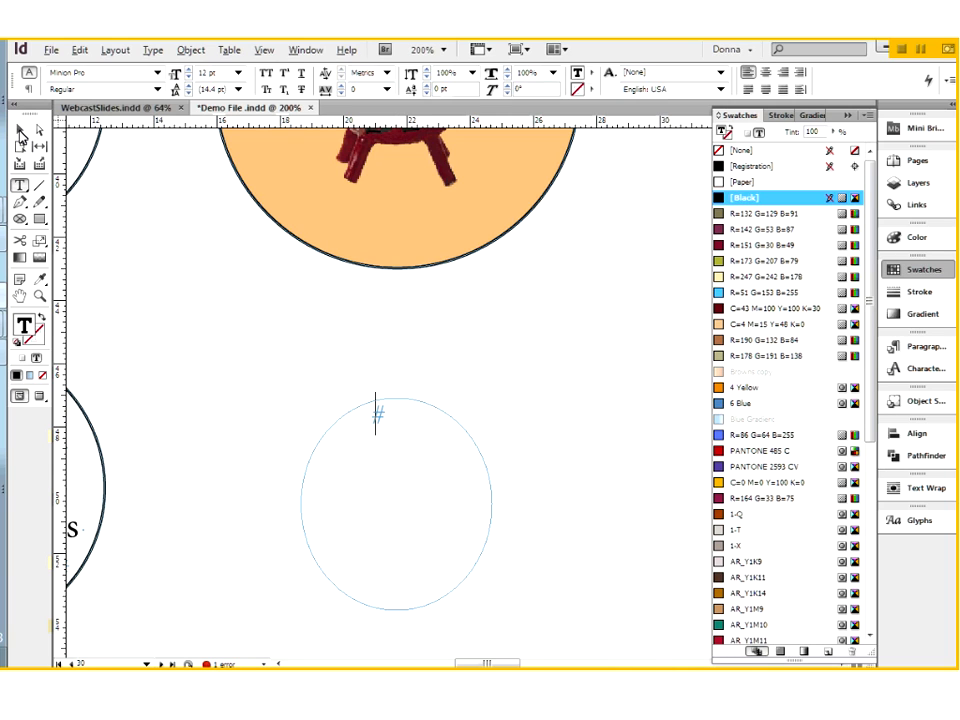
Step: Change the ellipse text frame's content type to Graphic
click(20, 134)
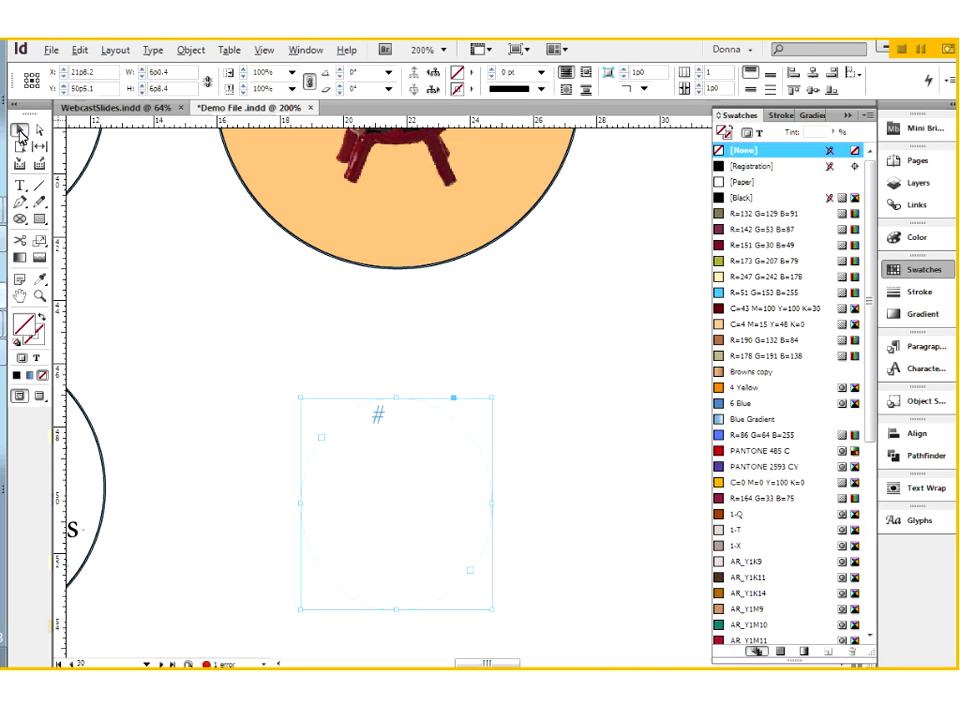
click(193, 50)
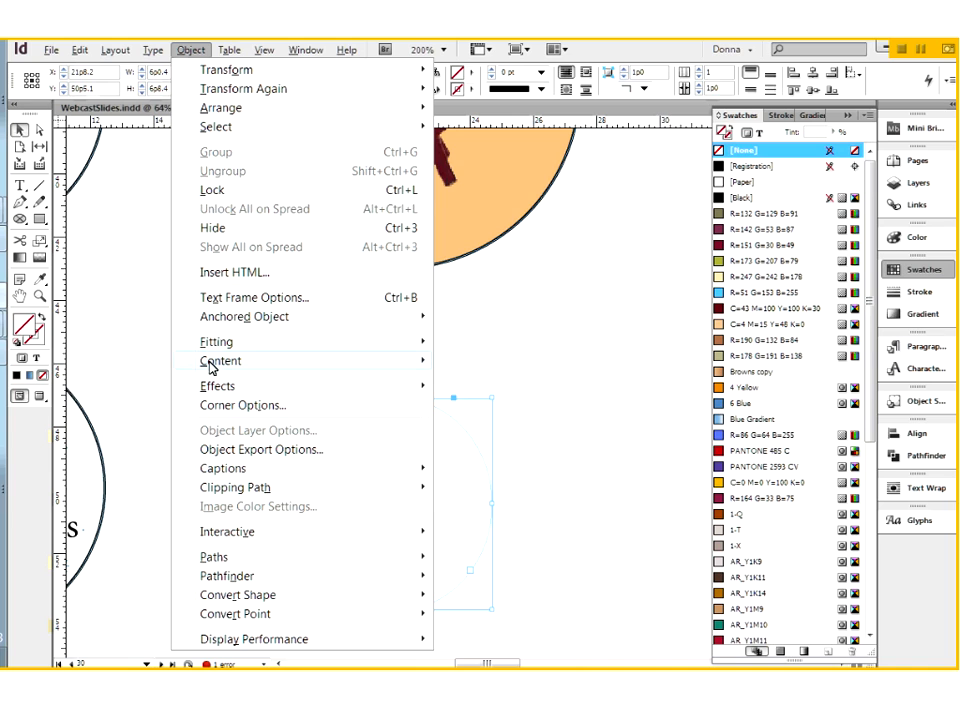
mouse_move(215, 364)
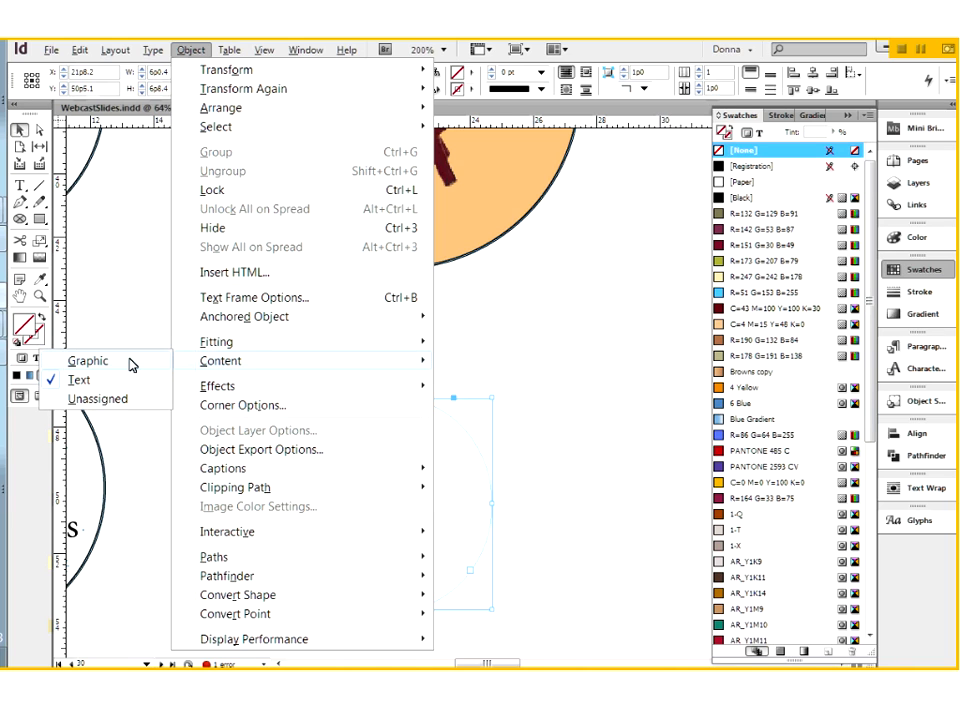
click(88, 361)
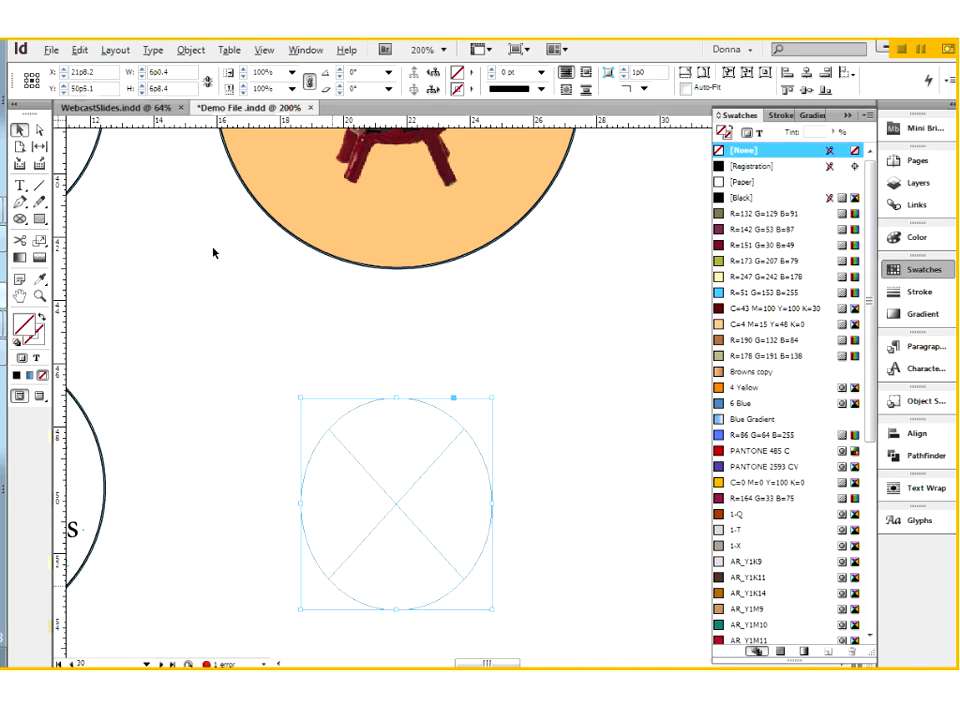
Step: Change the ellipse frame's content type to Unassigned
click(190, 52)
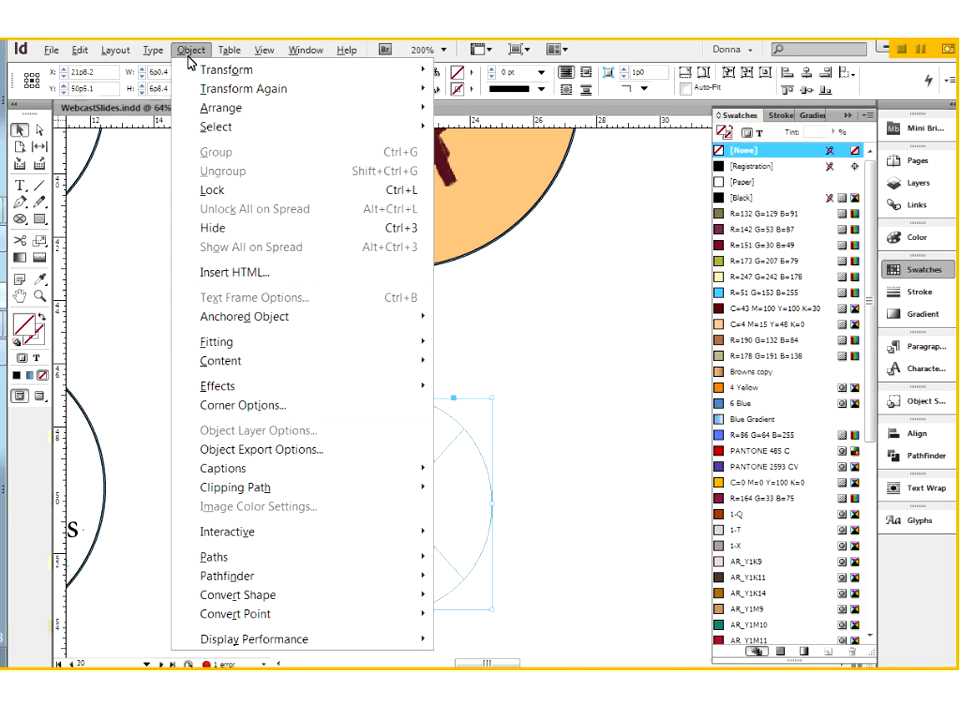
mouse_move(224, 364)
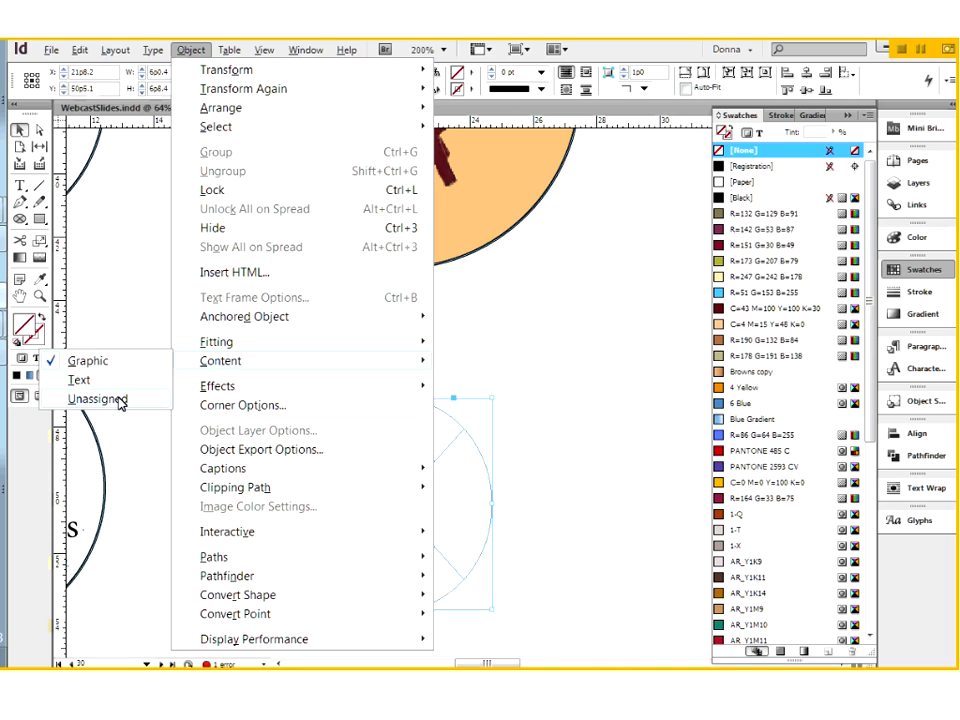
click(121, 399)
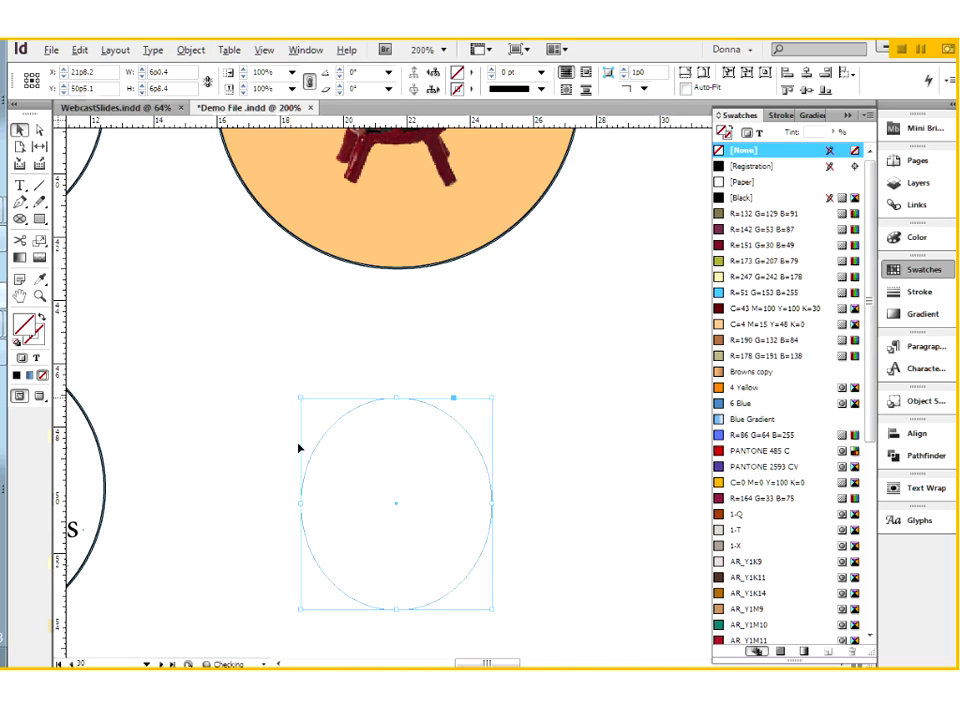
Step: Draw a circle about 3p11 in diameter with the Ellipse tool, above and to the right of the unassigned ellipse
click(39, 219)
click(92, 235)
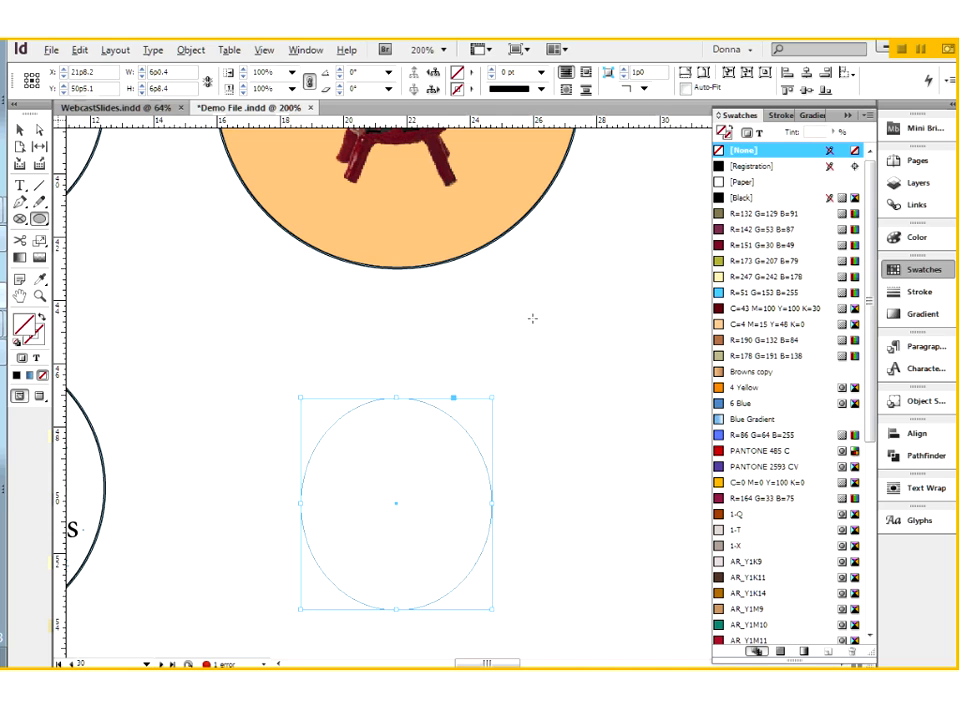
drag(568, 318, 690, 435)
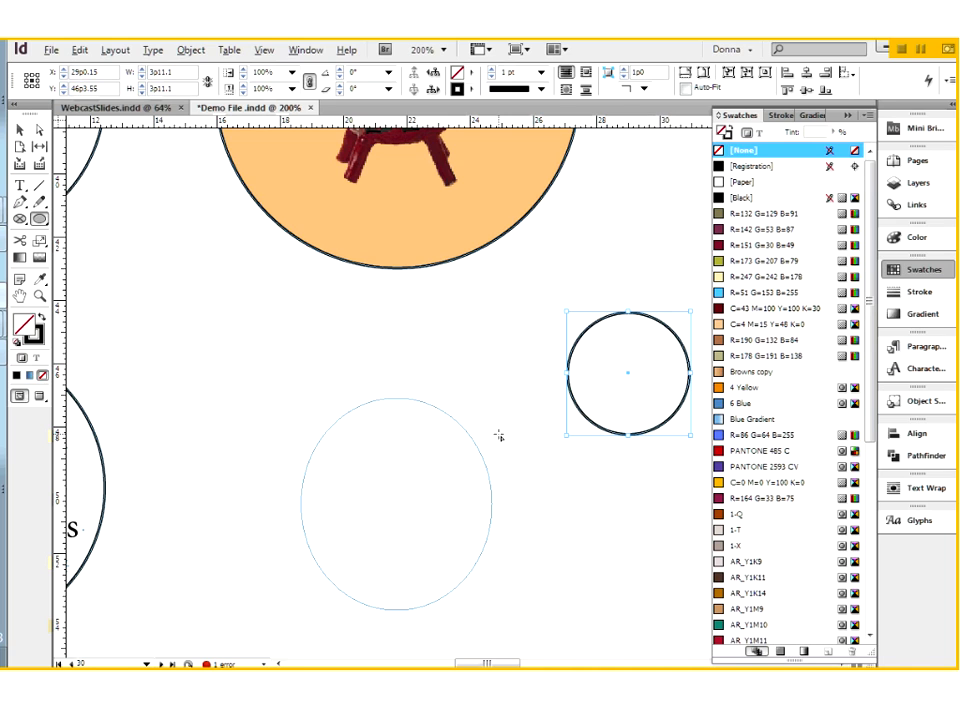
click(41, 219)
Step: Select the unassigned ellipse to check its fill and stroke, and deselect it
click(19, 130)
drag(321, 392, 378, 457)
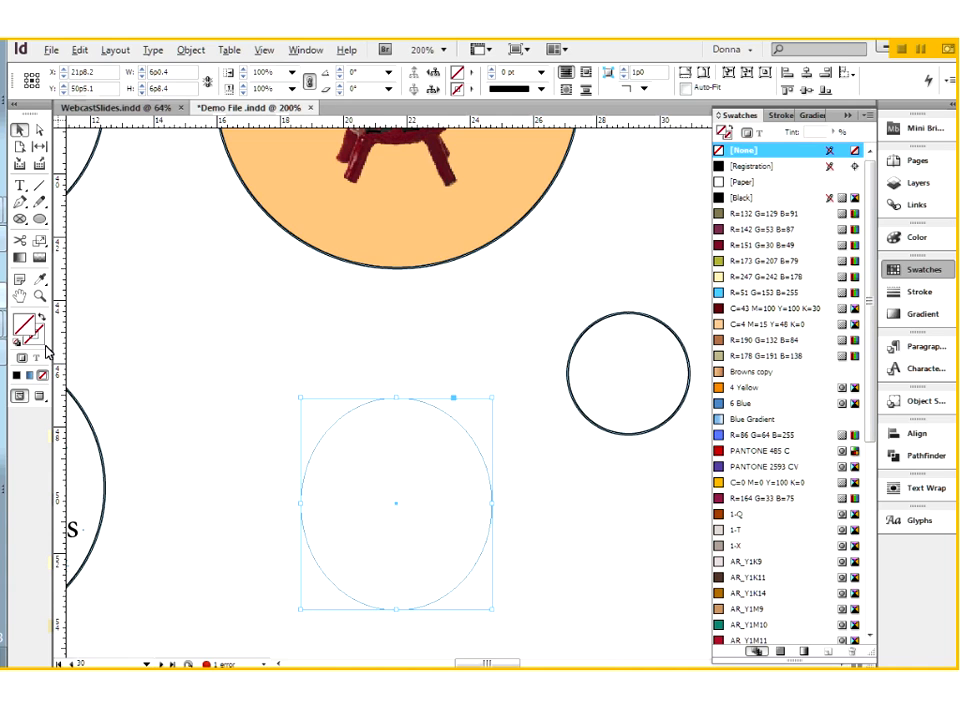
click(166, 408)
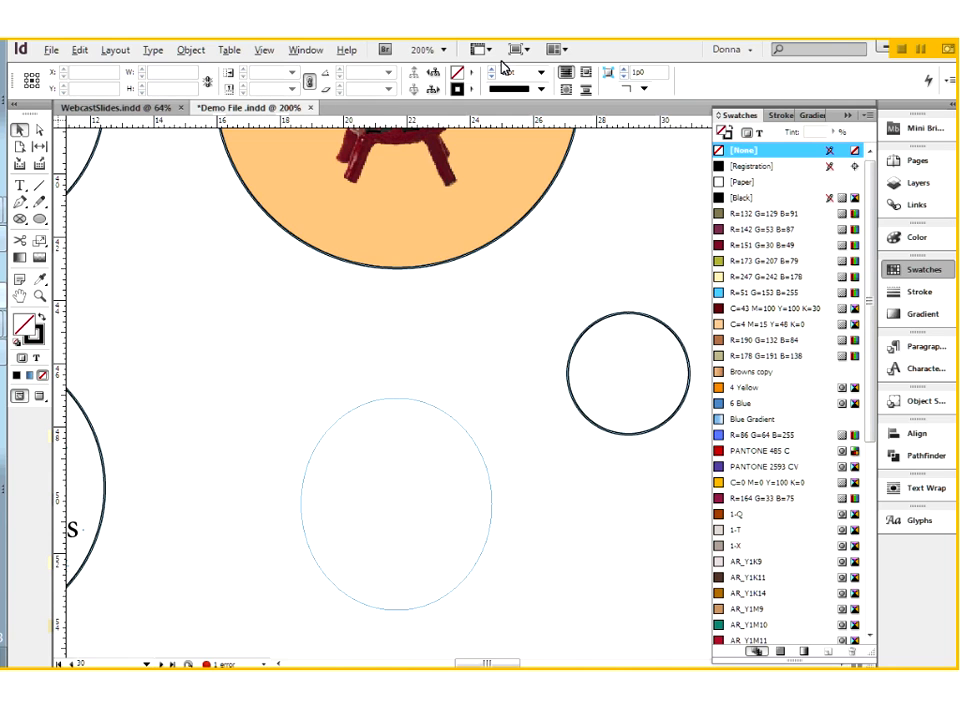
Step: Hide the frame edges throughout the document
click(262, 50)
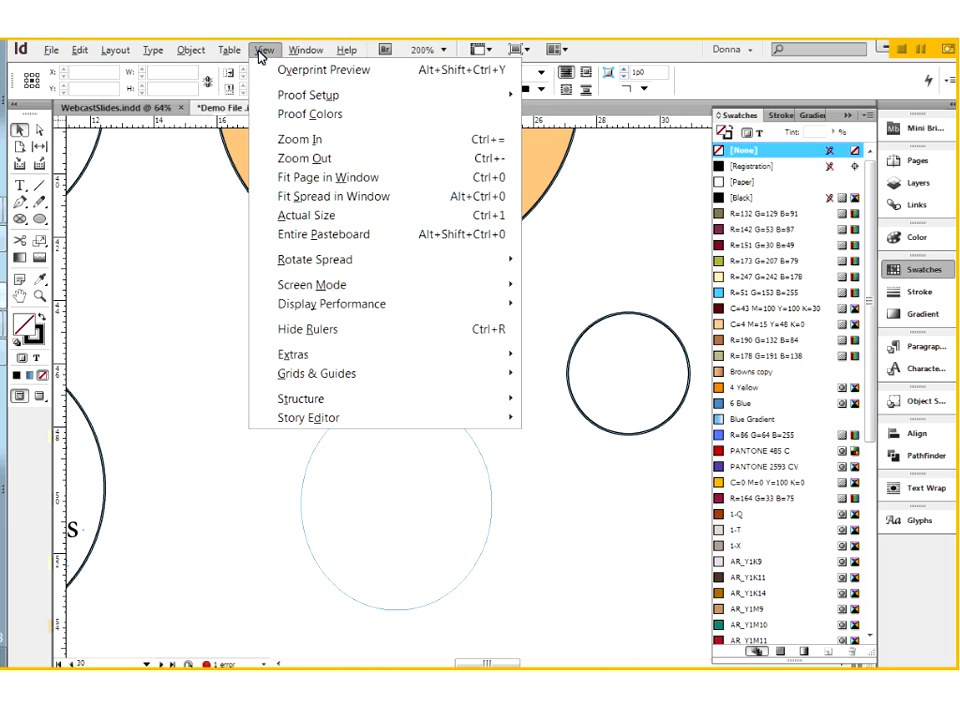
mouse_move(290, 360)
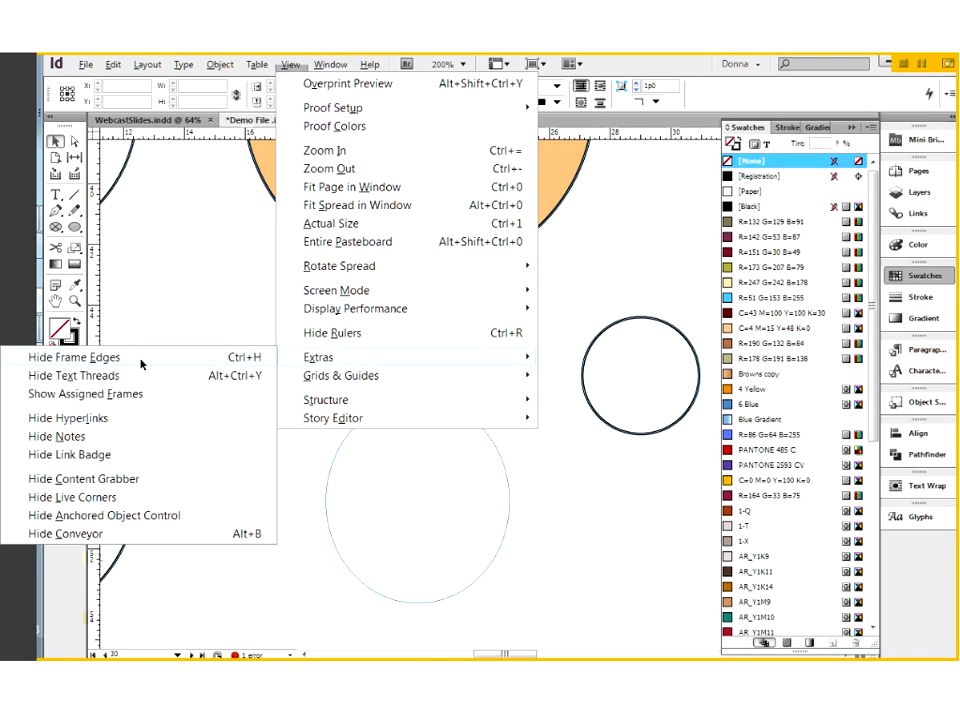
click(143, 367)
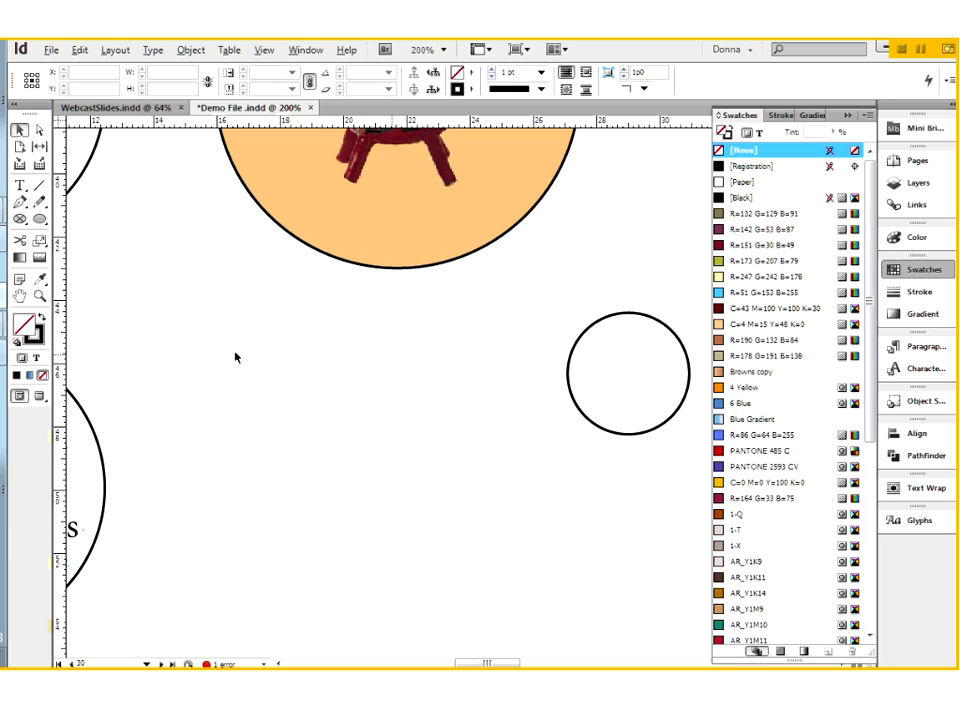
Step: Apply a 1 pt black stroke to the unassigned ellipse, undo it, and deselect the ellipse
drag(175, 308, 541, 638)
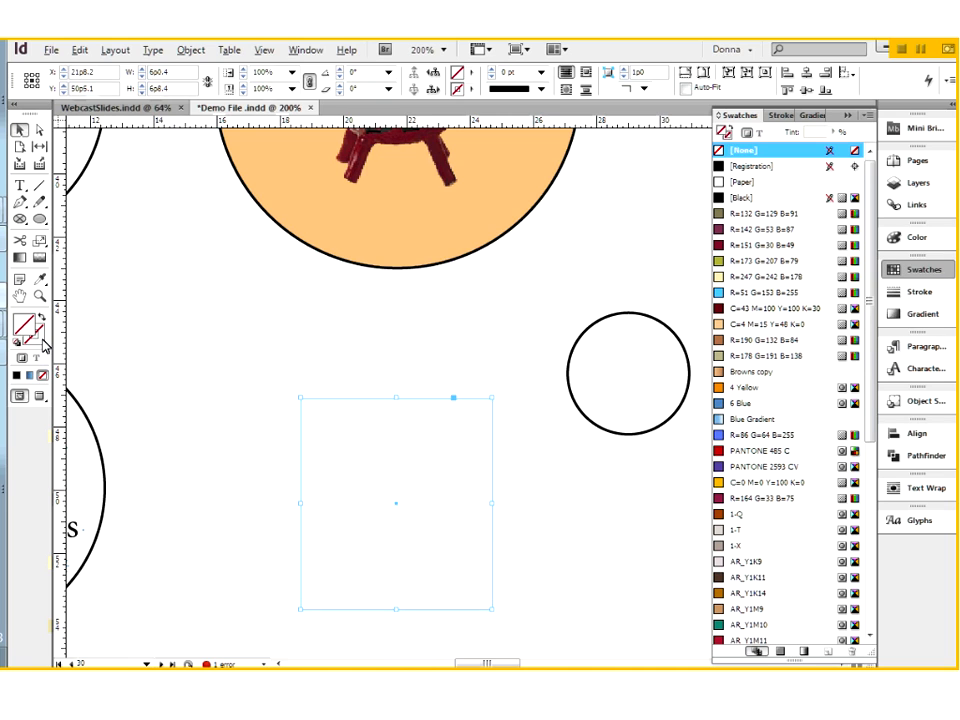
click(16, 376)
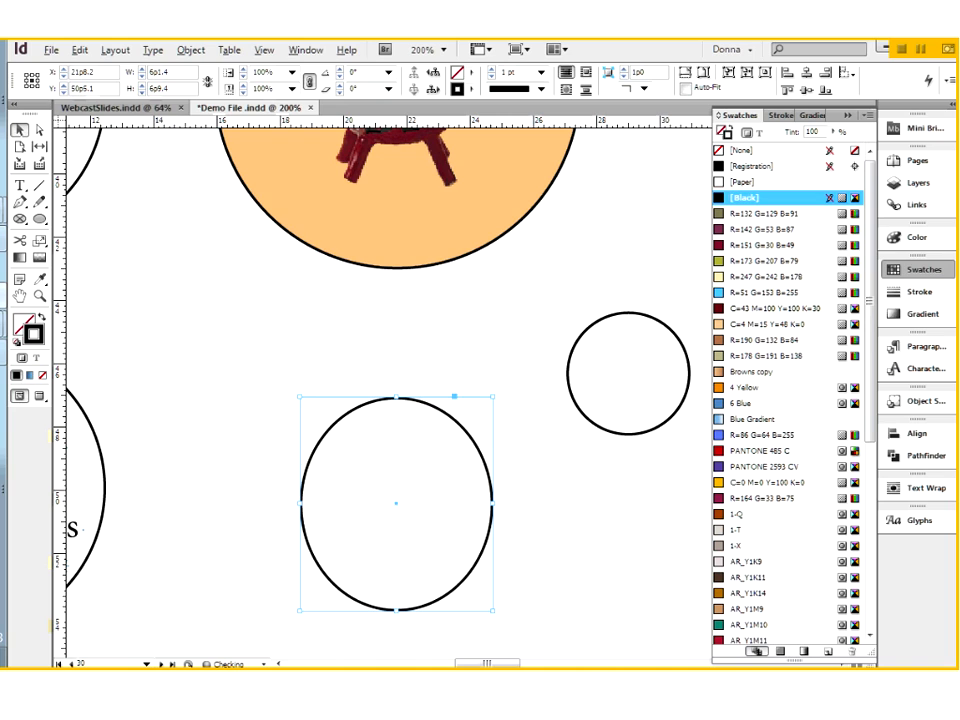
key(ctrl+z)
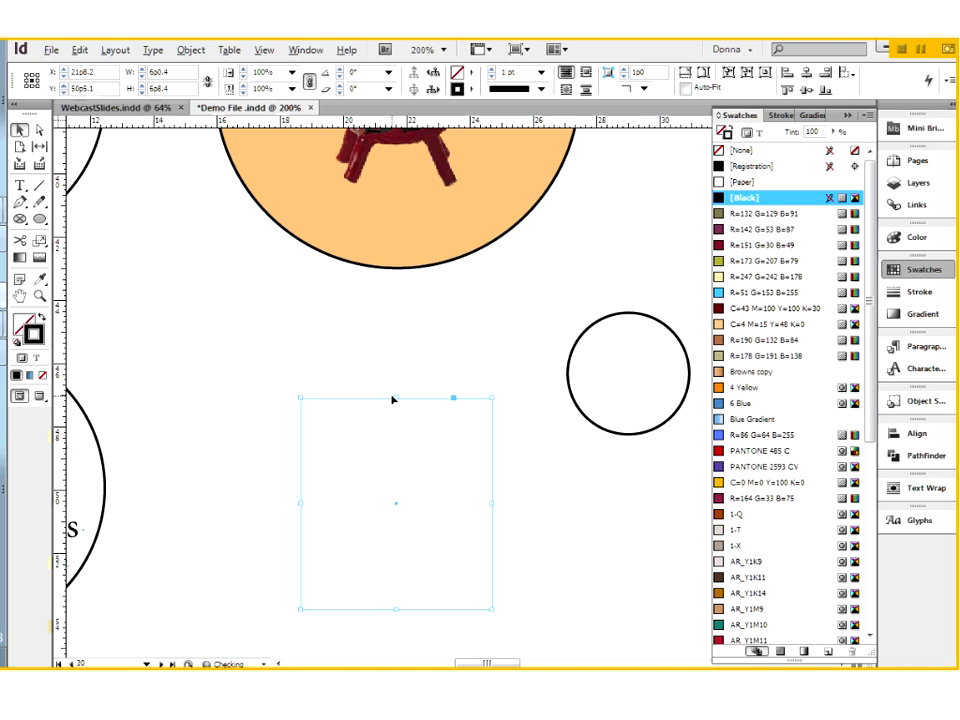
click(481, 364)
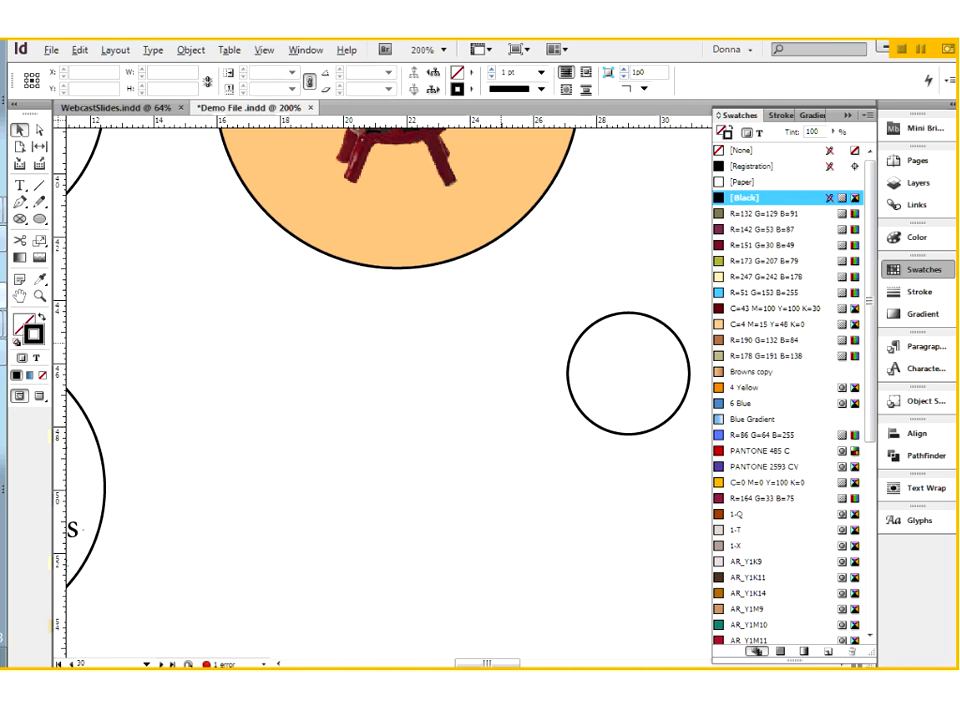
Step: Draw an ellipse frame about 3p11 wide and 4p6 high with no stroke left of the small circle, and deselect it
click(20, 220)
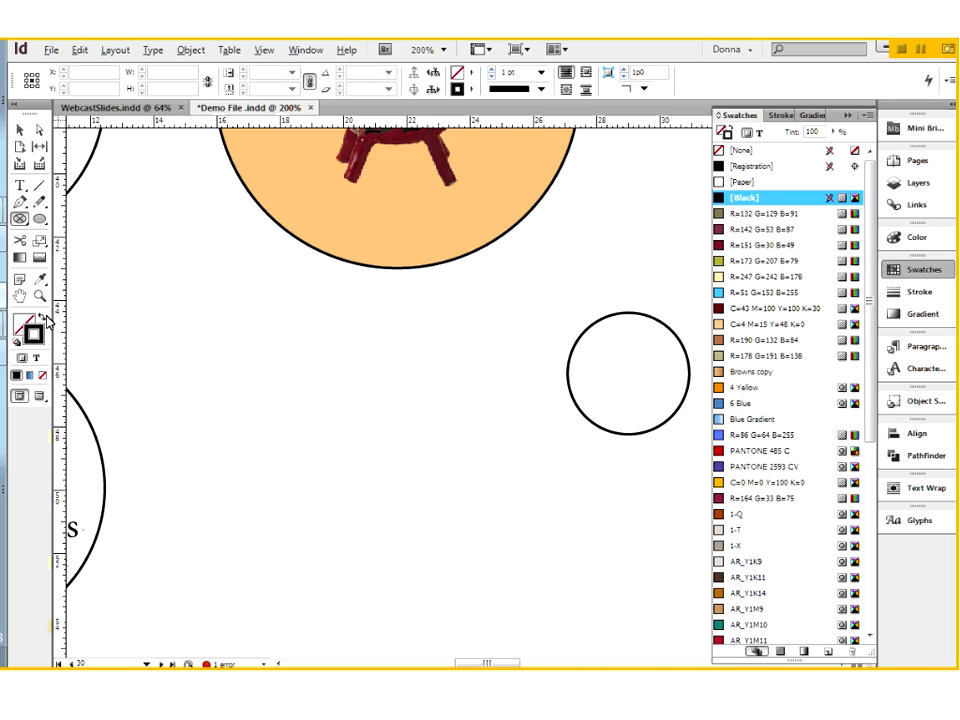
click(42, 374)
drag(232, 358, 352, 481)
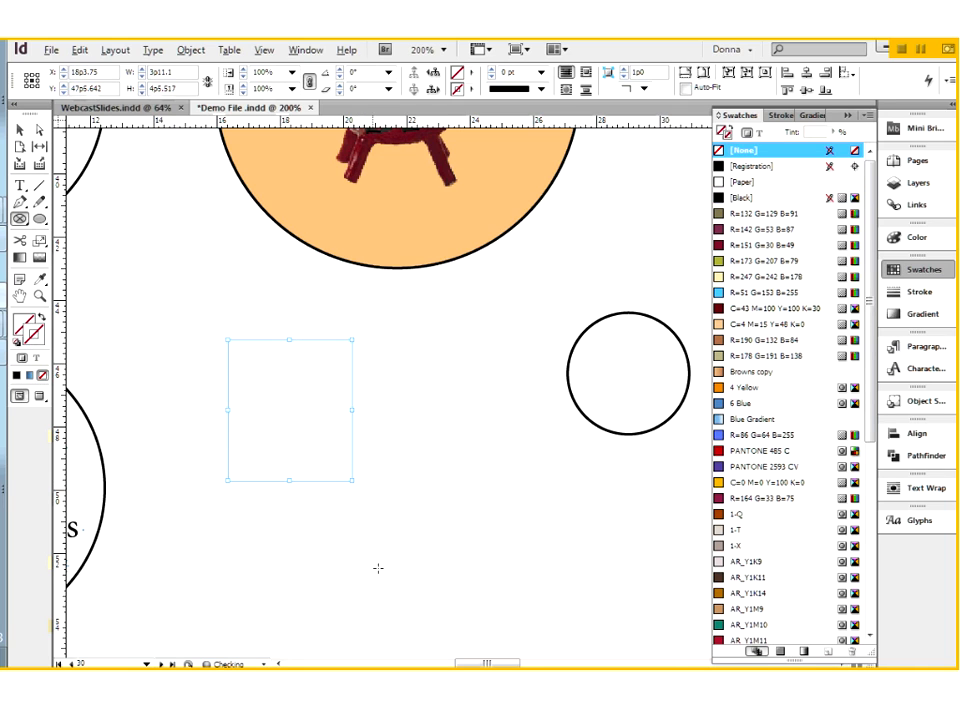
click(19, 130)
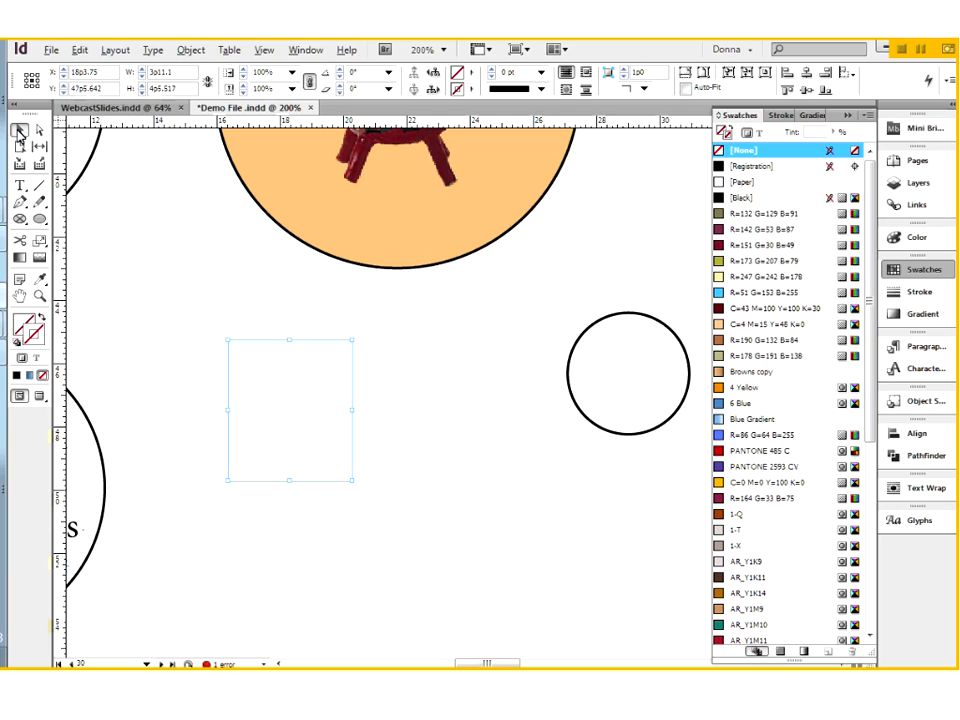
click(204, 306)
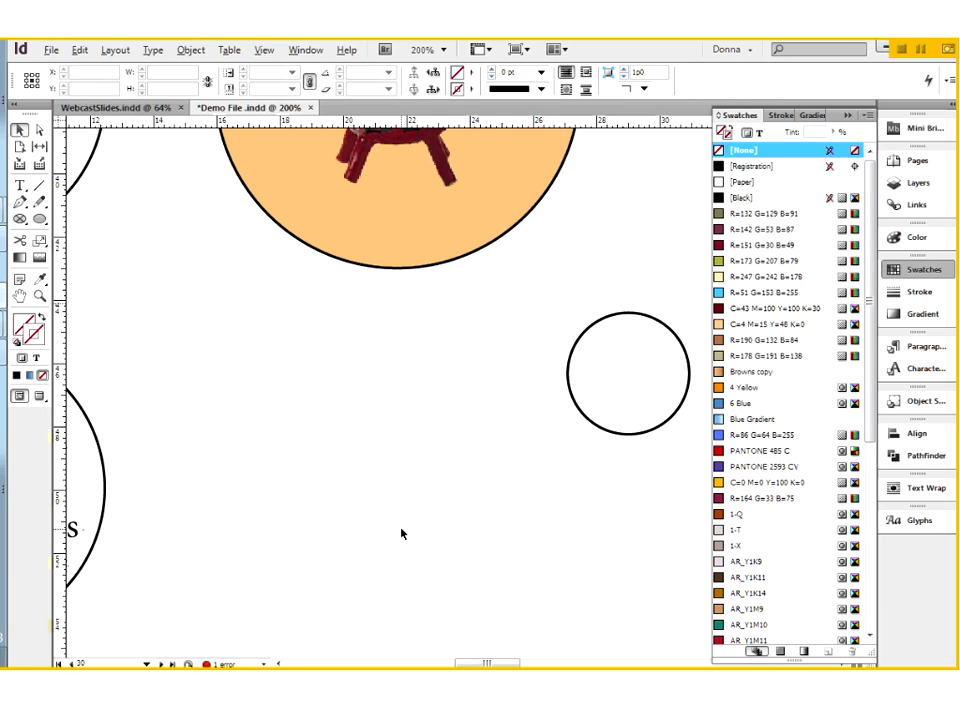
Step: Show the frame edges again throughout the document
click(265, 50)
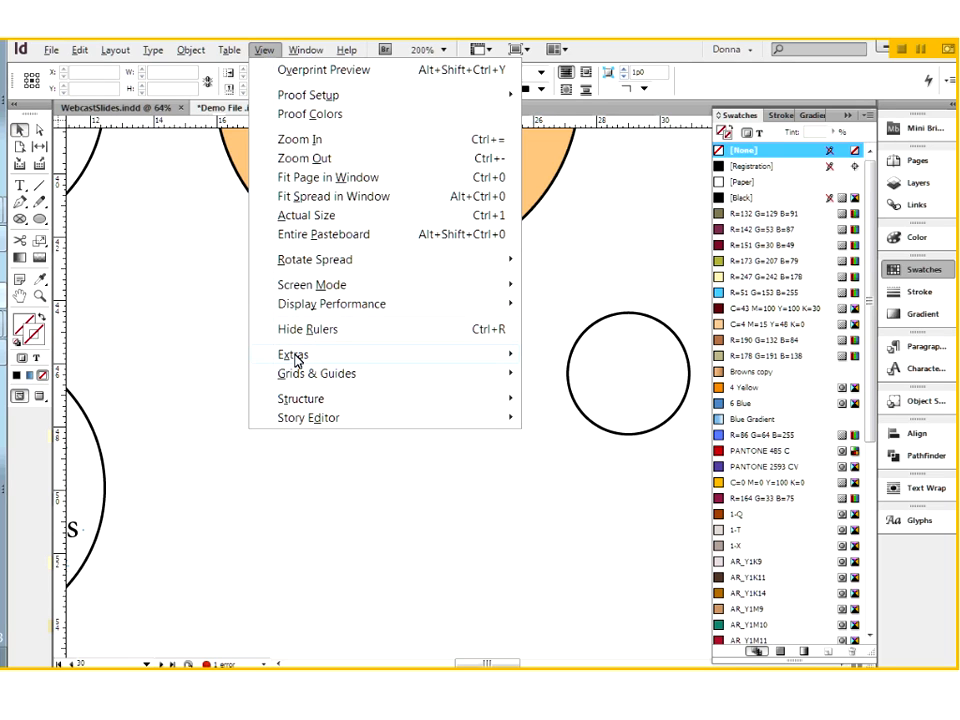
mouse_move(295, 360)
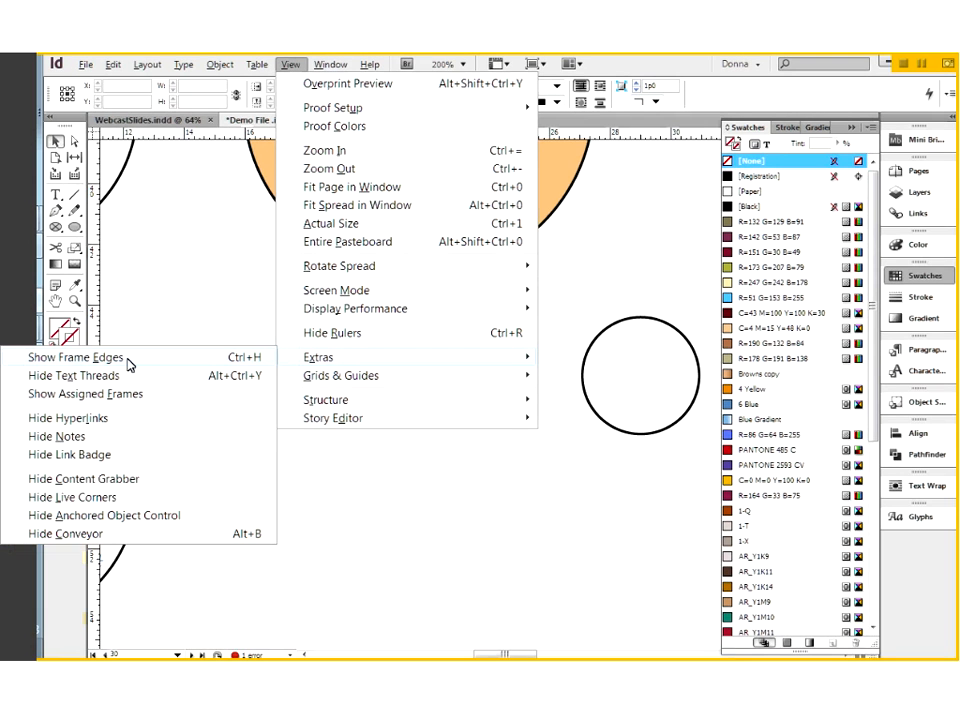
click(129, 364)
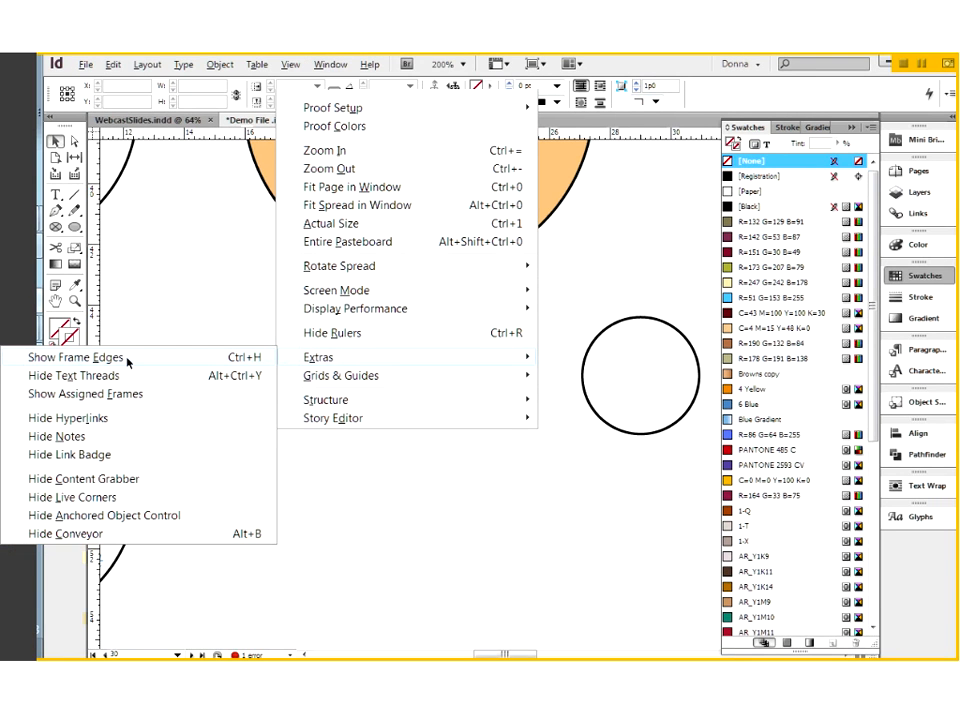
Step: Delete the strokeless ellipse frame just drawn, and select the unassigned ellipse below the armadillo circle
drag(262, 329, 307, 401)
key(Delete)
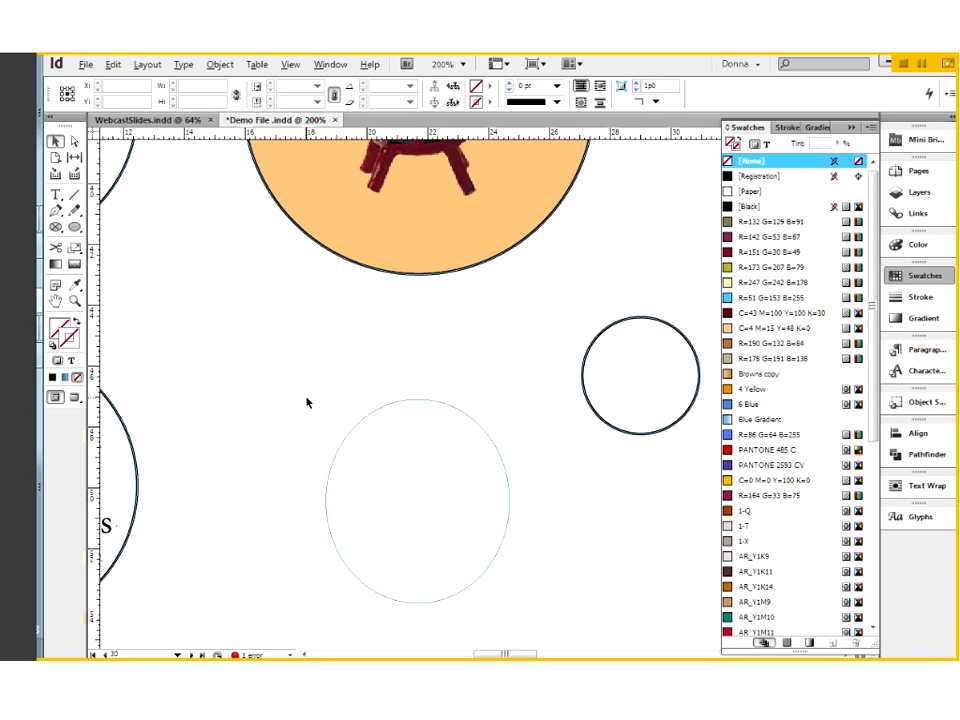
drag(374, 395, 394, 463)
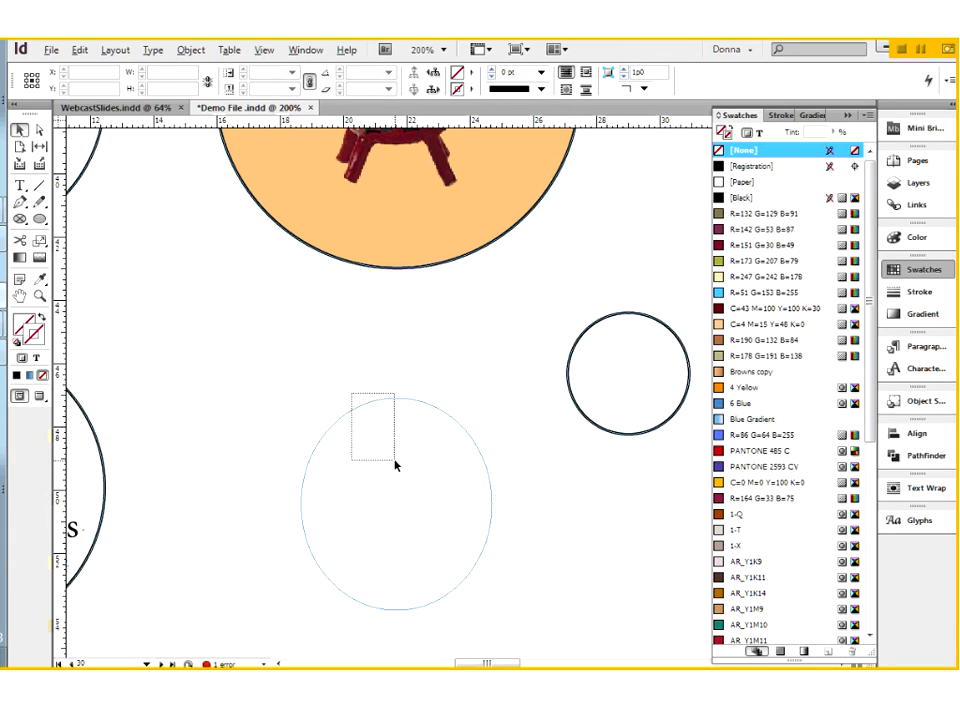
Step: Delete the unassigned ellipse and put the small stroked circle in its place, enlarged proportionally to about 6p0.7 across
key(Delete)
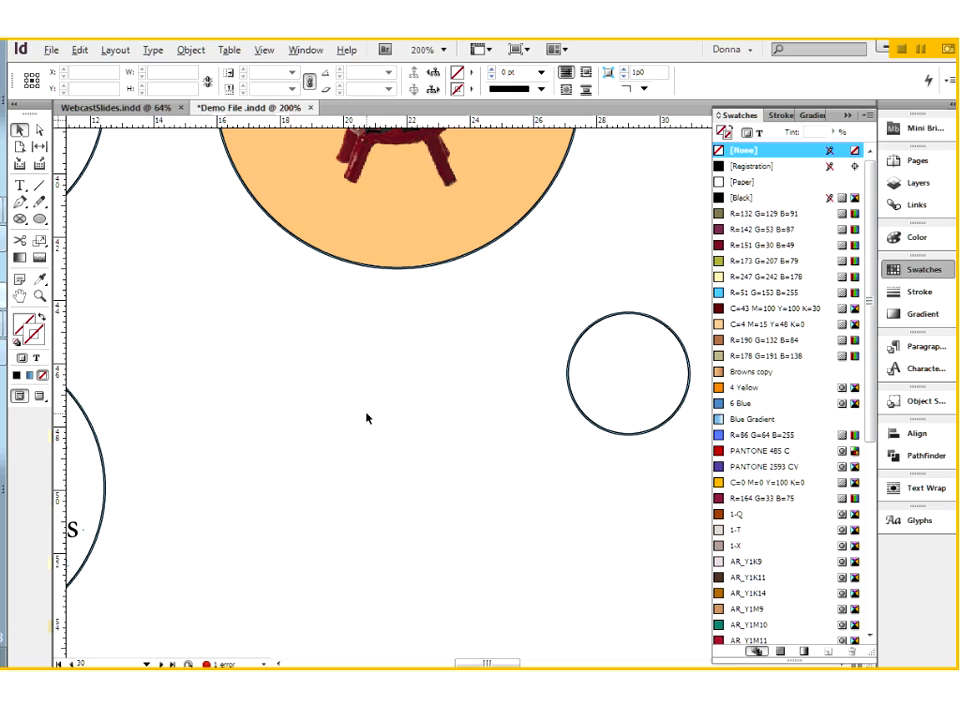
drag(605, 298, 392, 414)
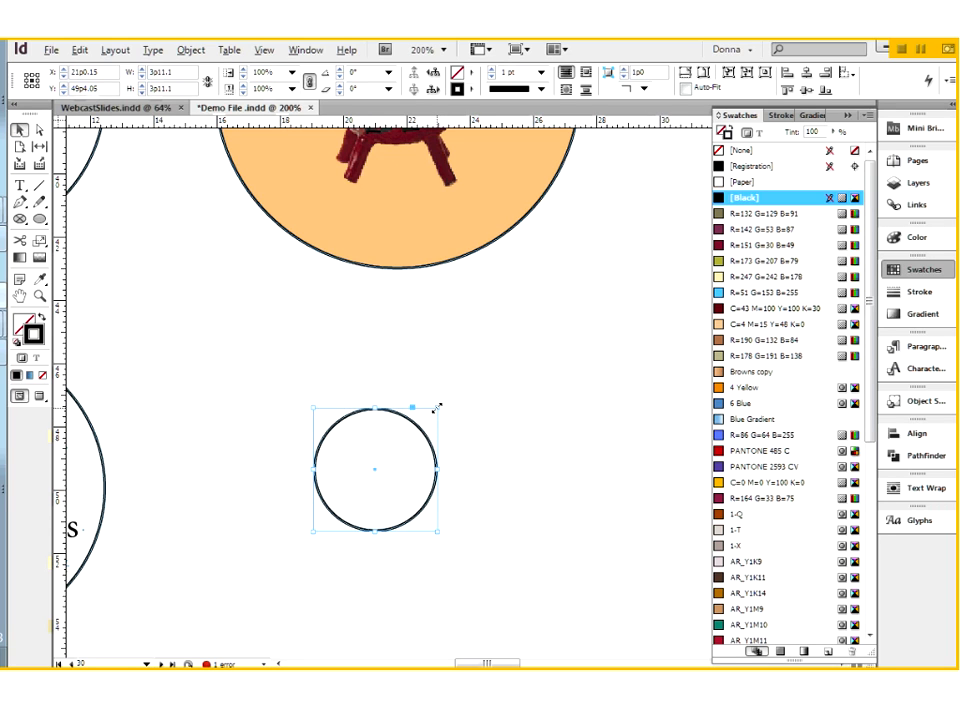
drag(437, 408, 505, 340)
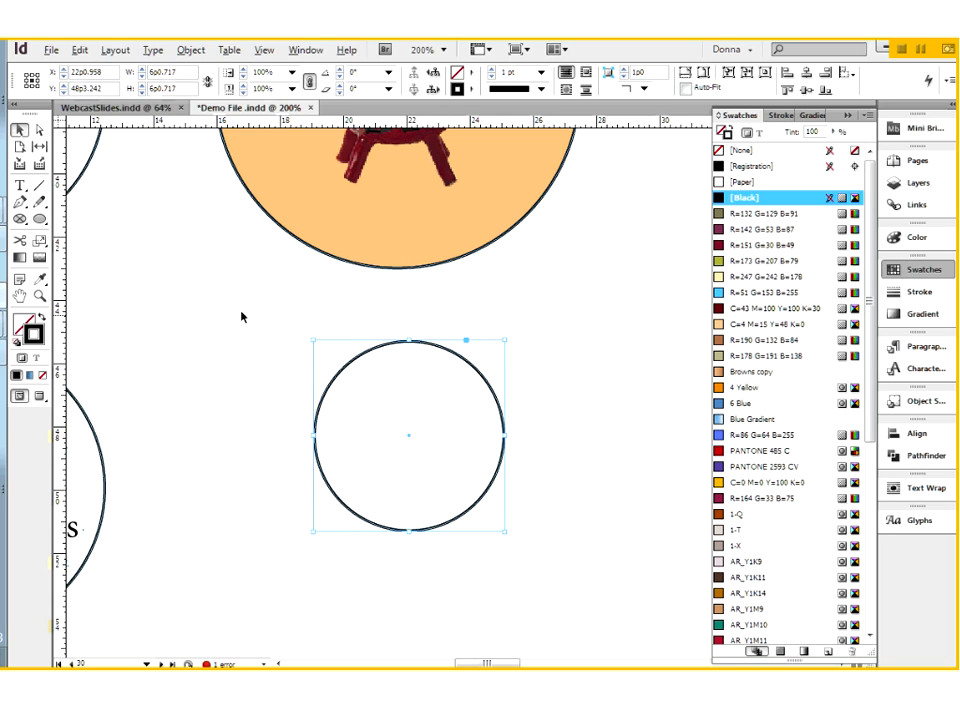
Step: Draw a circle about 3p3.7 across left of the stroked circle and delete it
click(39, 218)
drag(155, 410, 258, 555)
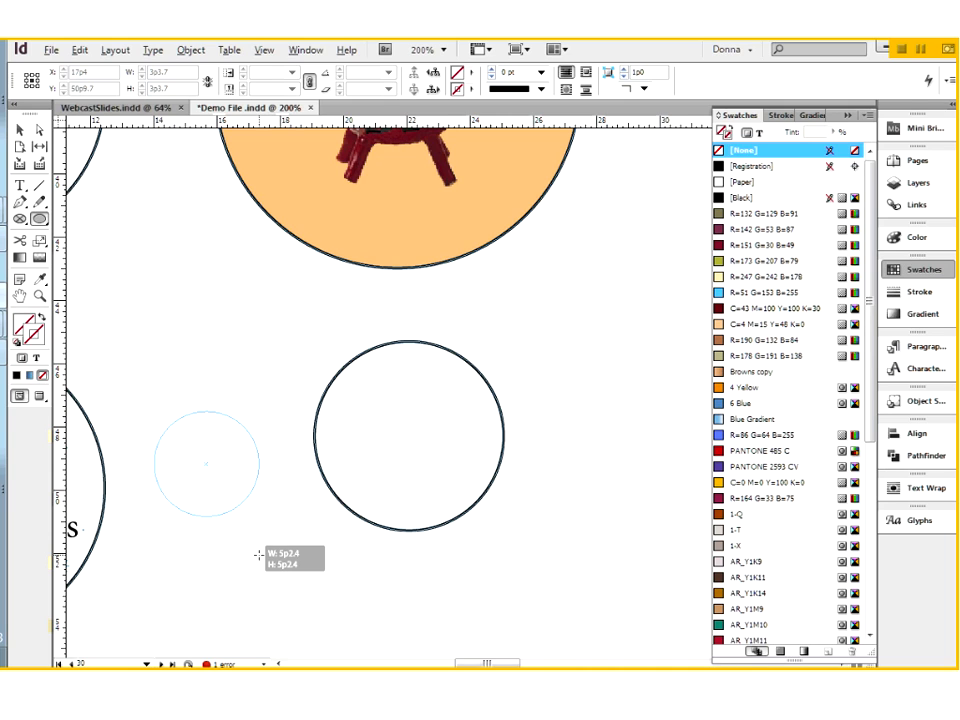
drag(258, 555, 257, 555)
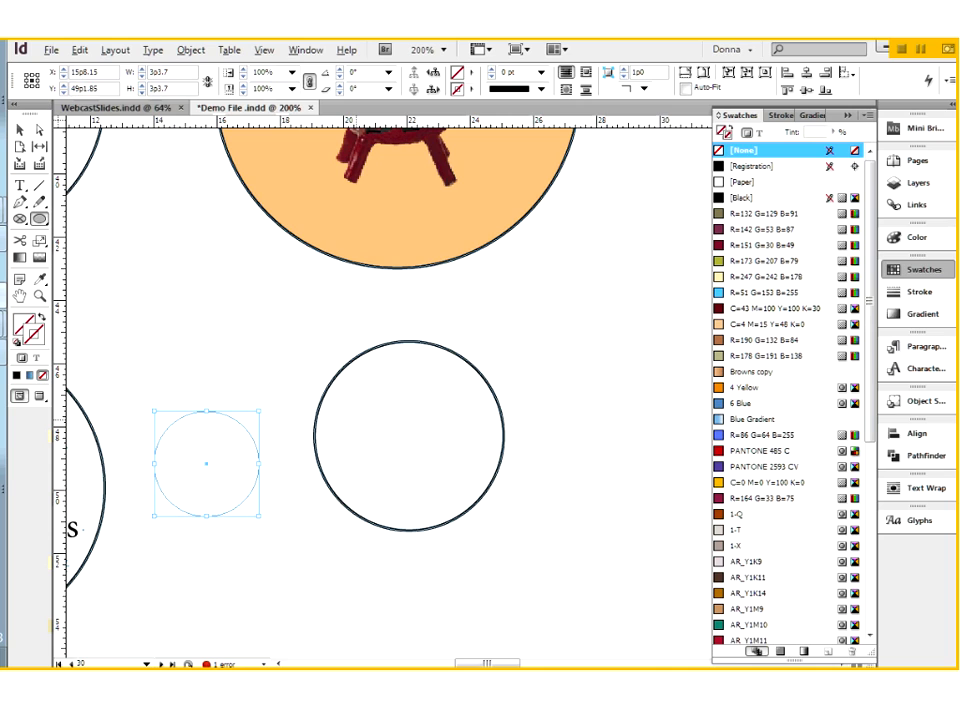
key(v)
key(Delete)
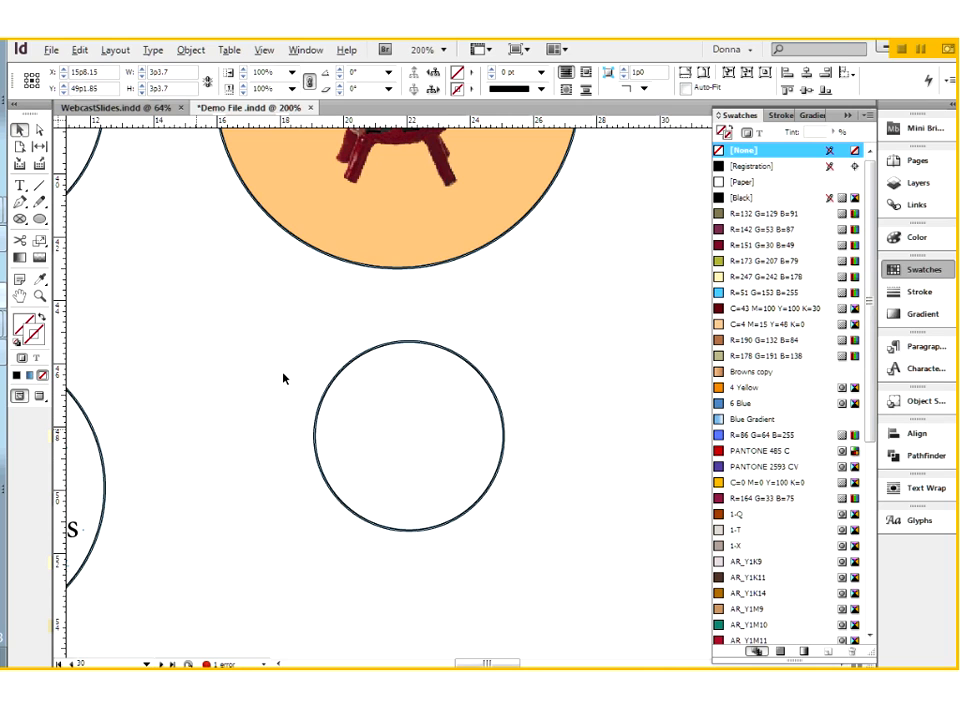
Step: Delete the stroked circle below the armadillo frame and go to page 31
drag(339, 339, 390, 413)
key(Delete)
key(ctrl+0)
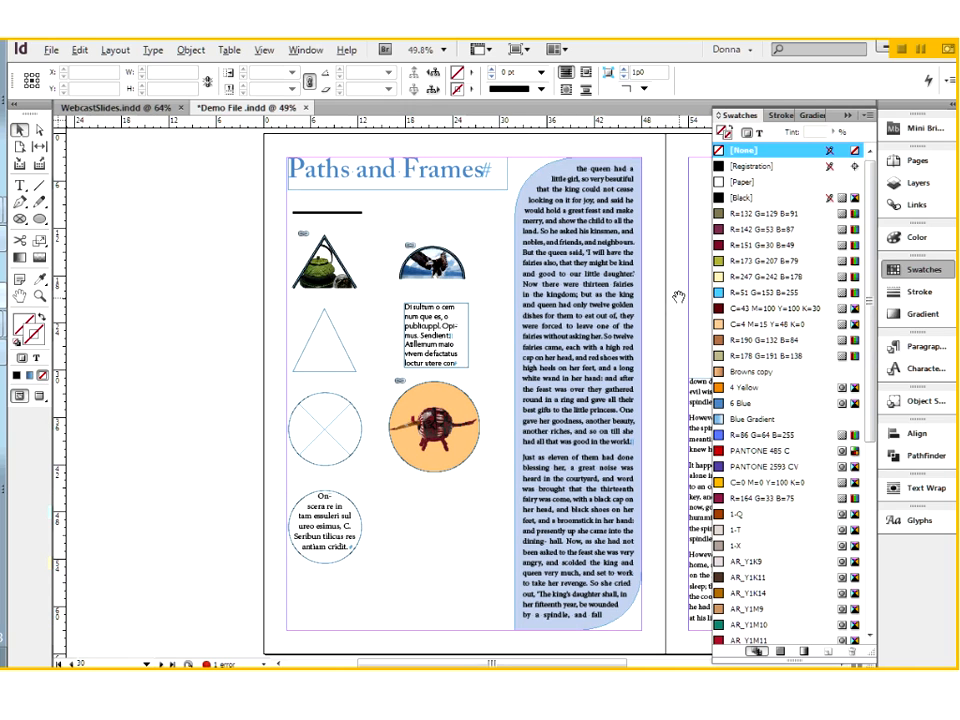
key(shift+Page_Down)
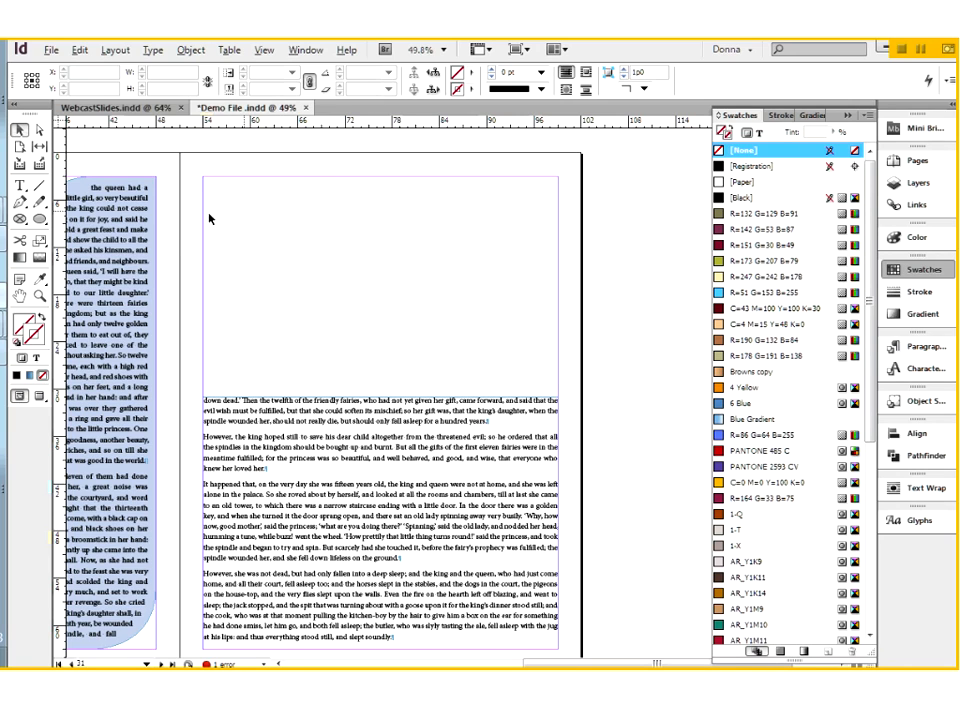
Step: Draw a square about 18p10.5 across with the Rectangle tool in the blank area above the text, and delete it
click(40, 221)
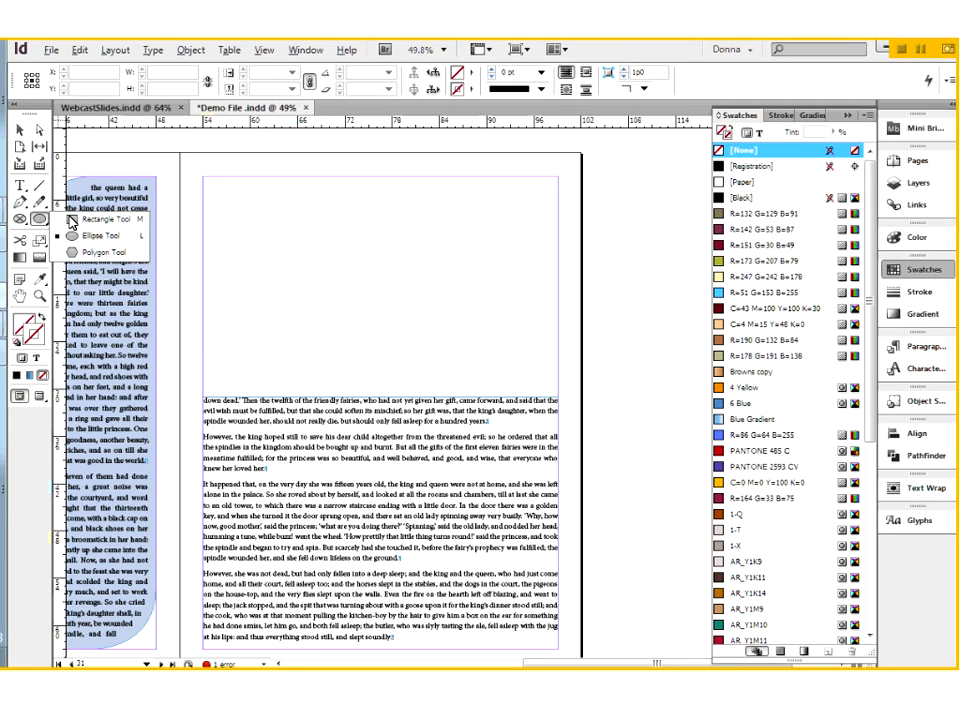
click(97, 219)
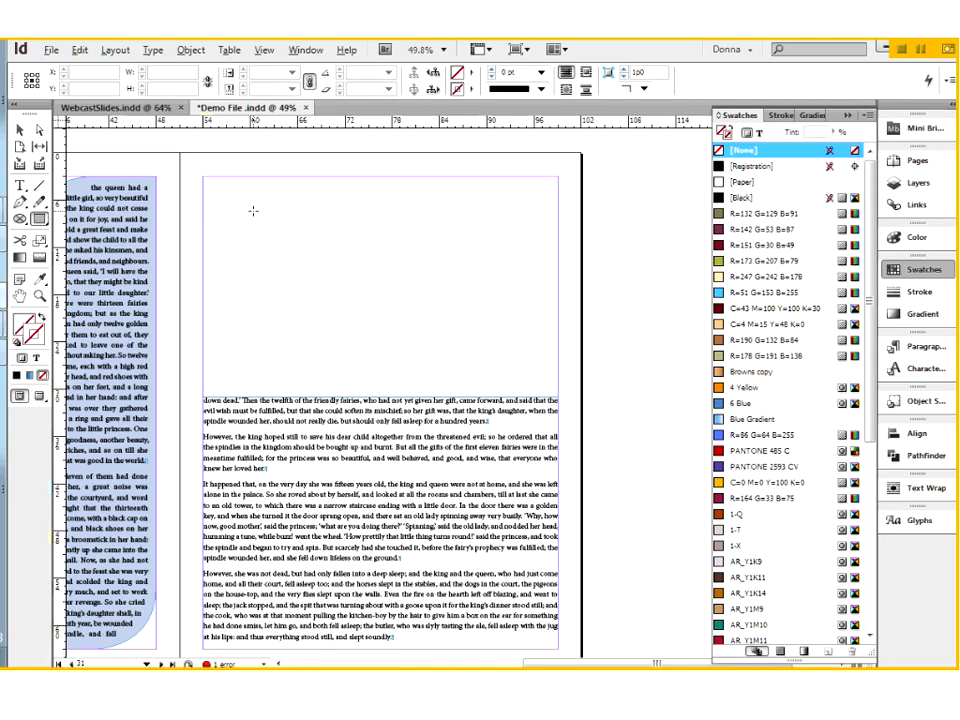
mouse_move(253, 210)
mouse_down()
mouse_move(339, 275)
mouse_move(400, 356)
mouse_move(399, 324)
mouse_move(392, 342)
mouse_move(401, 359)
mouse_up()
key(shift)
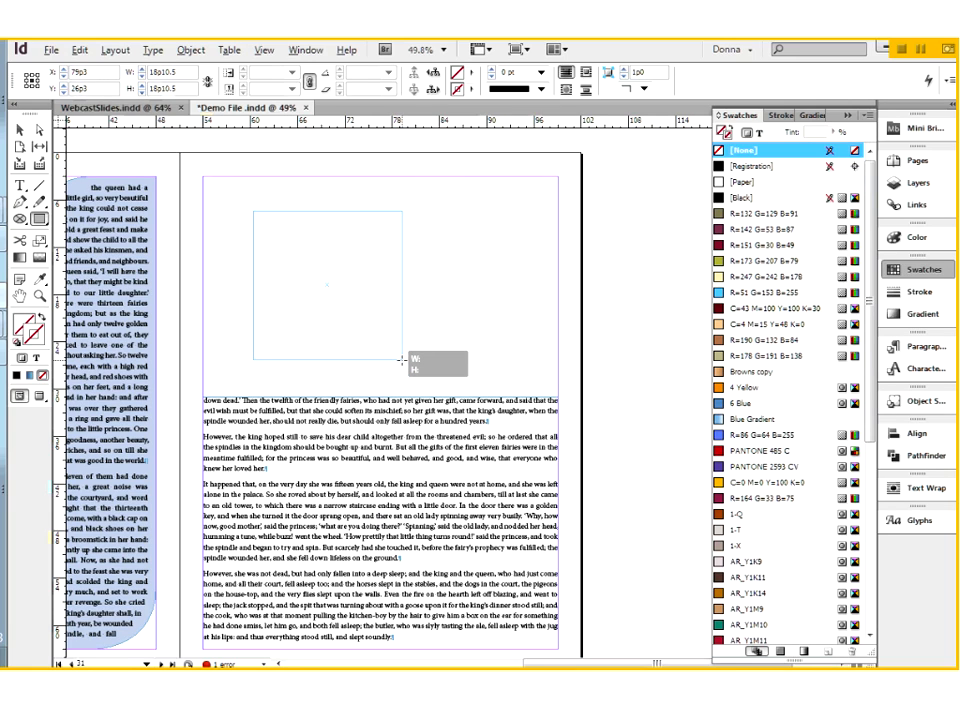
drag(401, 359, 402, 359)
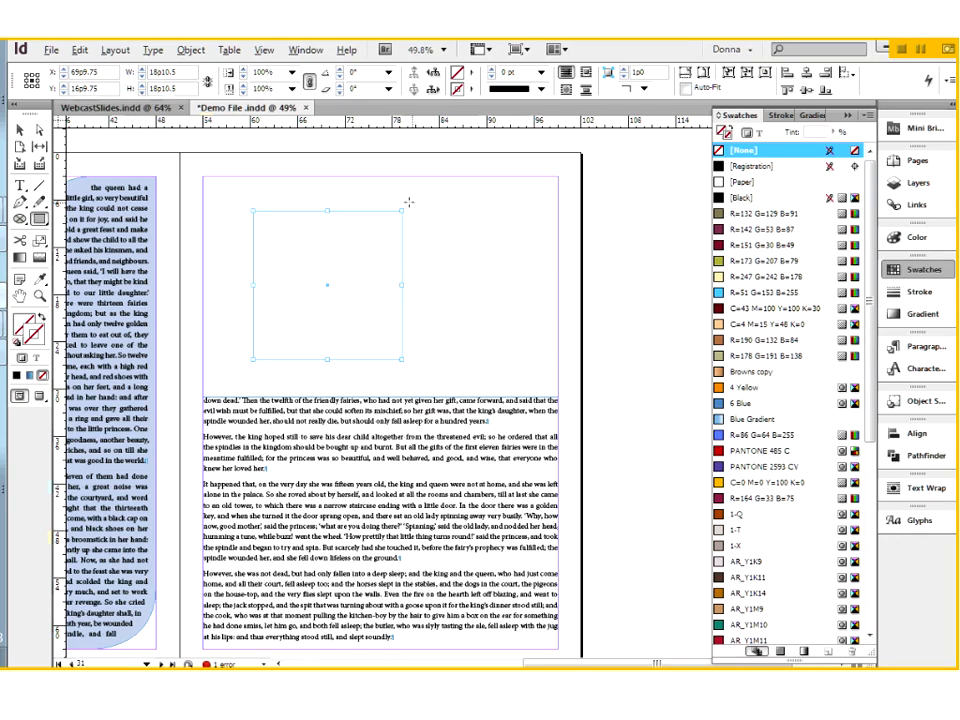
key(Delete)
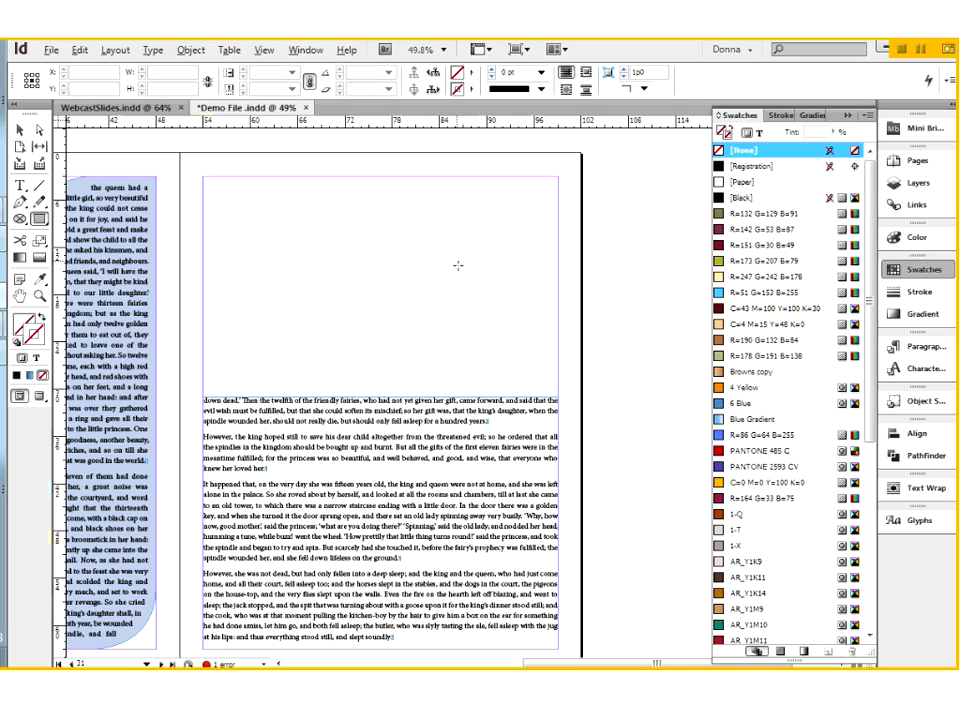
Step: Draw a rectangle about 22p1.5 by 18p7.5 from its lower-right corner above the text, and undo it
drag(478, 356, 304, 210)
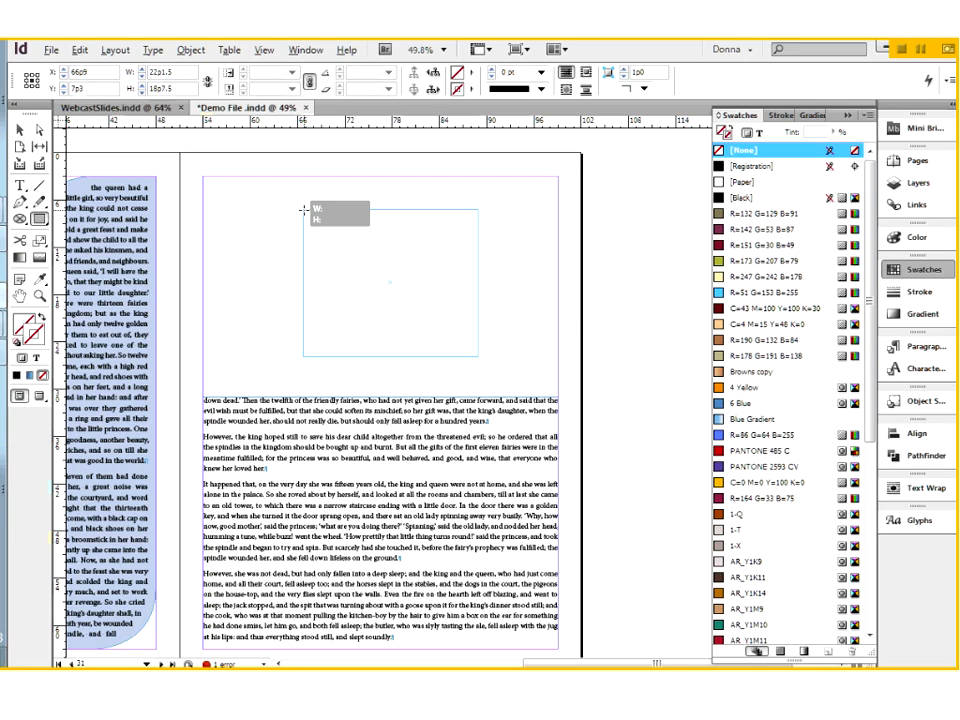
drag(304, 210, 305, 210)
drag(305, 210, 306, 210)
key(ctrl+z)
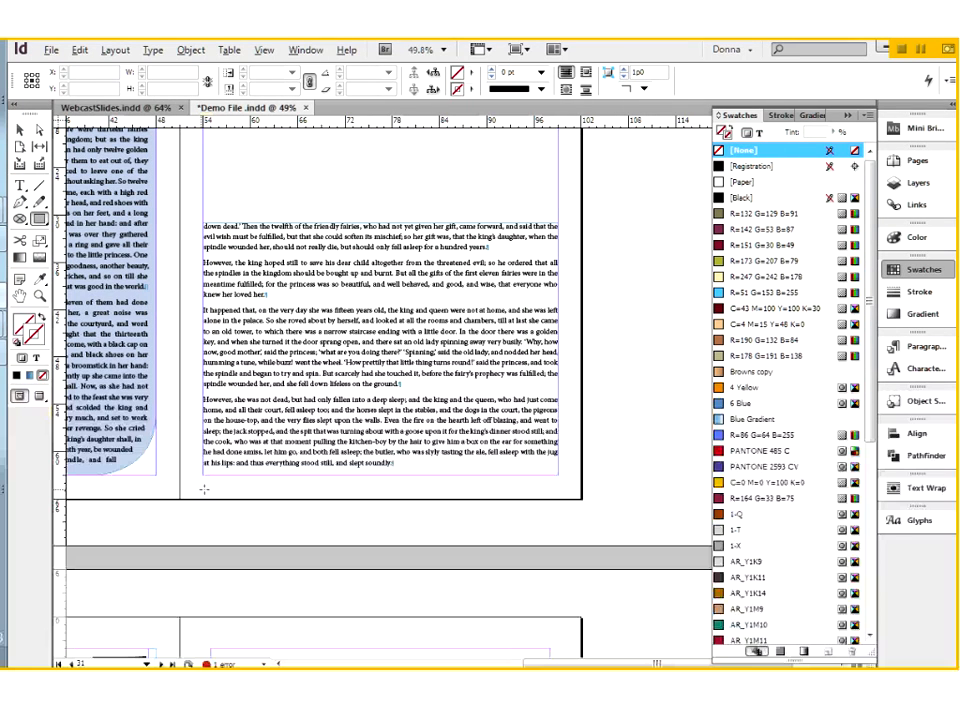
Step: Draw a rectangle 45p0 wide and 1p6 high below the text on page 31, spanning the page margins
mouse_move(203, 491)
mouse_down()
mouse_move(490, 495)
mouse_move(570, 481)
mouse_move(557, 481)
mouse_up()
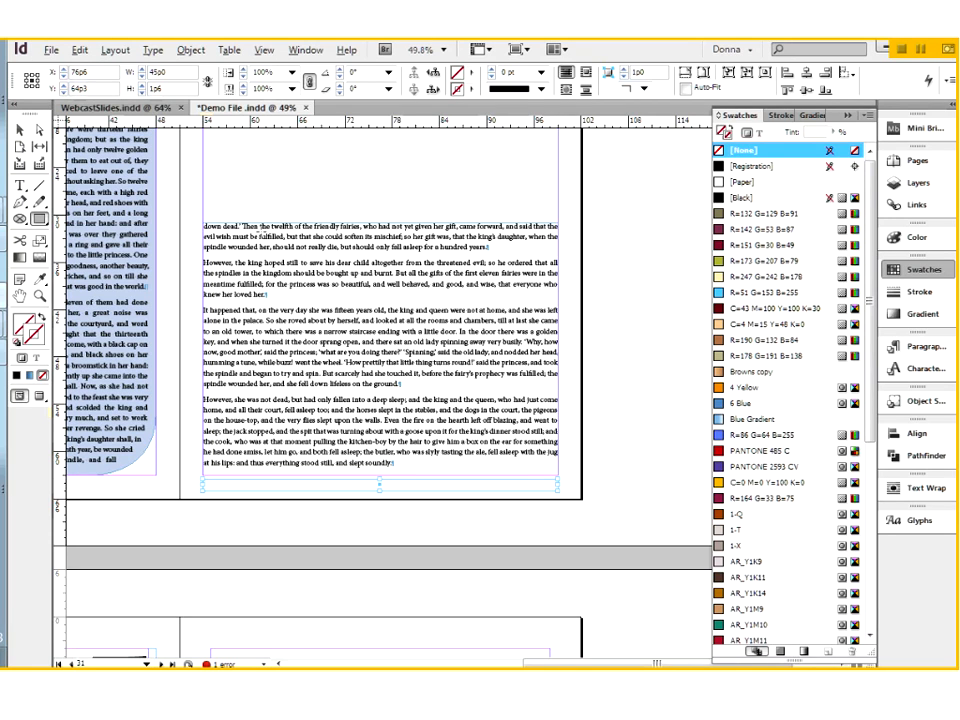
Step: Draw a 24p6 by 17p7.5 rectangle centred between the margins above the text, and remove it
scroll(261, 229, up, 5)
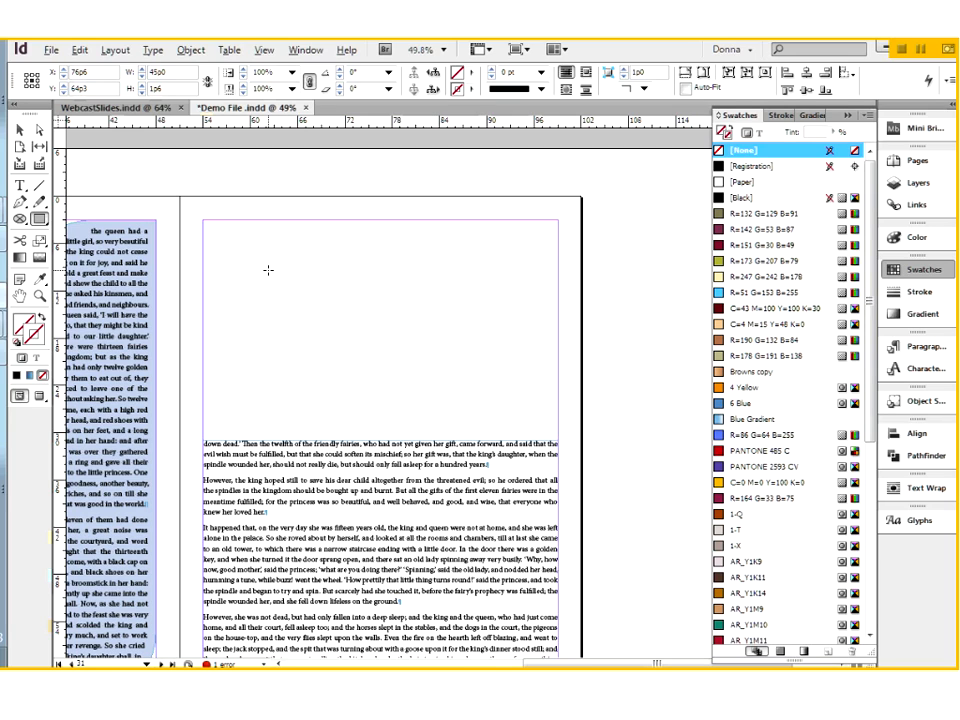
drag(267, 269, 459, 407)
click(18, 131)
drag(363, 342, 381, 341)
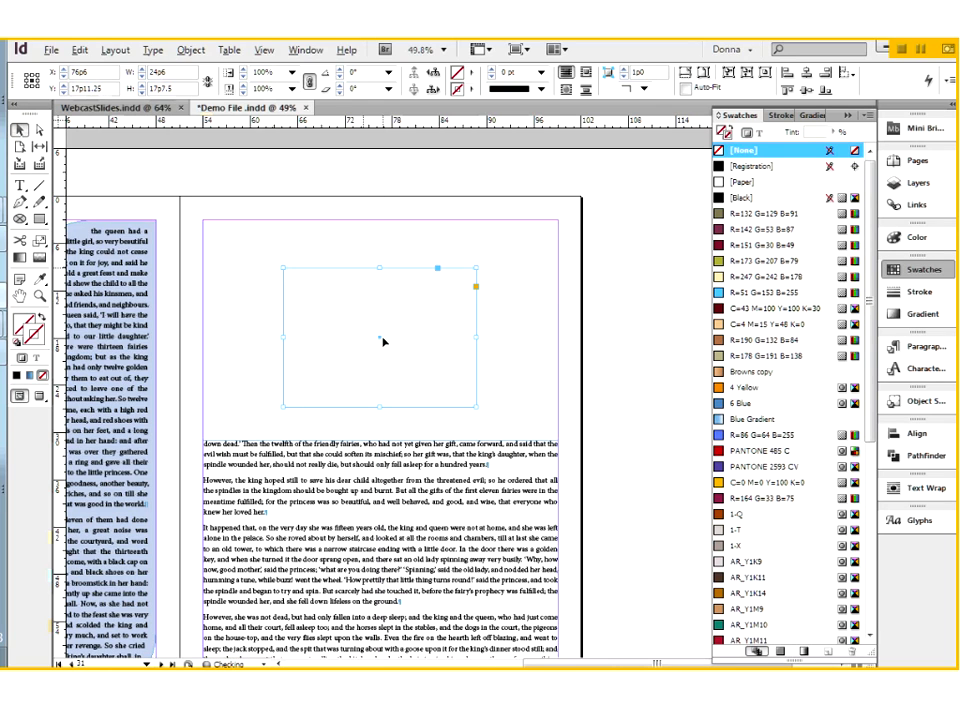
click(365, 236)
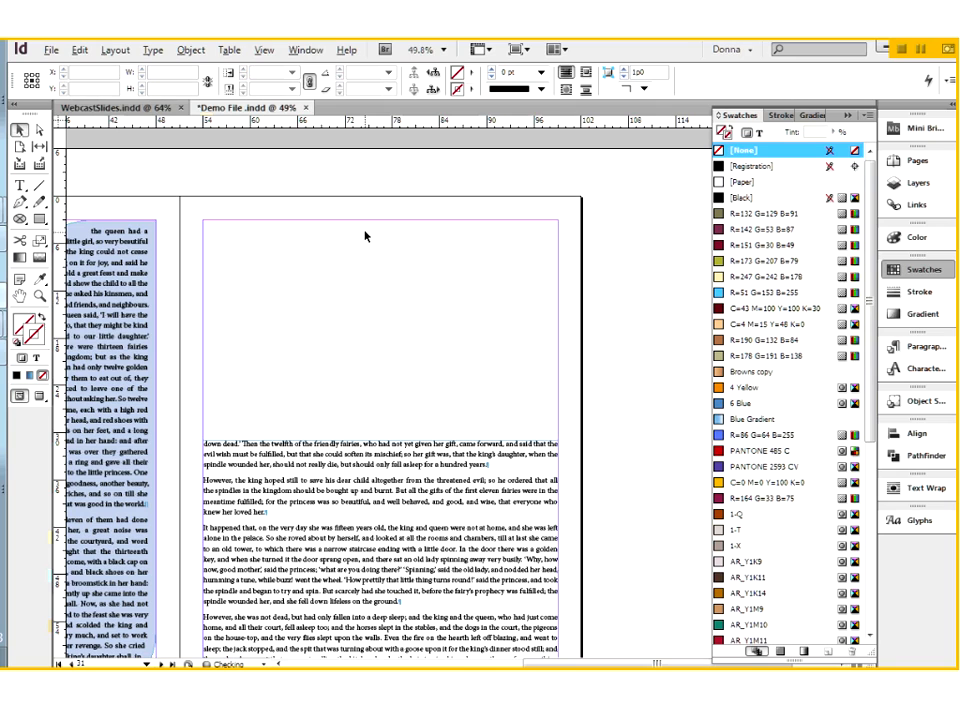
Step: Draw a circle about 1p4.5 across in the blank area above the text and fill it with the Blue to White gradient
click(40, 219)
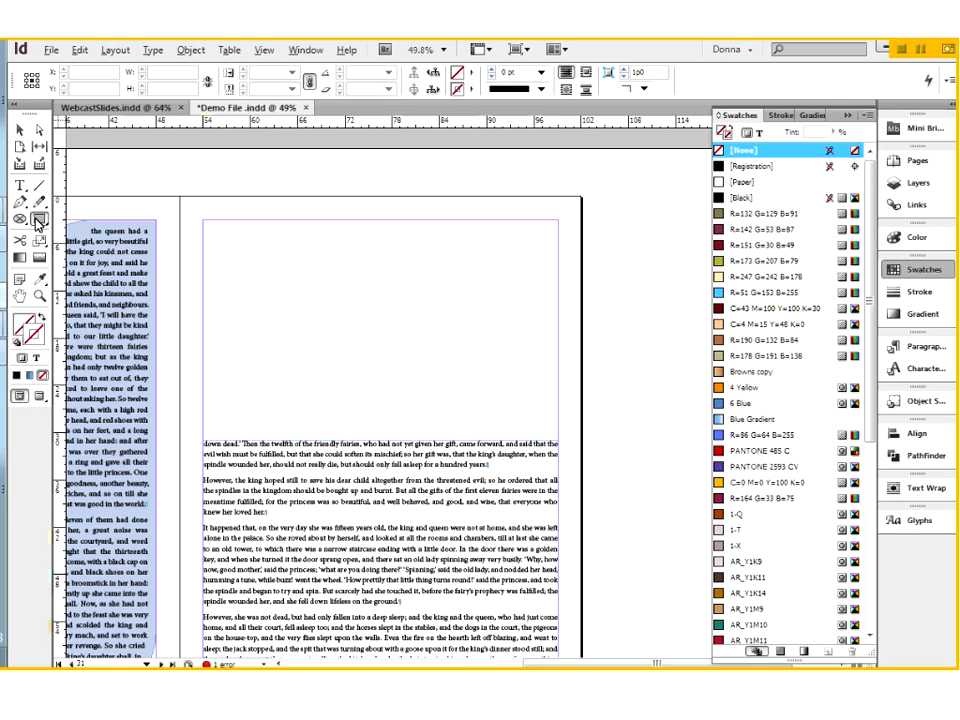
drag(40, 222, 90, 234)
click(367, 322)
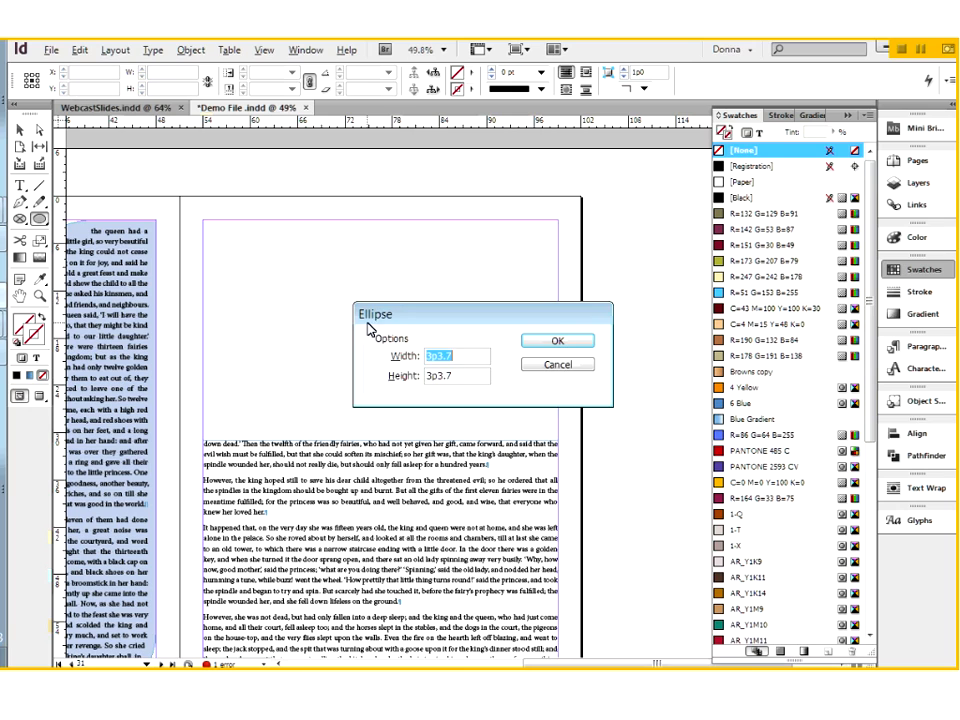
click(529, 361)
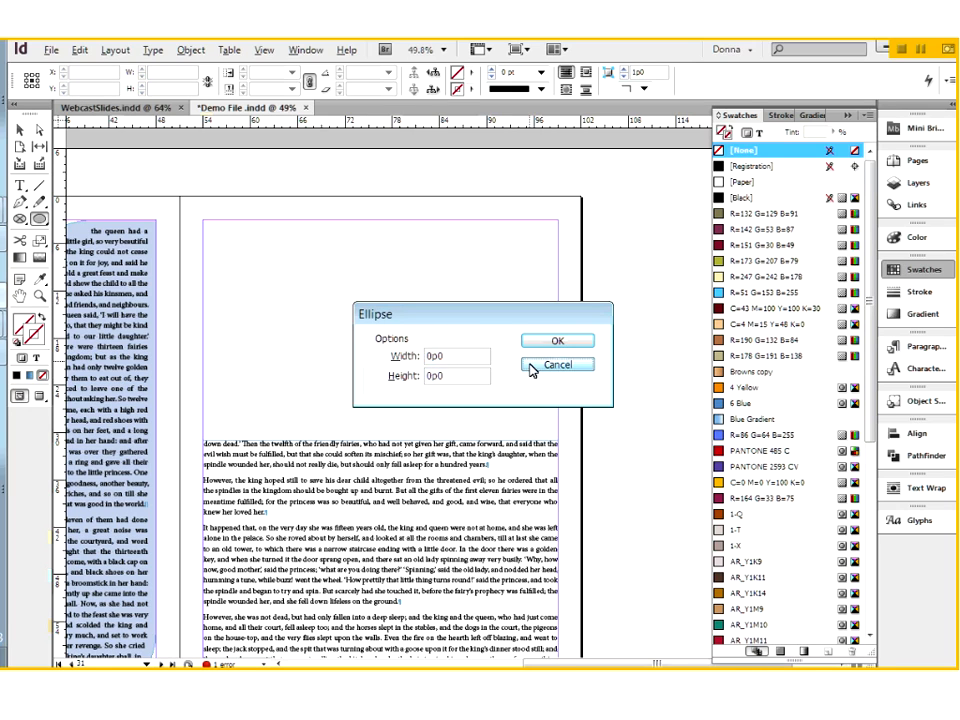
click(531, 368)
drag(363, 323, 369, 331)
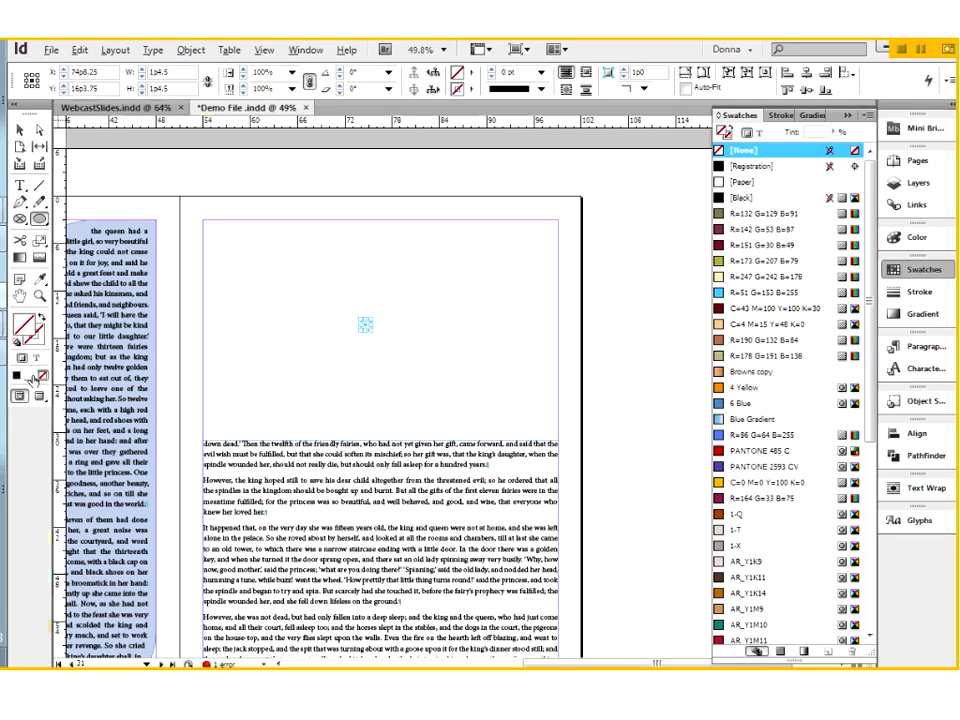
key(period)
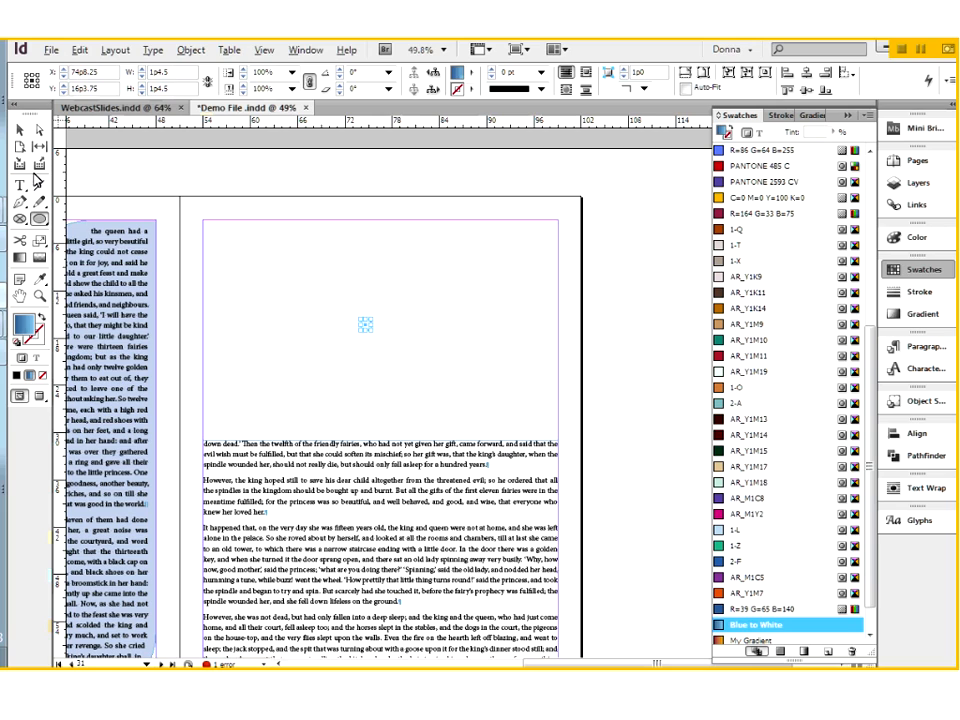
click(38, 228)
click(80, 217)
click(20, 129)
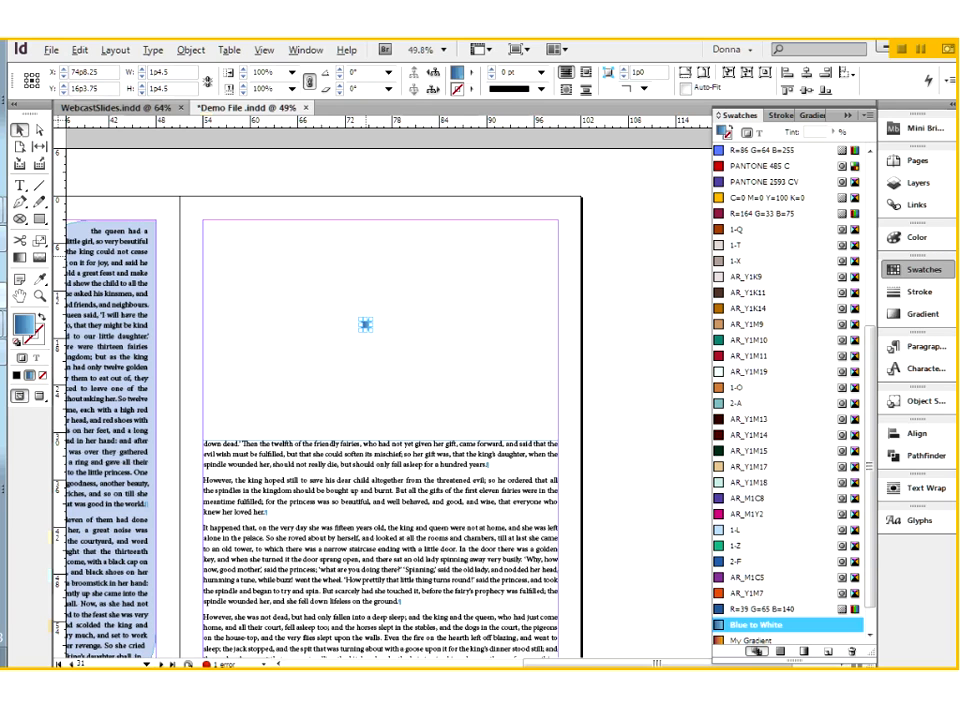
click(301, 341)
Step: Draw a square about 12p3.9 across from the gradient circle's centre outward and delete it
drag(246, 229, 458, 416)
drag(387, 385, 393, 389)
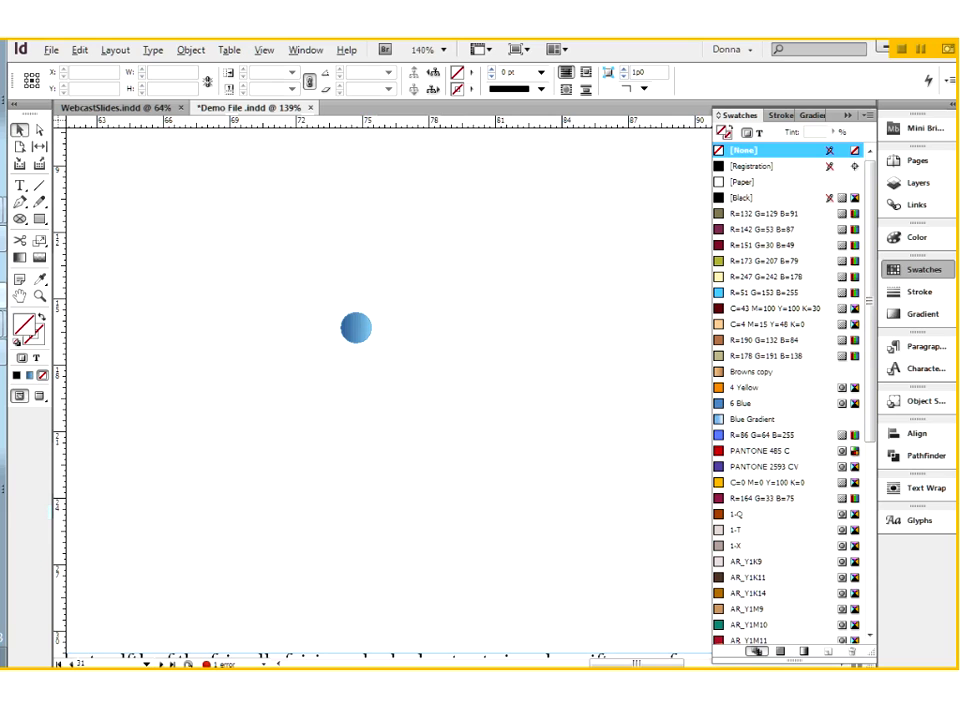
key(m)
mouse_move(356, 328)
mouse_down()
mouse_move(443, 420)
mouse_move(414, 386)
mouse_move(409, 356)
mouse_move(487, 403)
mouse_move(468, 438)
mouse_move(405, 439)
mouse_move(452, 437)
mouse_move(456, 414)
mouse_move(493, 461)
mouse_move(401, 368)
mouse_move(516, 516)
mouse_move(430, 420)
mouse_up()
drag(461, 456, 493, 495)
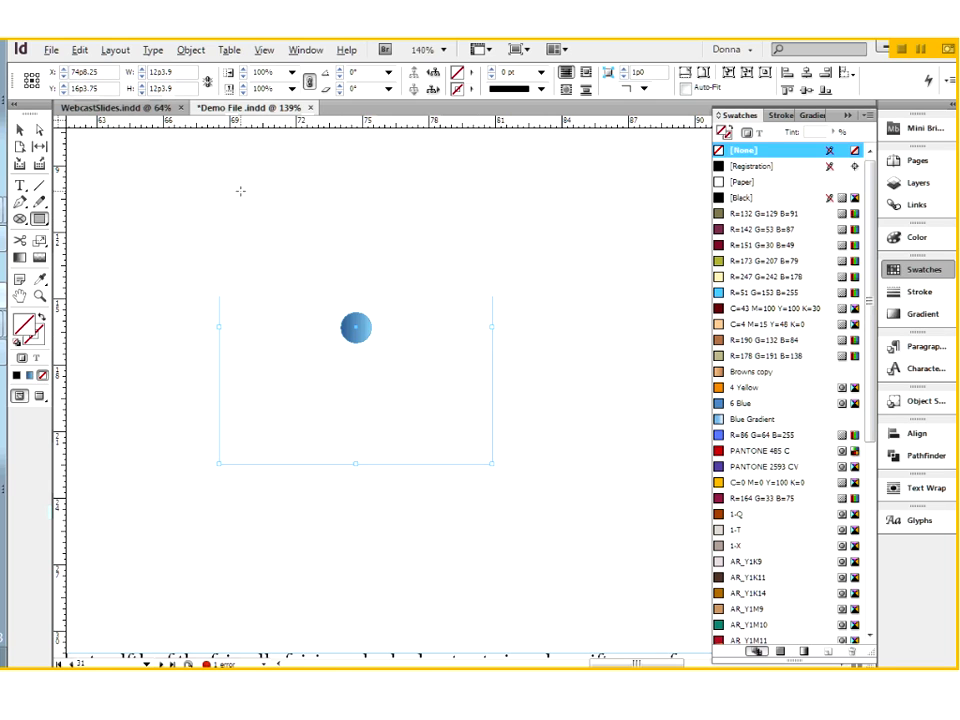
key(Delete)
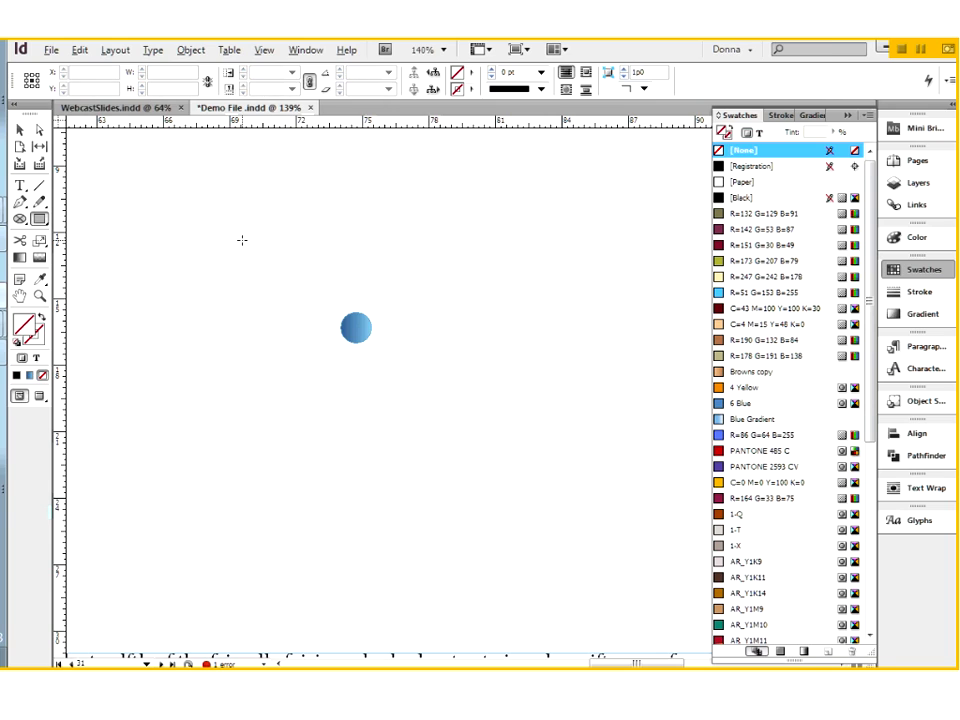
Step: Draw a rectangle around the gradient circle starting from its upper-left corner, and undo it
drag(259, 238, 489, 426)
key(ctrl+z)
Step: Draw a square about 9p10.8 across, centred on the gradient circle, from the centre outward
drag(352, 324, 385, 386)
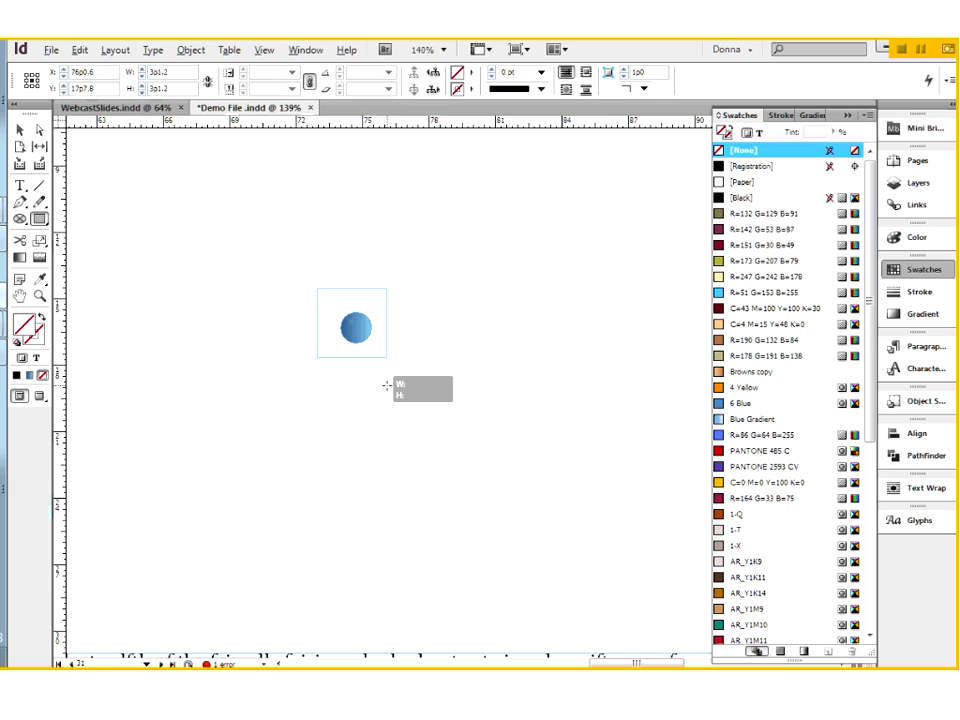
mouse_move(387, 385)
mouse_down()
mouse_move(418, 435)
mouse_move(534, 398)
mouse_move(427, 331)
mouse_move(351, 420)
mouse_move(435, 401)
mouse_move(421, 437)
mouse_up()
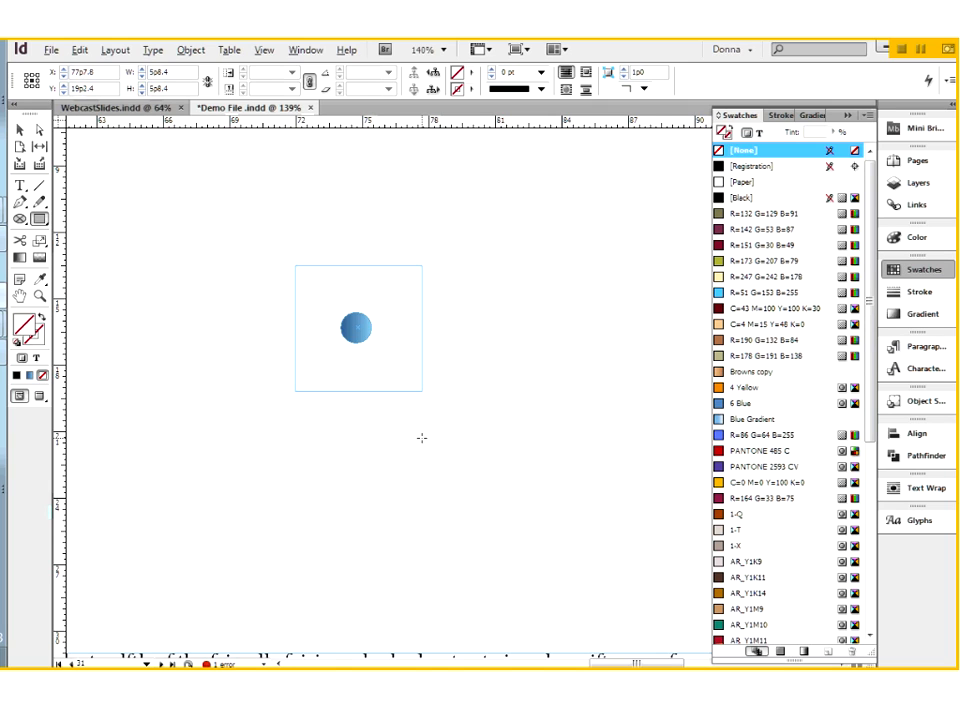
drag(421, 438, 420, 438)
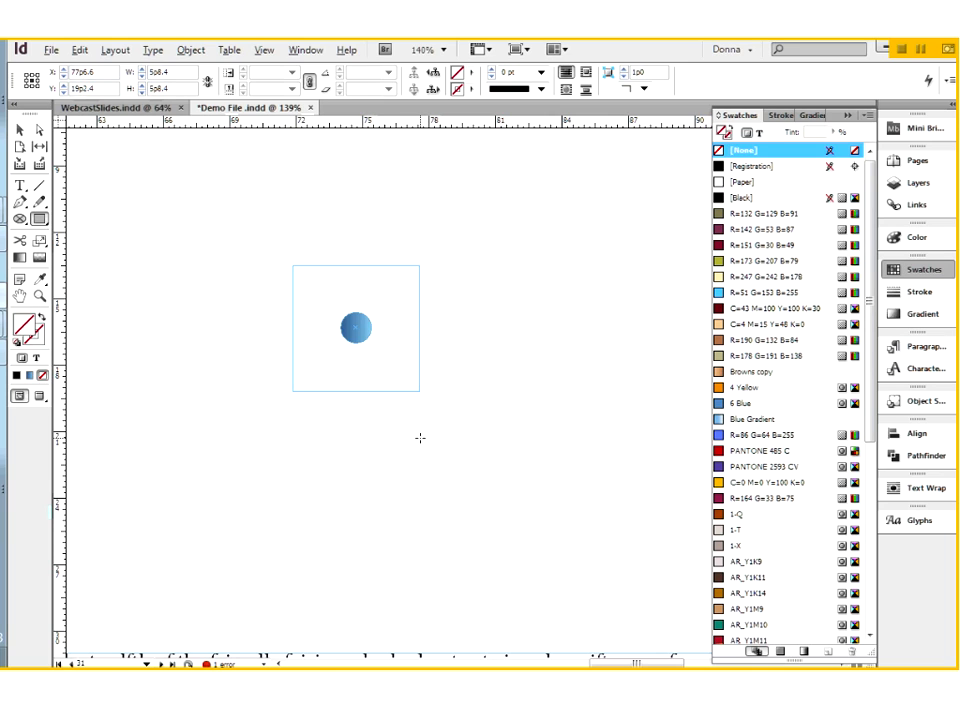
mouse_move(422, 438)
mouse_down()
mouse_move(459, 510)
mouse_move(435, 456)
mouse_move(451, 497)
mouse_move(444, 445)
mouse_move(468, 520)
mouse_up()
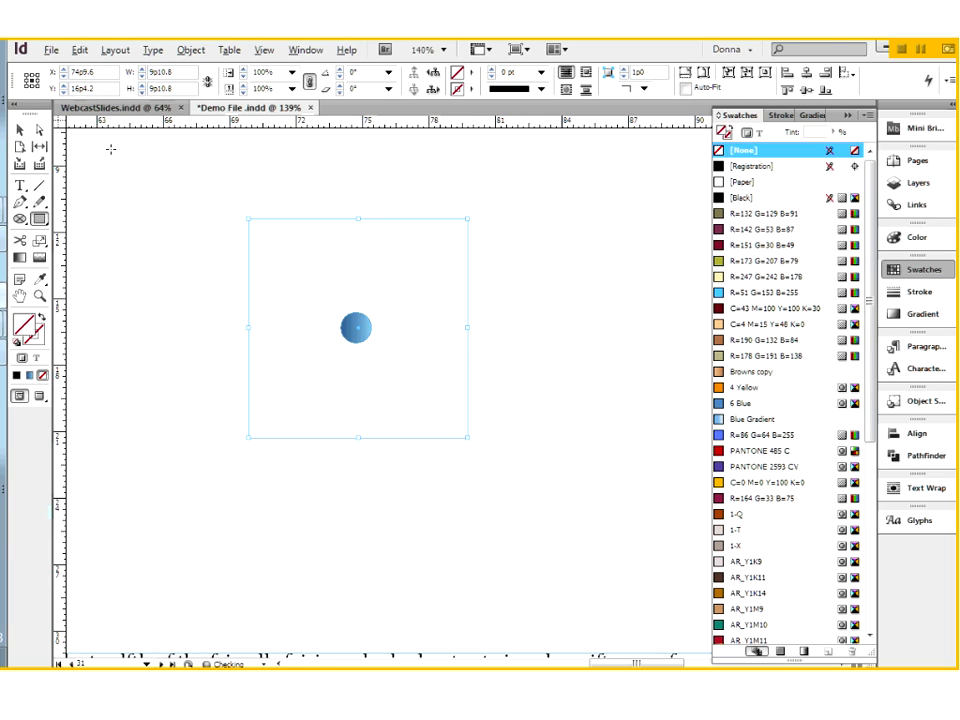
Step: Resize the square around the gradient circle proportionally from its centre down to about 4p5.4 across
click(20, 130)
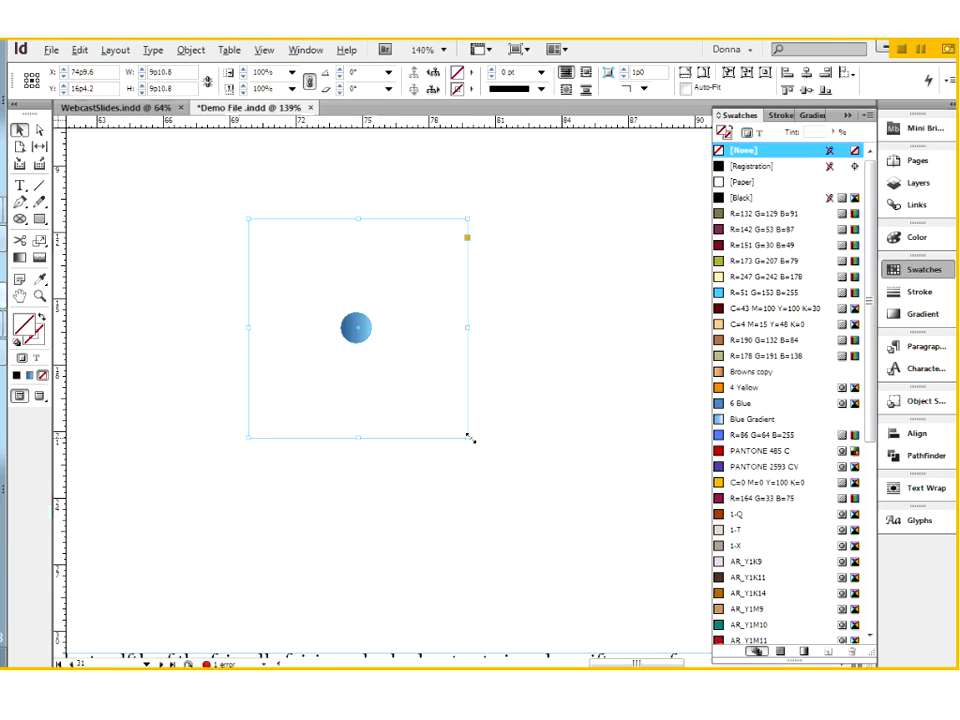
mouse_move(467, 438)
mouse_down()
mouse_move(520, 548)
mouse_move(514, 506)
mouse_move(551, 544)
mouse_move(506, 484)
mouse_move(538, 529)
mouse_move(551, 527)
mouse_move(468, 438)
mouse_up()
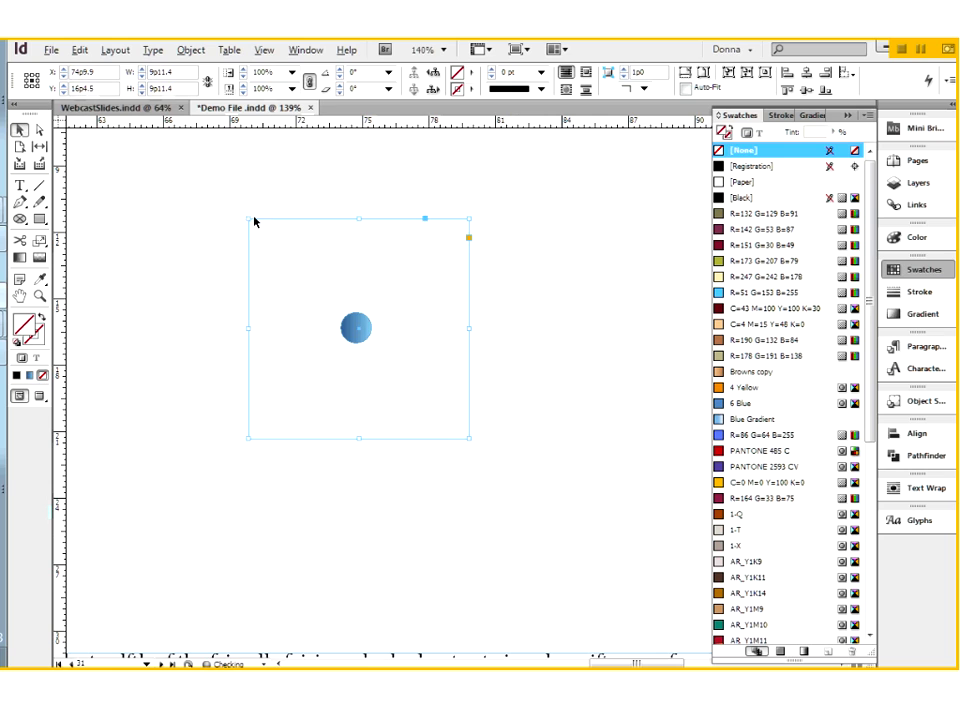
mouse_move(246, 216)
mouse_down()
mouse_move(193, 156)
mouse_move(258, 248)
mouse_move(242, 223)
mouse_move(249, 229)
mouse_up()
drag(471, 215, 408, 300)
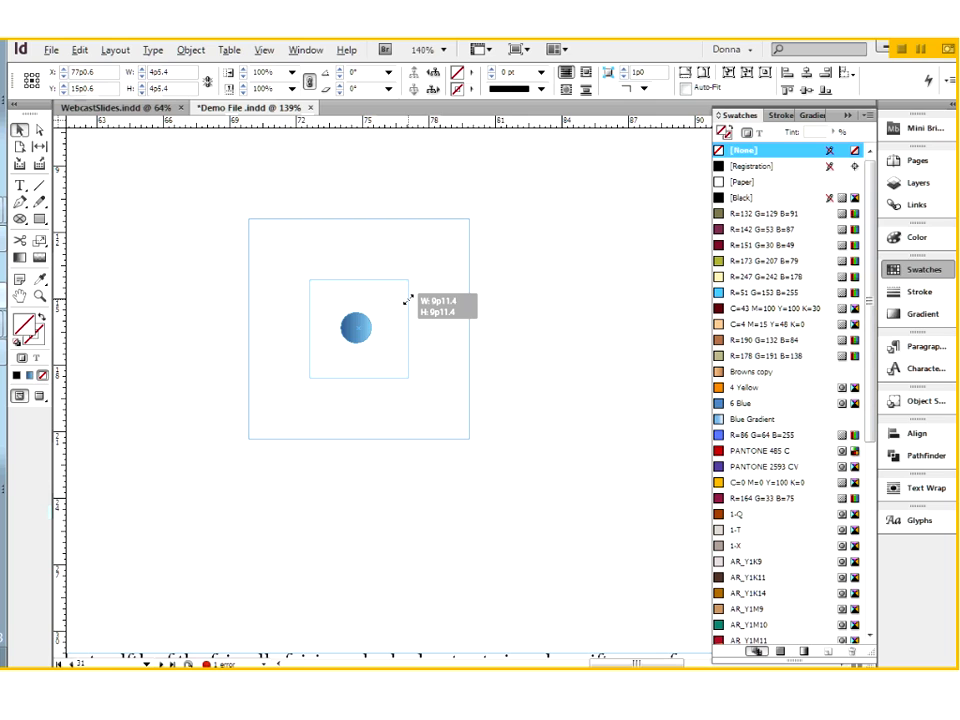
mouse_move(408, 300)
mouse_down()
mouse_move(401, 304)
mouse_move(417, 308)
mouse_move(408, 313)
mouse_up()
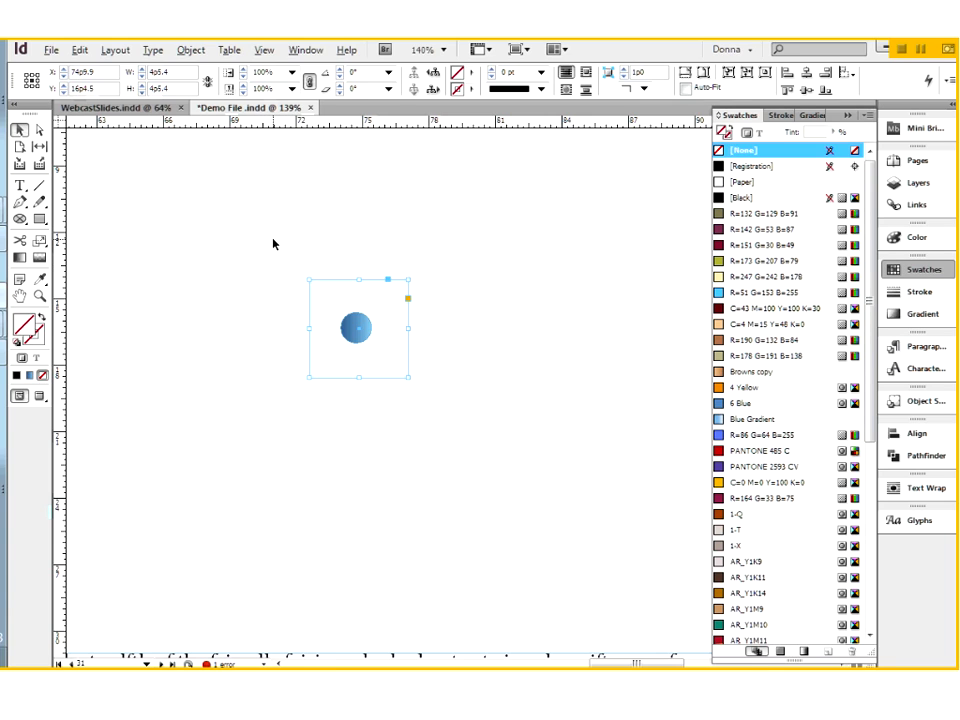
Step: Align the gradient circle and the square to each other's horizontal and vertical centres, using Align to Selection
drag(274, 240, 442, 396)
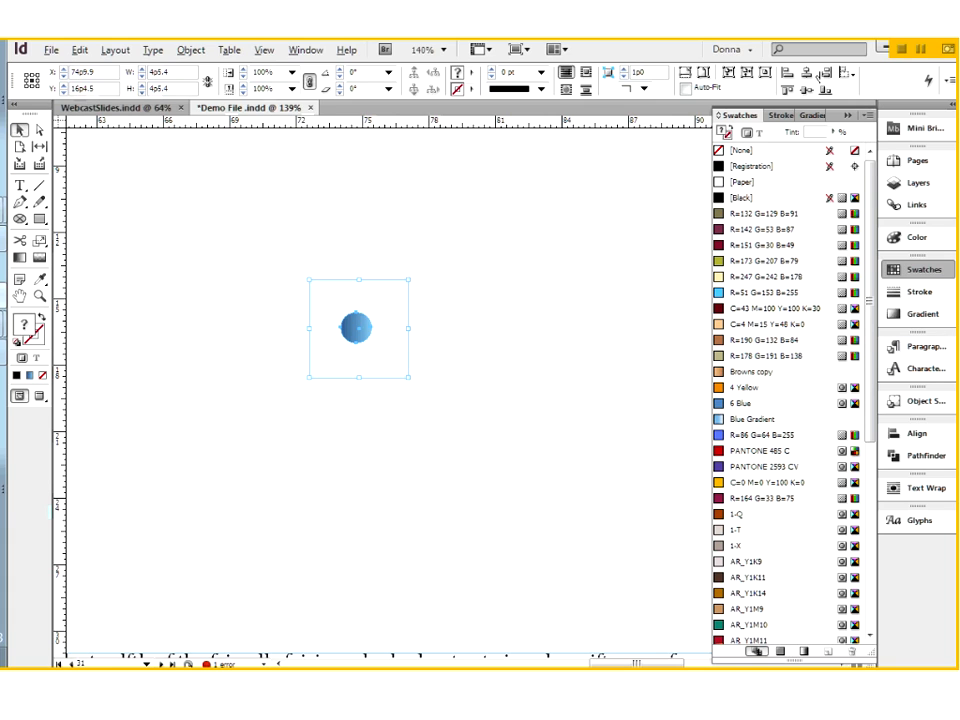
click(846, 75)
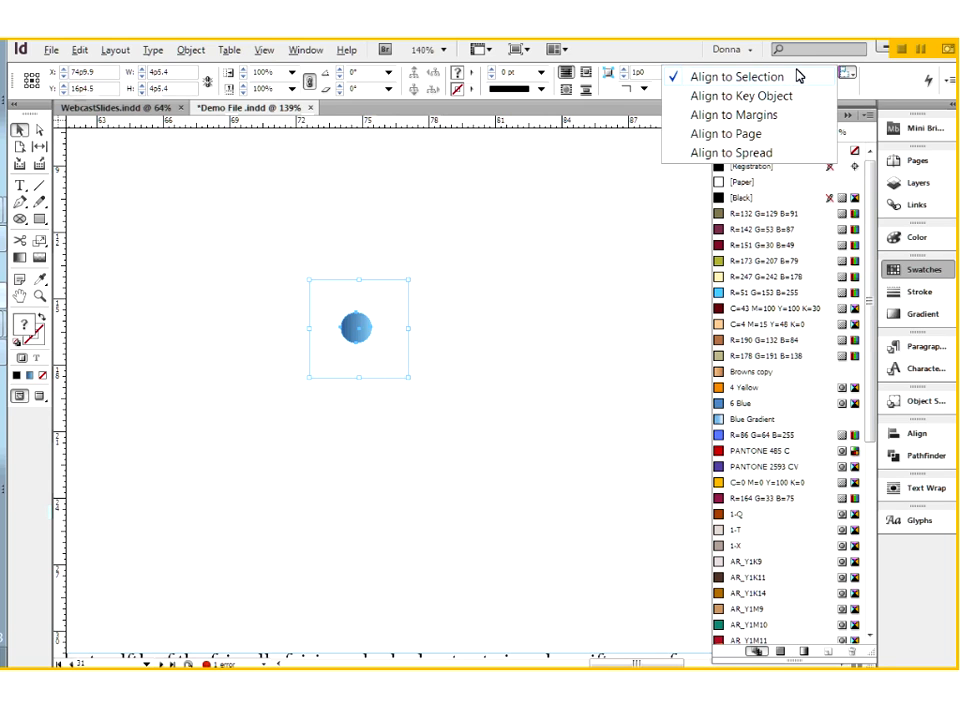
click(798, 77)
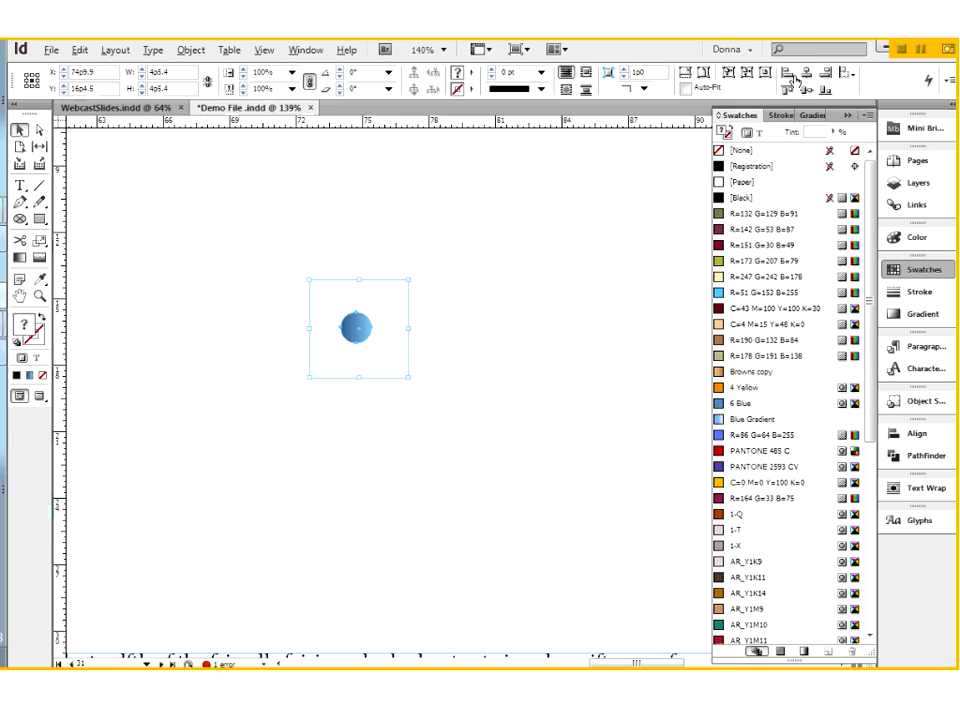
click(806, 77)
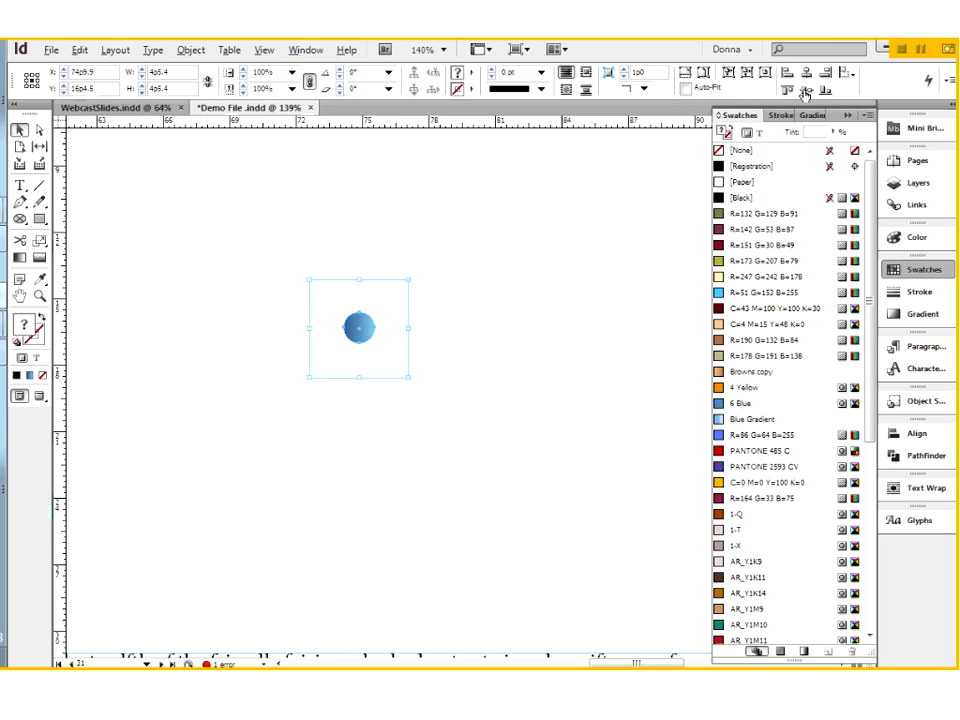
click(354, 274)
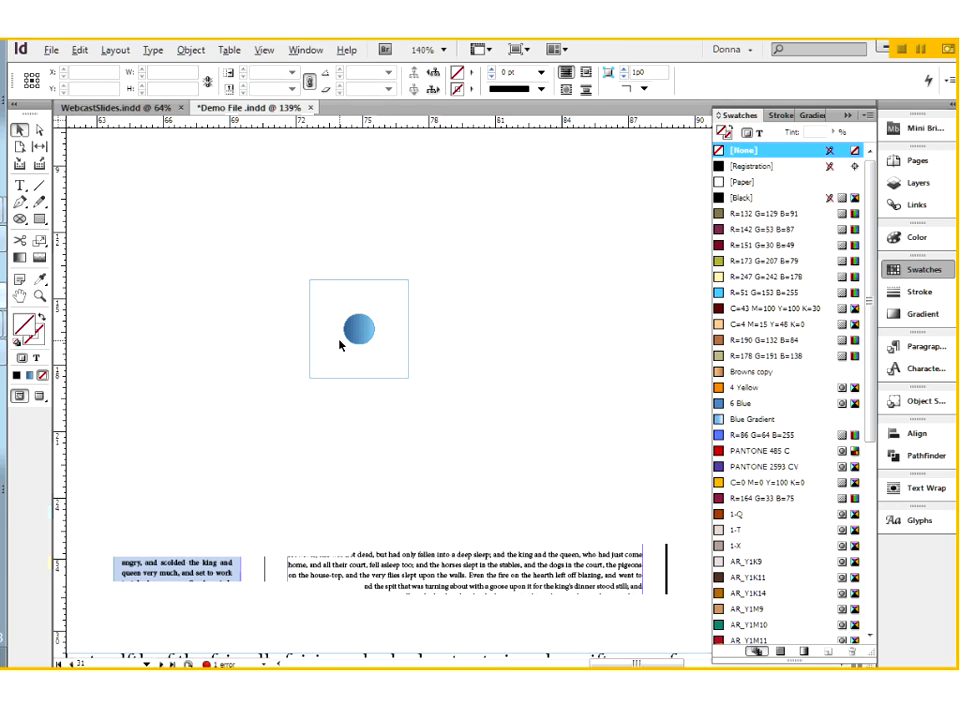
Step: Create a 1.5 by 1.5 inch rectangle by exact dimensions in the blank area above the right page's text
key(ctrl+0)
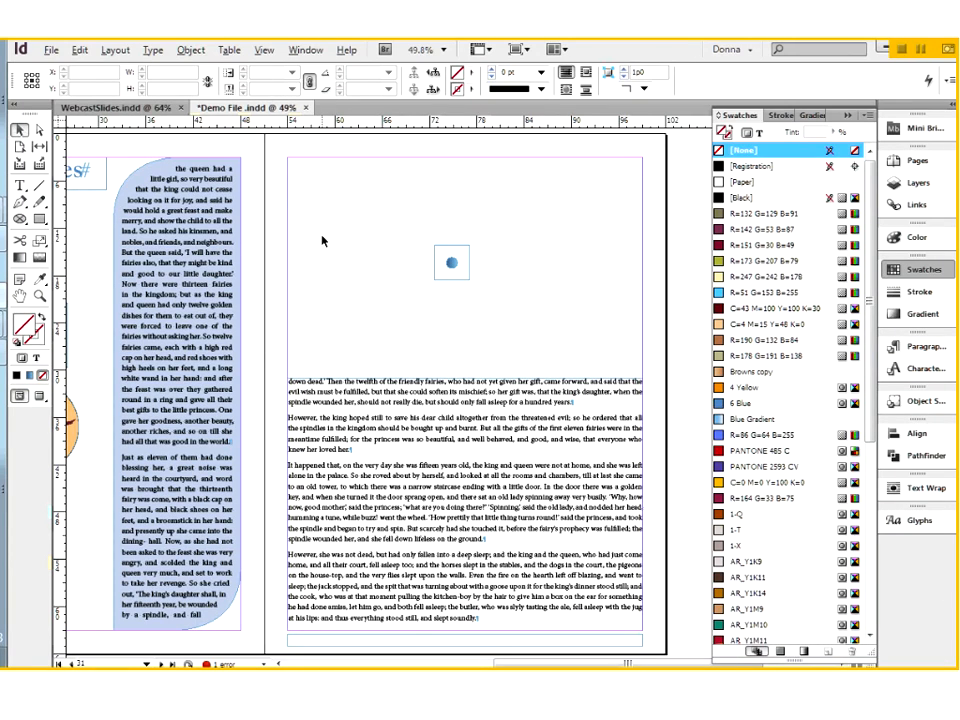
click(20, 219)
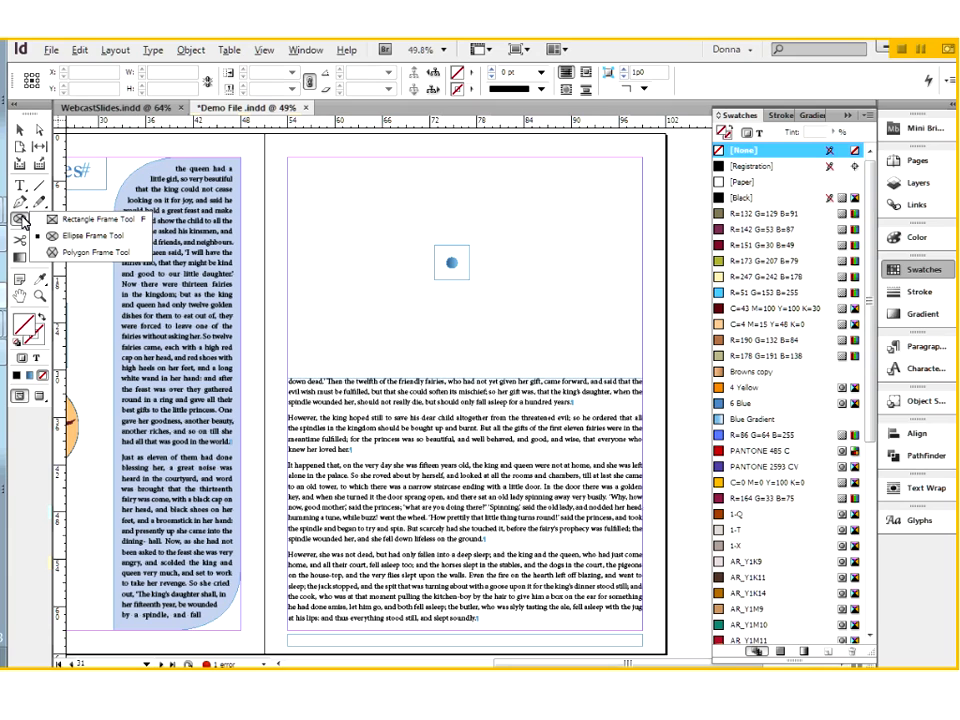
click(39, 219)
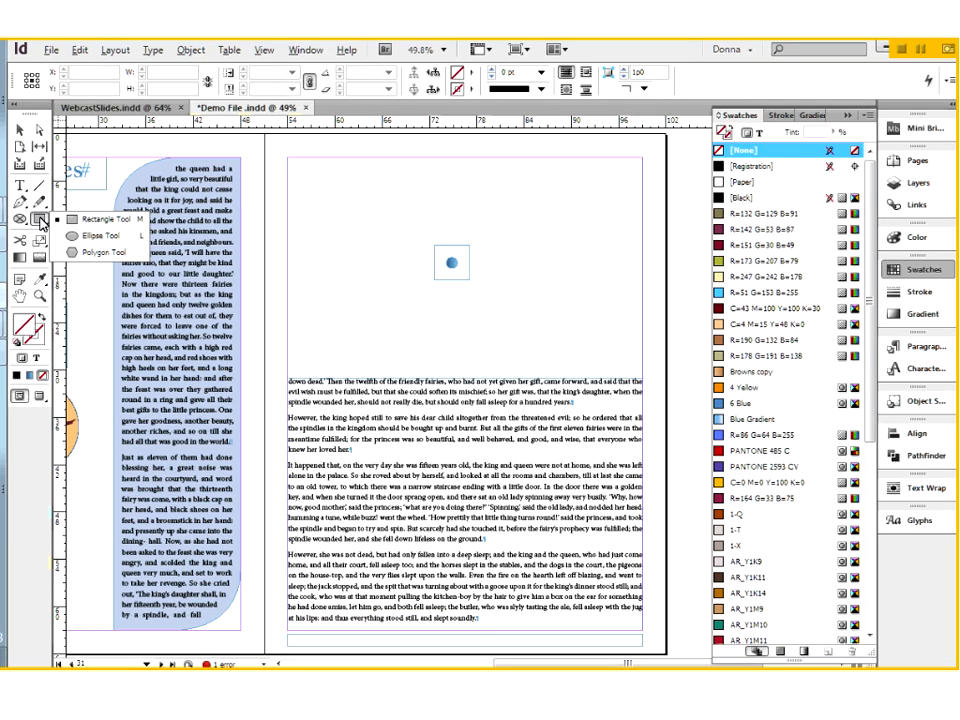
click(100, 219)
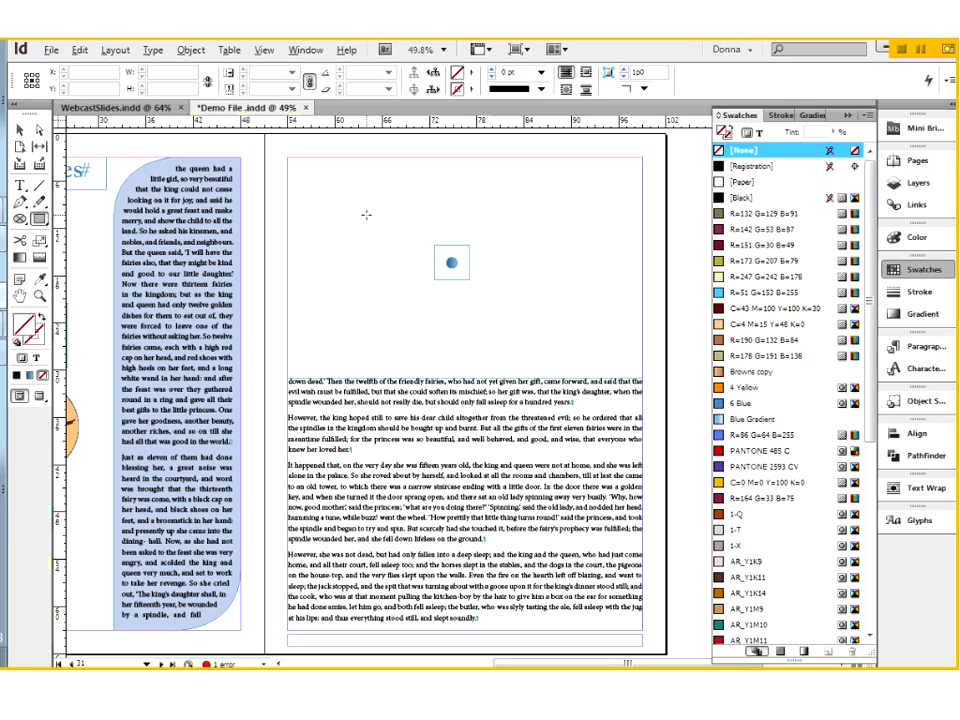
click(366, 214)
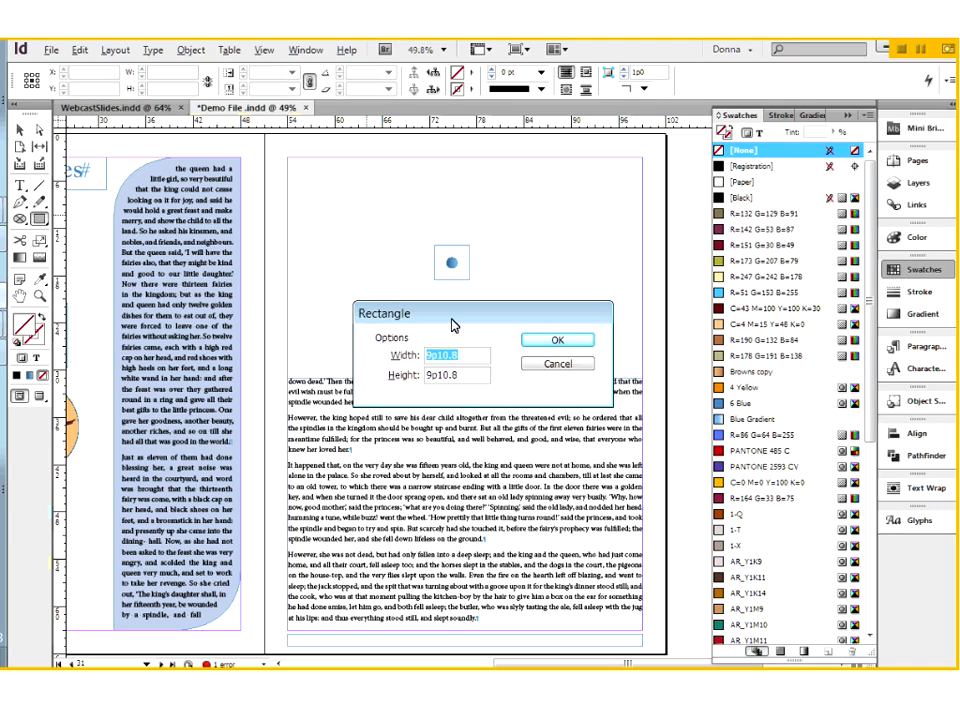
drag(452, 325, 412, 338)
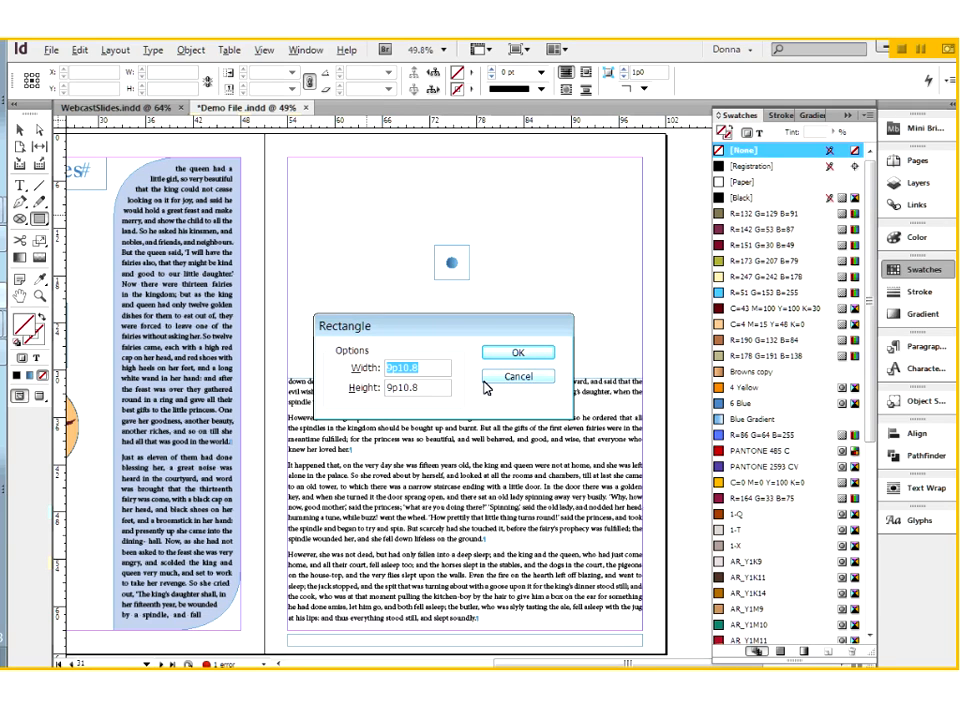
text(1.5")
key(Tab)
text(1.5")
key(Return)
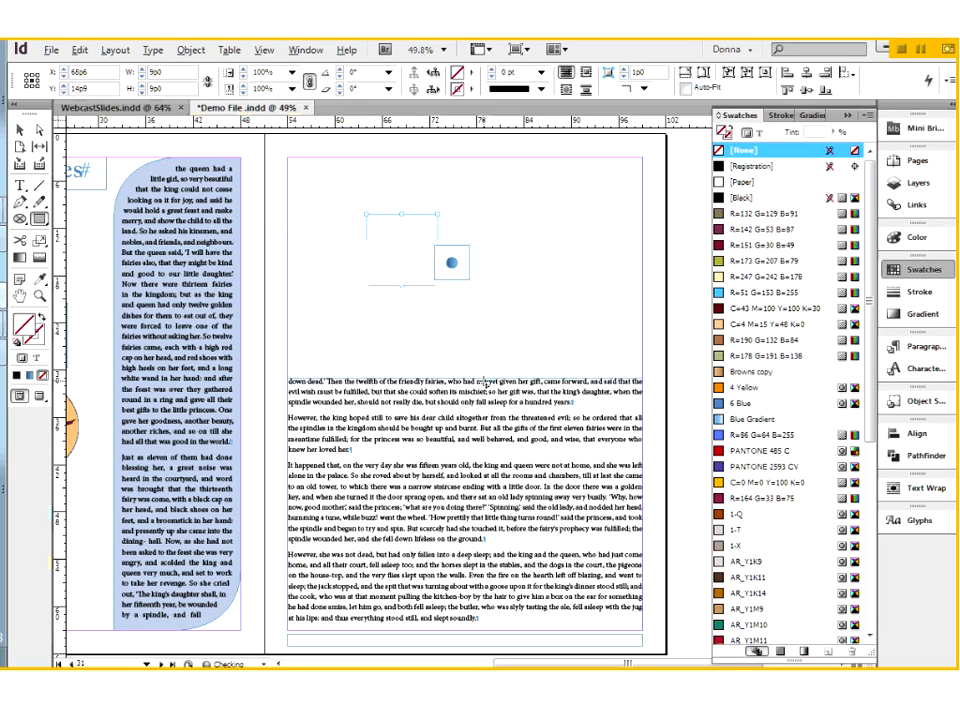
Step: Move the 1.5-inch square into the upper-left corner of the right page's margins
click(19, 130)
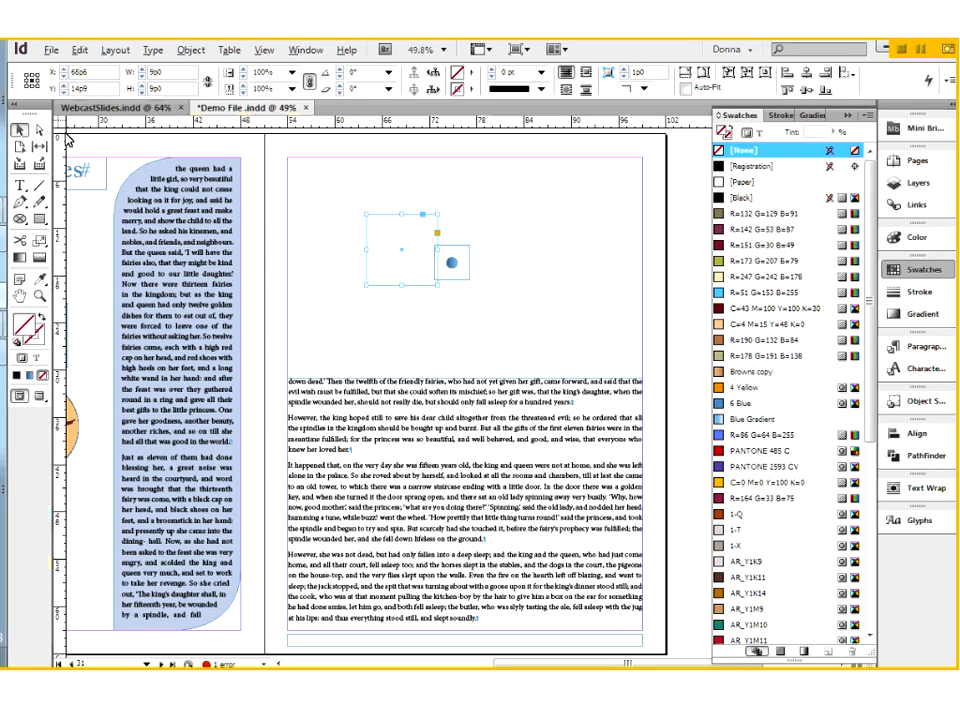
drag(403, 257, 363, 242)
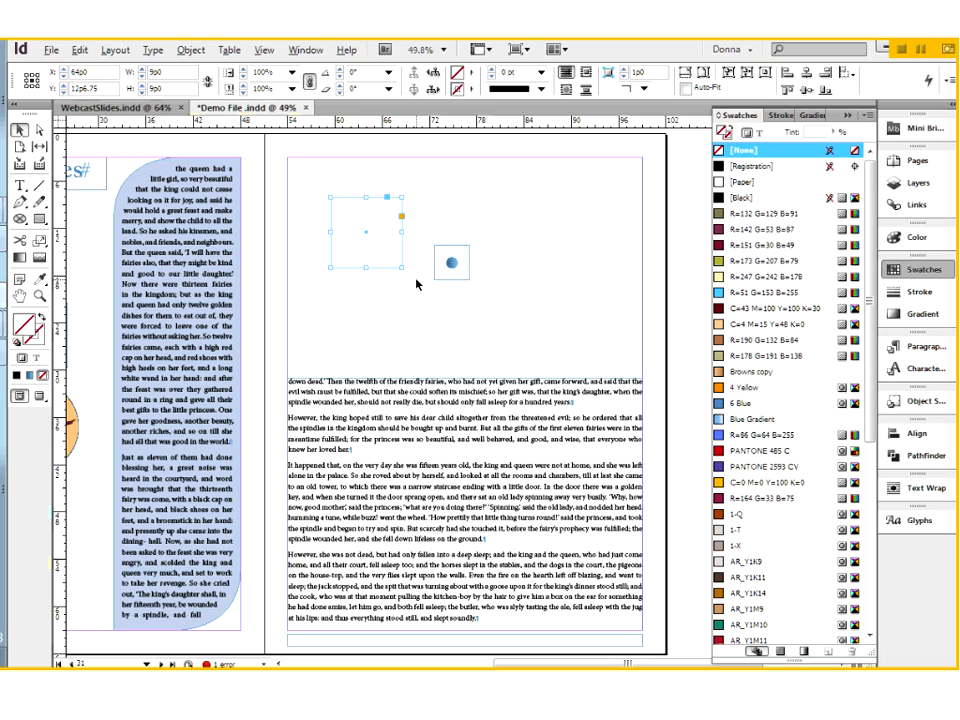
drag(400, 268, 343, 230)
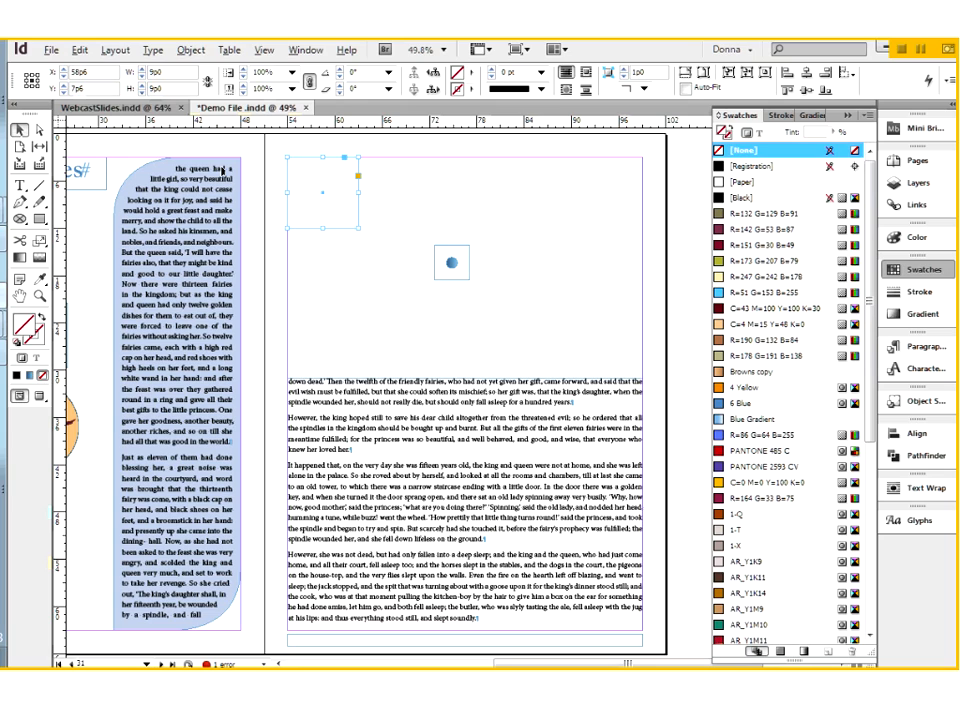
Step: Create a circle with exact width and height of 12p0, to the right of the gradient circle
drag(39, 218, 73, 245)
click(557, 251)
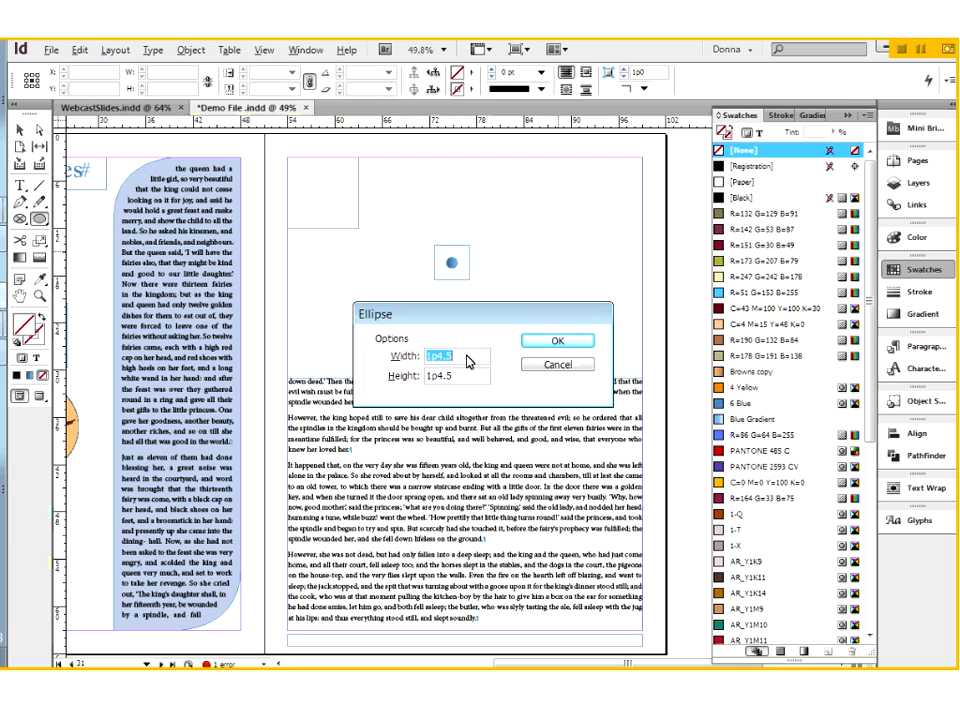
text(12p0)
key(Tab)
text(12p0)
key(Return)
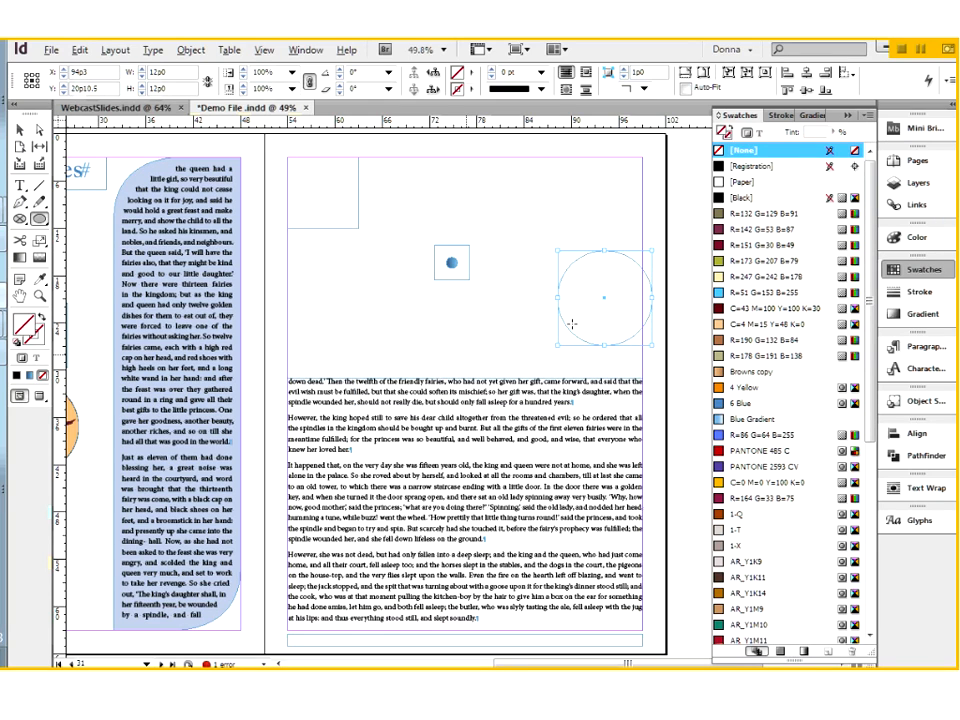
Step: Create an ellipse 4p0 wide and 12p0 high, and move it clear of the text, left of the gradient circle
click(395, 310)
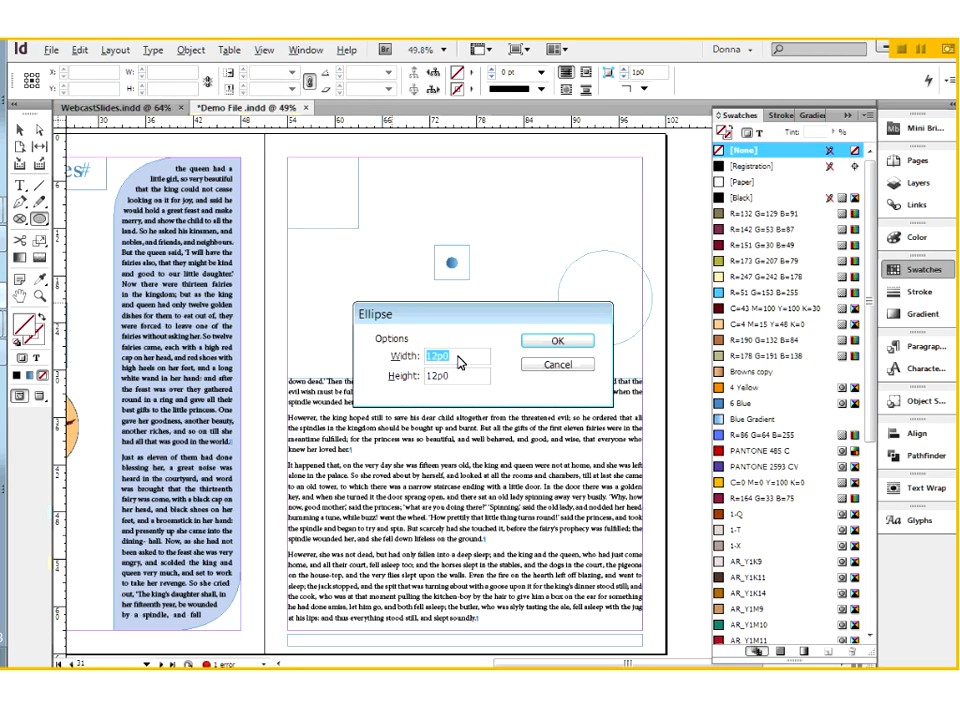
text(4)
click(557, 340)
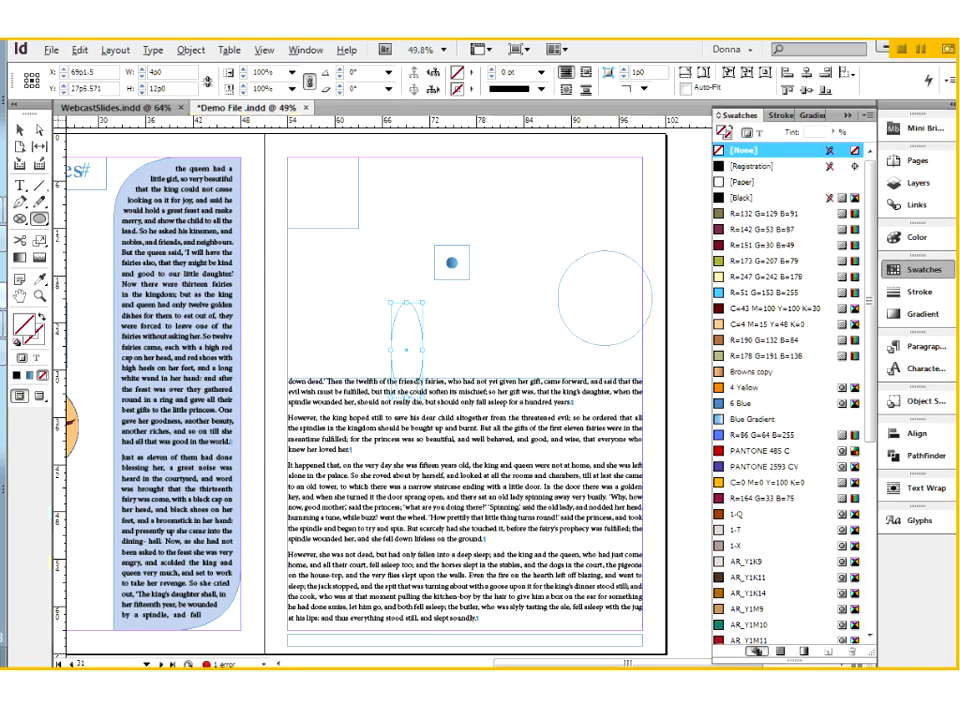
key(v)
drag(419, 344, 397, 286)
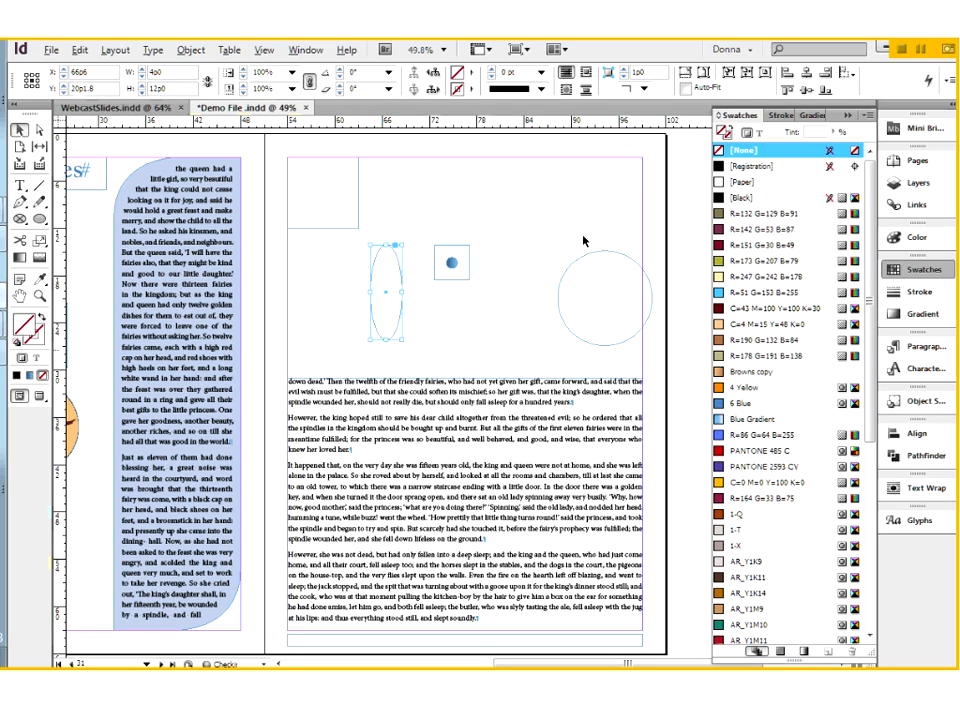
Step: Reposition the empty 12p0 circle by its centre point to about X 87p1.8, Y 17p0.75, inside the page margins
click(604, 300)
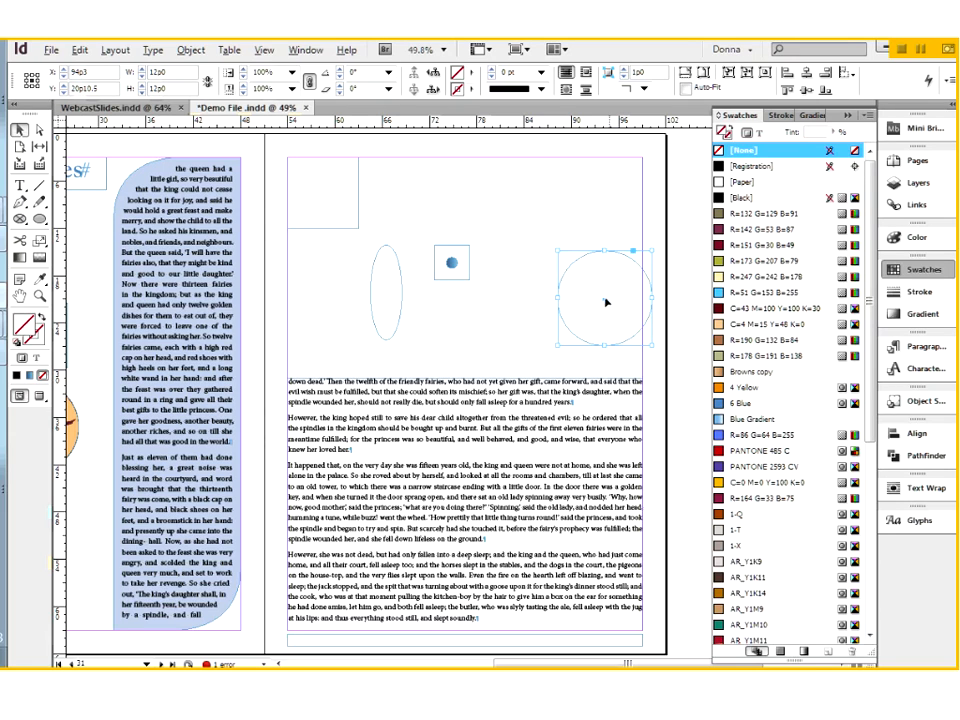
drag(604, 300, 564, 308)
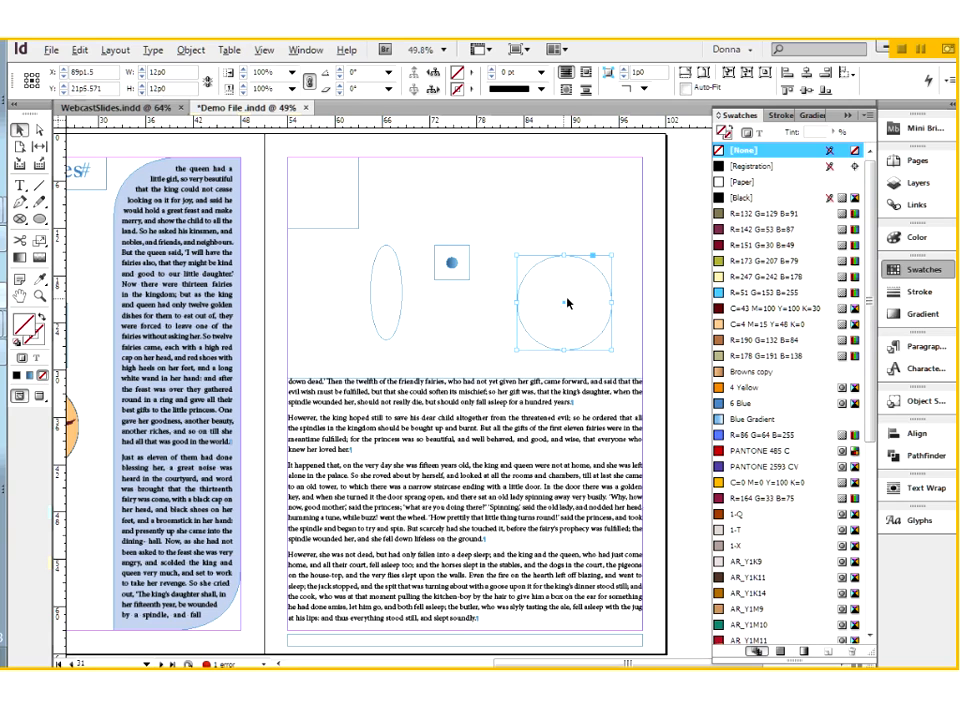
click(567, 239)
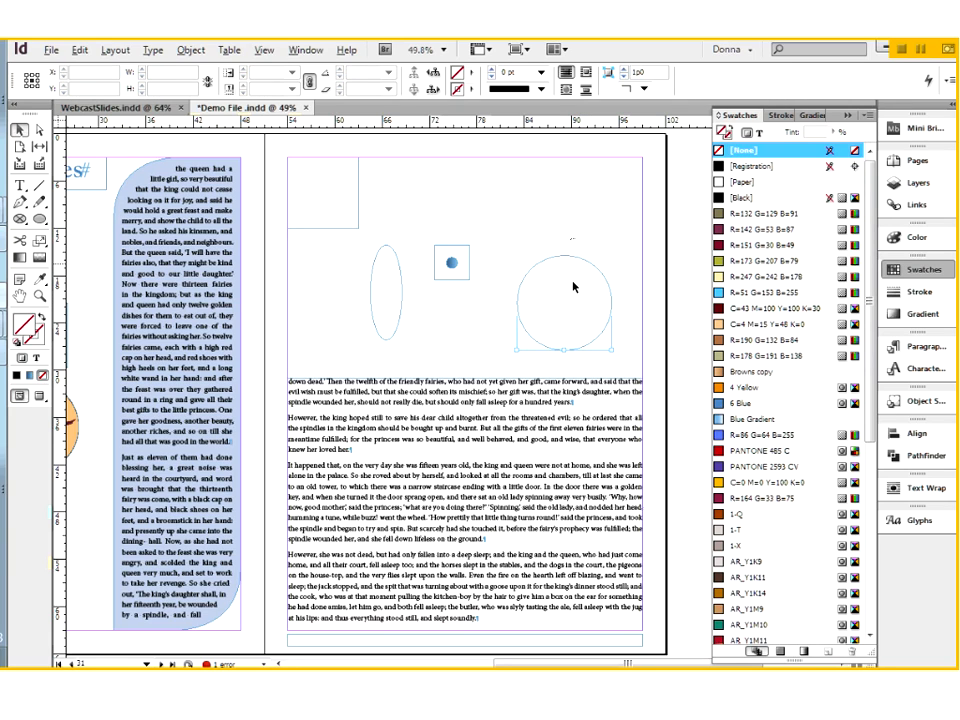
click(564, 307)
mouse_move(564, 307)
mouse_down()
mouse_move(551, 306)
mouse_move(551, 278)
mouse_move(547, 293)
mouse_move(553, 283)
mouse_move(578, 290)
mouse_up()
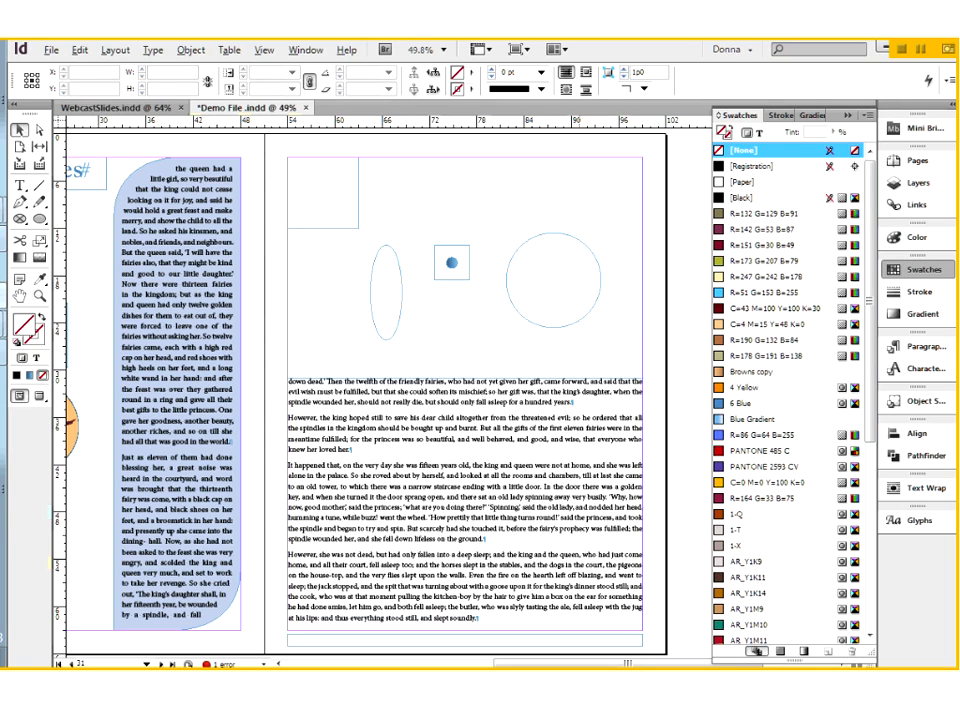
drag(559, 251, 551, 213)
mouse_move(532, 227)
mouse_down()
mouse_move(545, 253)
mouse_move(543, 241)
mouse_up()
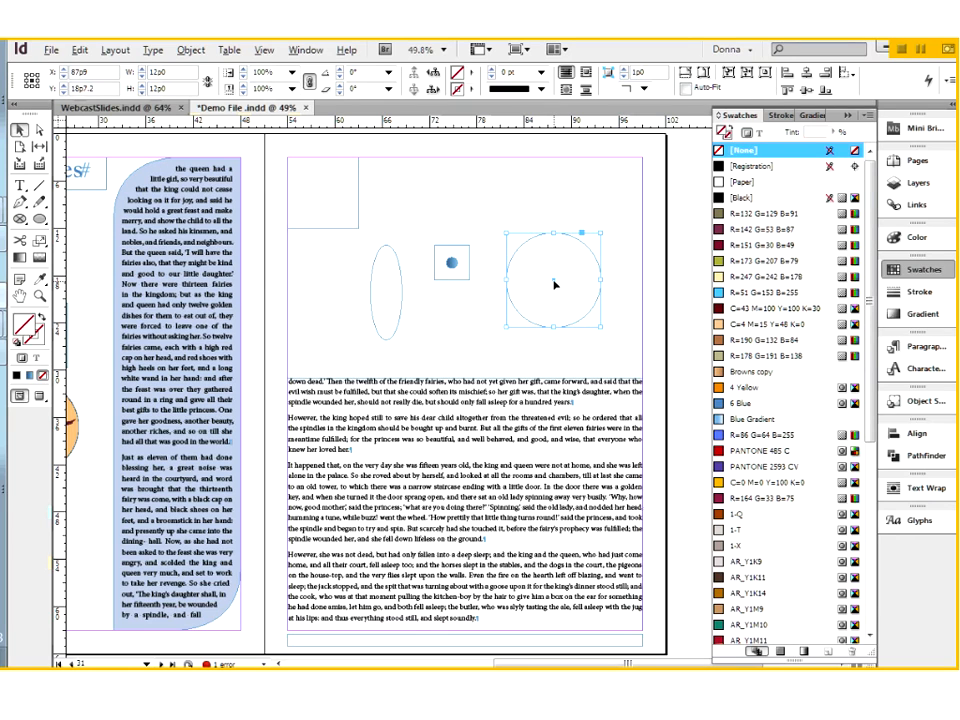
mouse_move(554, 285)
mouse_down()
mouse_move(561, 243)
mouse_move(561, 271)
mouse_move(565, 255)
mouse_move(527, 253)
mouse_move(525, 264)
mouse_move(408, 274)
mouse_move(410, 220)
mouse_move(420, 243)
mouse_move(566, 272)
mouse_move(565, 282)
mouse_up()
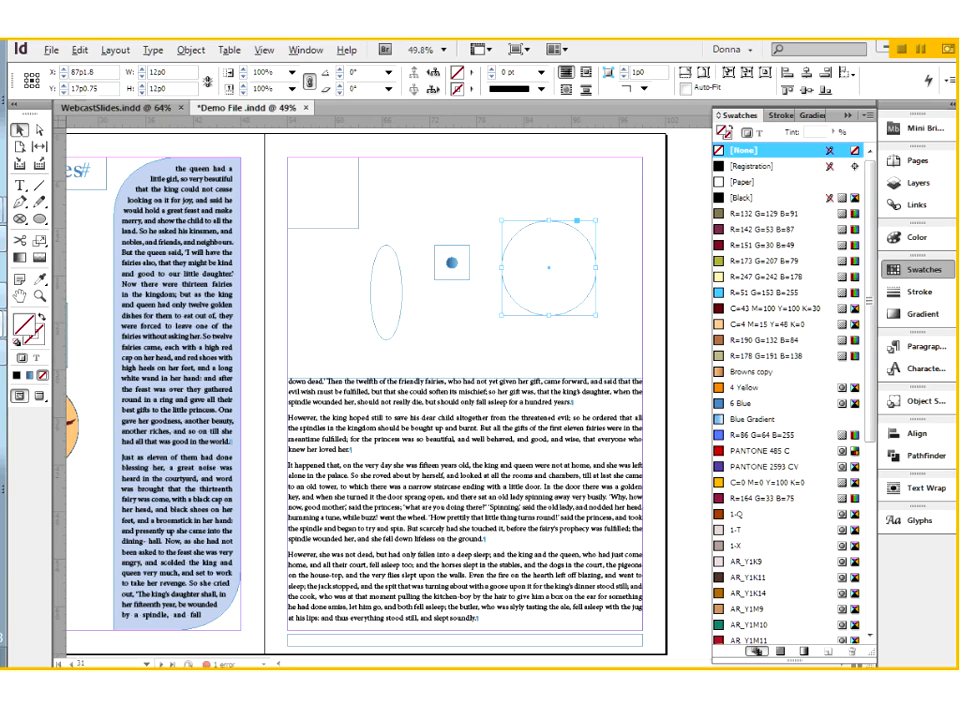
Step: Select all the shapes in the blank area above the right page's text and delete them
drag(315, 151, 586, 341)
key(Delete)
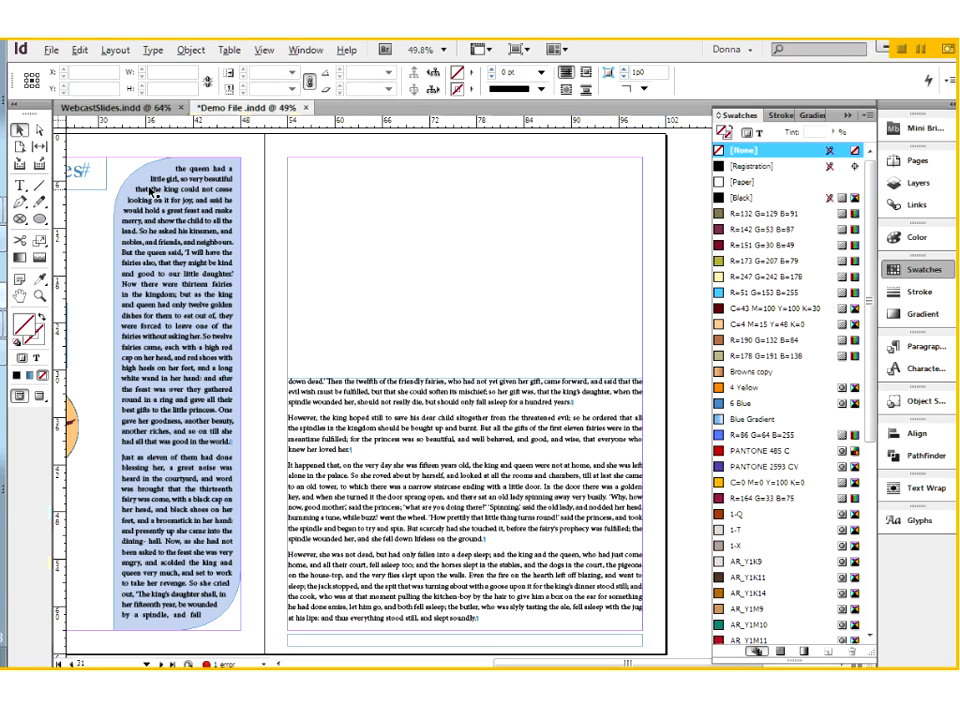
Step: Draw a roughly circular freehand Pencil path about 9p6.7 by 9p9.7 above the text, and inspect the gap between its endpoints
click(40, 202)
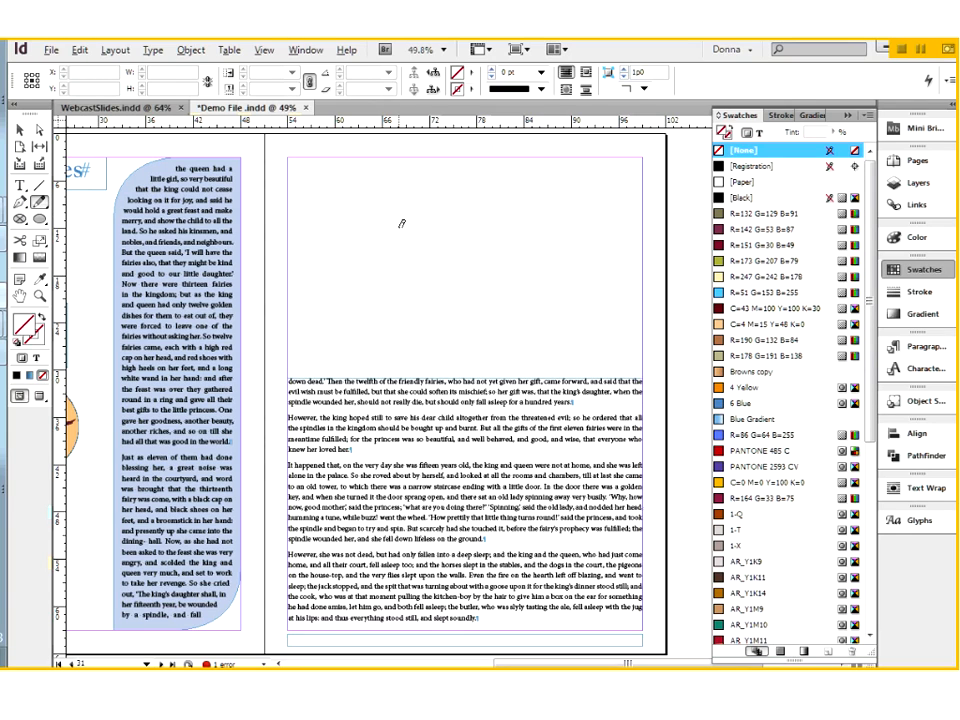
mouse_move(399, 227)
mouse_down()
mouse_move(428, 214)
mouse_move(455, 222)
mouse_move(466, 250)
mouse_move(439, 274)
mouse_move(407, 274)
mouse_move(399, 226)
mouse_move(415, 262)
mouse_up()
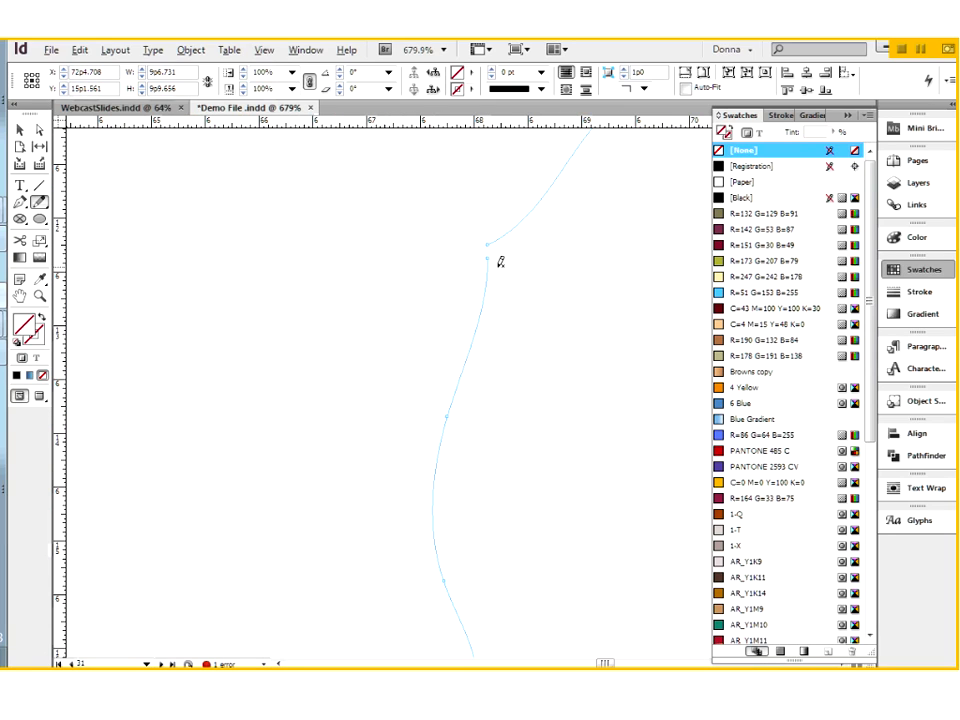
drag(444, 204, 553, 381)
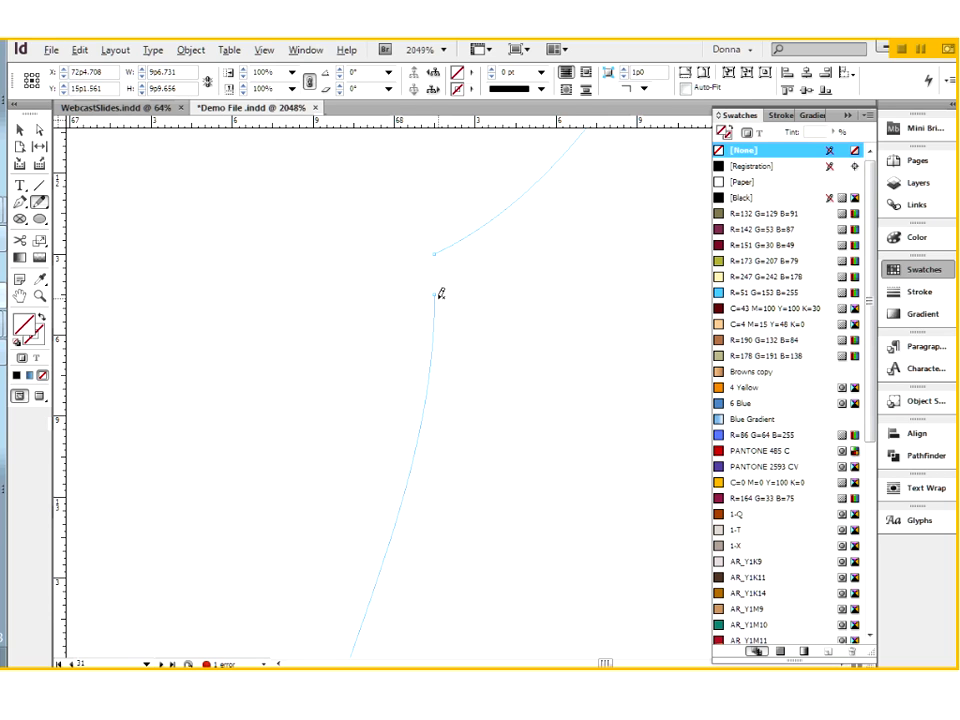
key(ctrl+0)
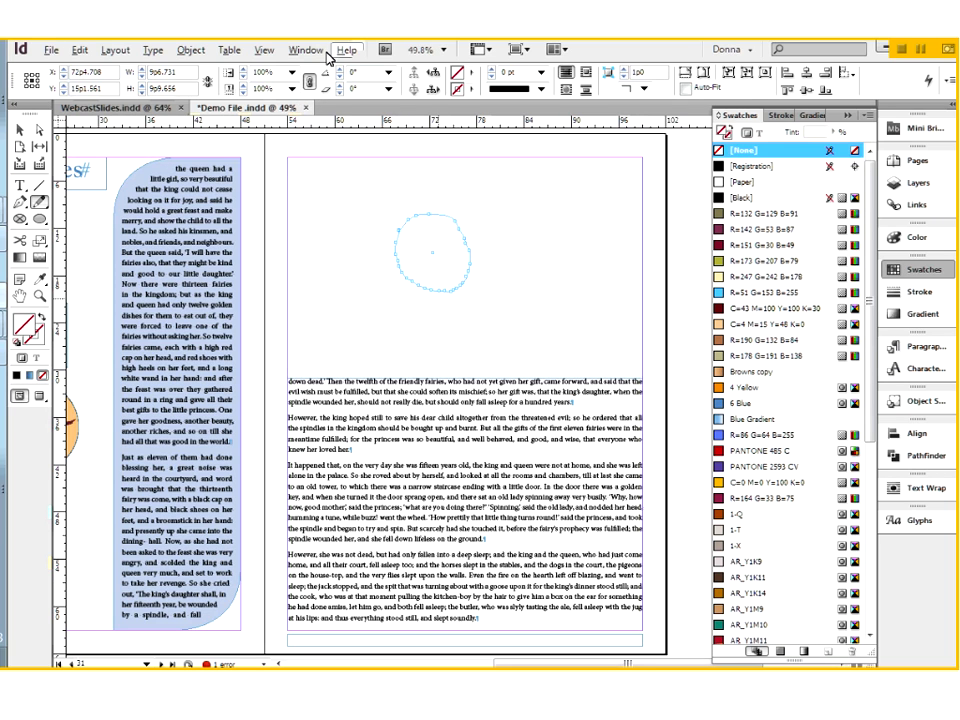
Step: Delete the freehand path above the text and make solid black the default stroke for new paths
click(19, 131)
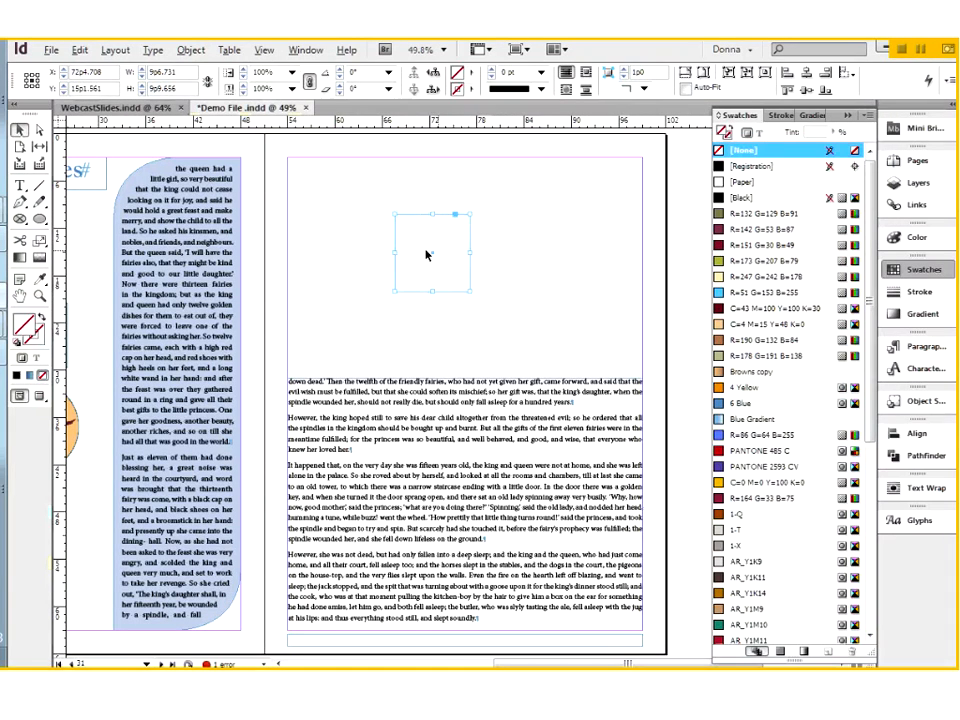
key(Delete)
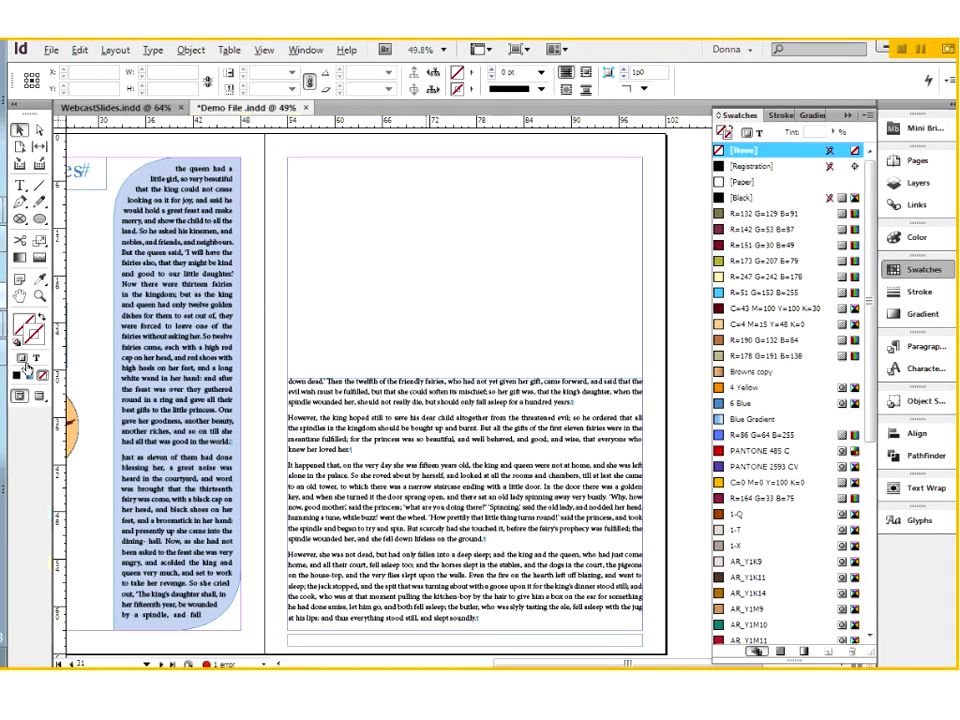
click(17, 376)
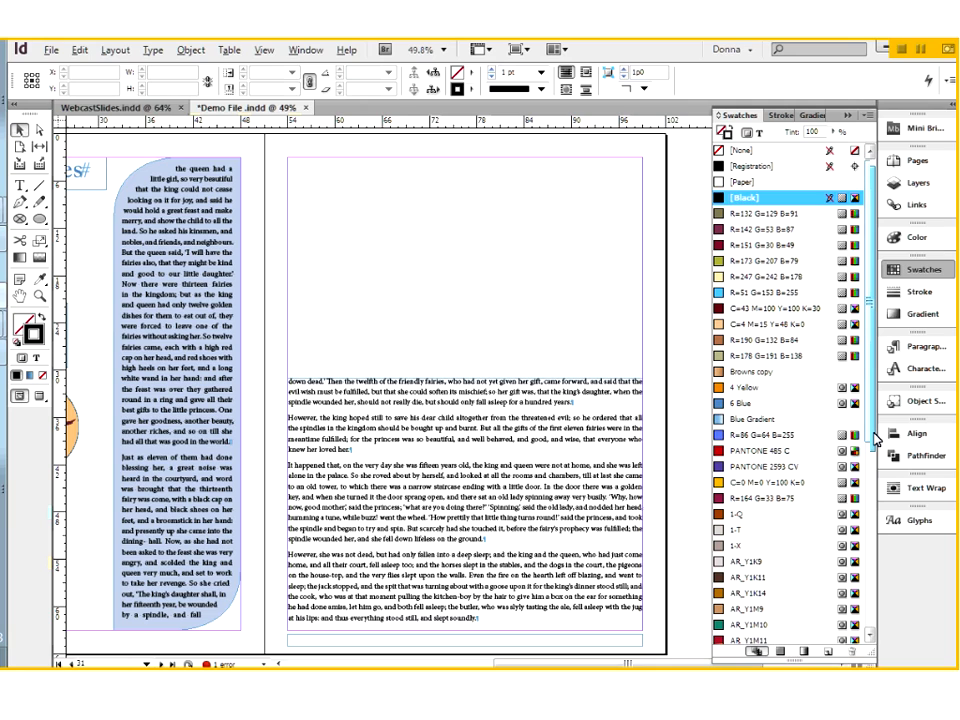
drag(872, 433, 872, 613)
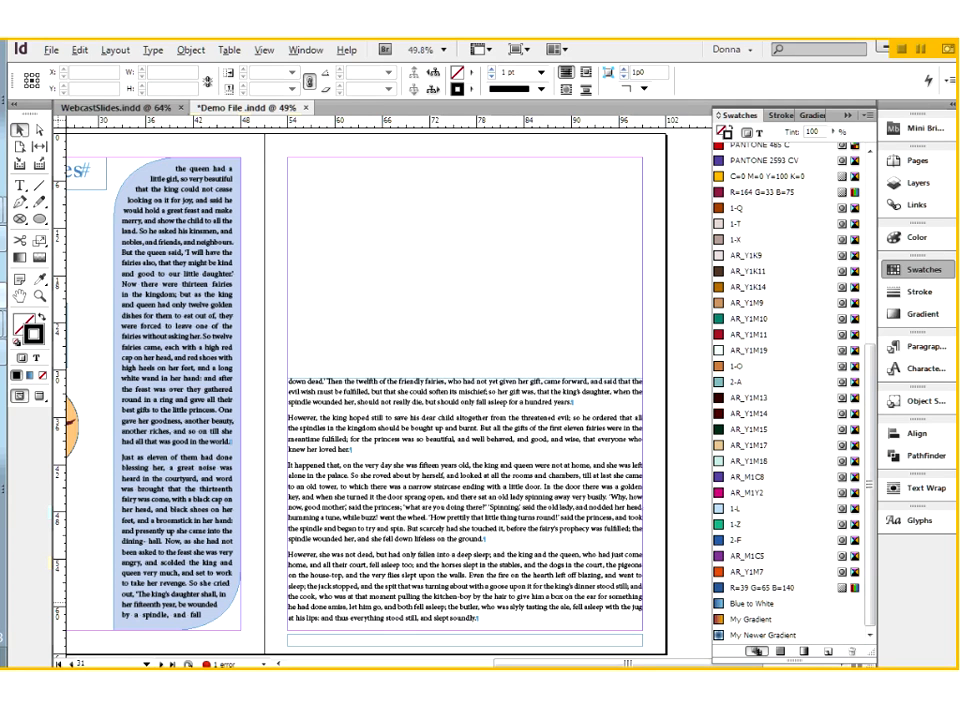
Step: Draw a closed, roughly circular Pencil path about 8p11.7 by 8p5.9 above the text, inspect its join, and delete it
key(n)
mouse_move(429, 234)
mouse_down()
mouse_move(456, 246)
mouse_move(468, 287)
mouse_move(419, 286)
mouse_move(408, 262)
mouse_move(410, 243)
mouse_move(424, 236)
mouse_up()
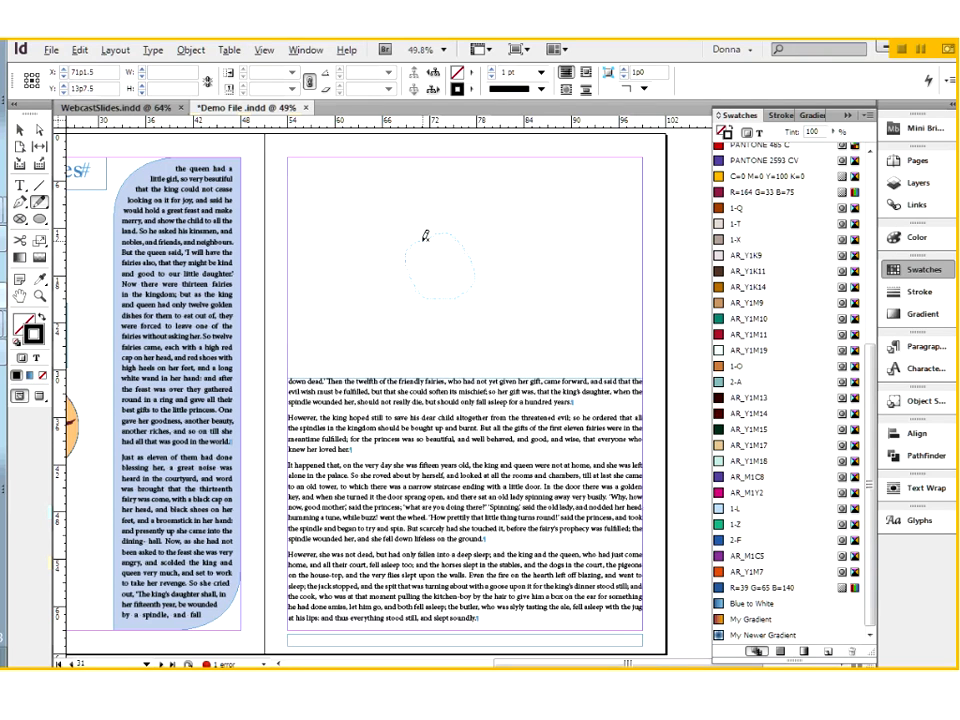
key(alt)
key(alt)
drag(424, 236, 452, 275)
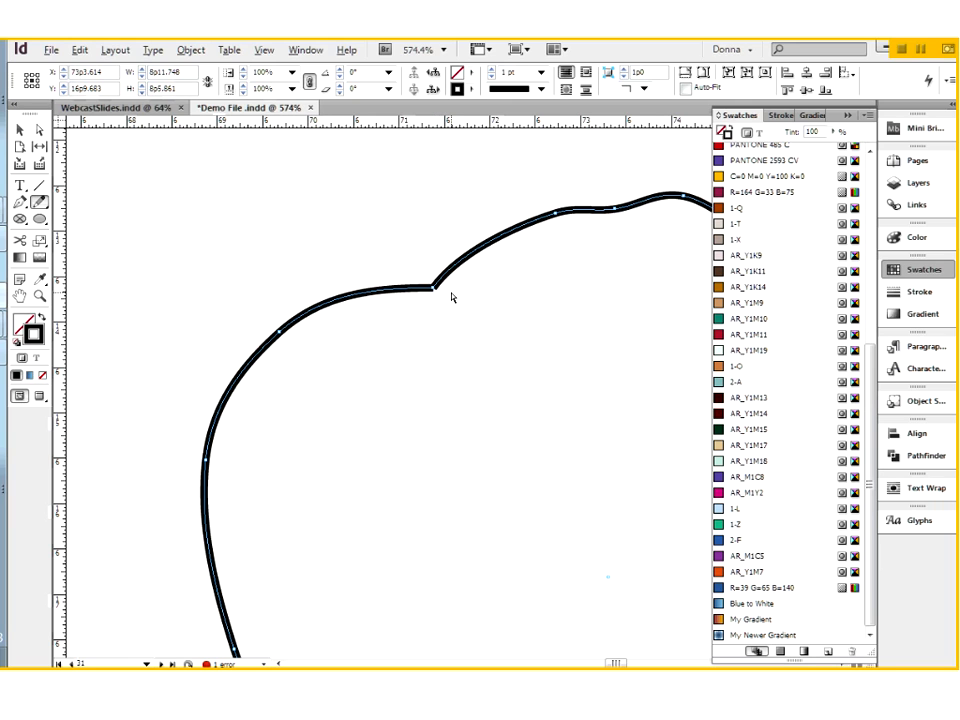
key(ctrl+0)
key(Delete)
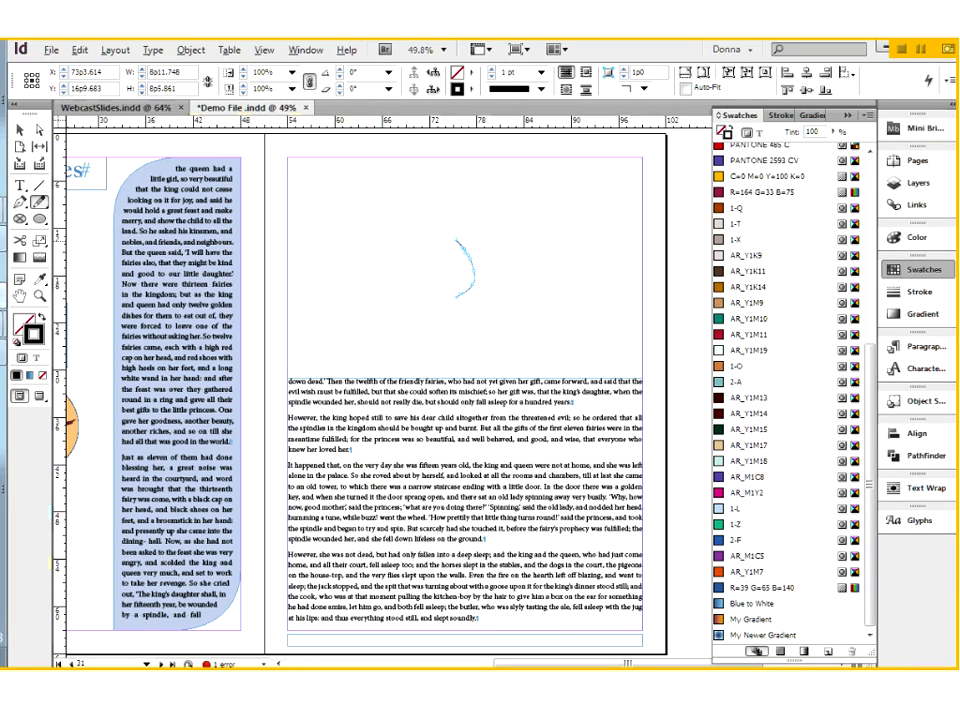
Step: Draw another closed Pencil path about 7p9.5 by 9p1.2 above the text, inspect where its ends meet, and remove it
mouse_move(431, 237)
mouse_down()
mouse_move(470, 250)
mouse_move(476, 274)
mouse_move(451, 307)
mouse_move(419, 270)
mouse_move(425, 245)
mouse_move(448, 237)
mouse_up()
key(ctrl+space)
drag(390, 225, 450, 280)
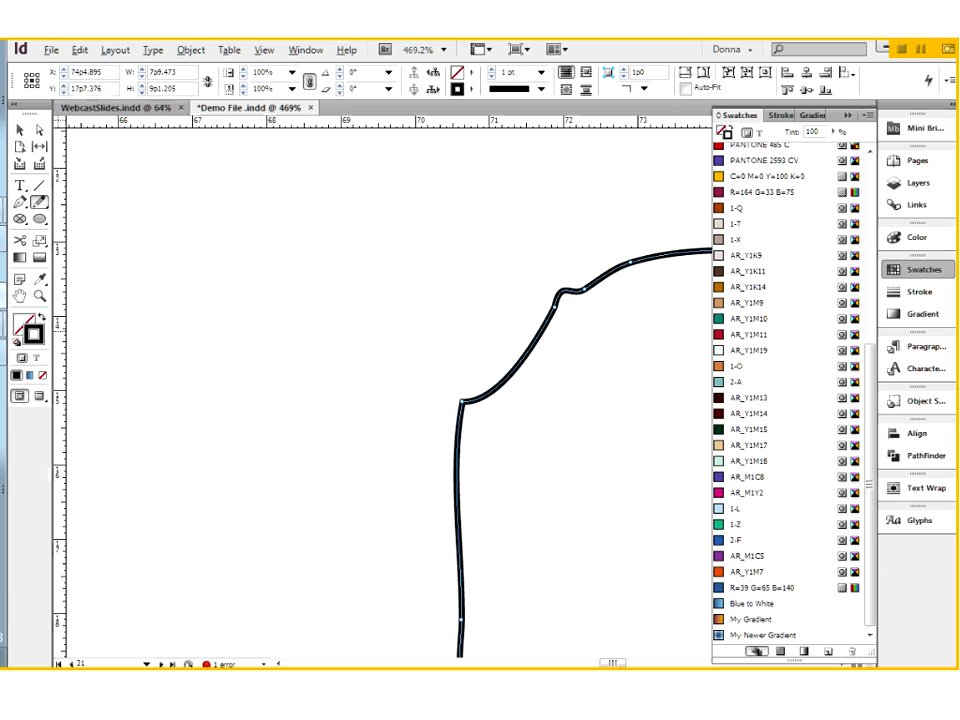
key(ctrl+0)
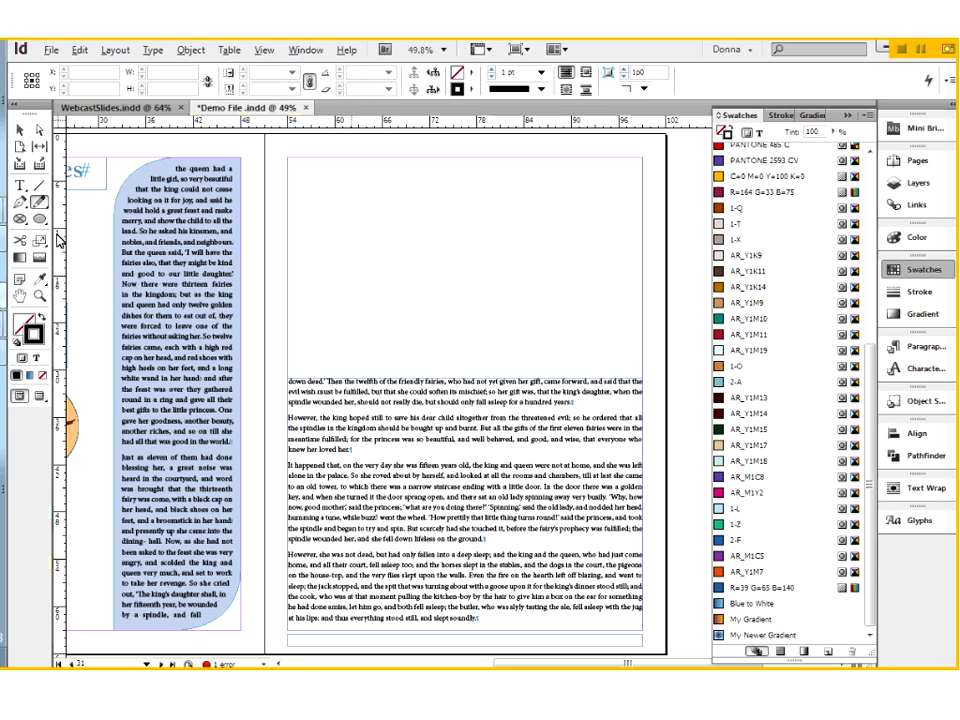
Step: Draw a 13p0 circle with a black stroke above the text, centred at about X 72p1.5, Y 15p9
key(l)
drag(431, 257, 482, 335)
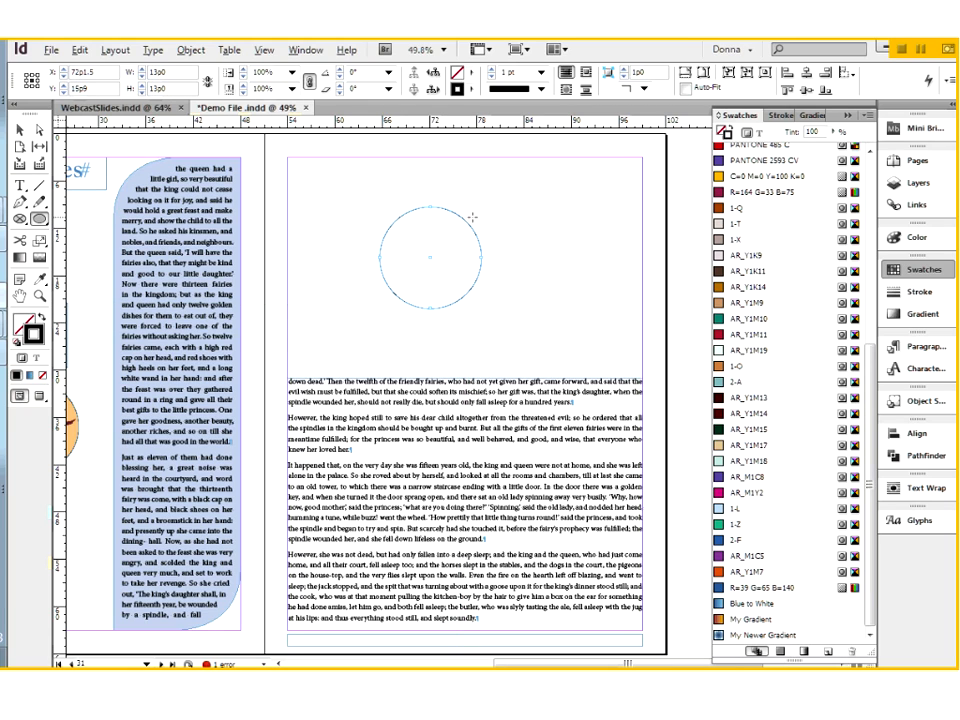
key(ctrl+space)
drag(356, 189, 497, 355)
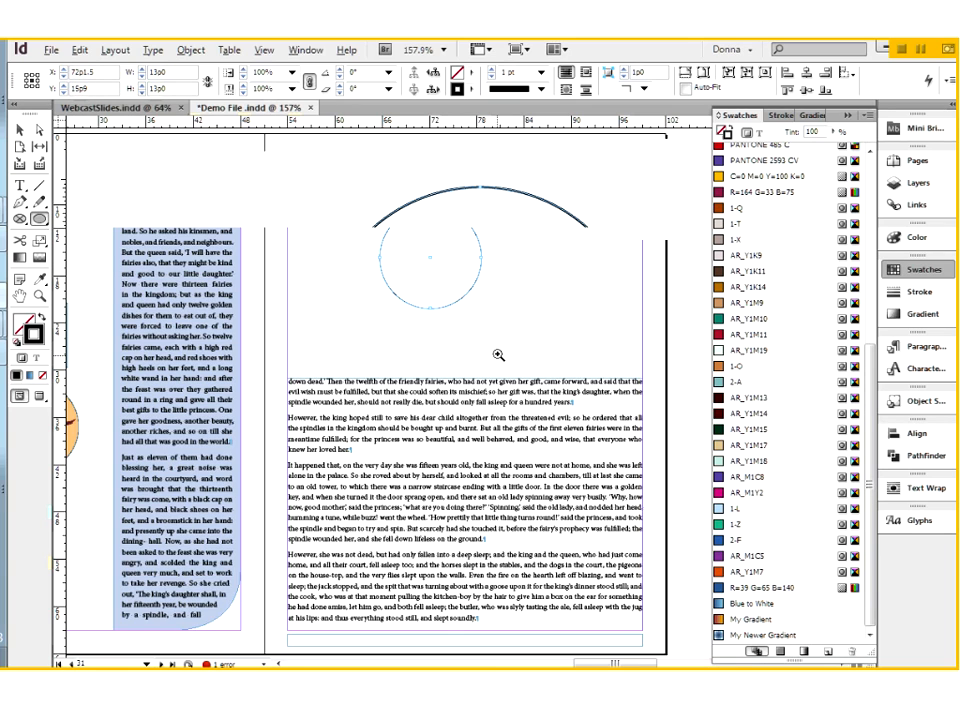
drag(551, 300, 468, 405)
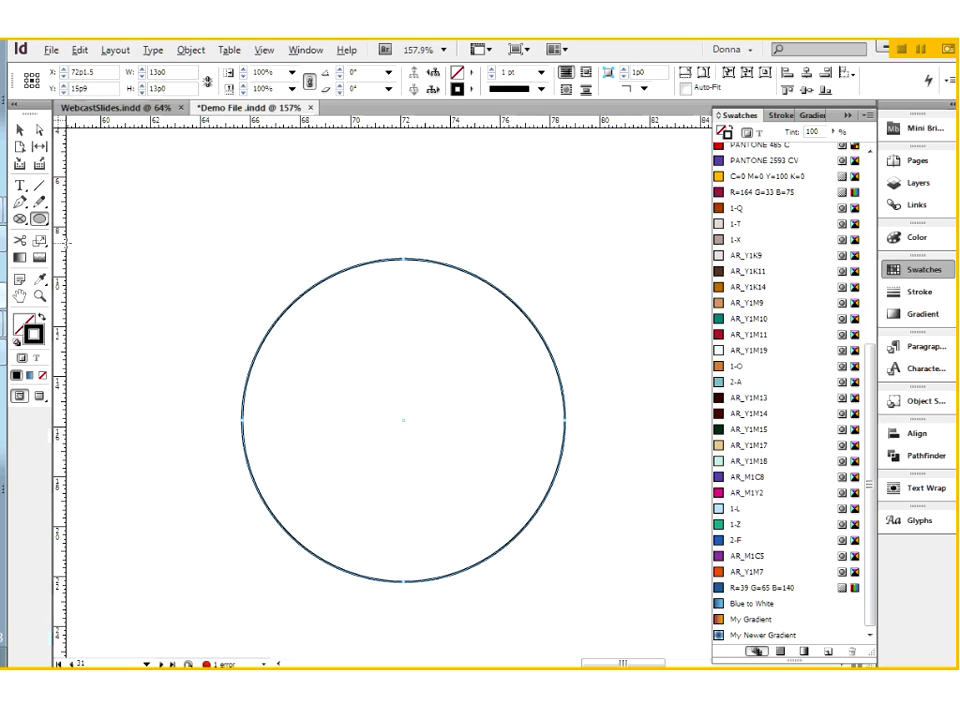
Step: Redraw the circle's upper arc with the Pencil tool as four fingers and a thumb, making the shape about 16p9.9 by 16p2.9
click(39, 201)
mouse_move(281, 311)
mouse_down()
mouse_move(297, 226)
mouse_move(307, 223)
mouse_move(324, 248)
mouse_move(366, 187)
mouse_move(440, 208)
mouse_move(447, 186)
mouse_move(471, 180)
mouse_move(477, 214)
mouse_move(525, 204)
mouse_move(537, 185)
mouse_move(571, 215)
mouse_move(565, 274)
mouse_move(656, 285)
mouse_move(605, 350)
mouse_up()
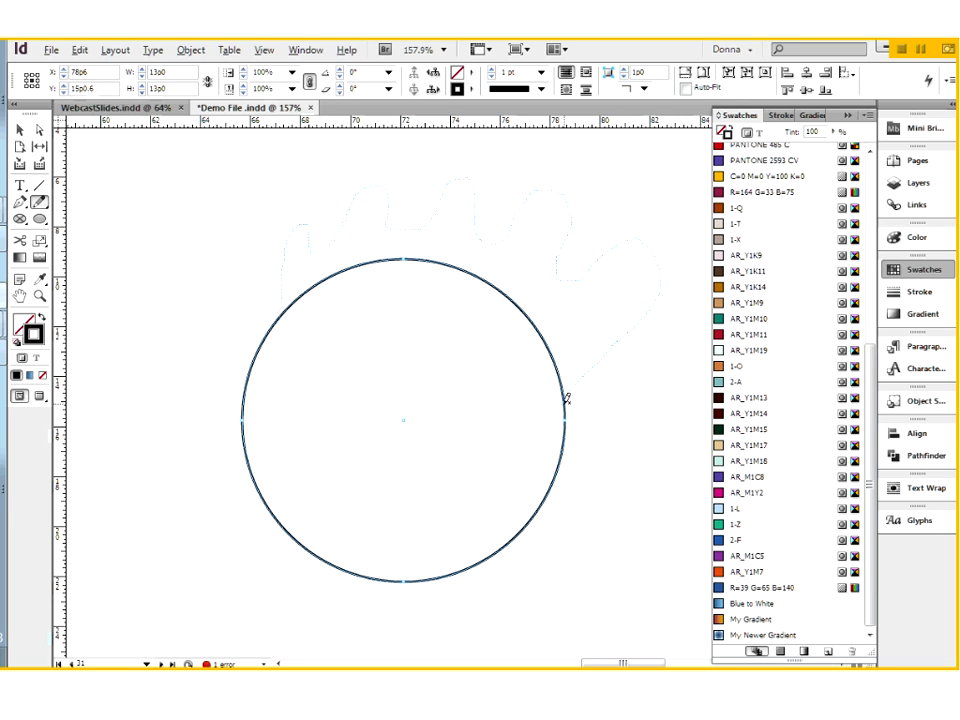
drag(566, 398, 566, 400)
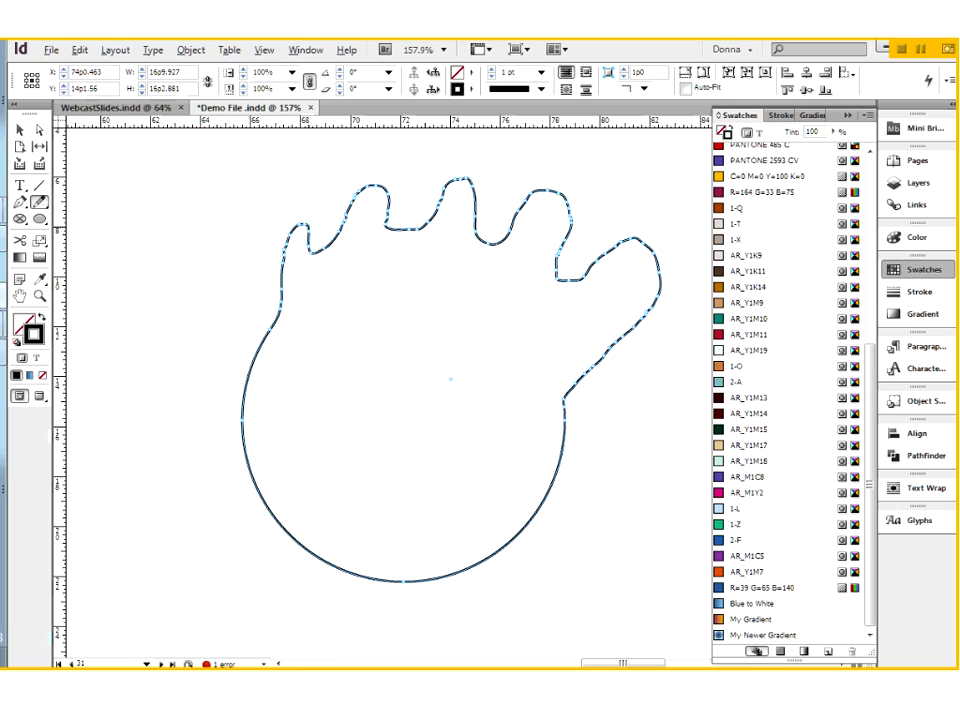
Step: Examine the anchor points and uneven curves along the hand shape's finger and thumb outlines at high magnification
click(20, 129)
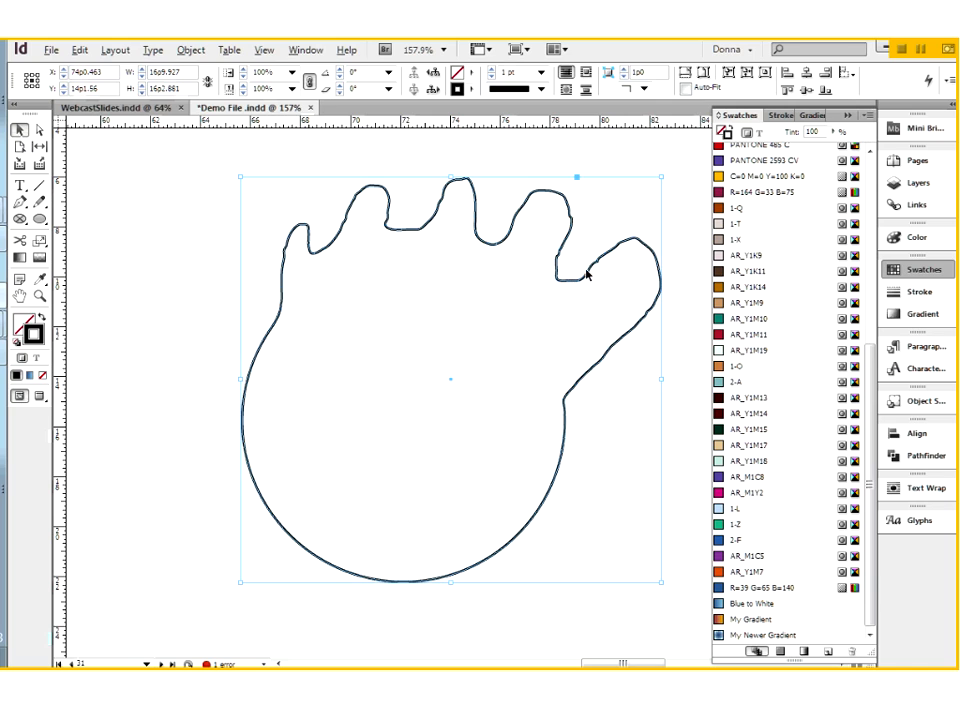
drag(547, 237, 574, 300)
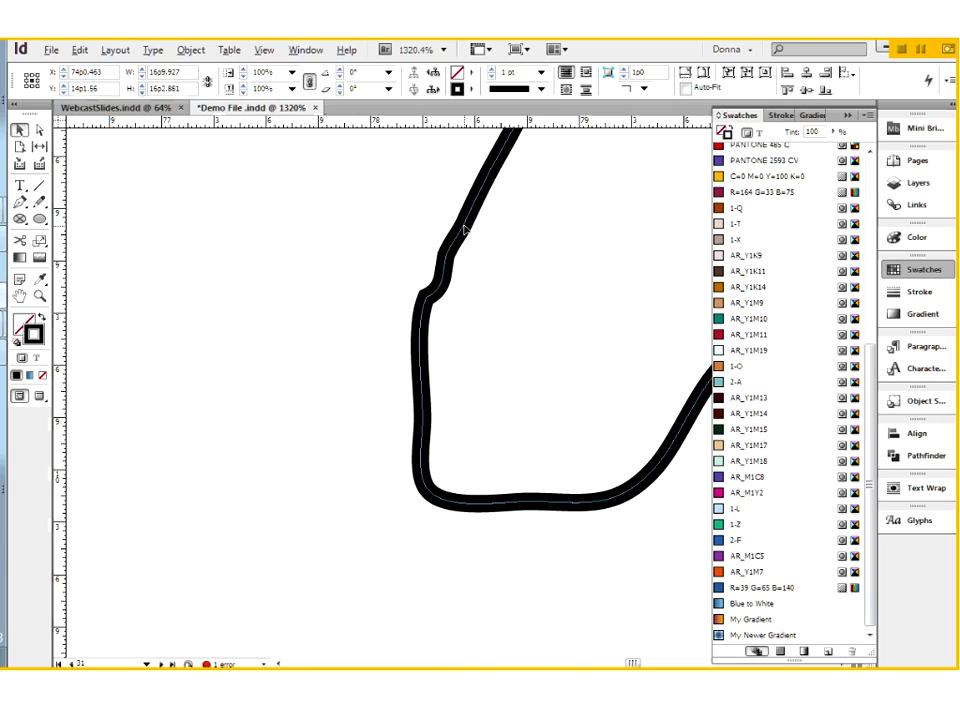
click(432, 240)
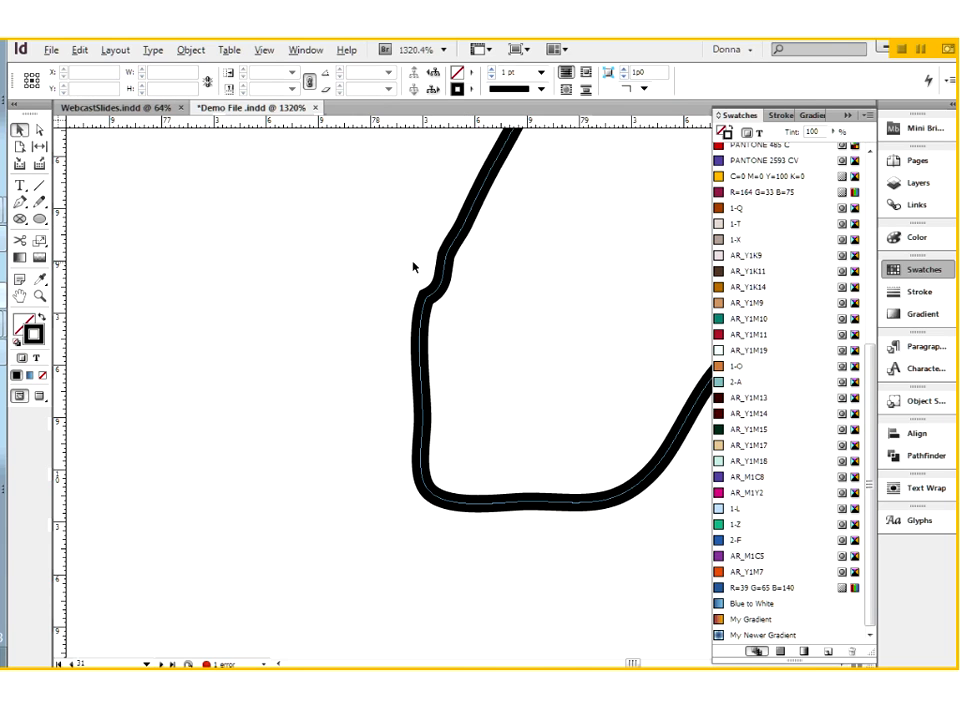
click(39, 130)
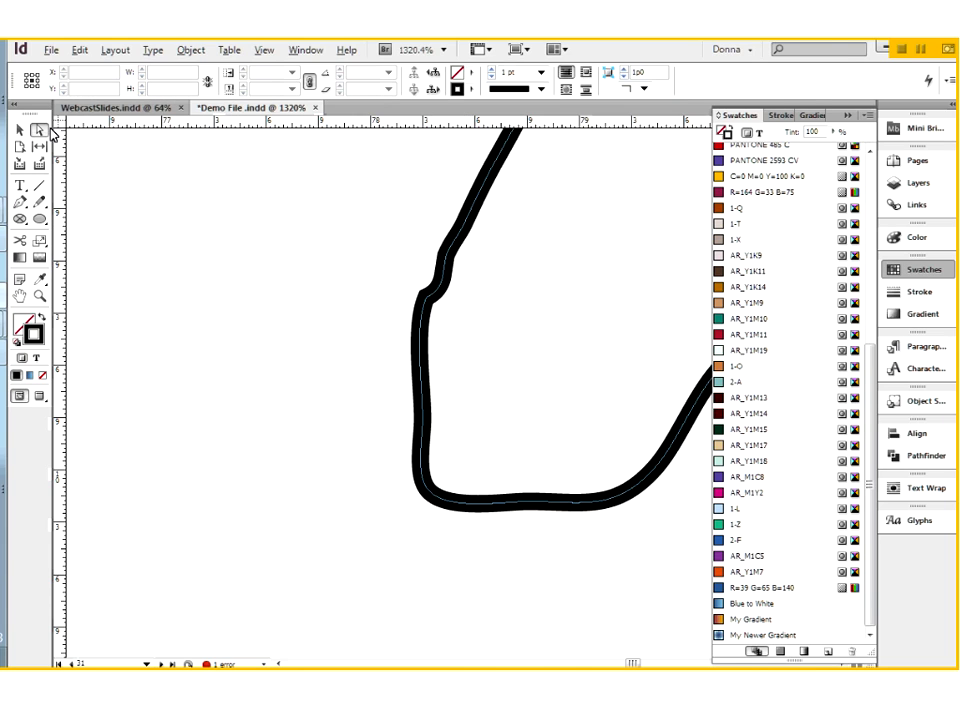
click(451, 253)
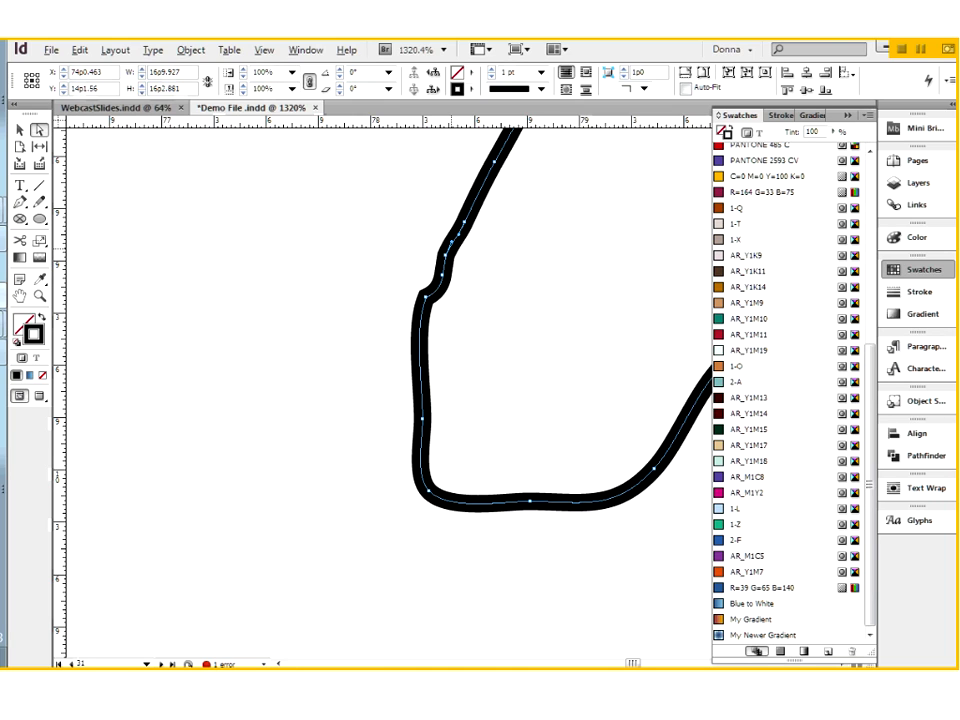
drag(525, 344, 330, 545)
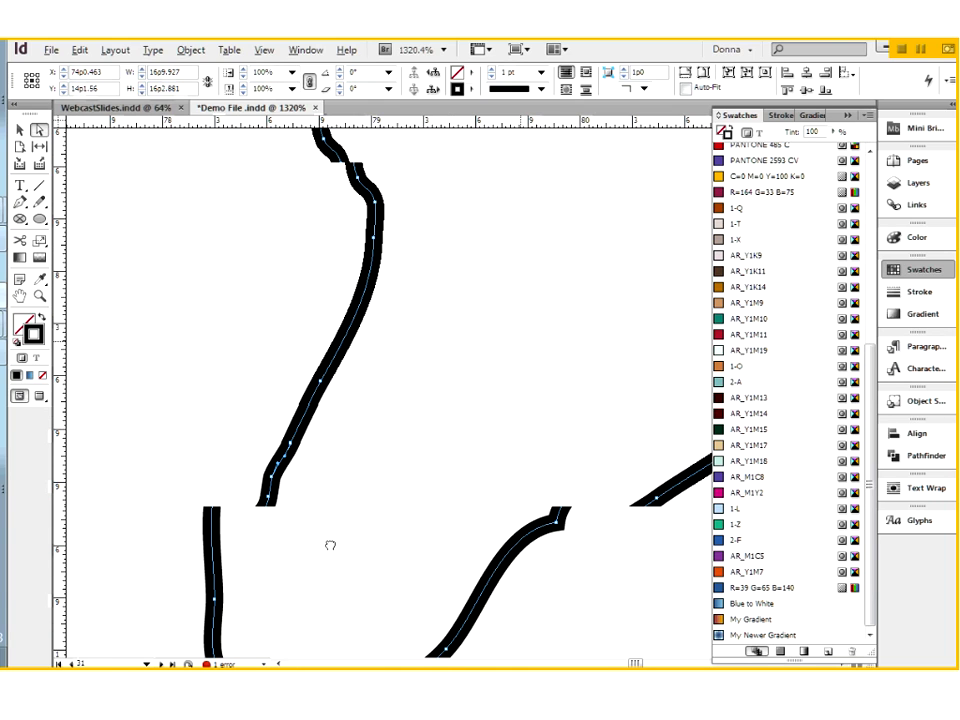
drag(255, 388, 373, 491)
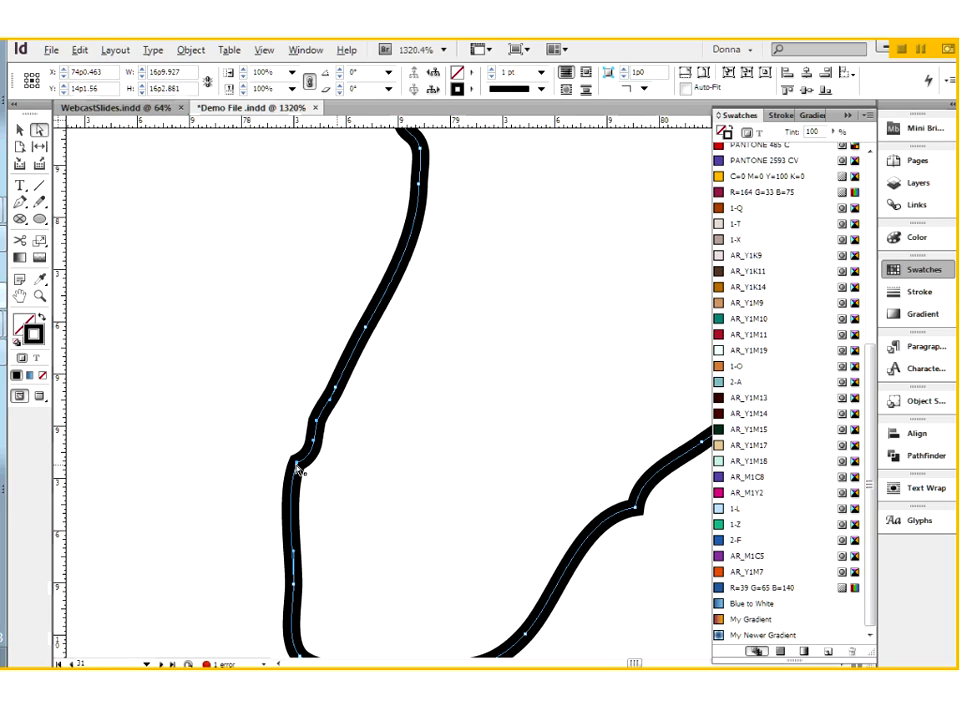
key(ctrl+minus)
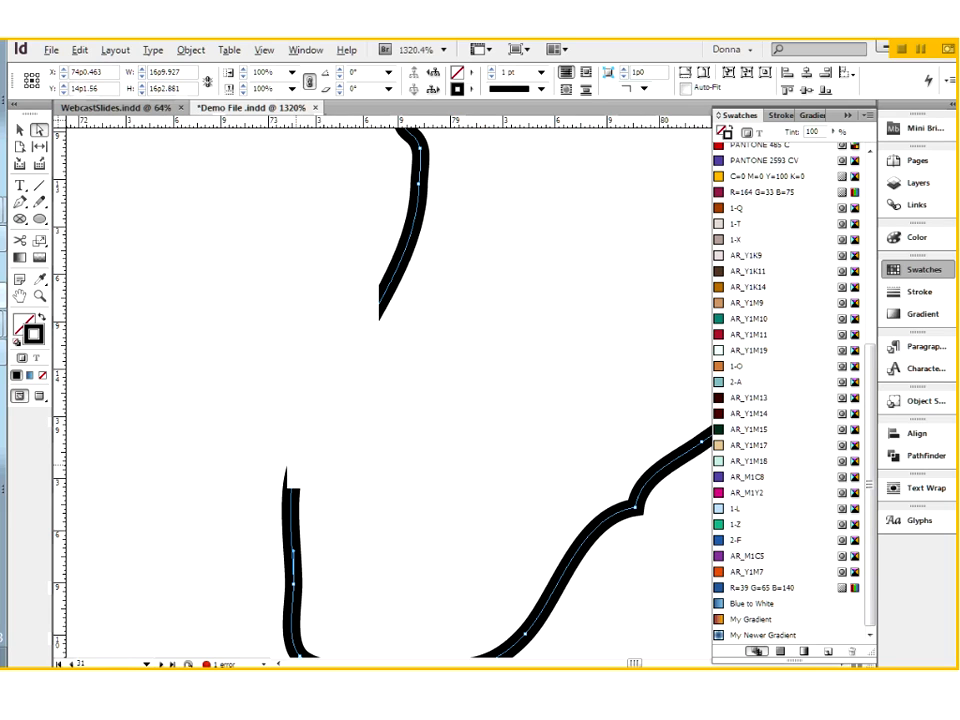
key(ctrl+minus)
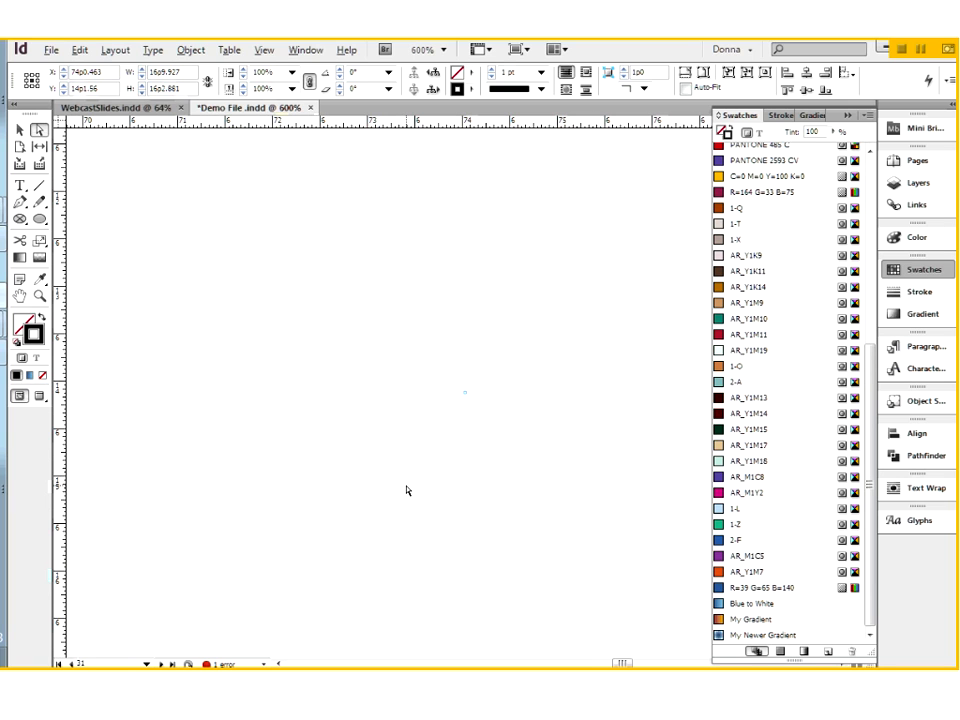
key(ctrl+0)
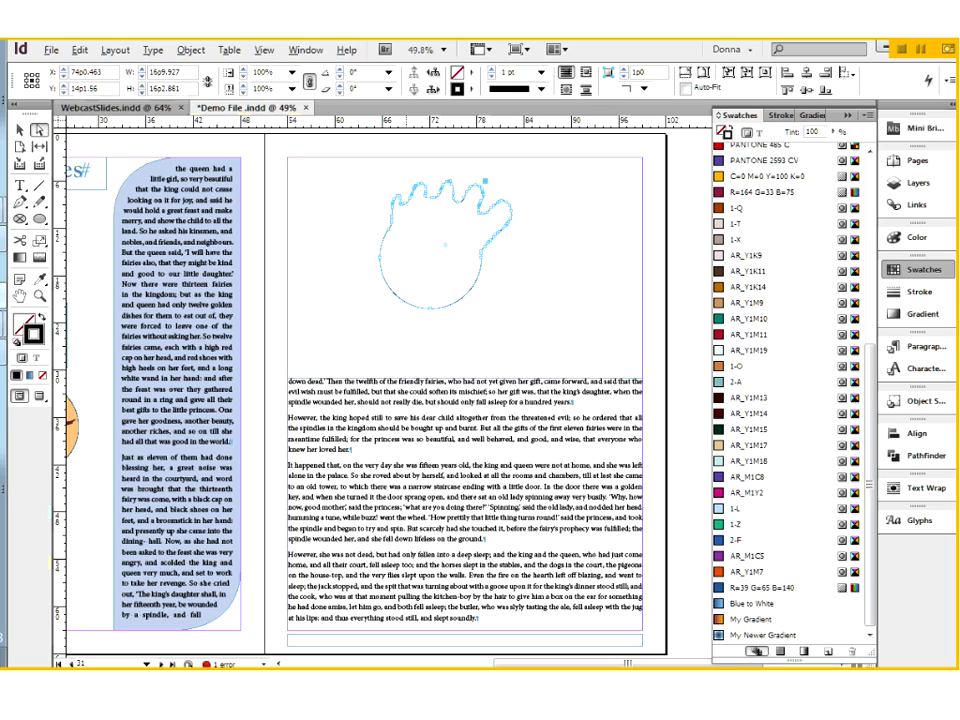
Step: Smooth the outline of the hand's second finger with the Smooth tool, along its rising side, tip and falling side
click(438, 229)
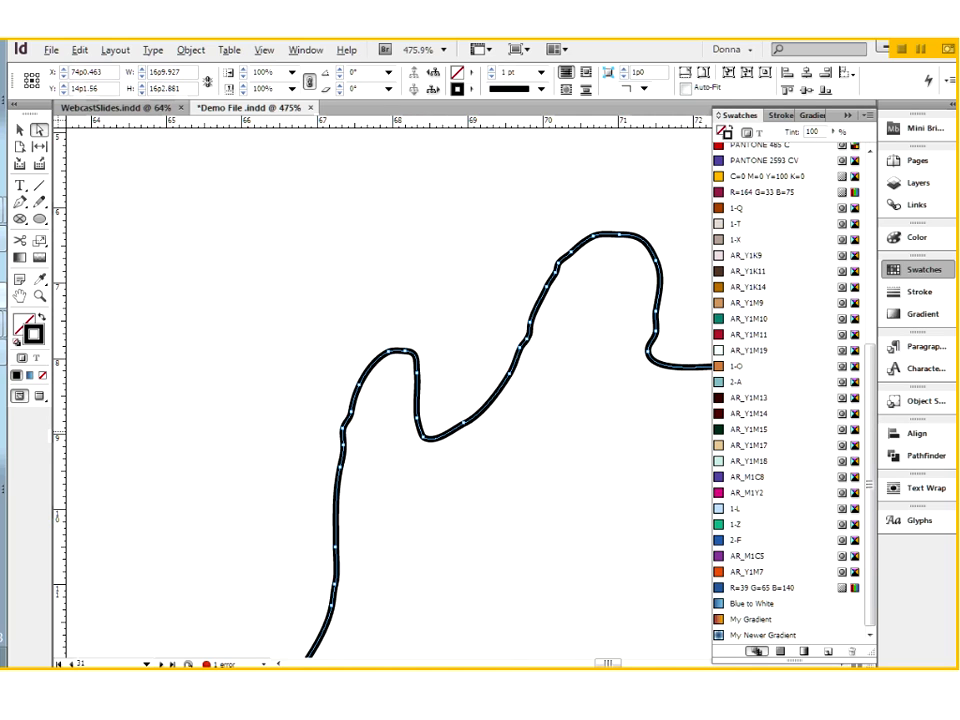
click(39, 201)
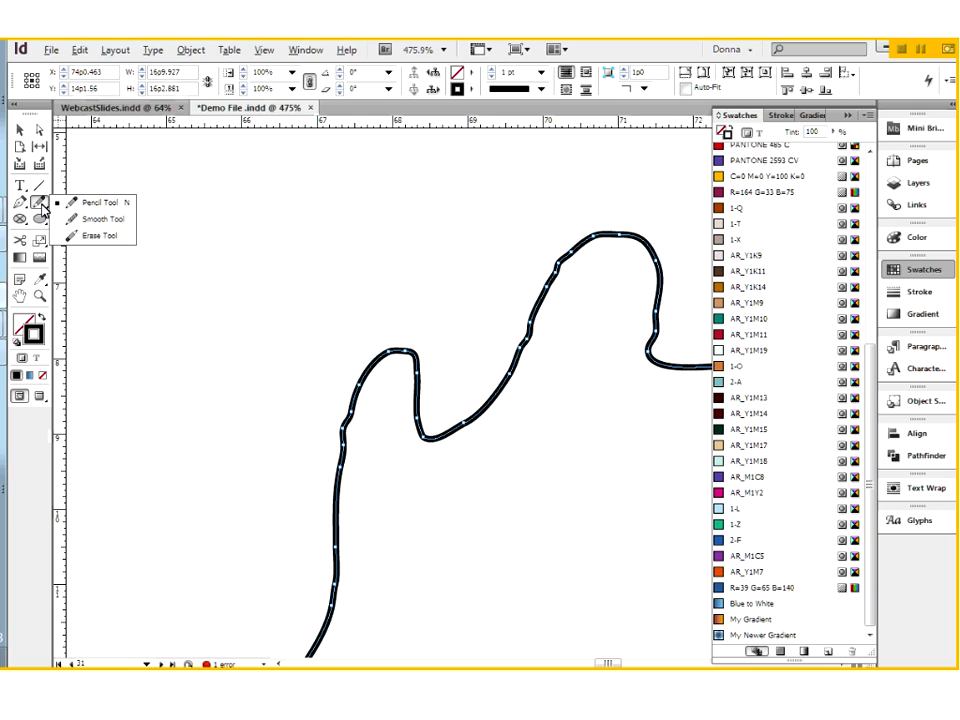
click(113, 222)
mouse_move(511, 373)
mouse_down()
mouse_move(560, 267)
mouse_move(536, 365)
mouse_move(510, 390)
mouse_move(506, 375)
mouse_move(557, 274)
mouse_up()
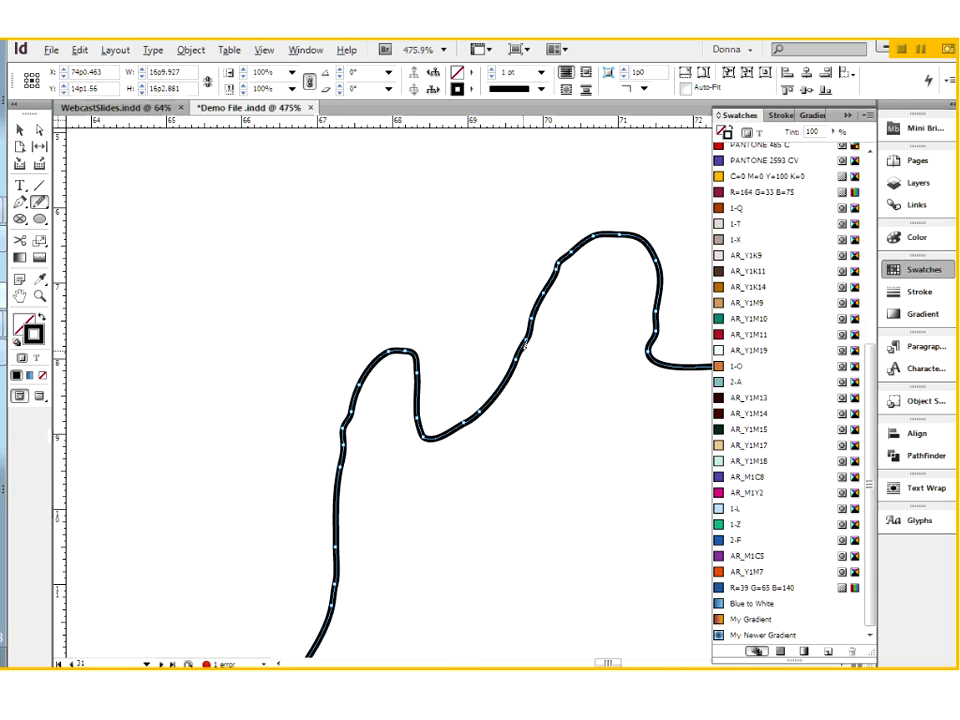
drag(549, 283, 605, 235)
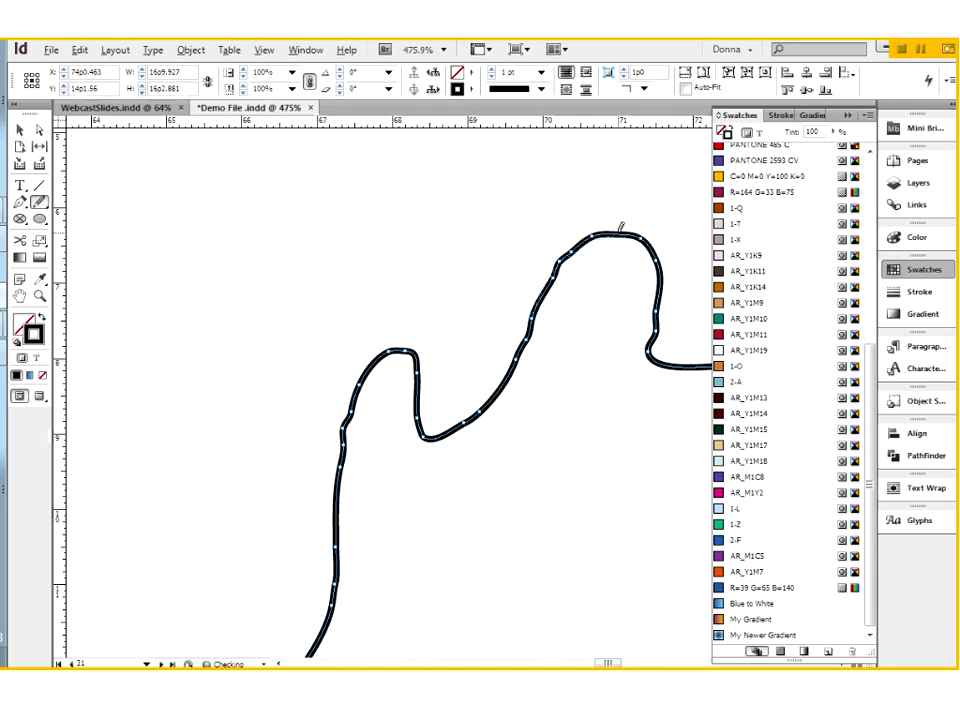
drag(656, 265, 661, 364)
drag(657, 318, 672, 368)
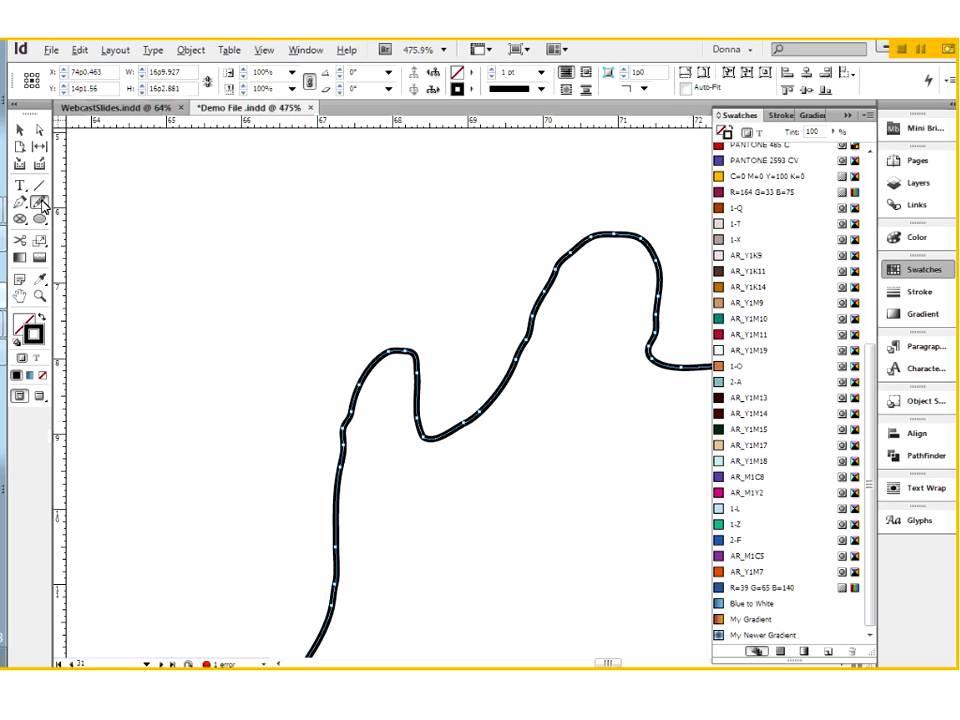
Step: Review the Smooth tool preferences and accept a fidelity of 5 pixels and smoothness of 22%, with Keep Selected enabled
double_click(42, 206)
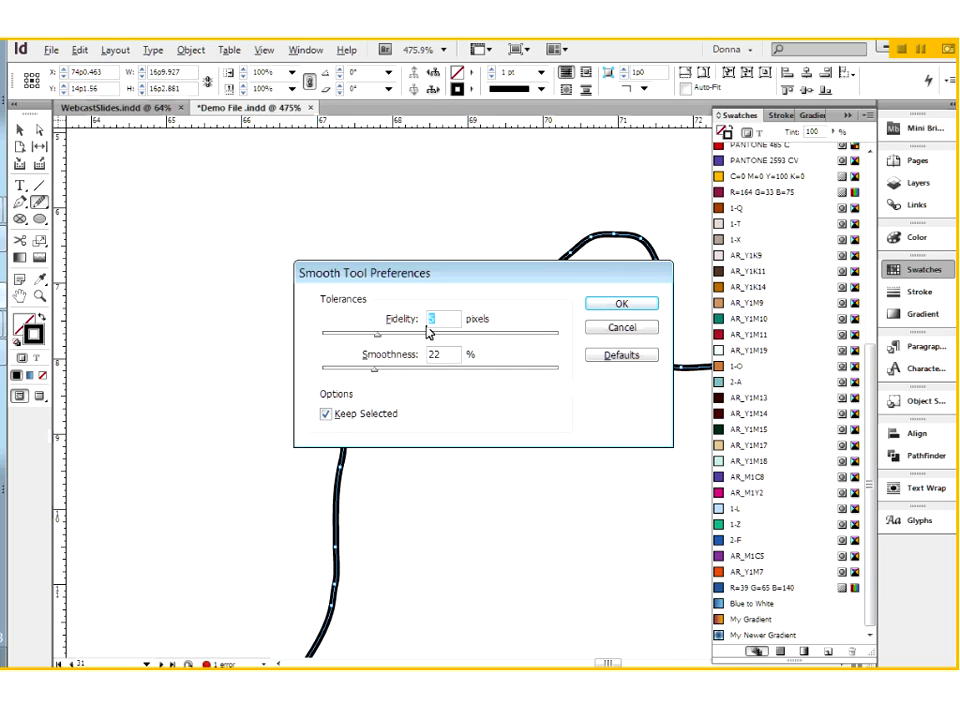
text(5)
click(622, 305)
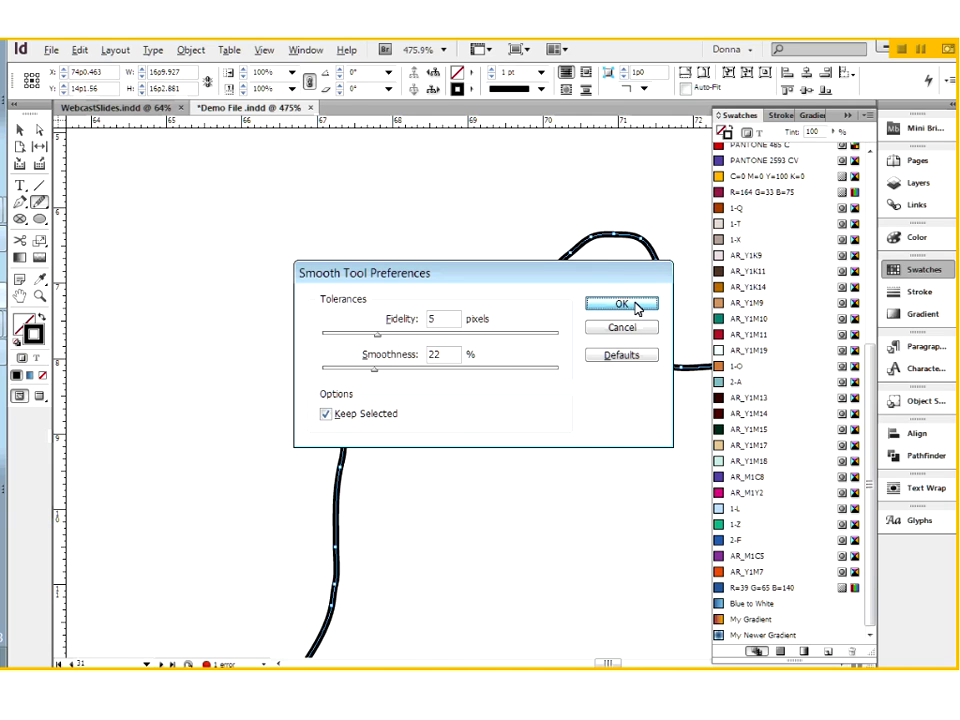
click(637, 308)
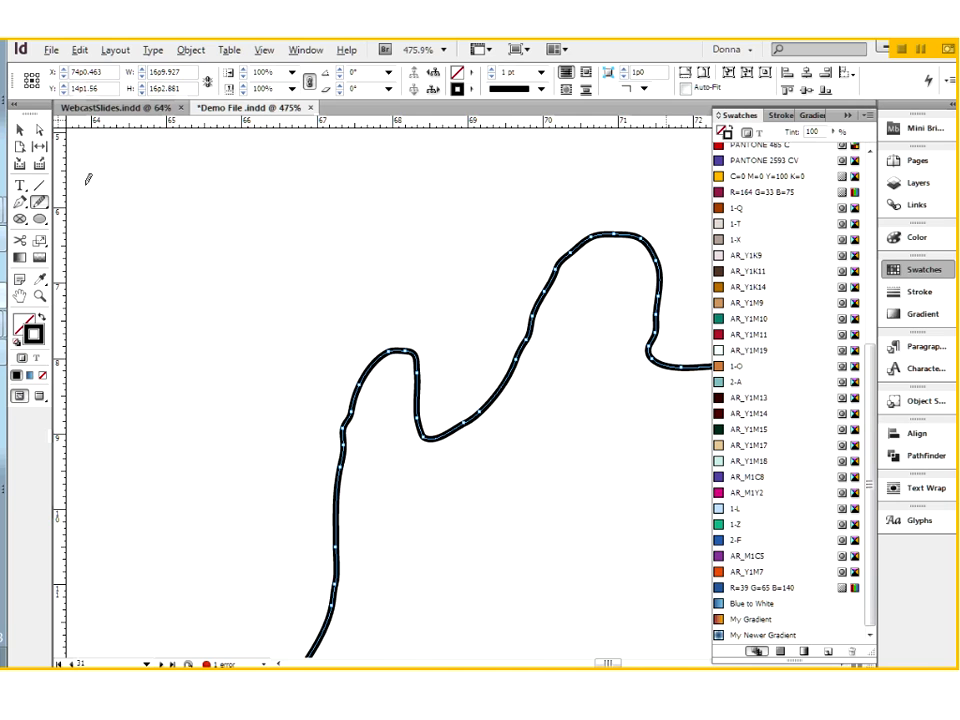
Step: Remove the tip and inner side of the hand's smallest finger from the path with the Erase tool
click(41, 206)
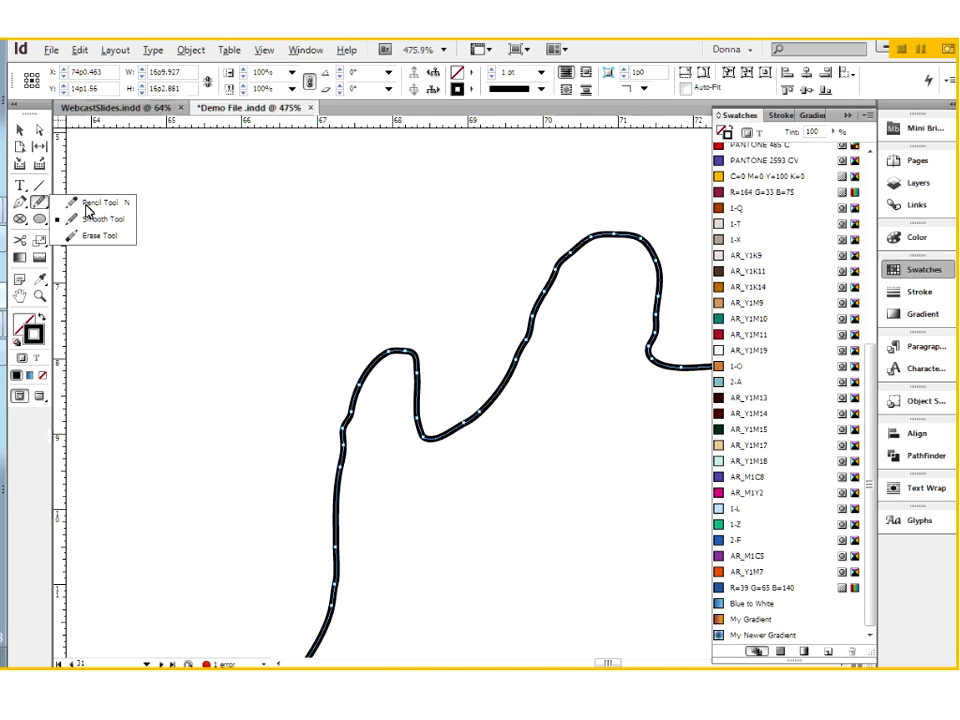
click(90, 236)
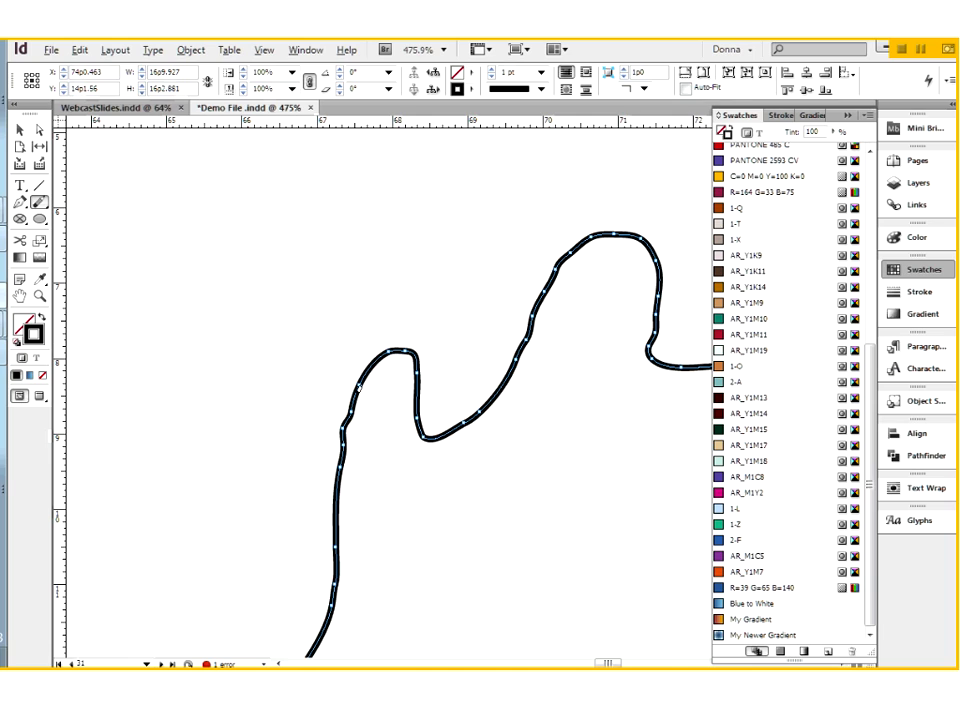
mouse_move(353, 398)
mouse_down()
mouse_move(397, 349)
mouse_move(427, 438)
mouse_up()
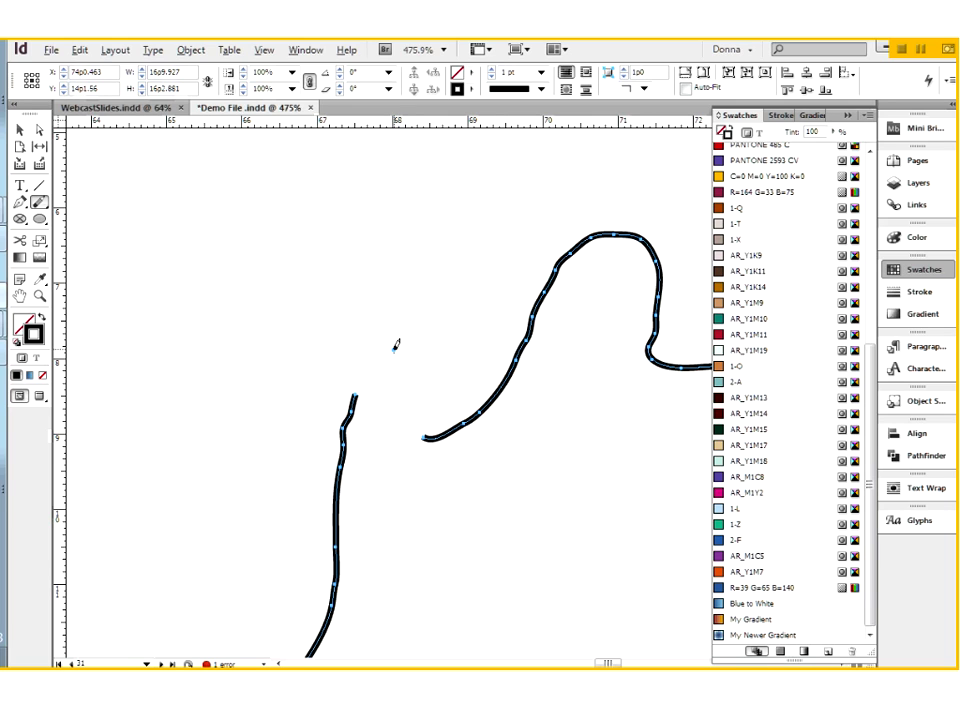
Step: Reselect the hand path and erase the bottom of the curve beside the smallest finger with the Erase tool
drag(394, 350, 402, 356)
key(ctrl+shift+a)
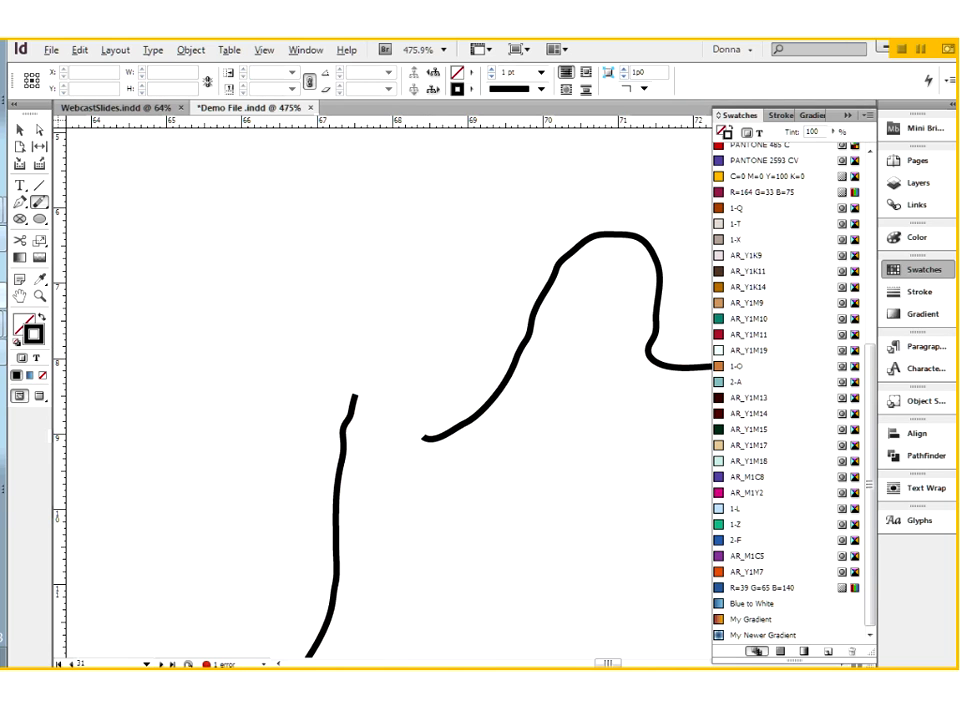
key(v)
click(444, 434)
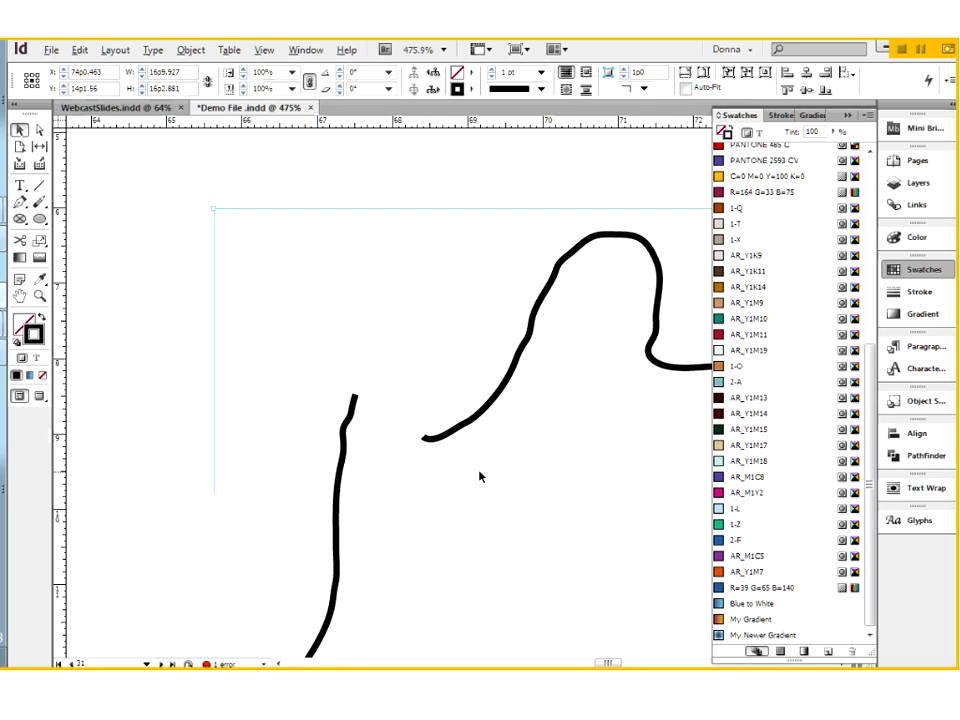
click(41, 131)
key(n)
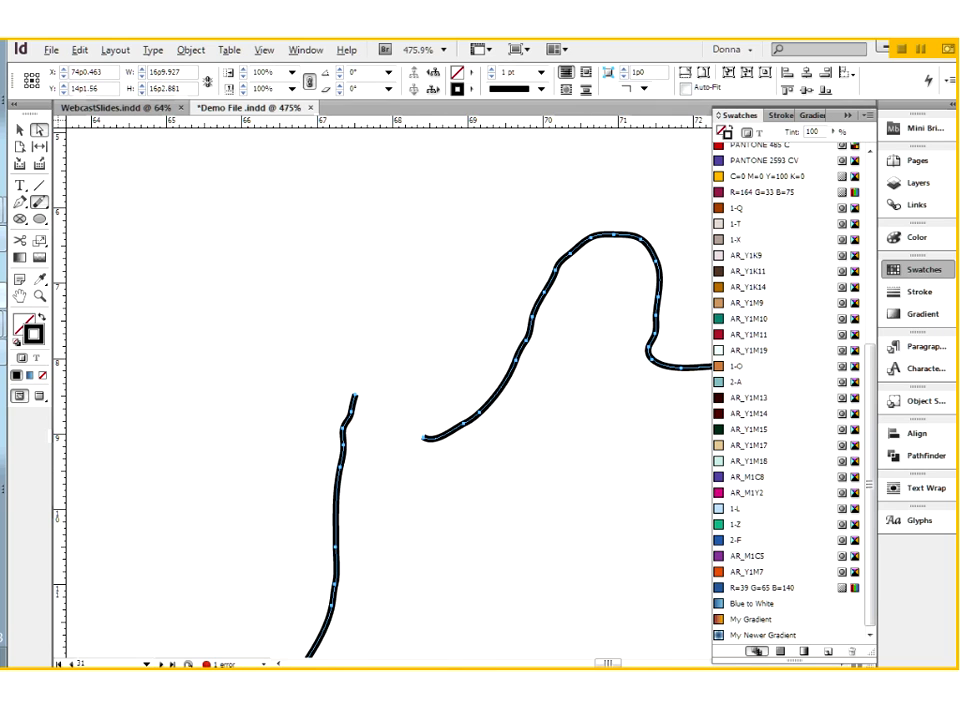
mouse_move(466, 419)
mouse_down()
mouse_move(489, 403)
mouse_move(420, 429)
mouse_up()
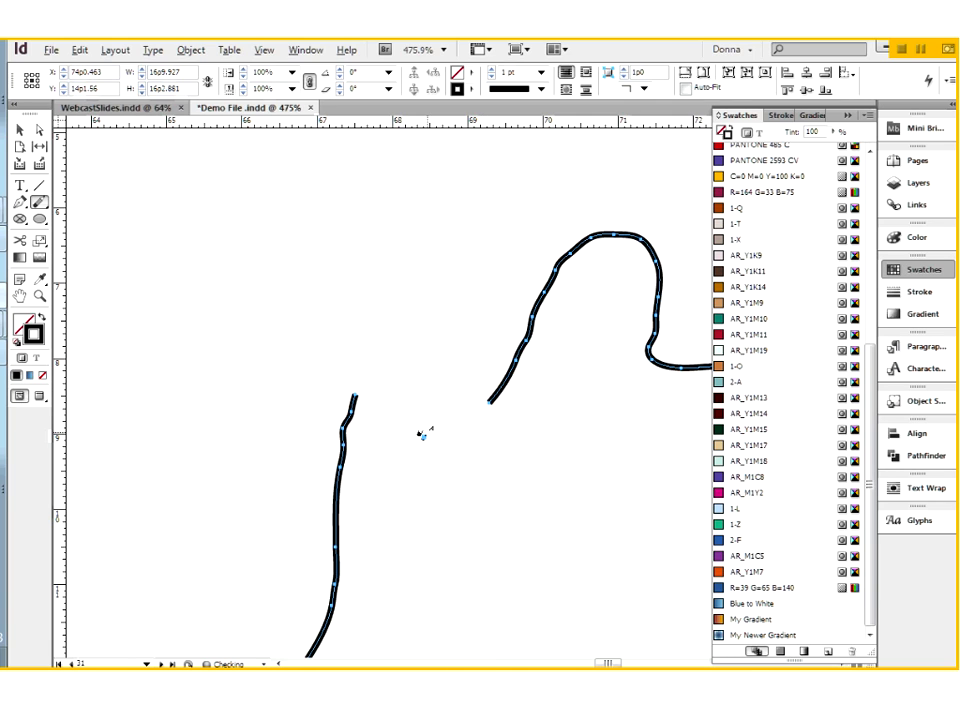
click(424, 437)
click(423, 437)
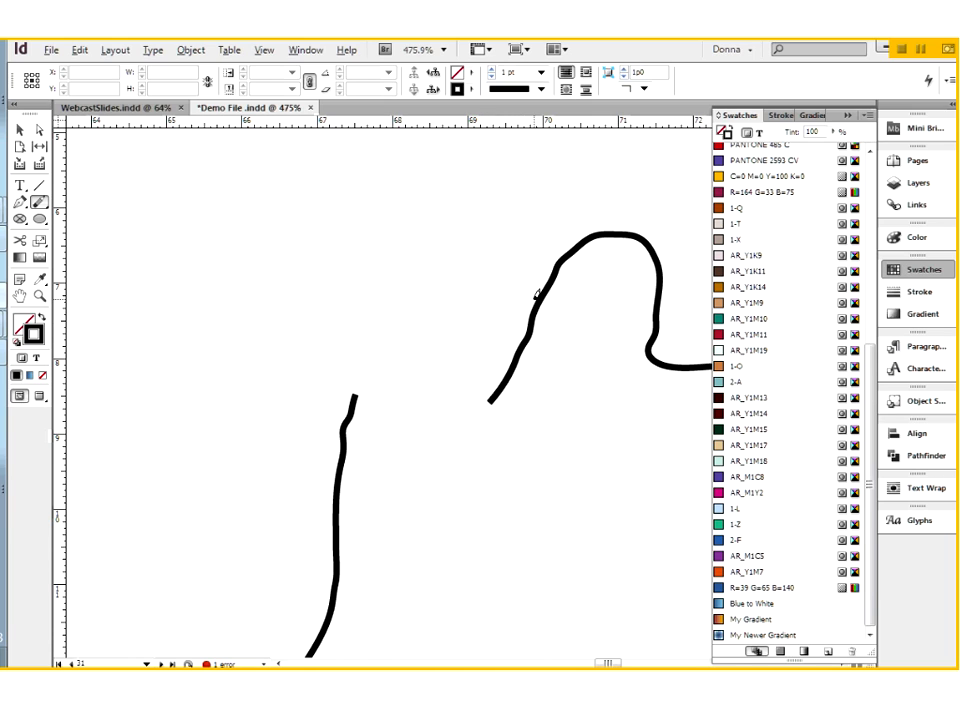
Step: Undo the erasures on the hand outline, then give the closed shape the AR_M1C5 fill with no stroke
key(ctrl+0)
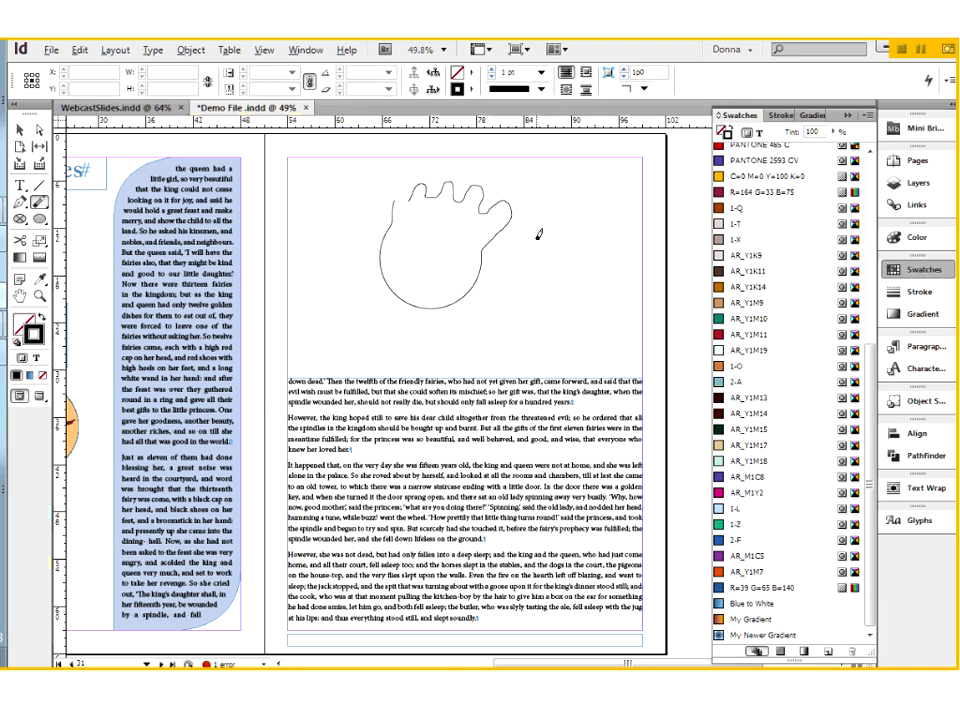
key(ctrl+z)
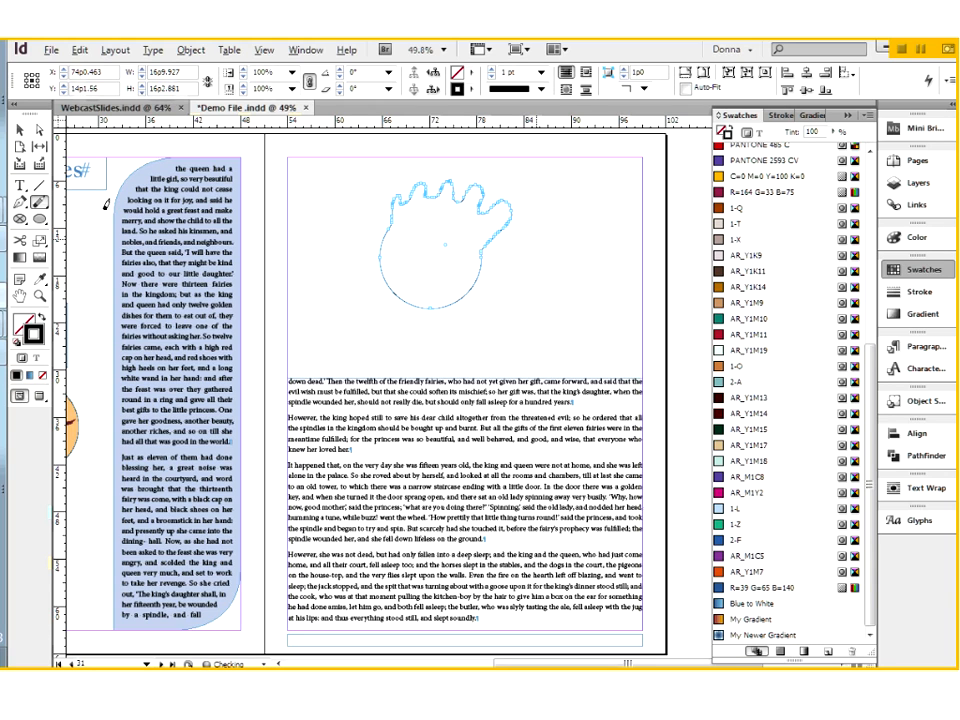
click(19, 130)
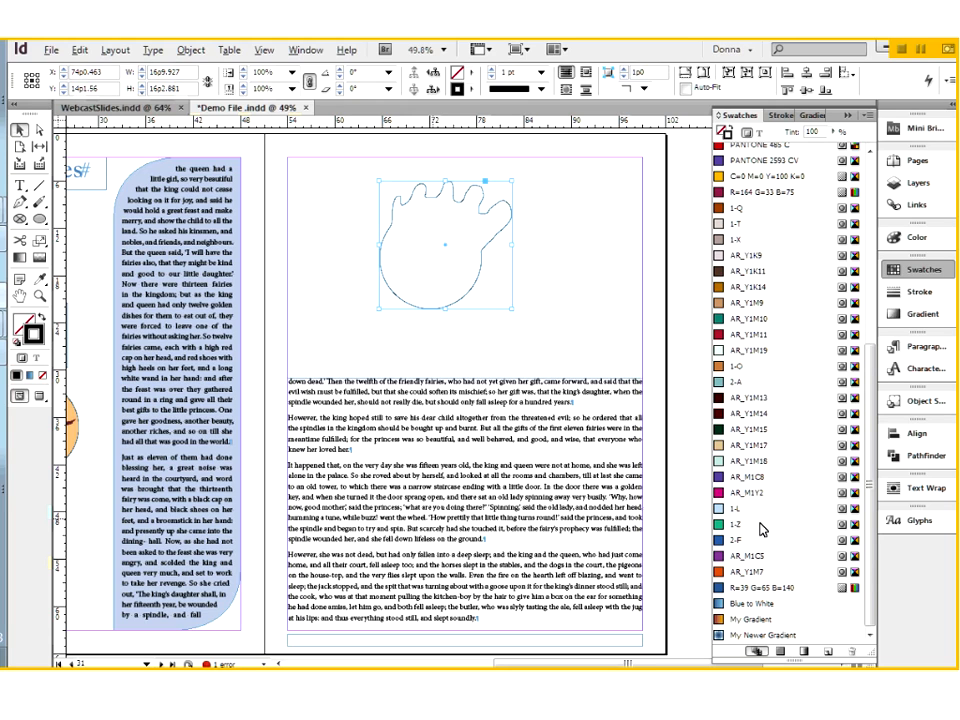
click(721, 556)
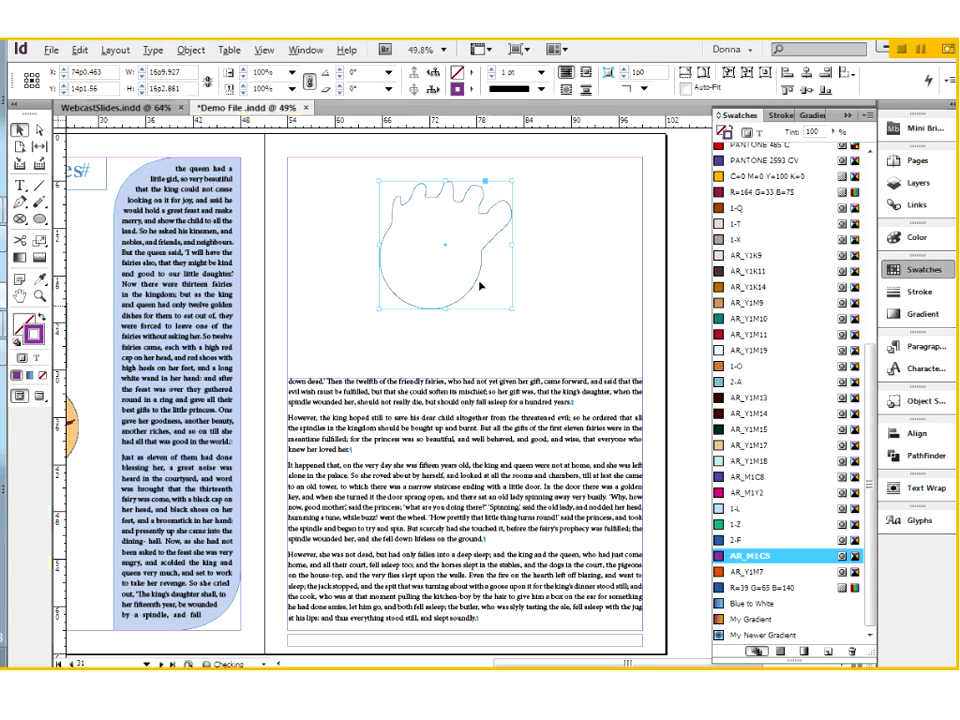
click(42, 318)
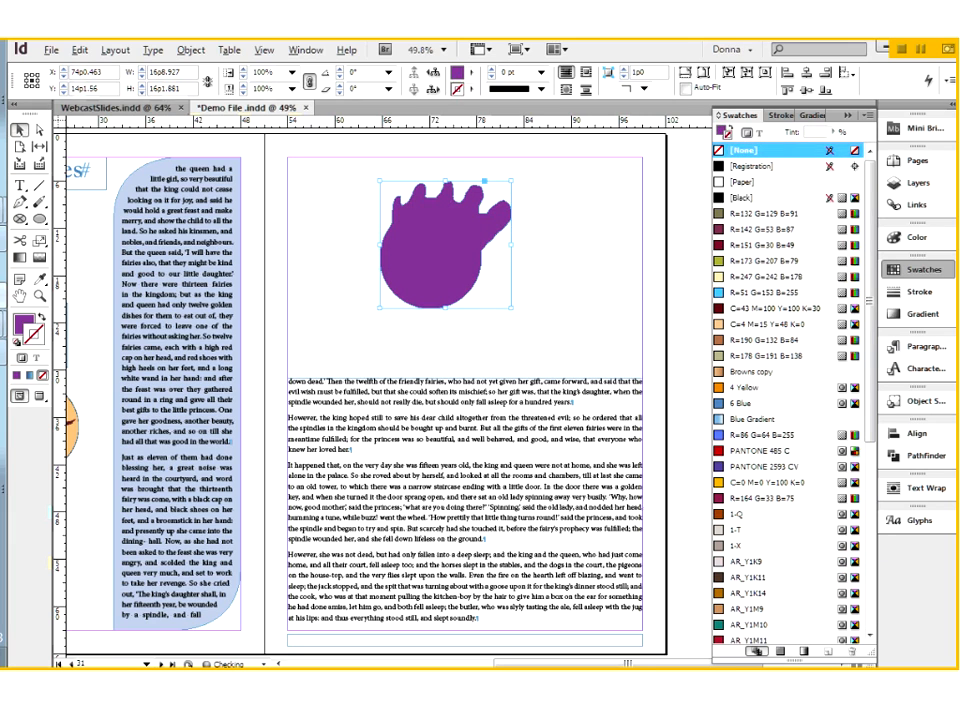
key(ctrl+shift+a)
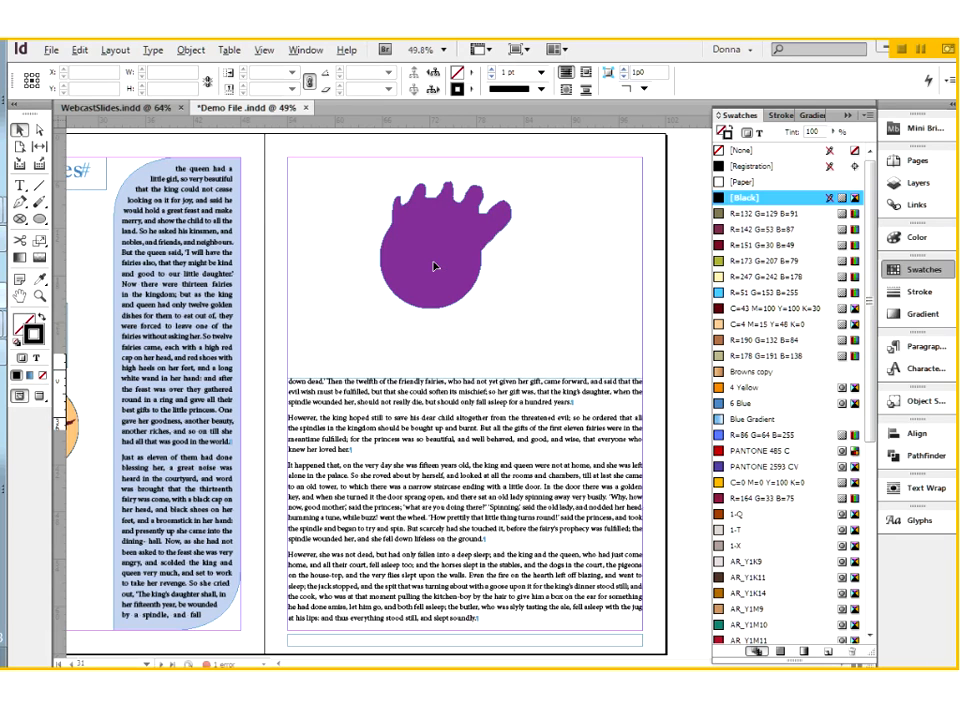
Step: Delete the hand shape and place the image 02_d.psd in the empty area above the text
click(434, 267)
key(Delete)
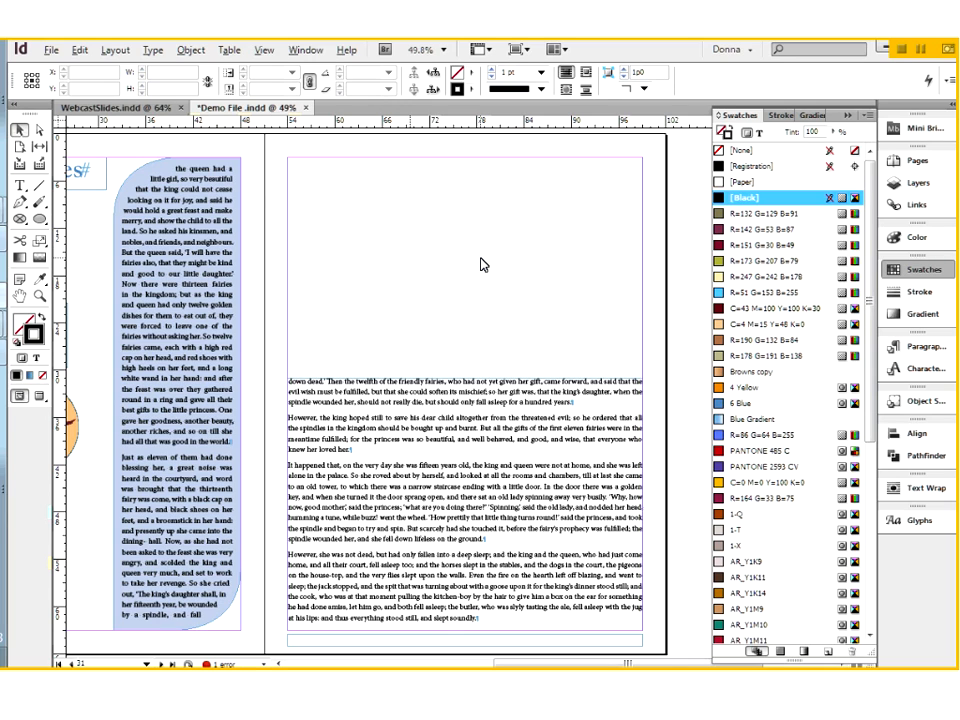
key(ctrl+d)
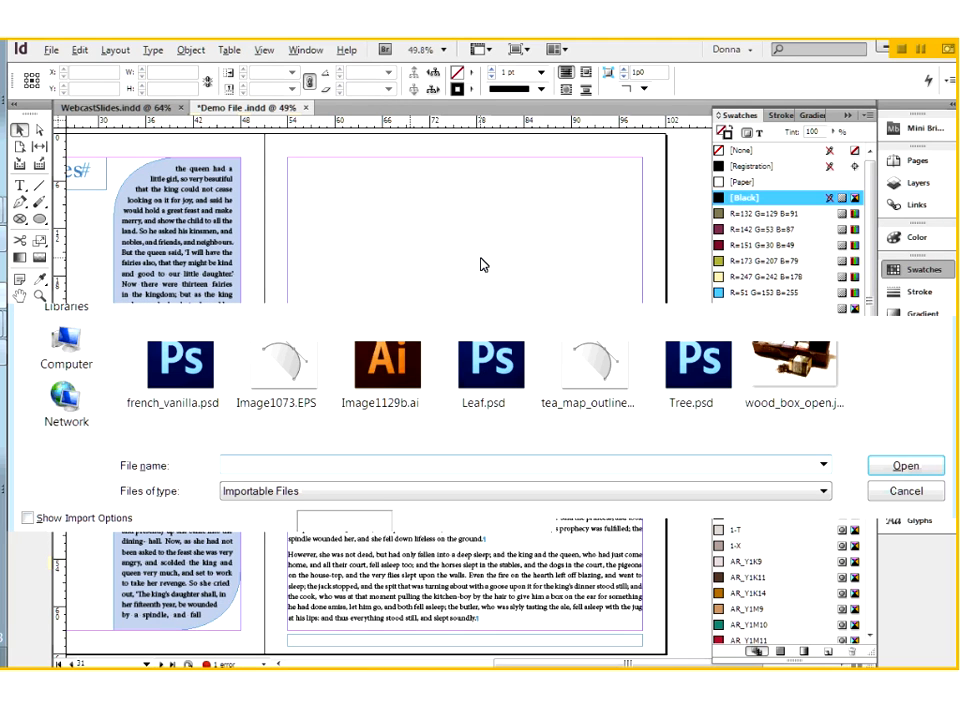
click(270, 354)
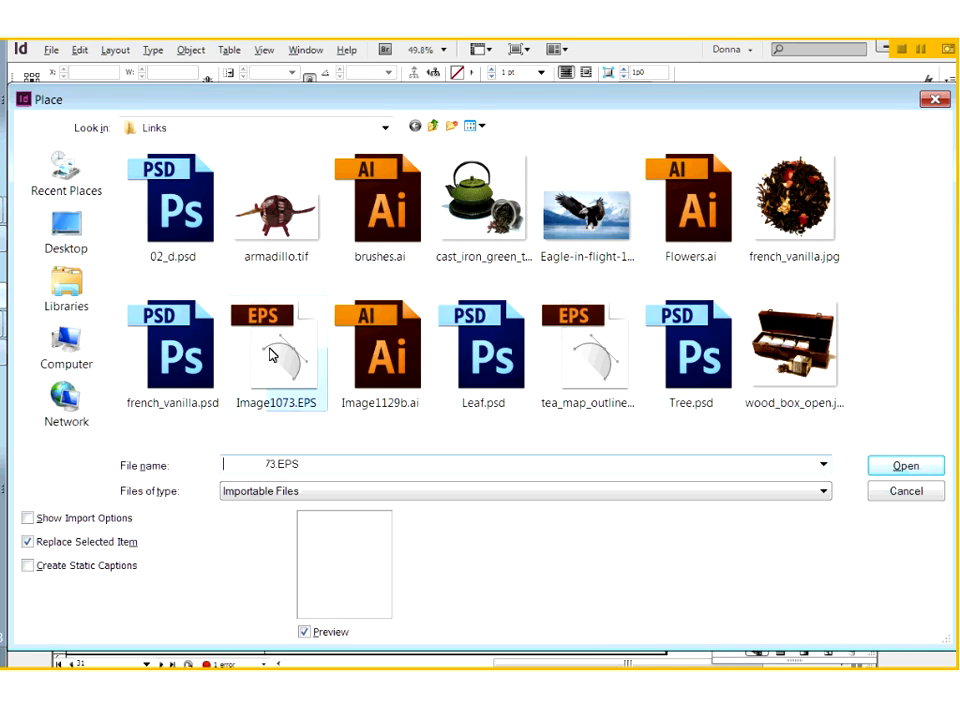
click(380, 348)
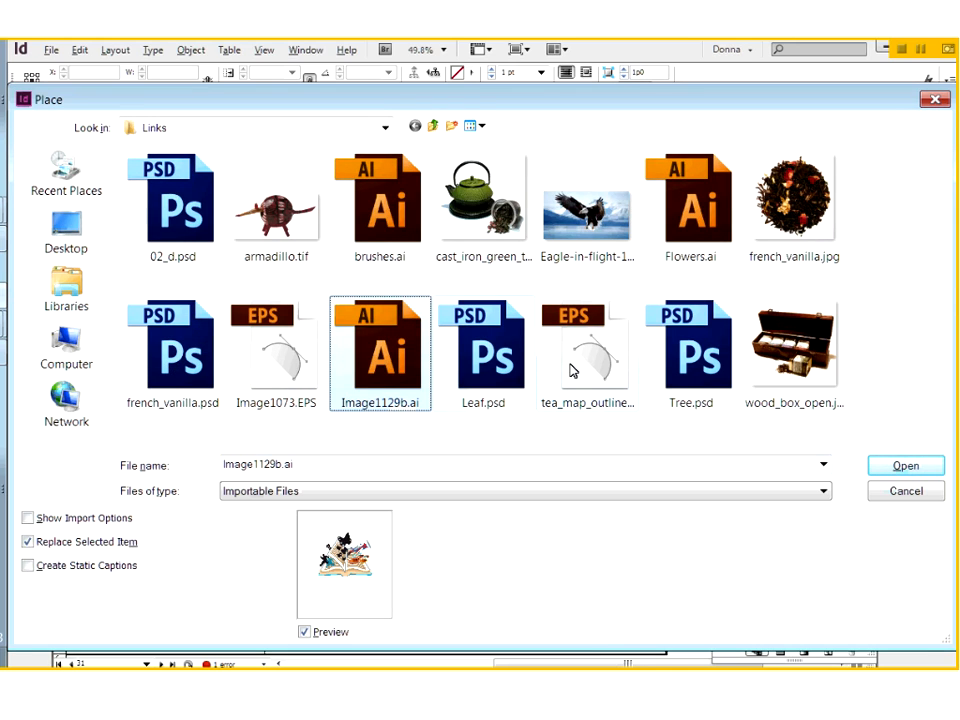
click(186, 228)
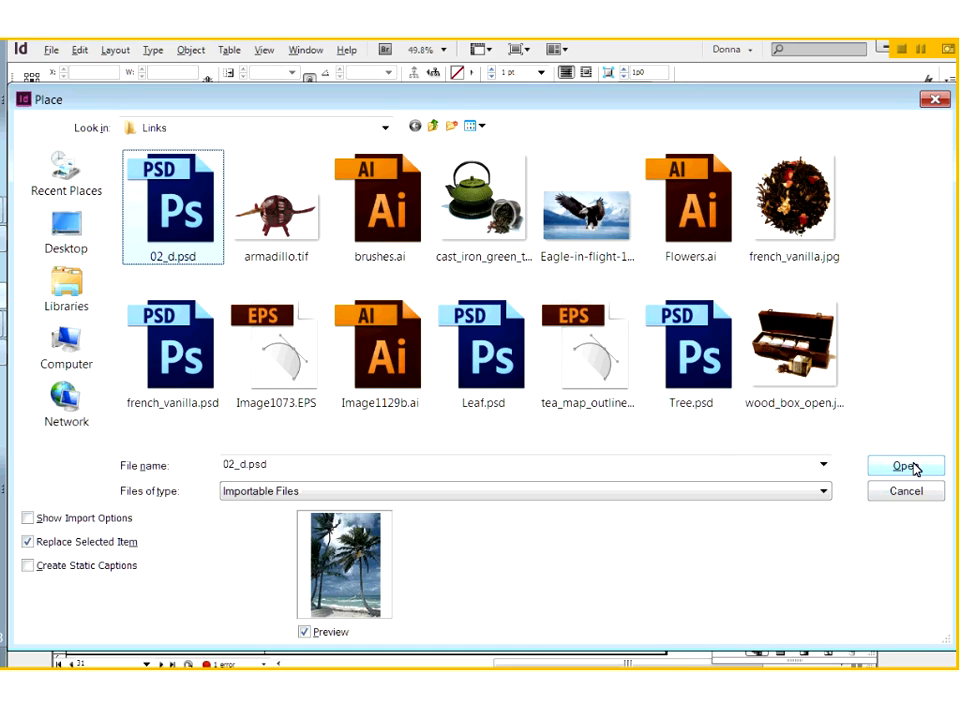
click(906, 466)
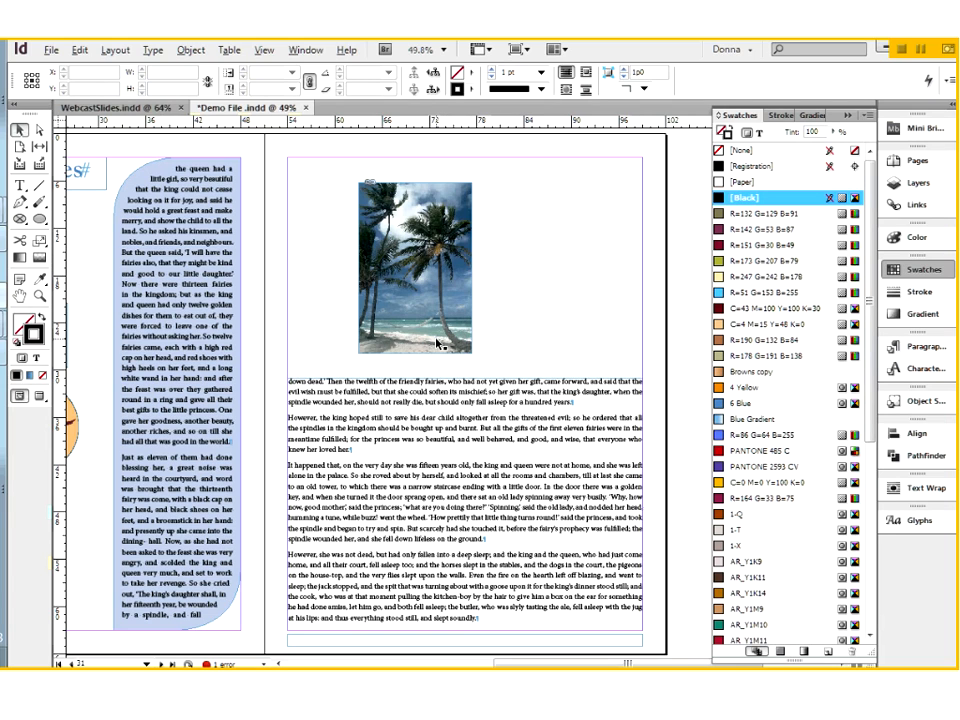
Step: Move the palm image to the left margin and duplicate it twice to form a row of three images
click(441, 210)
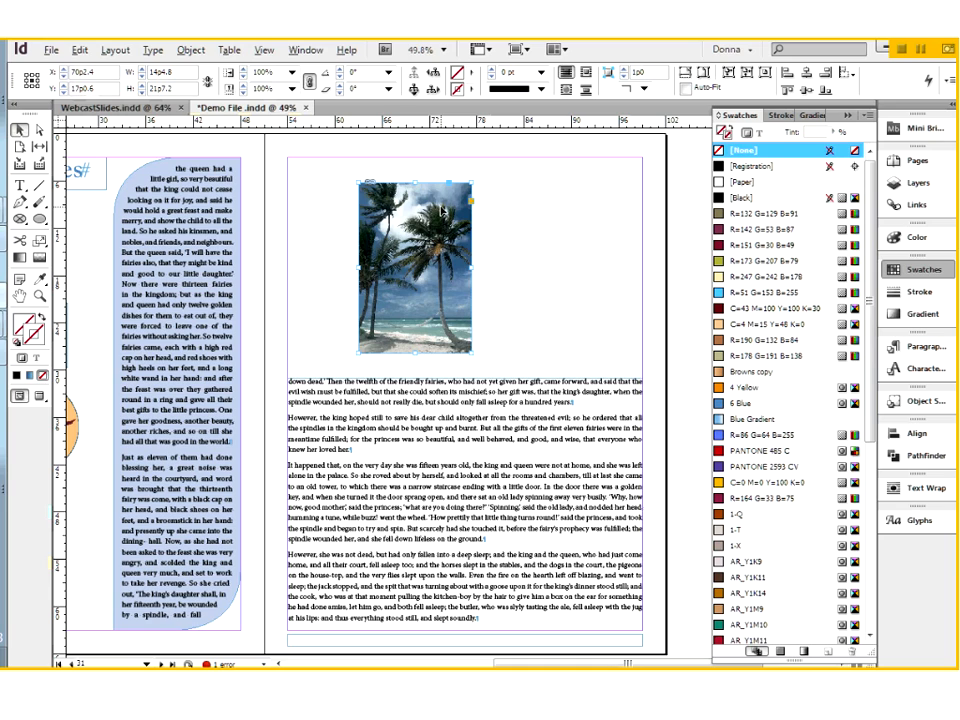
drag(441, 210, 326, 217)
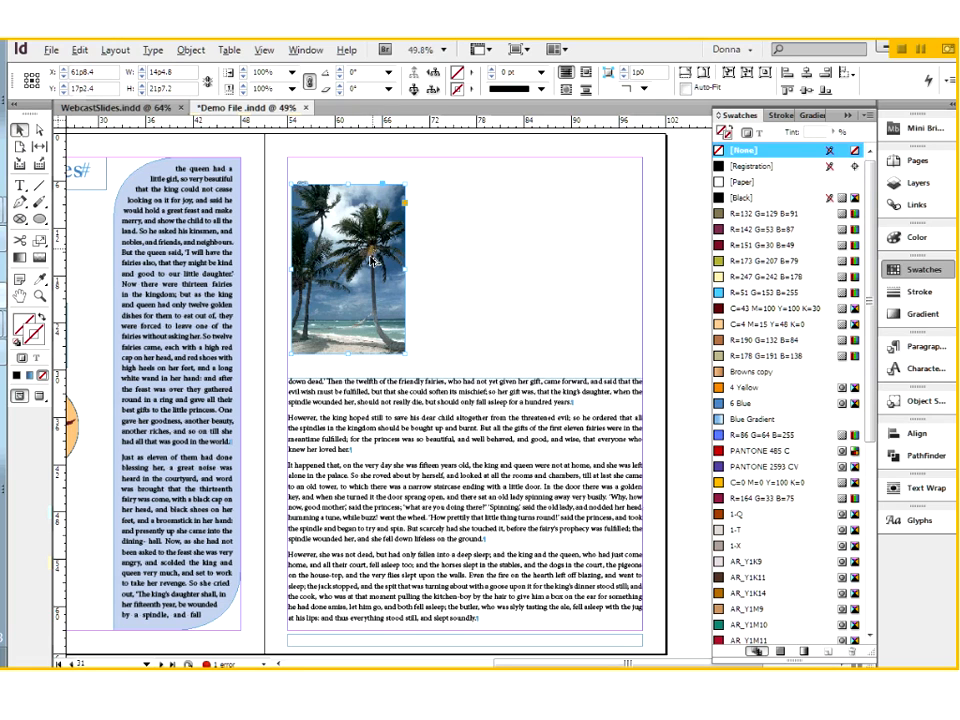
key(alt)
key(alt)
drag(377, 262, 507, 291)
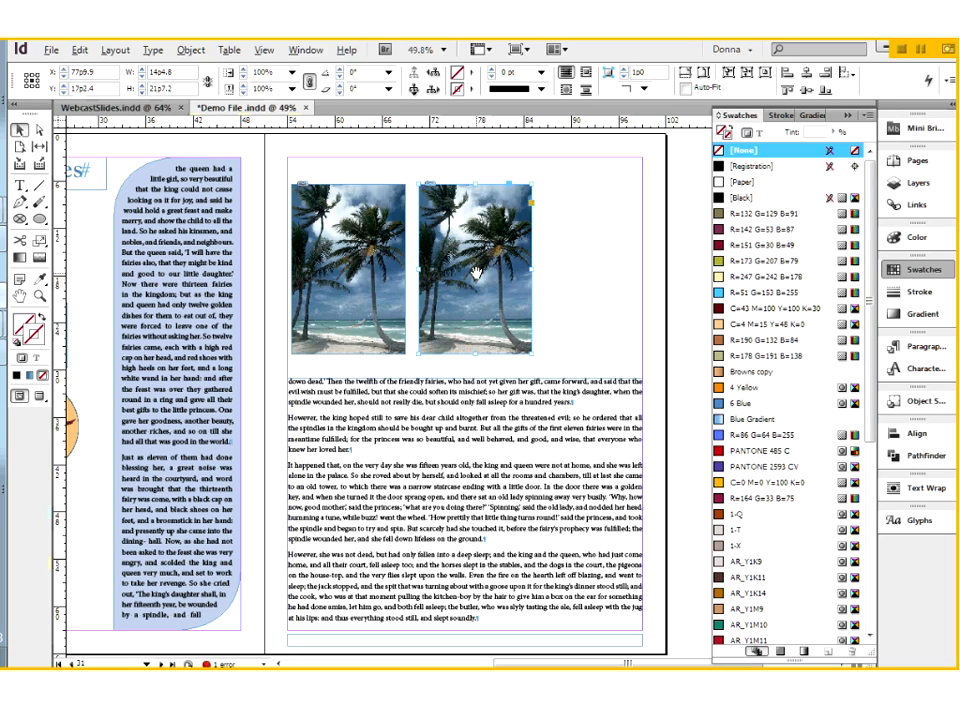
drag(483, 277, 597, 268)
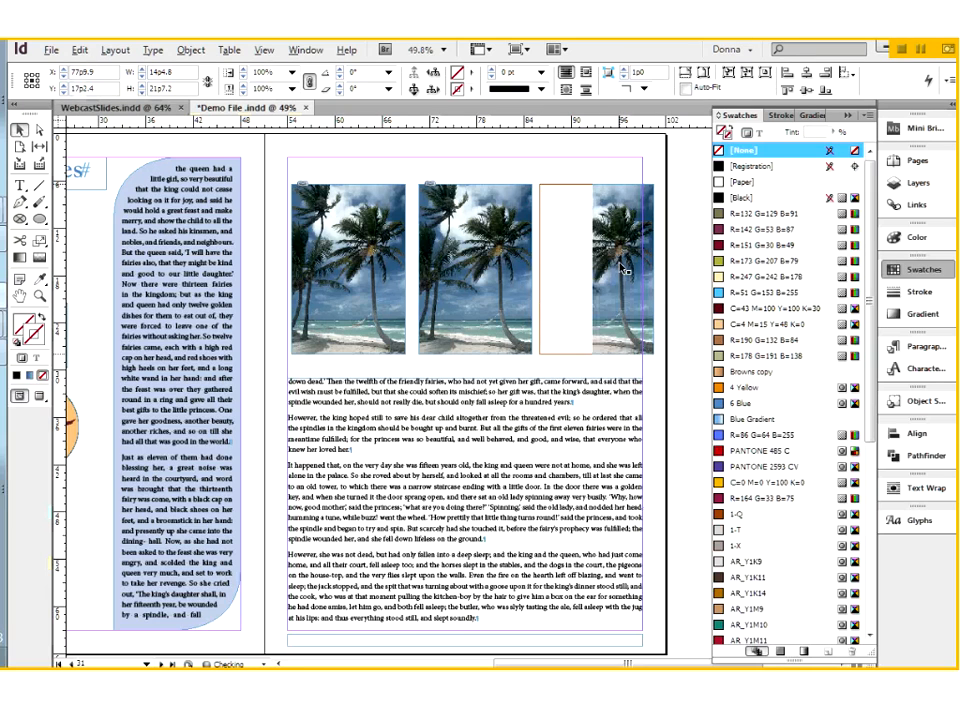
click(367, 174)
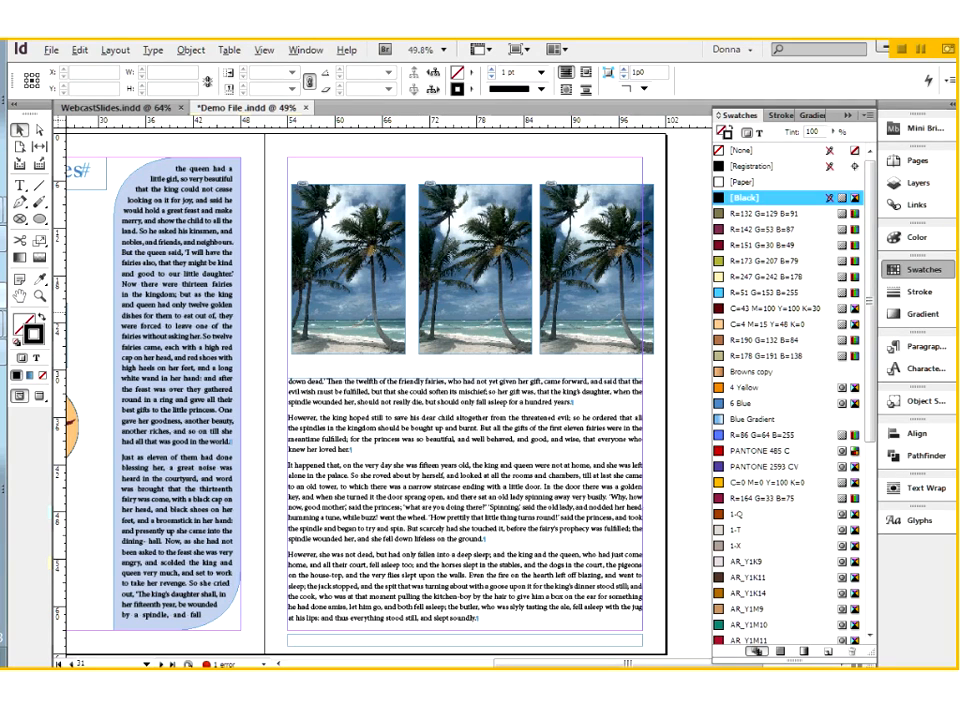
Step: Convert the first palm image's frame to a beveled rectangle
click(402, 219)
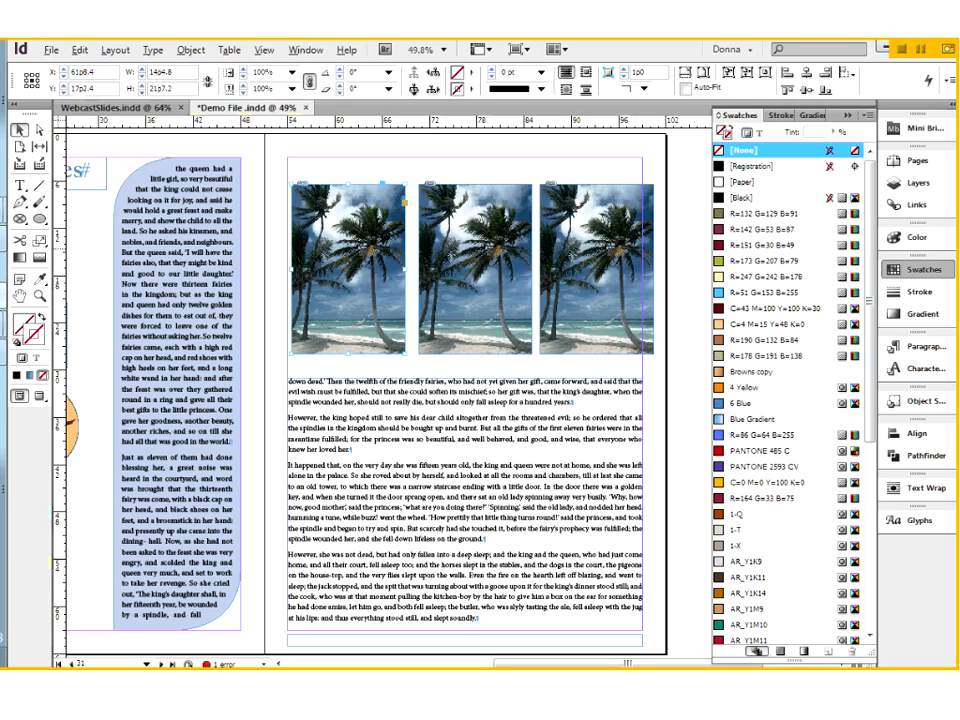
click(188, 50)
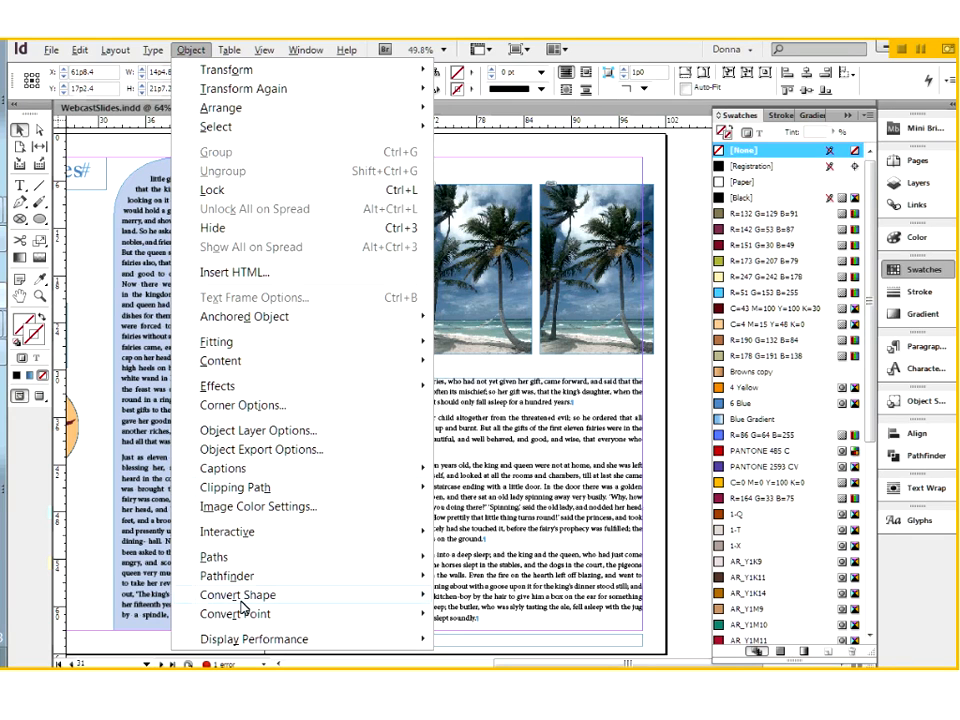
mouse_move(243, 605)
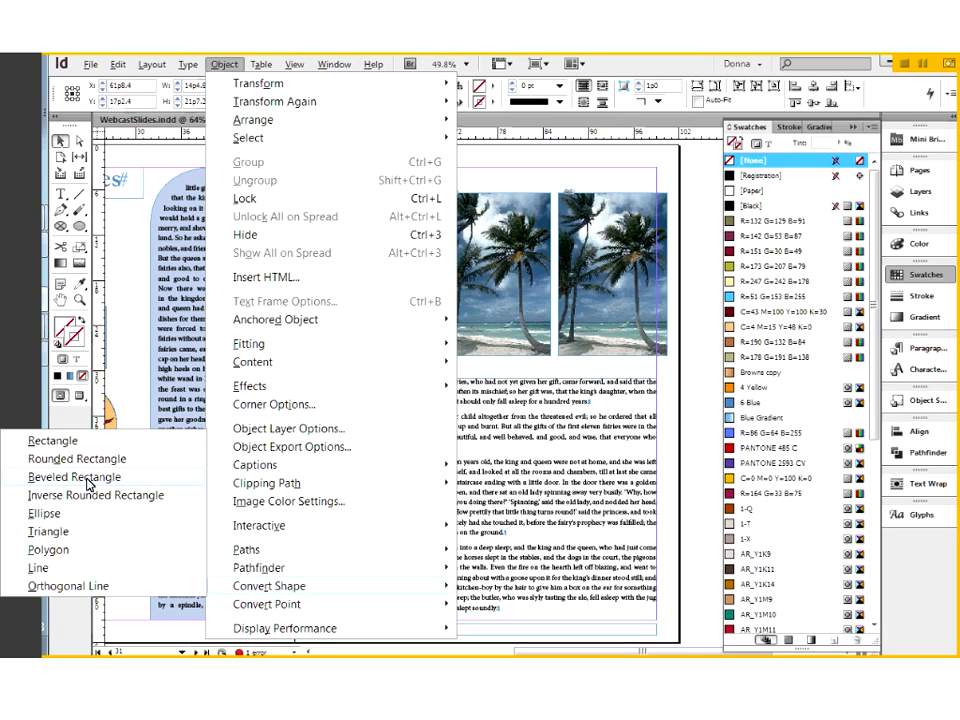
click(88, 484)
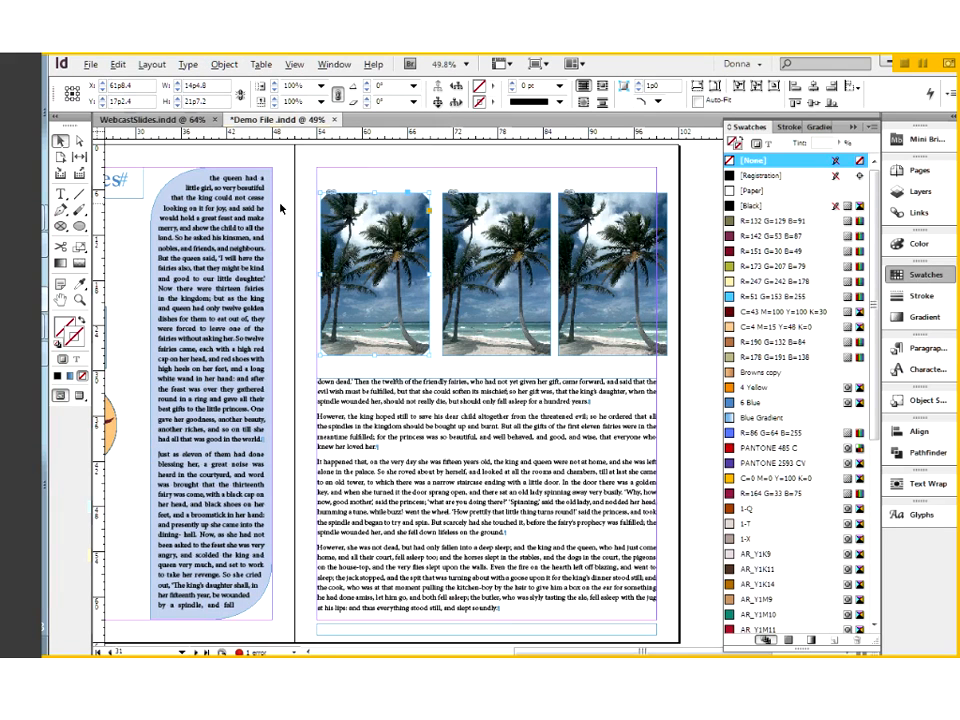
click(433, 181)
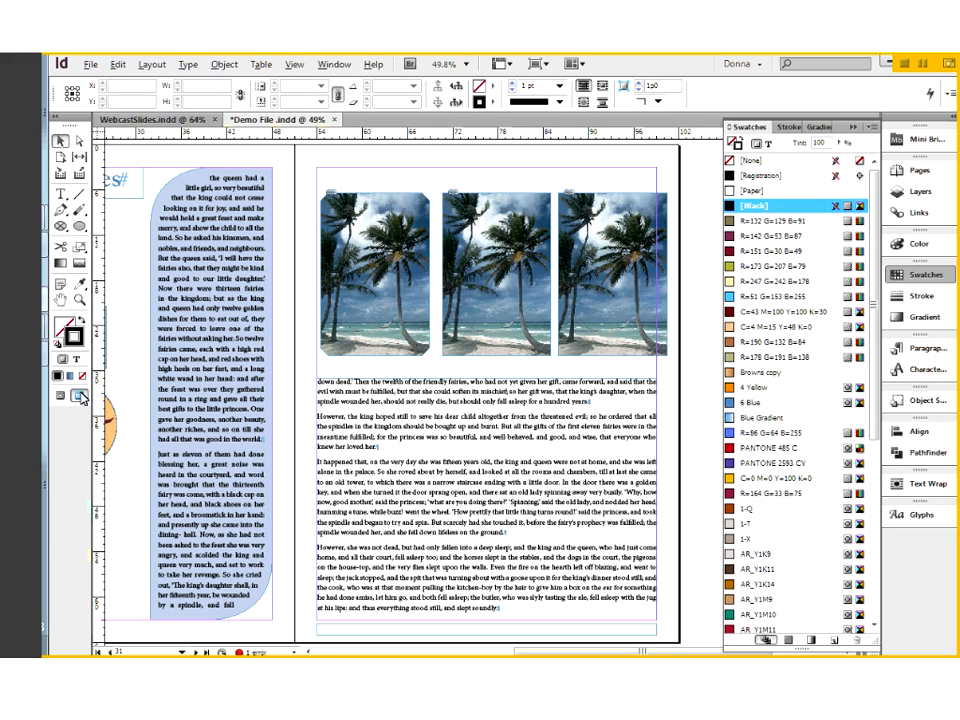
Step: Show the page in Preview mode and convert the middle palm image's frame to a triangle
click(80, 396)
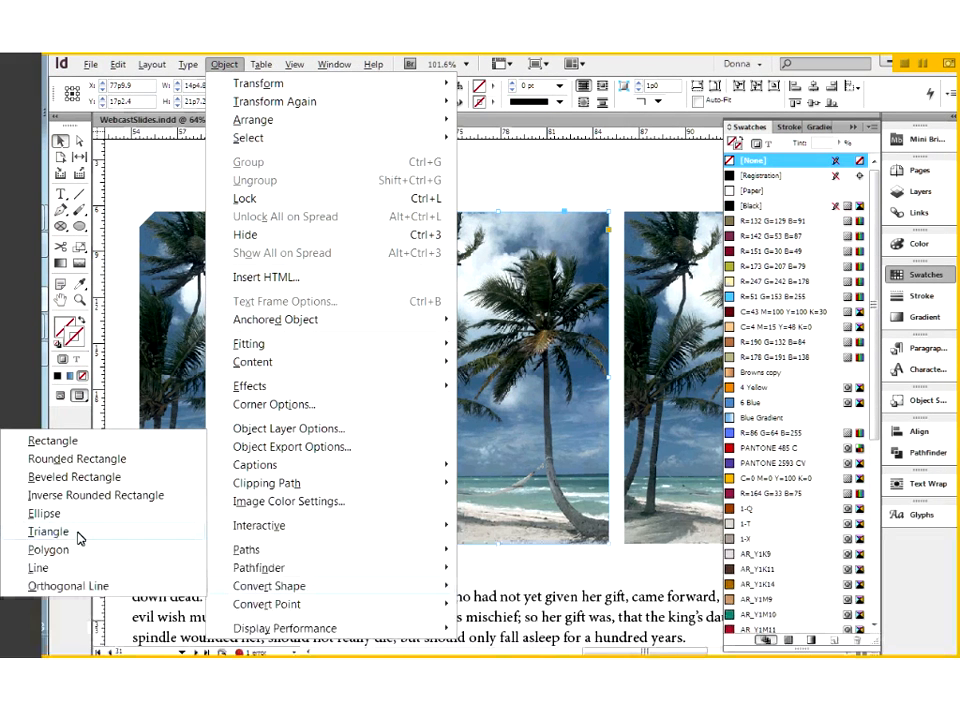
click(79, 538)
click(555, 160)
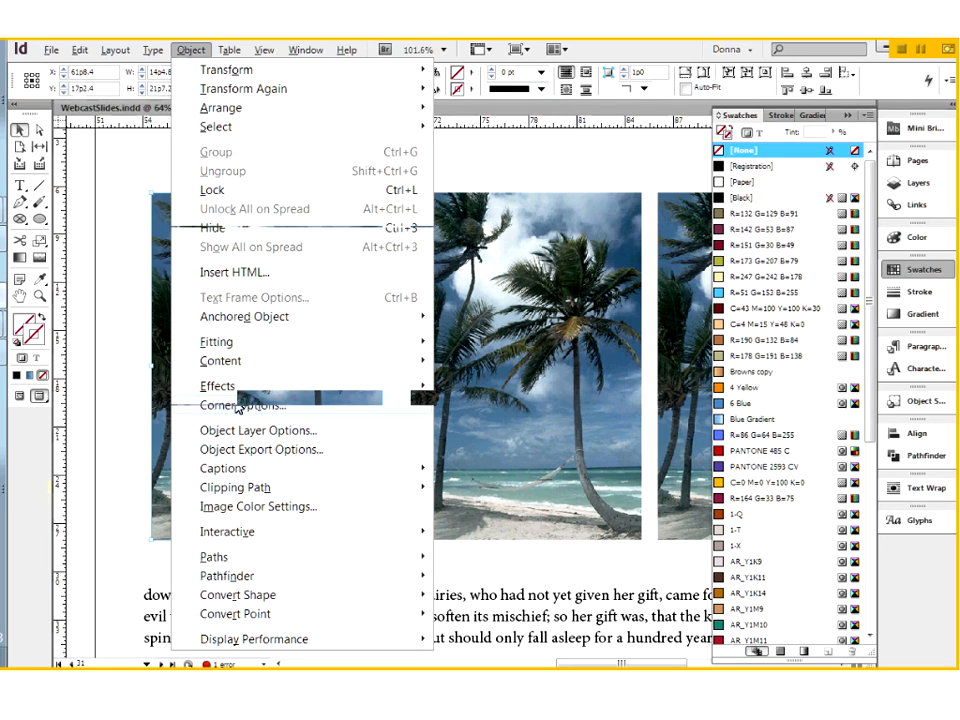
Step: Apply 1p0 Bevel corners to all four corners of the first palm image with Corner Options
click(237, 405)
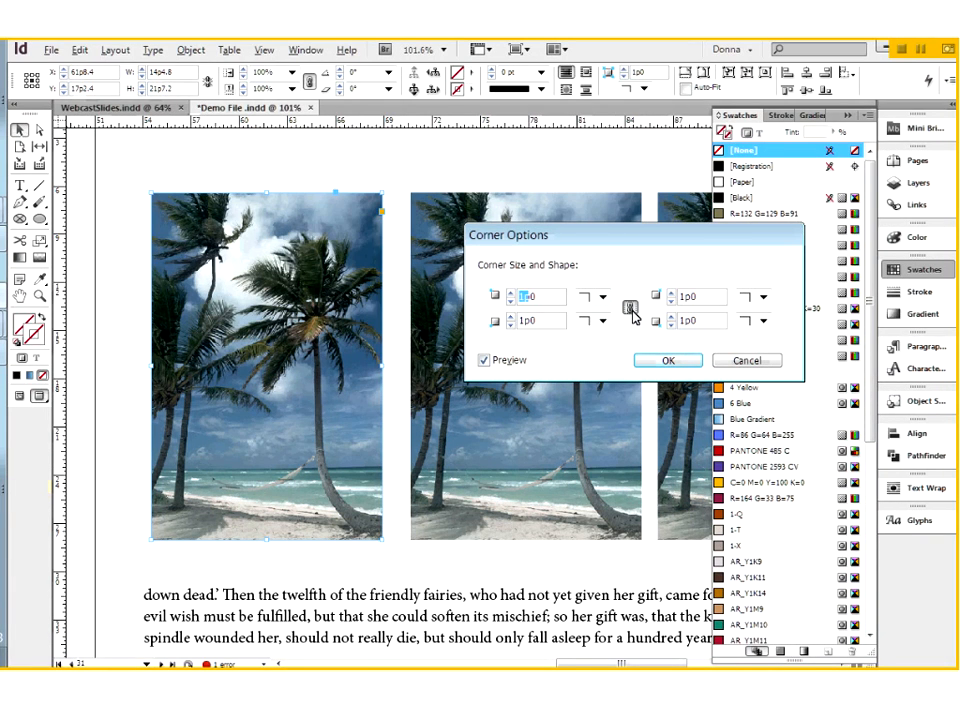
click(560, 302)
click(603, 297)
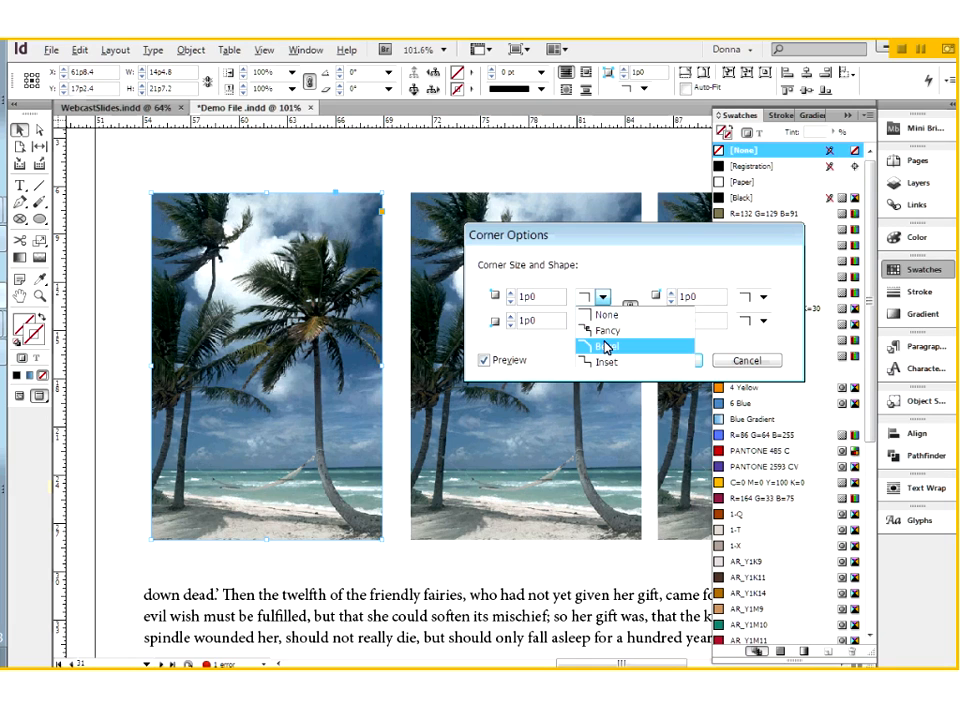
click(606, 346)
click(686, 364)
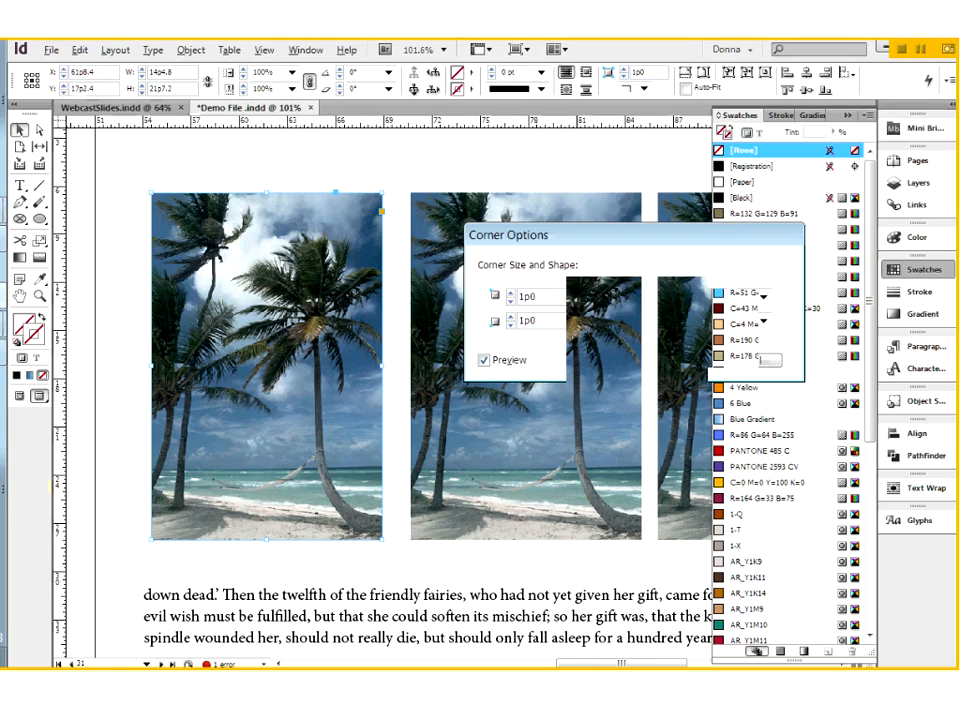
click(372, 549)
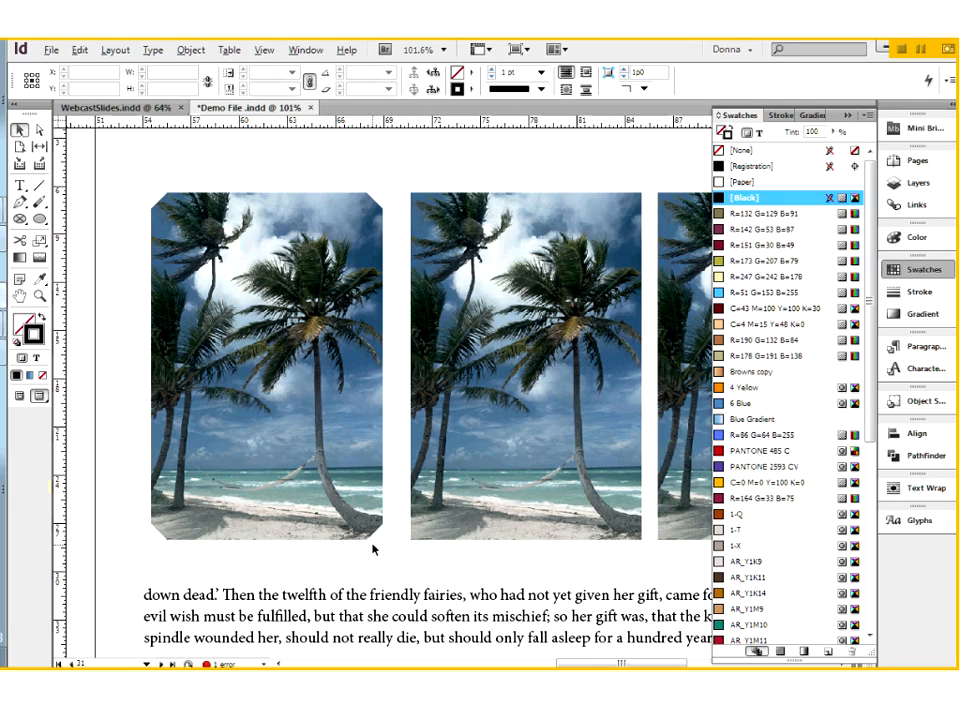
Step: Increase the bevelled corners of the first palm image to 3p0 on all four corners with Corner Options
click(355, 217)
click(193, 52)
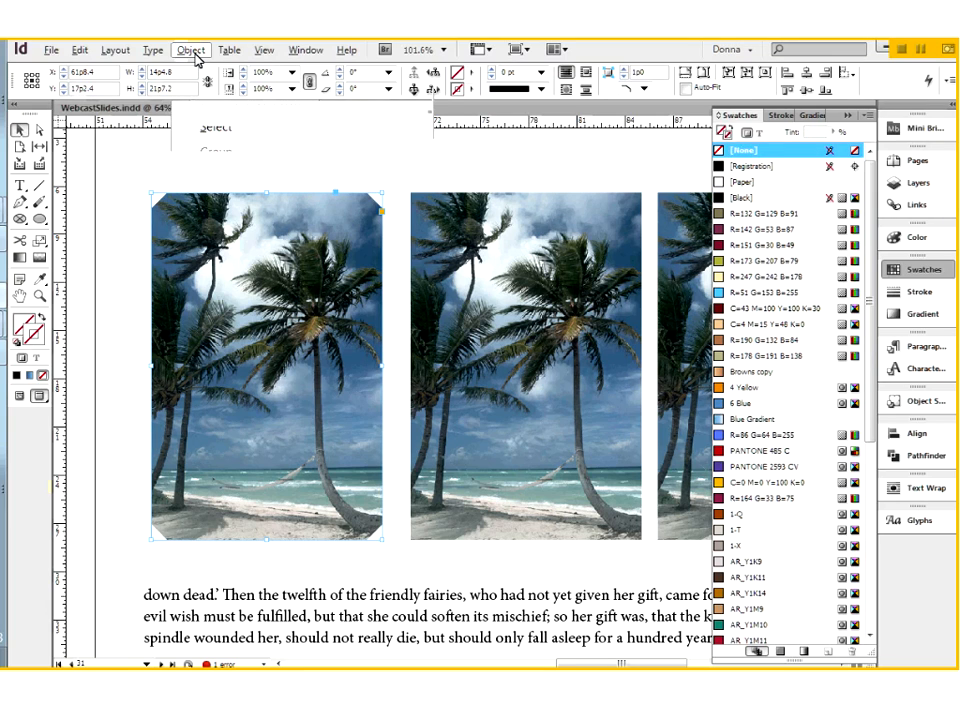
click(224, 378)
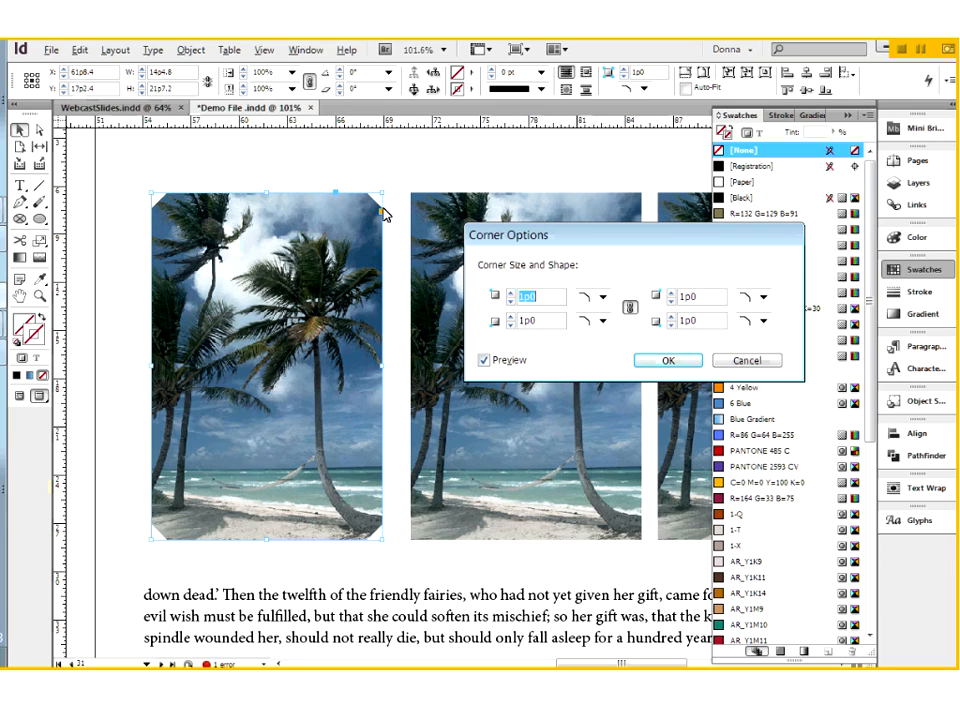
click(511, 293)
click(511, 293)
click(669, 360)
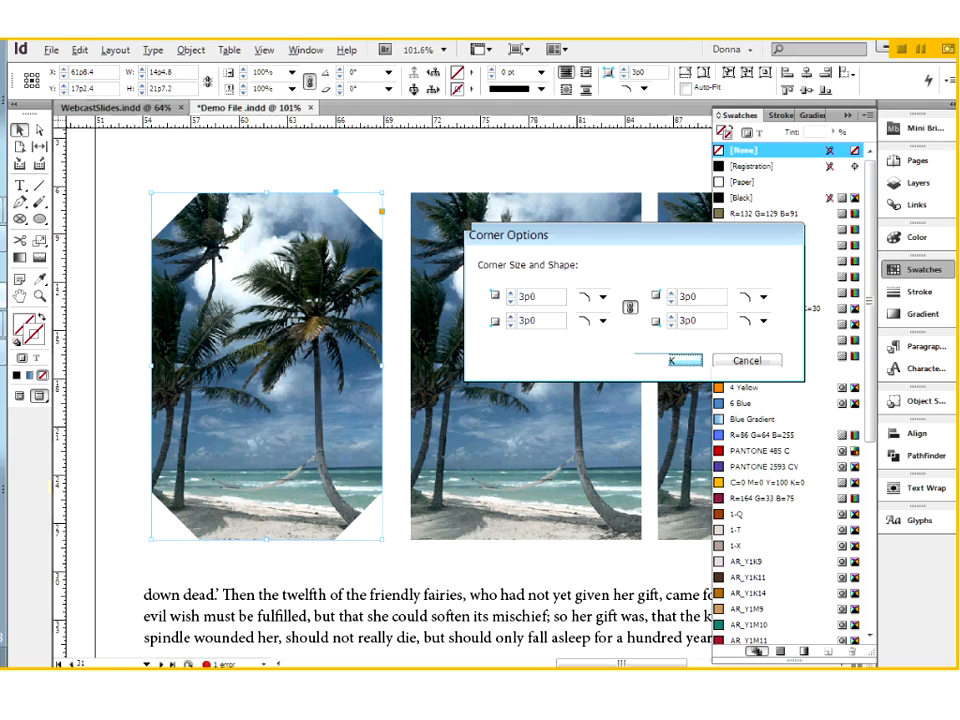
key(ctrl+shift+a)
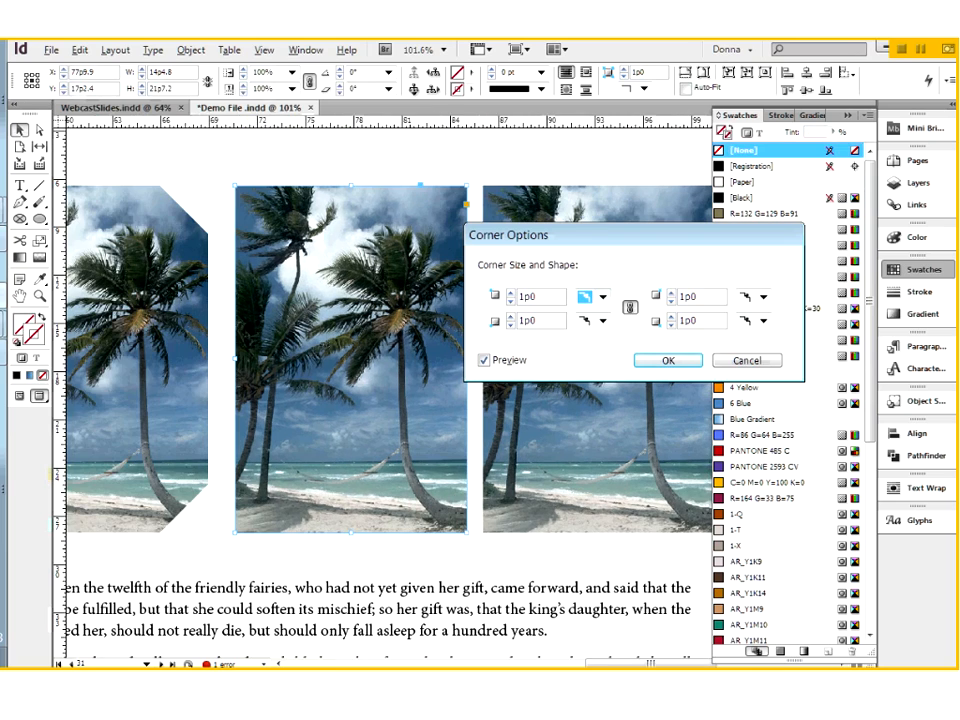
Step: Apply Fancy corners sized 3p0 to all four corners of the middle palm image
click(511, 293)
click(511, 293)
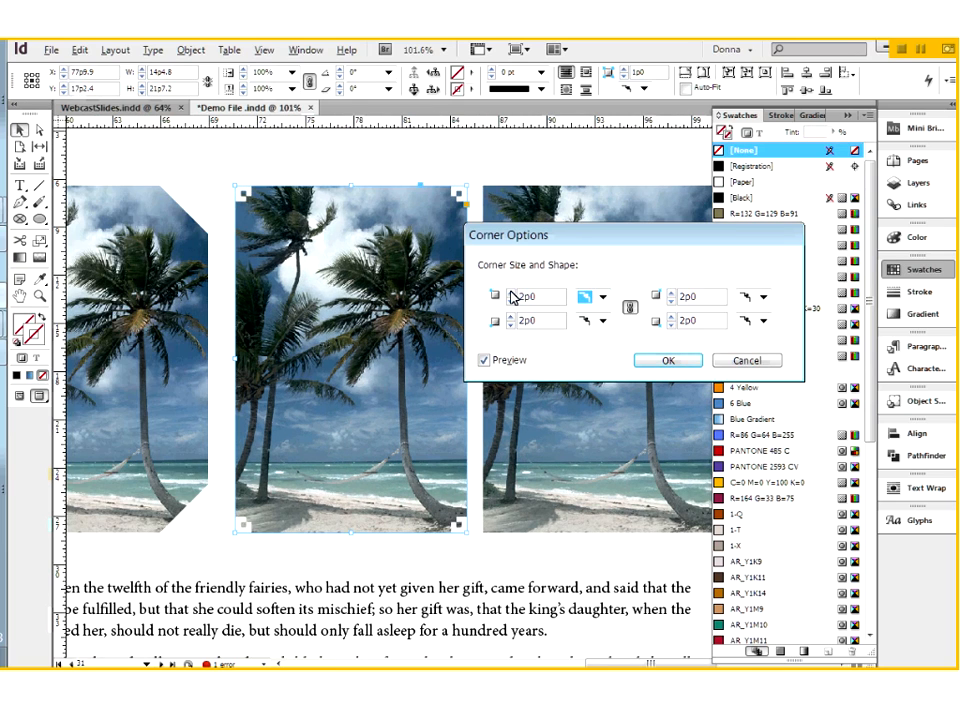
click(664, 362)
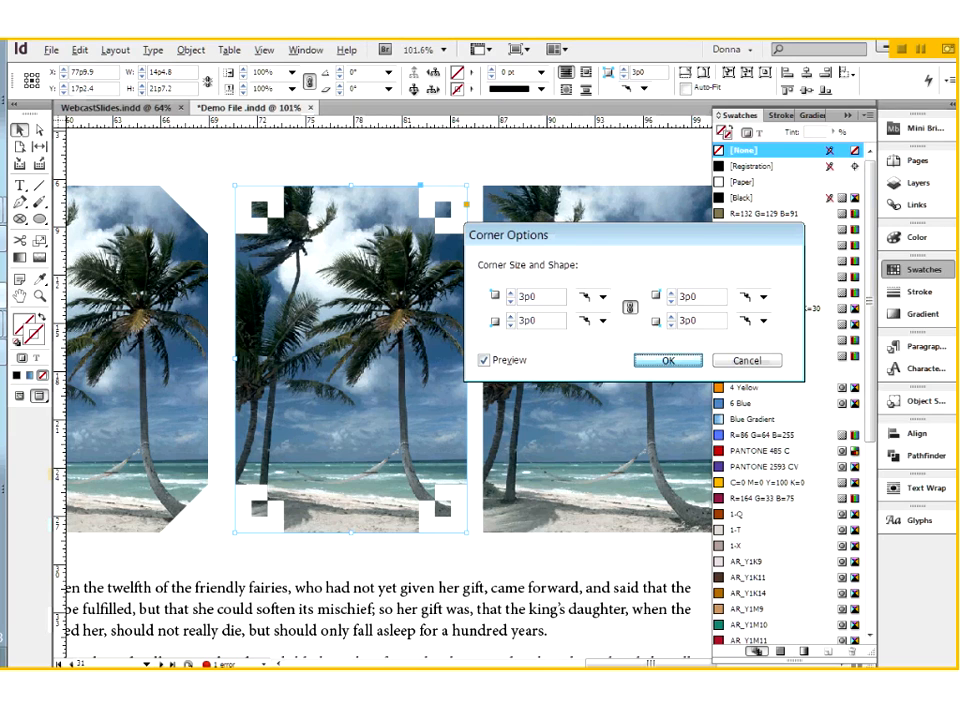
key(ctrl+shift+a)
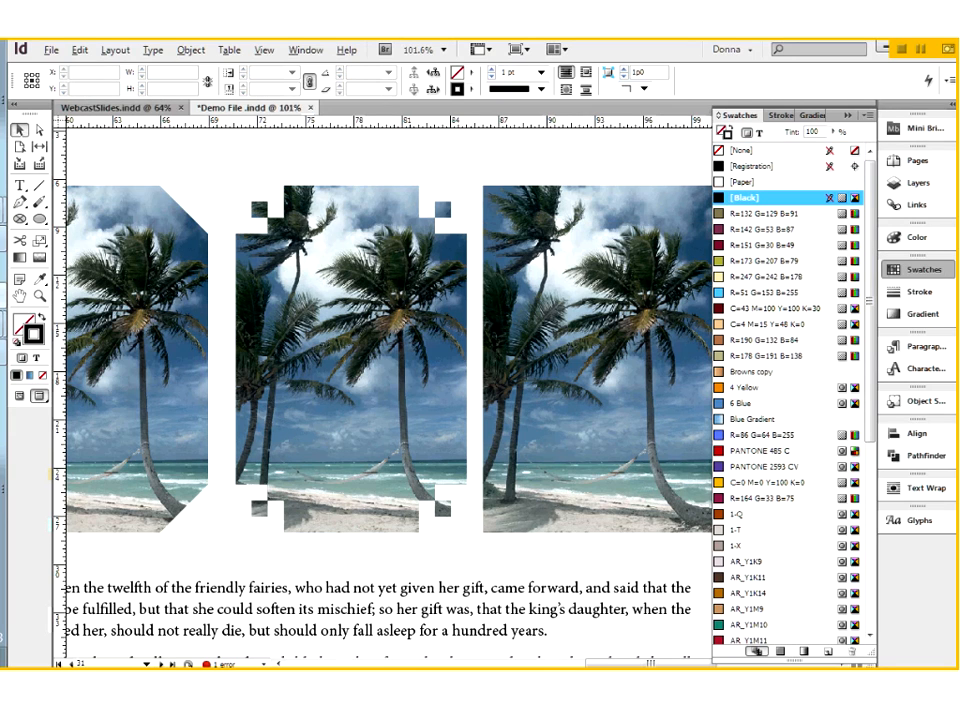
Step: Give the middle palm image individual corners, setting its bottom-left corner to None and its top-left corner to Rounded in Corner Options
click(395, 243)
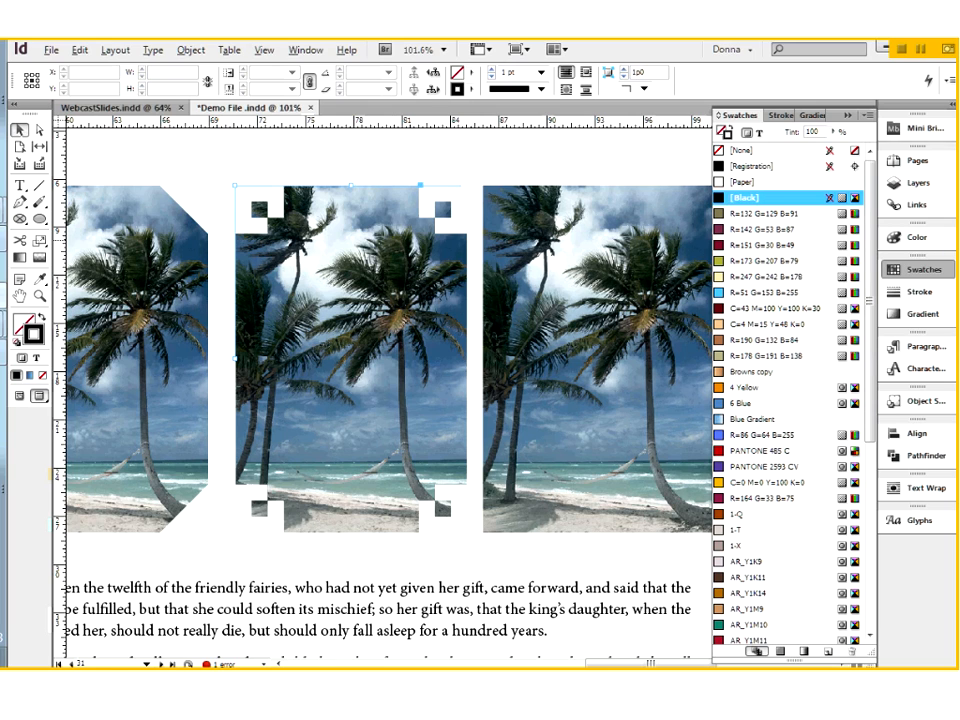
click(190, 49)
click(243, 405)
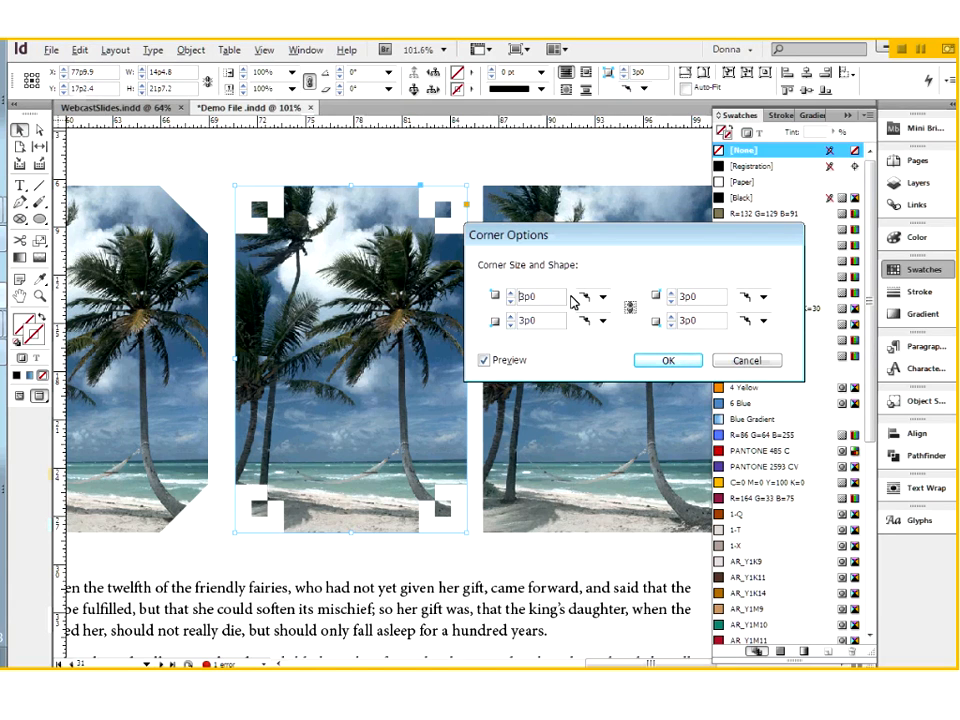
click(603, 322)
click(607, 418)
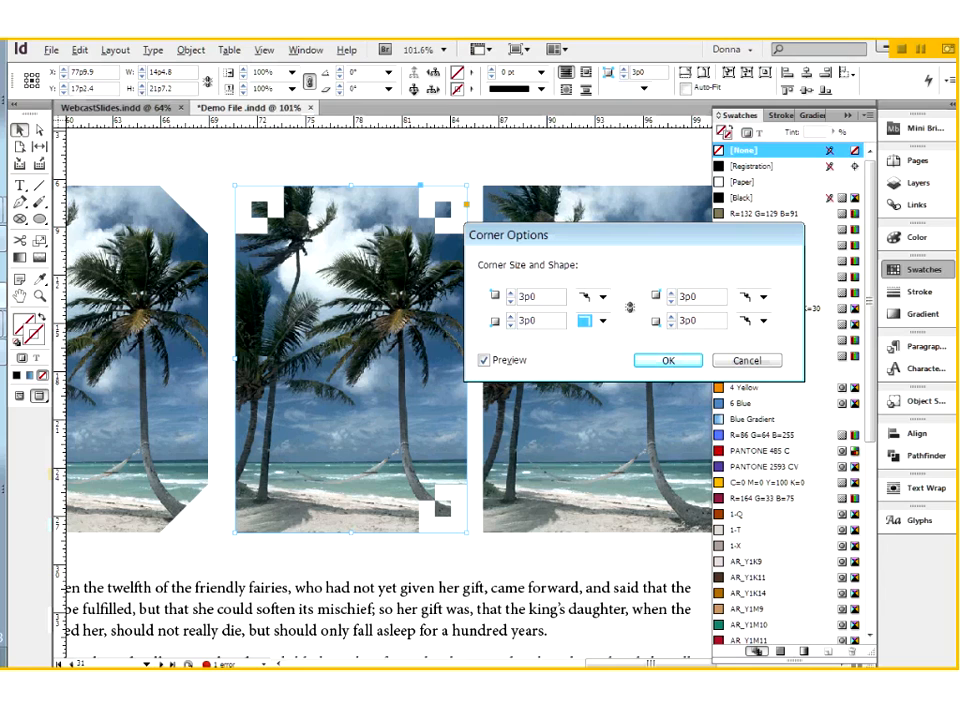
click(603, 296)
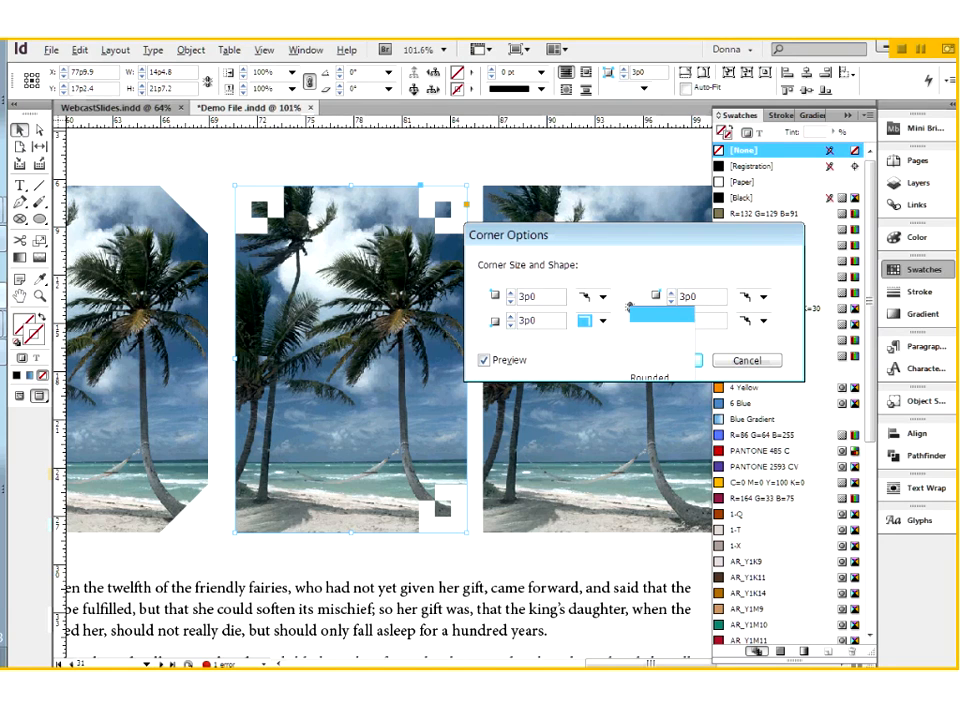
click(628, 393)
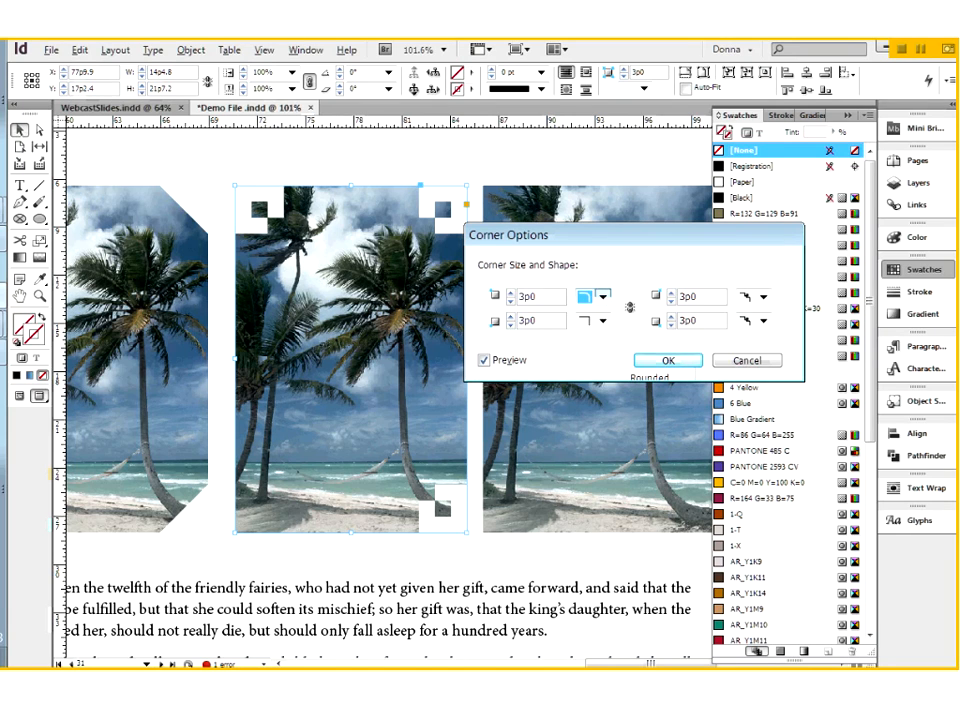
click(689, 365)
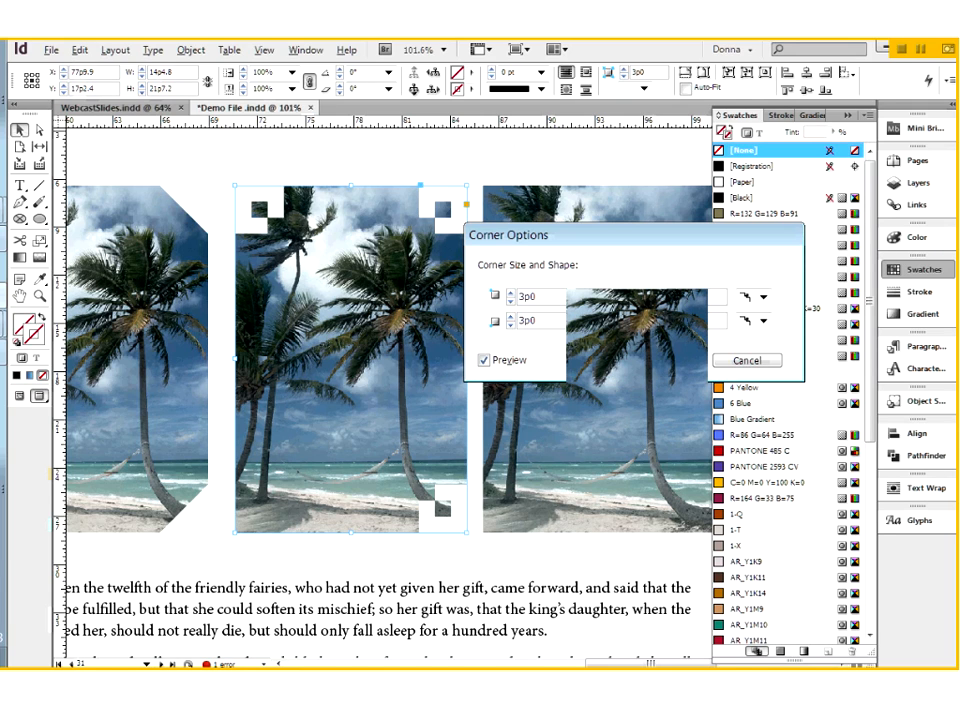
click(471, 166)
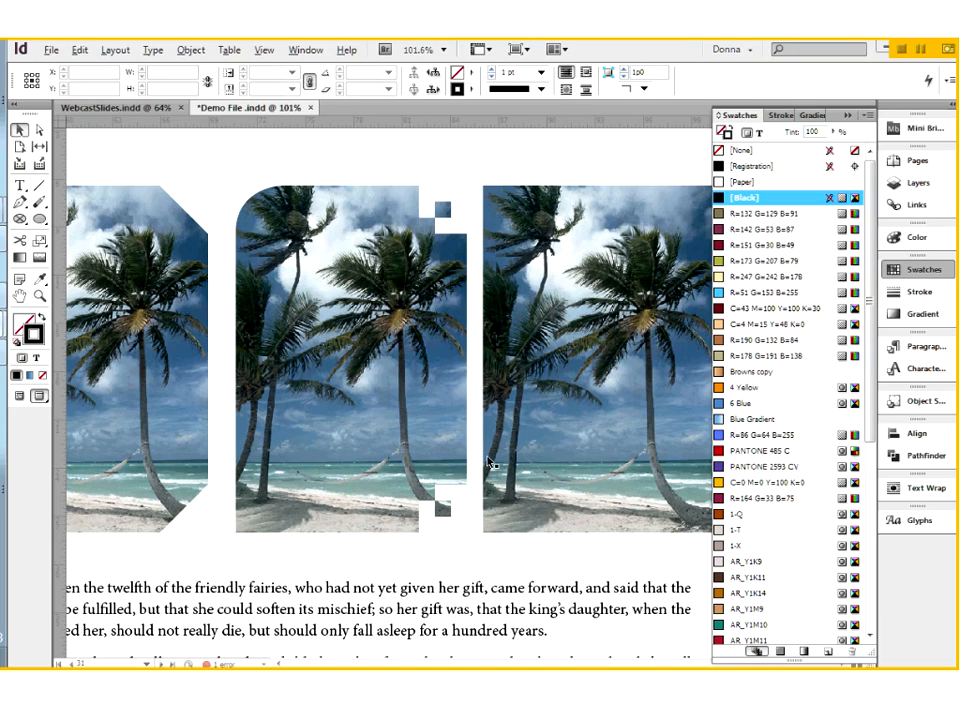
Step: Draw a text frame about 37p wide and 43p high on the blank page facing the EAGLE heading and return to Normal view
click(462, 462)
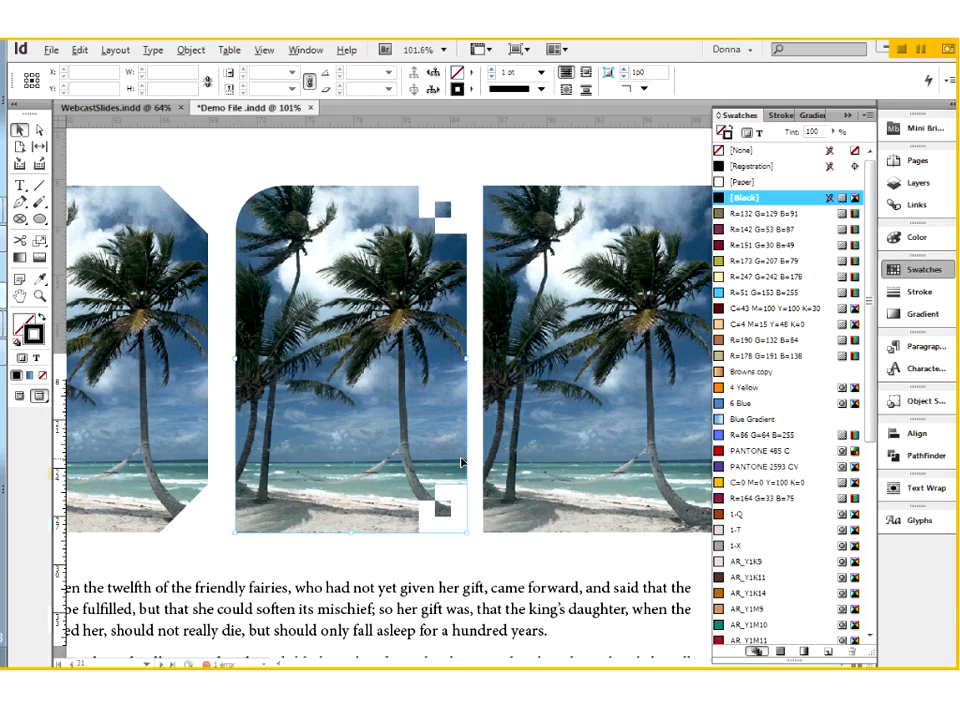
key(ctrl+0)
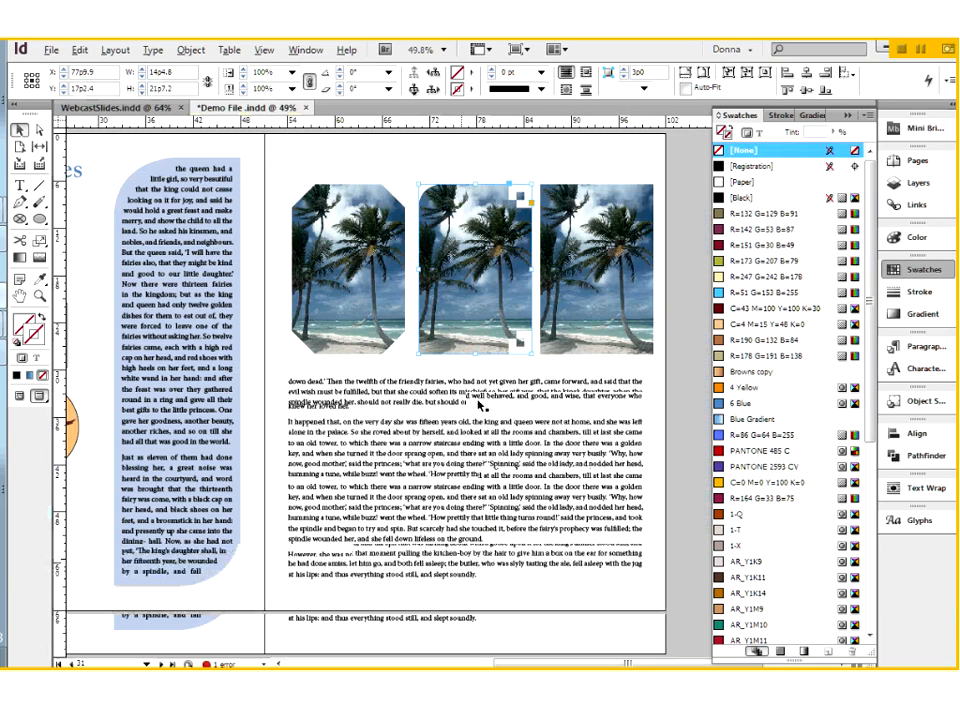
scroll(480, 405, down, 10)
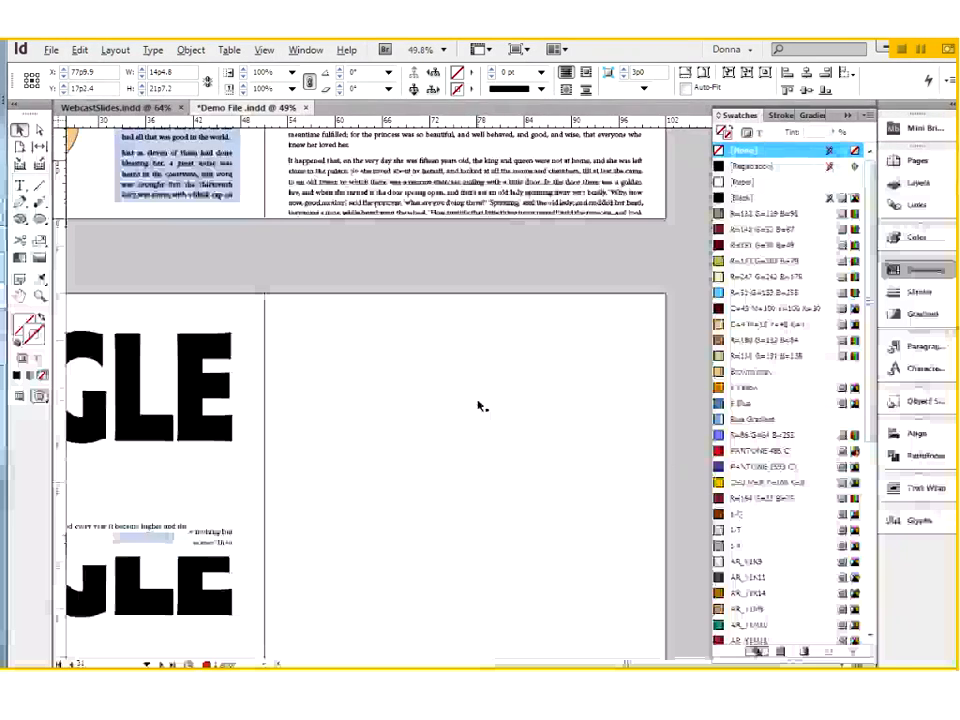
click(19, 185)
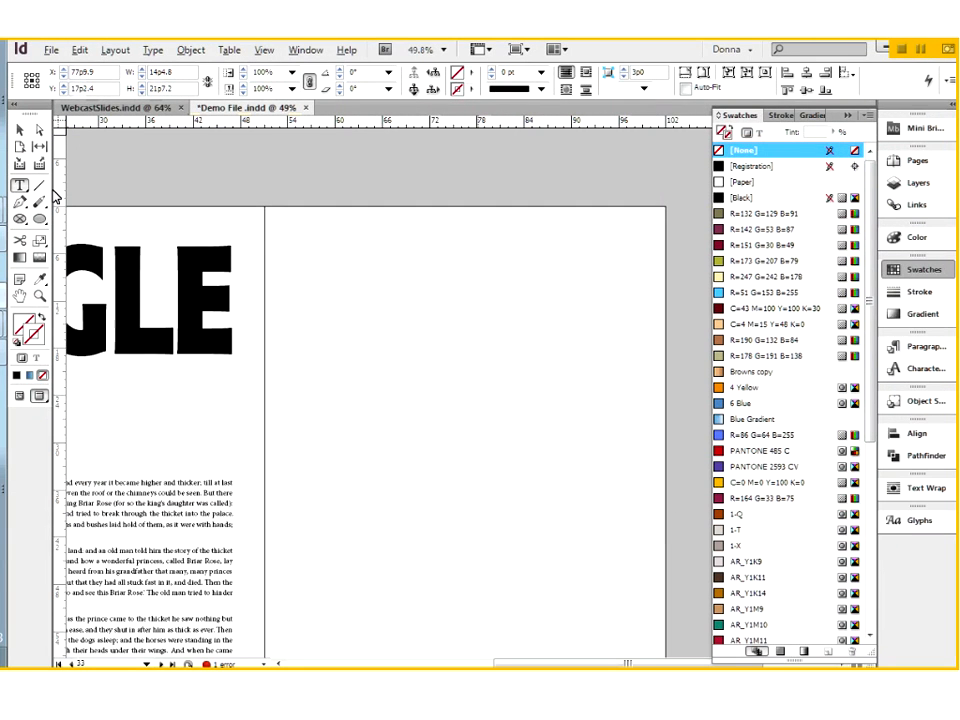
drag(313, 267, 604, 603)
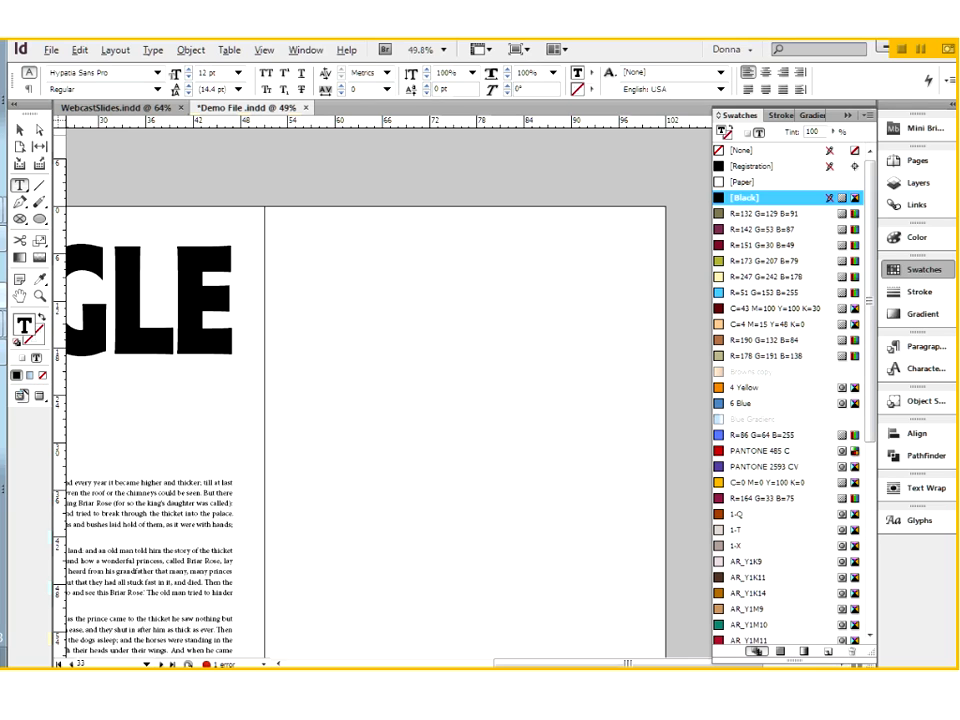
click(21, 396)
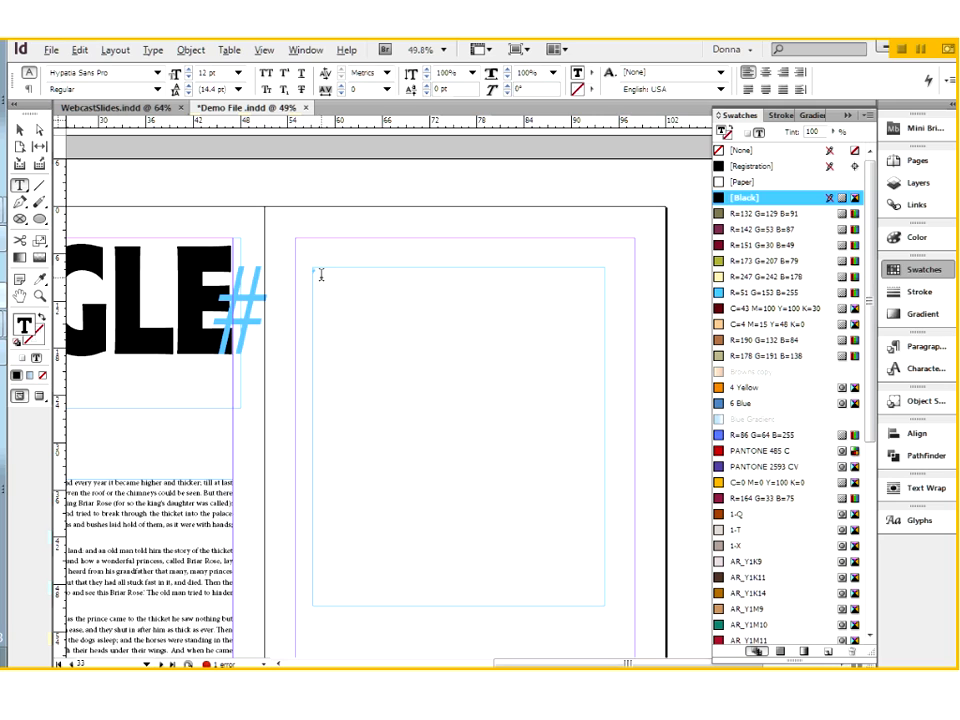
Step: Fill the new text frame with placeholder text and set all of it to 17 pt
click(152, 49)
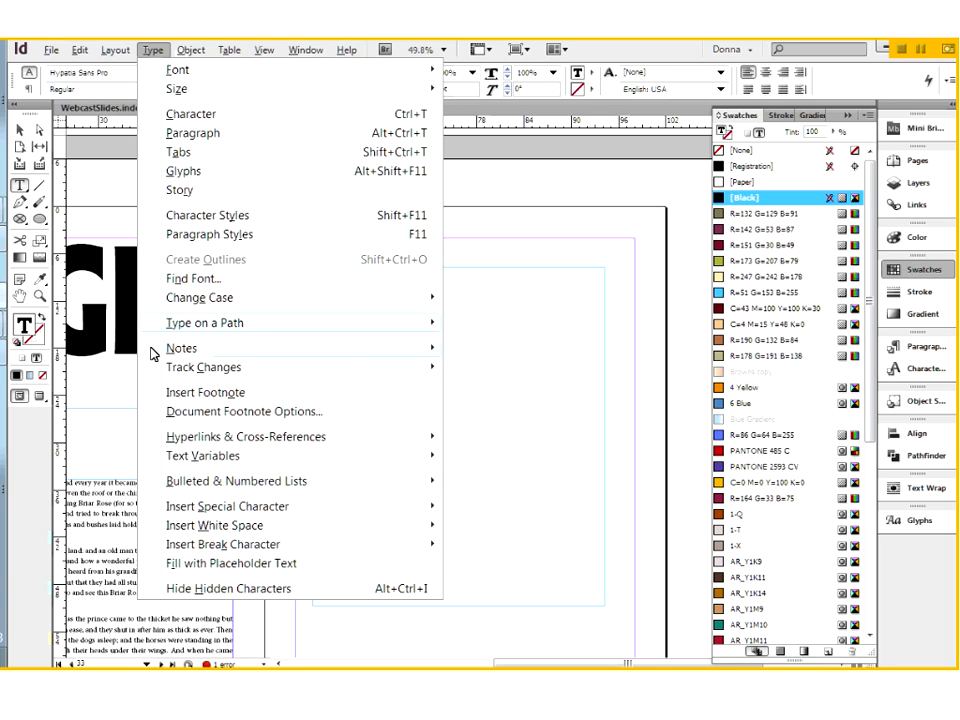
click(211, 565)
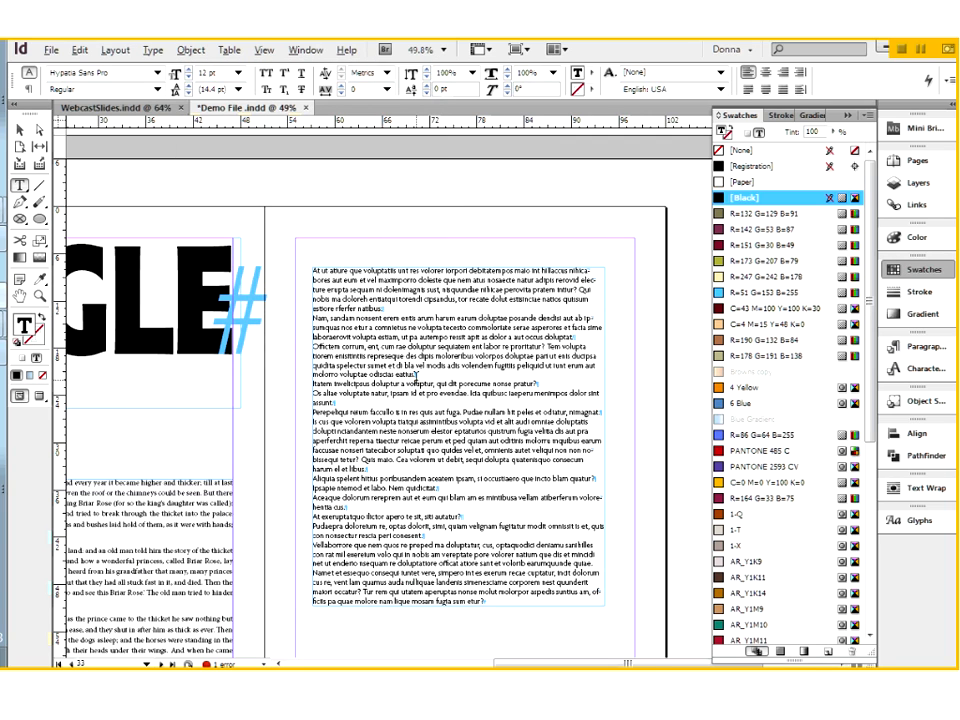
key(ctrl+a)
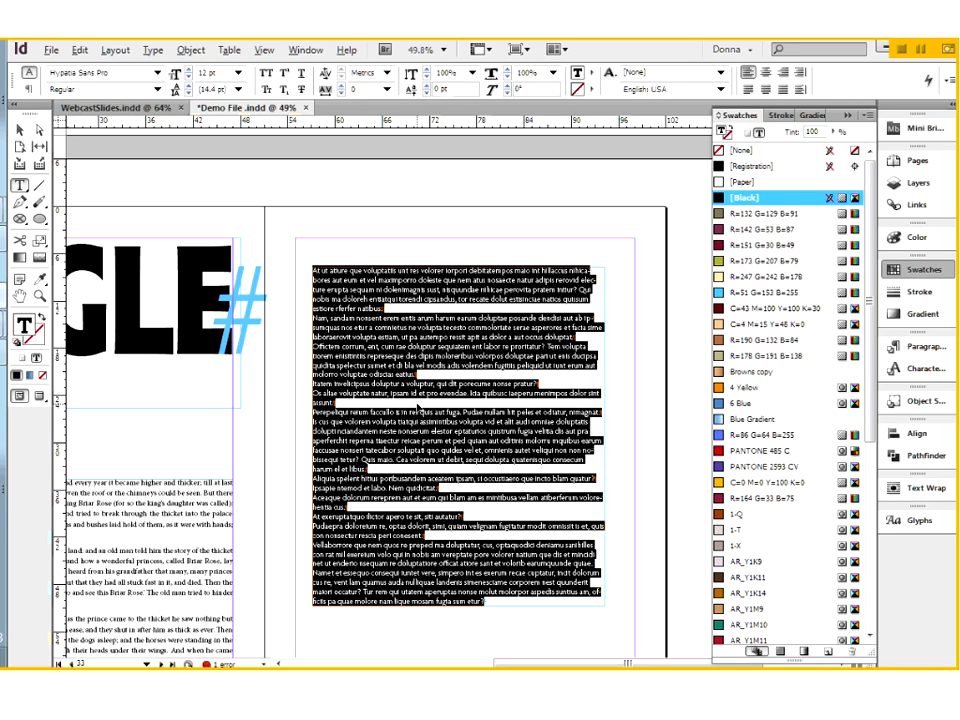
click(188, 70)
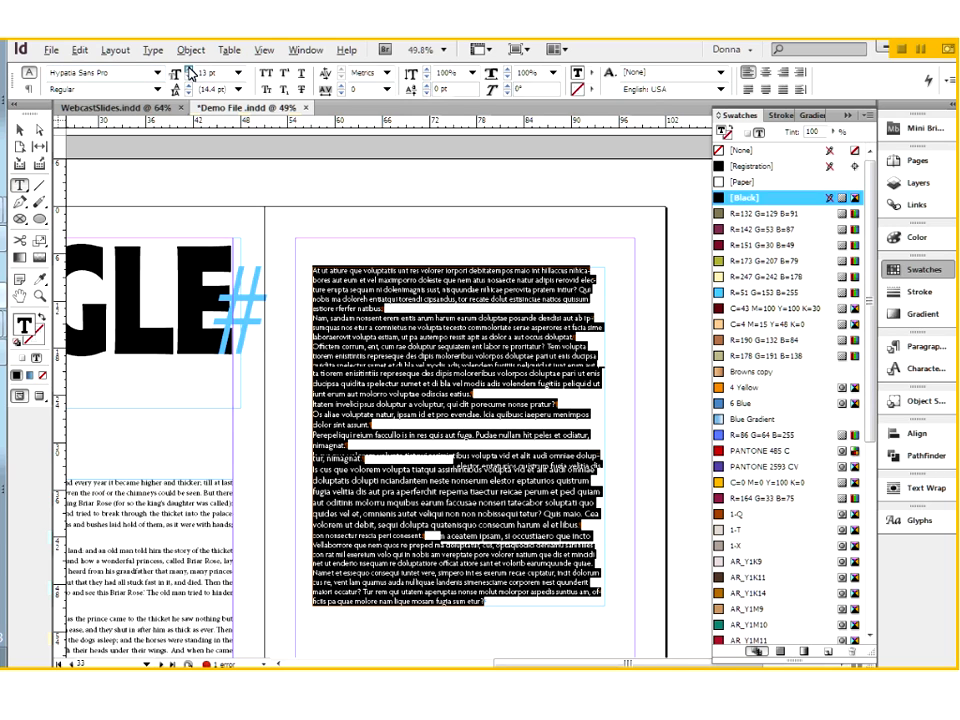
click(189, 69)
click(189, 69)
click(189, 69)
click(189, 69)
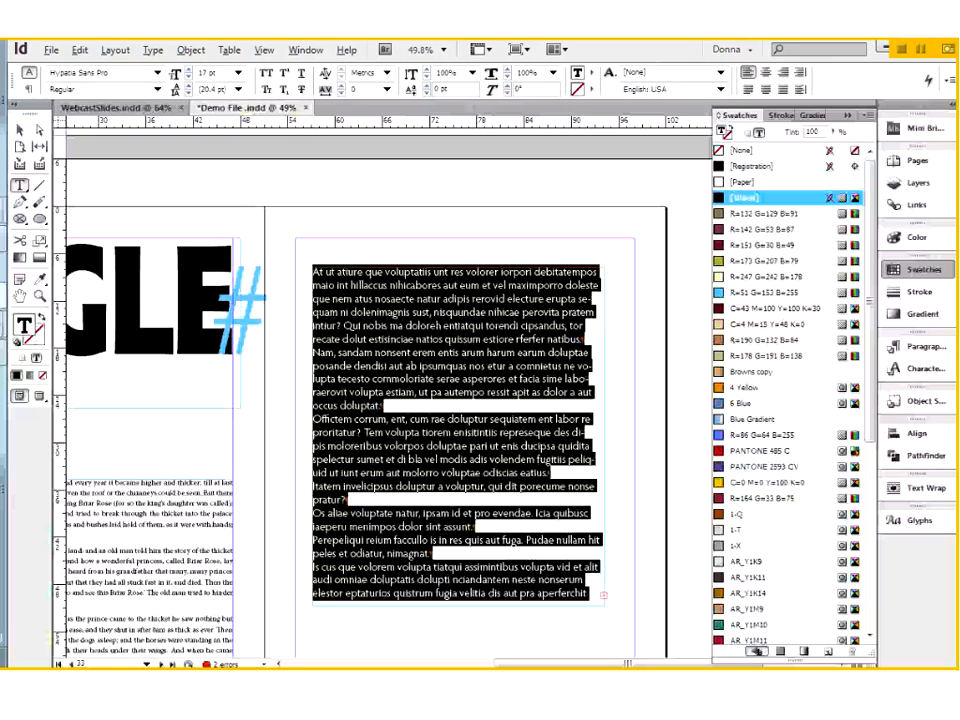
Step: Enlarge the placeholder text frame to about 40p10 wide and 53p3 high
key(Escape)
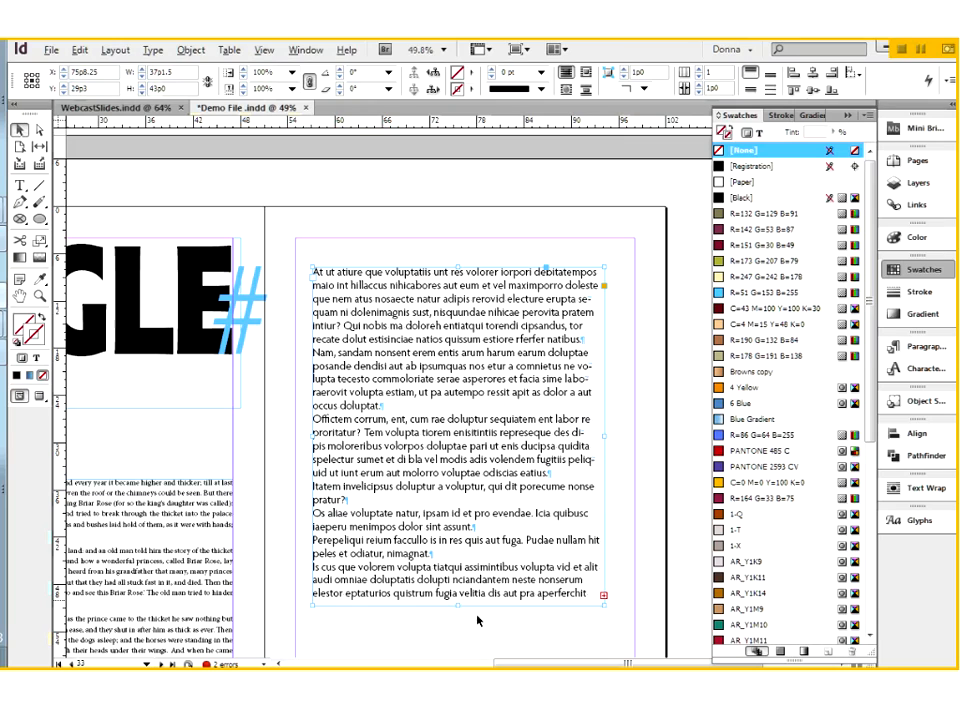
drag(607, 608, 608, 615)
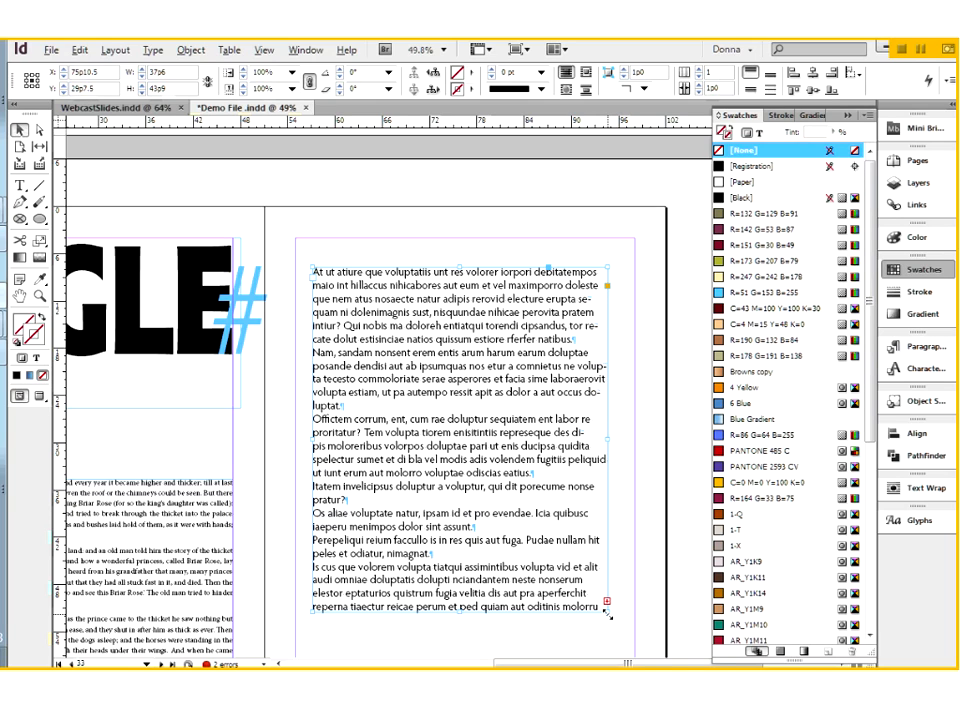
drag(607, 612, 634, 632)
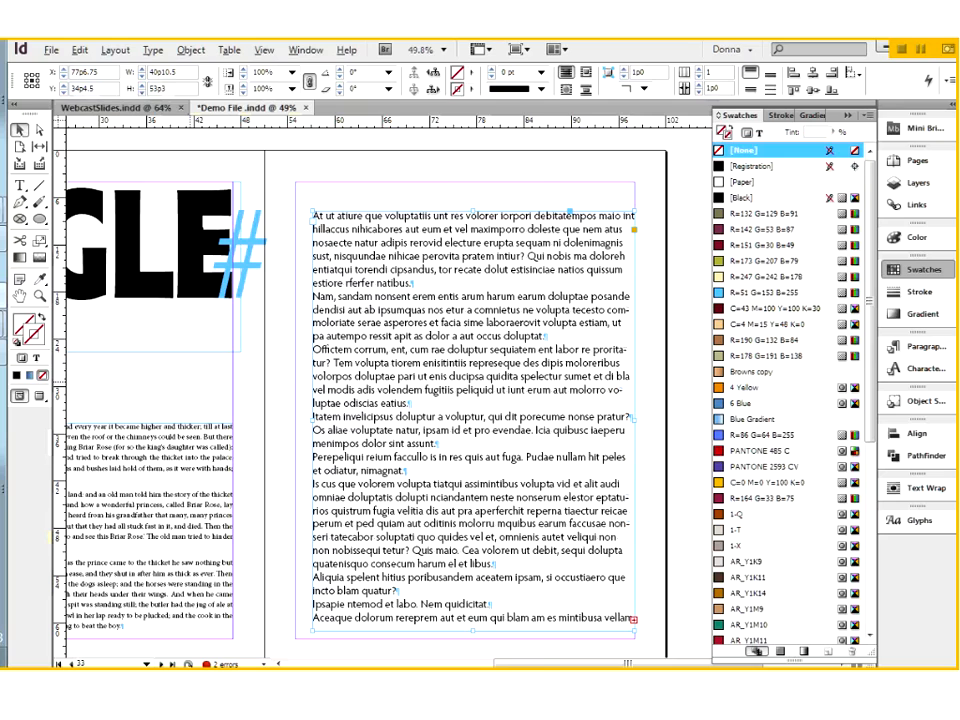
Step: Delete and retype the letters A and G in the EAGLE heading as live text
scroll(467, 369, left, 5)
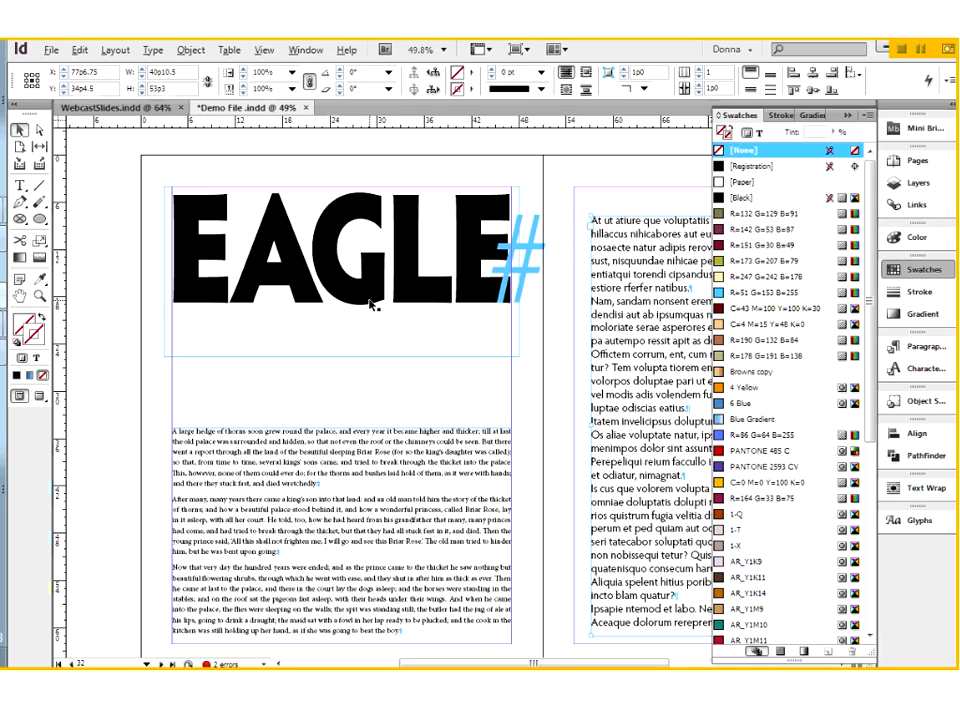
click(338, 285)
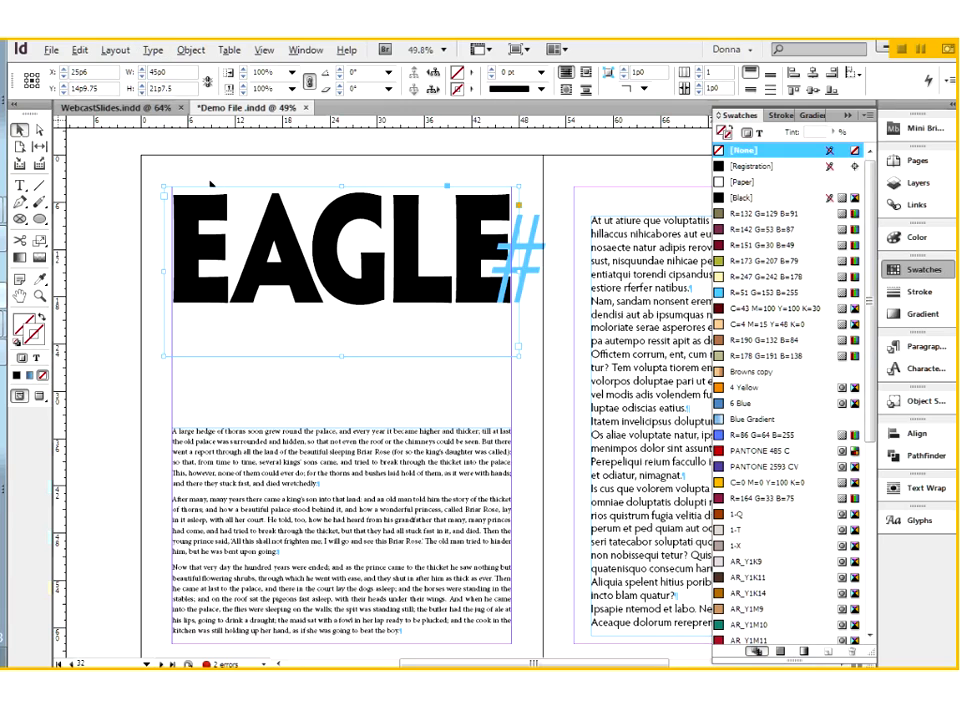
click(19, 185)
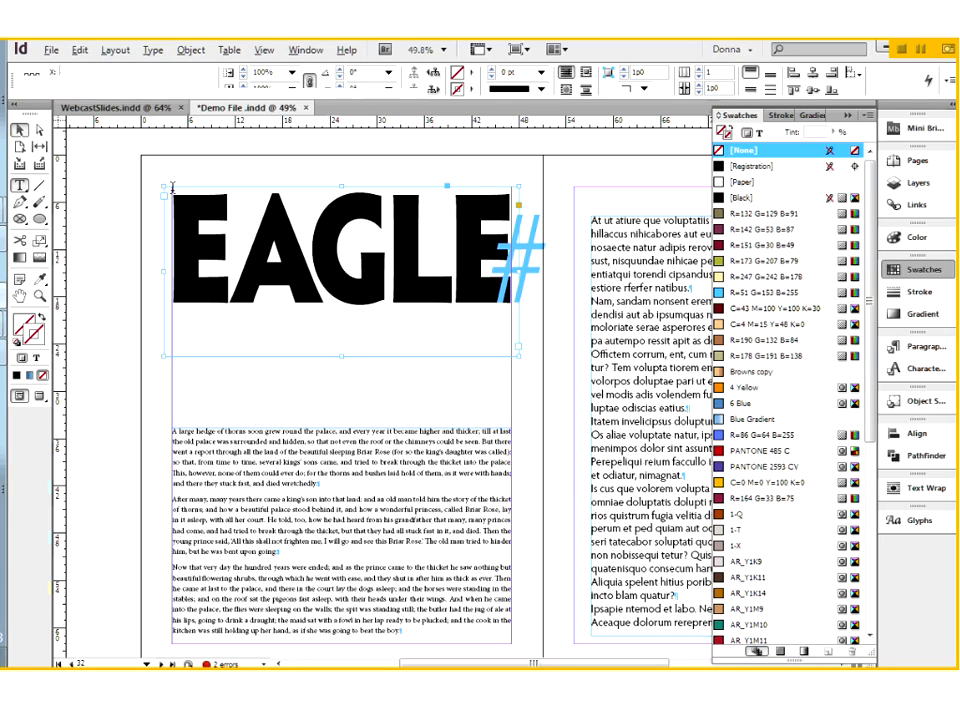
click(309, 262)
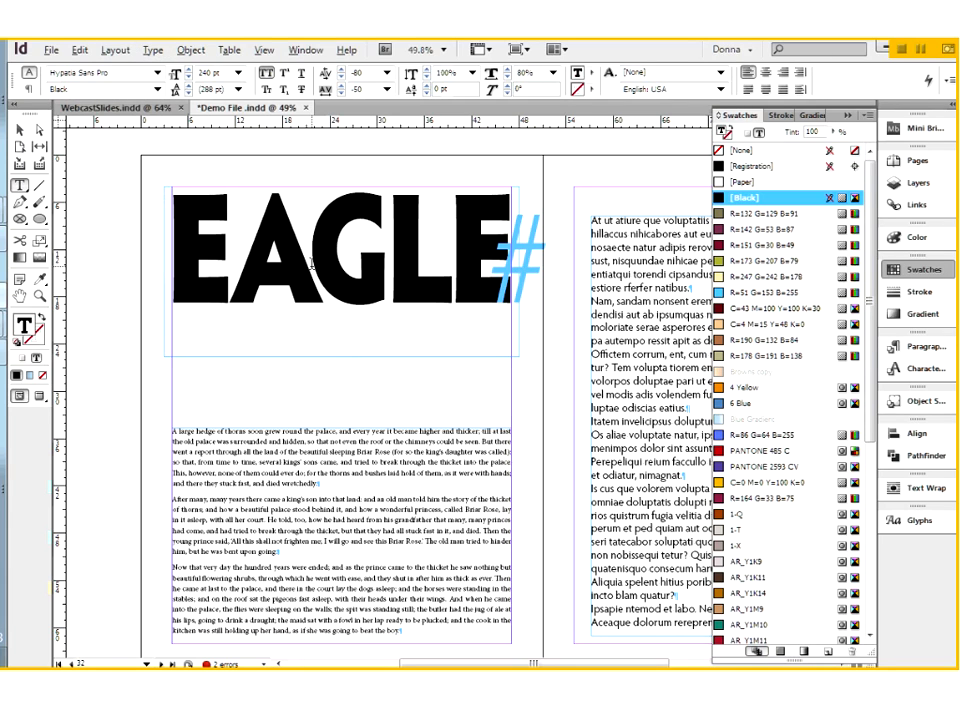
key(BackSpace)
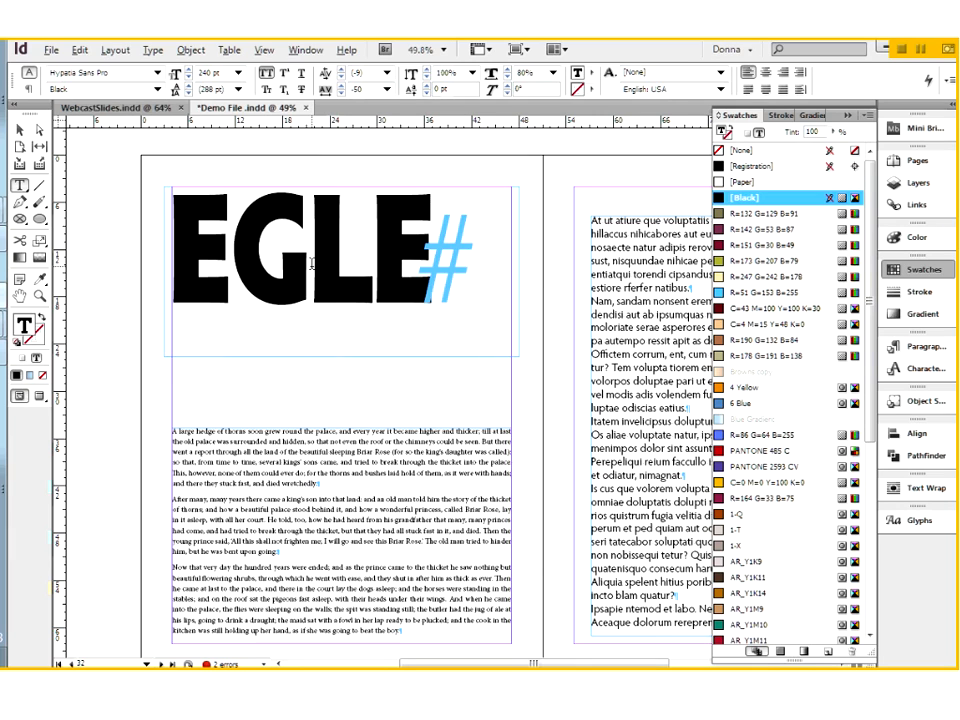
text(A-)
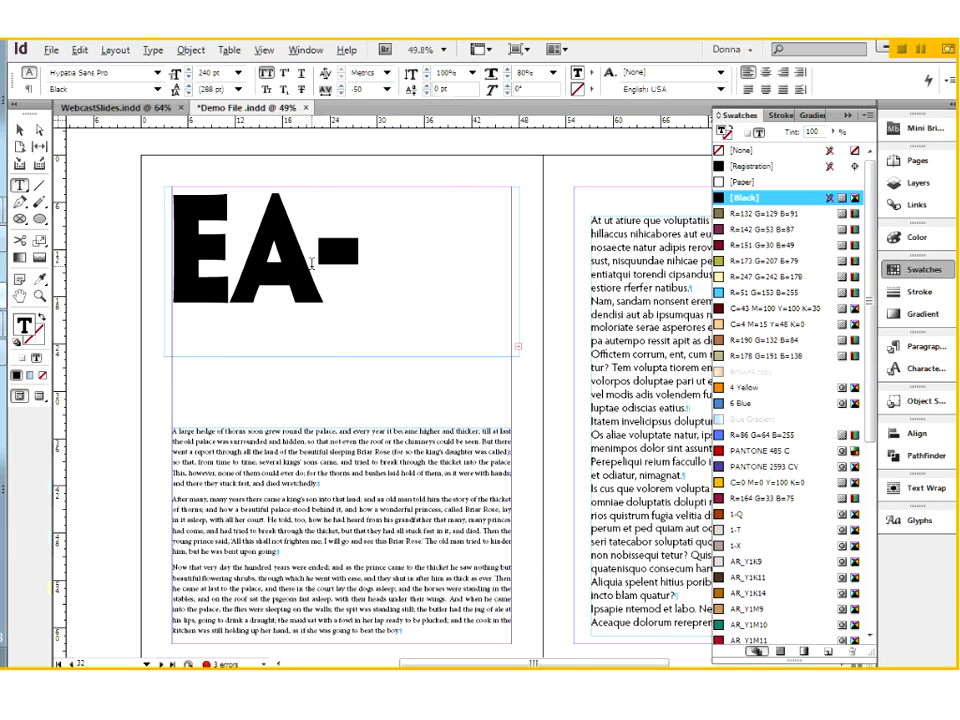
key(Delete)
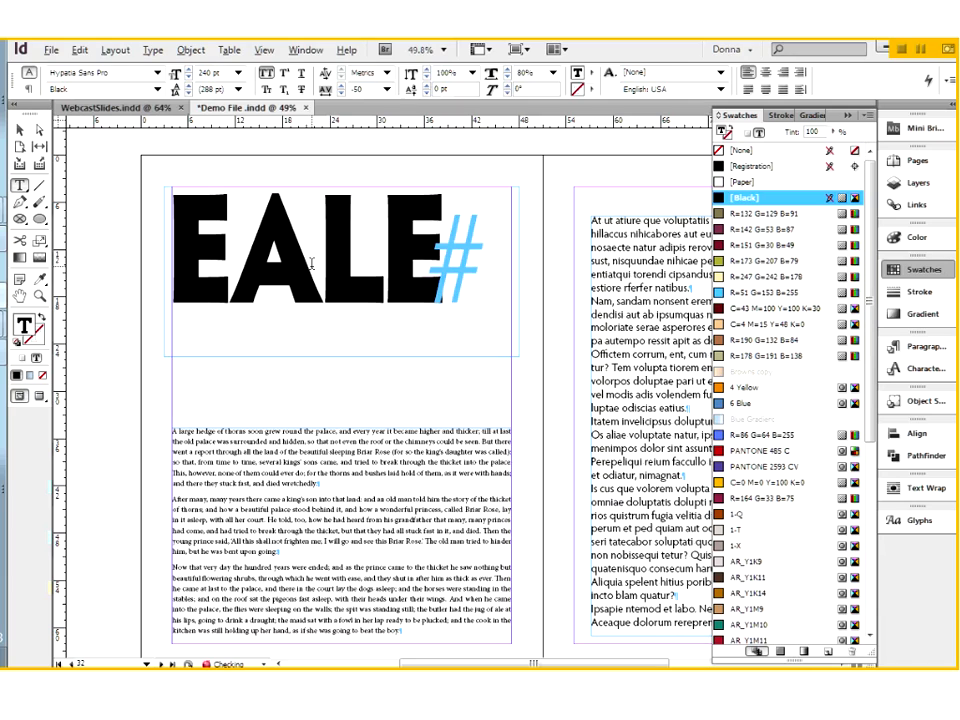
text(G)
Step: Set the EAGLE heading's horizontal scale to 76% and widen its text frame past the page's inner edge so the whole word fits
double_click(276, 220)
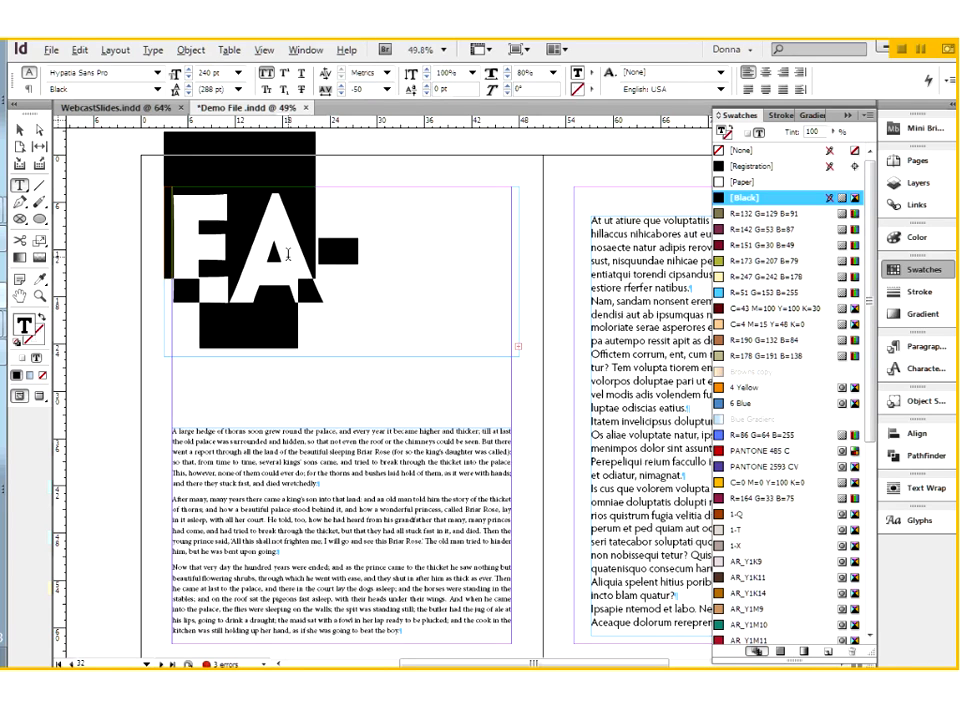
click(507, 77)
click(507, 77)
click(507, 78)
click(507, 78)
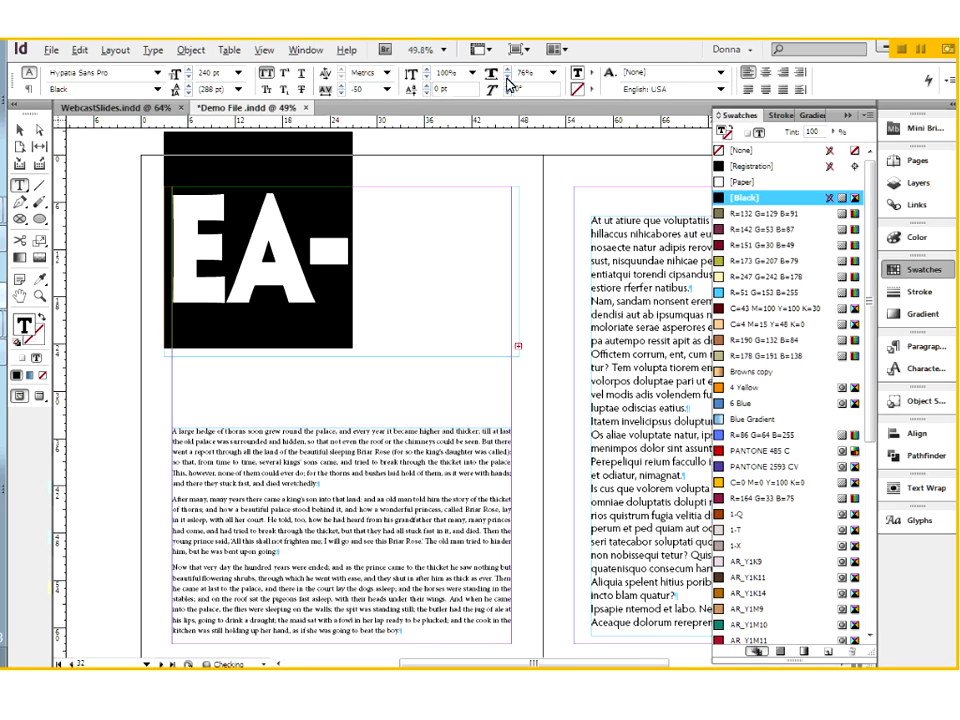
click(19, 130)
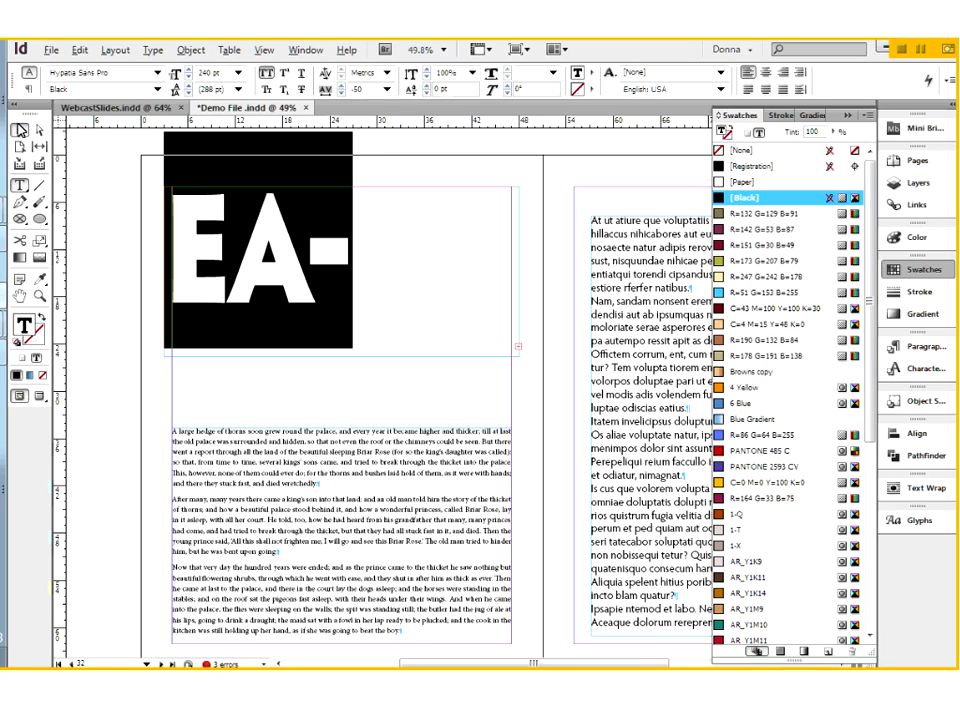
drag(518, 269, 570, 269)
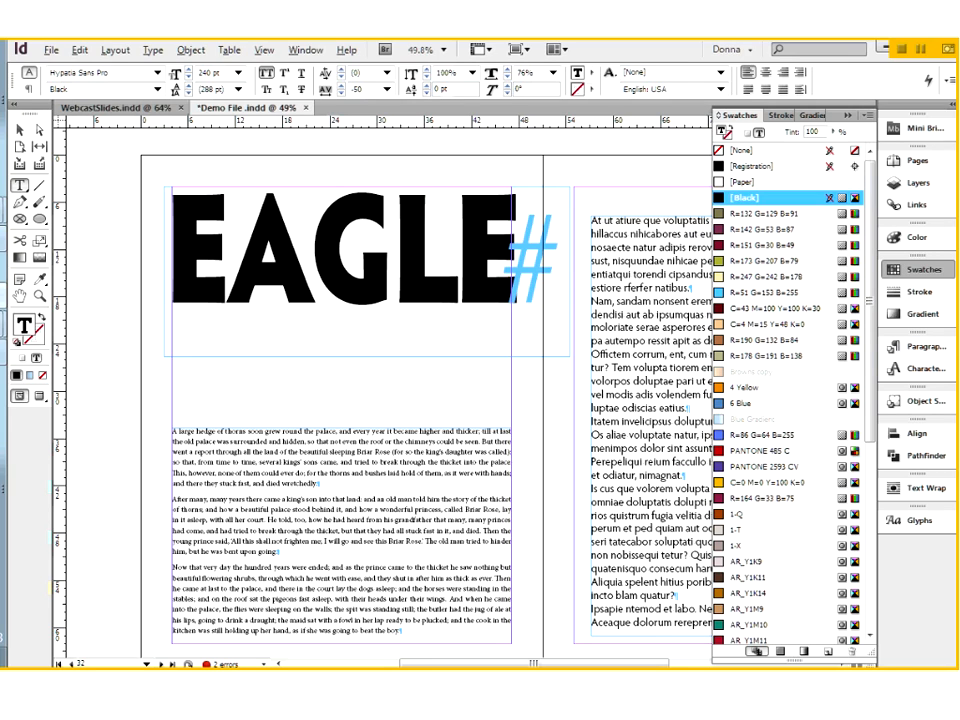
Step: Tighten the heading's letter spacing by kerning the A–G pair to -80 and the G–L pair to -20
click(341, 94)
click(341, 76)
click(341, 78)
click(341, 78)
click(341, 78)
click(341, 78)
click(341, 78)
click(341, 78)
click(341, 78)
click(384, 258)
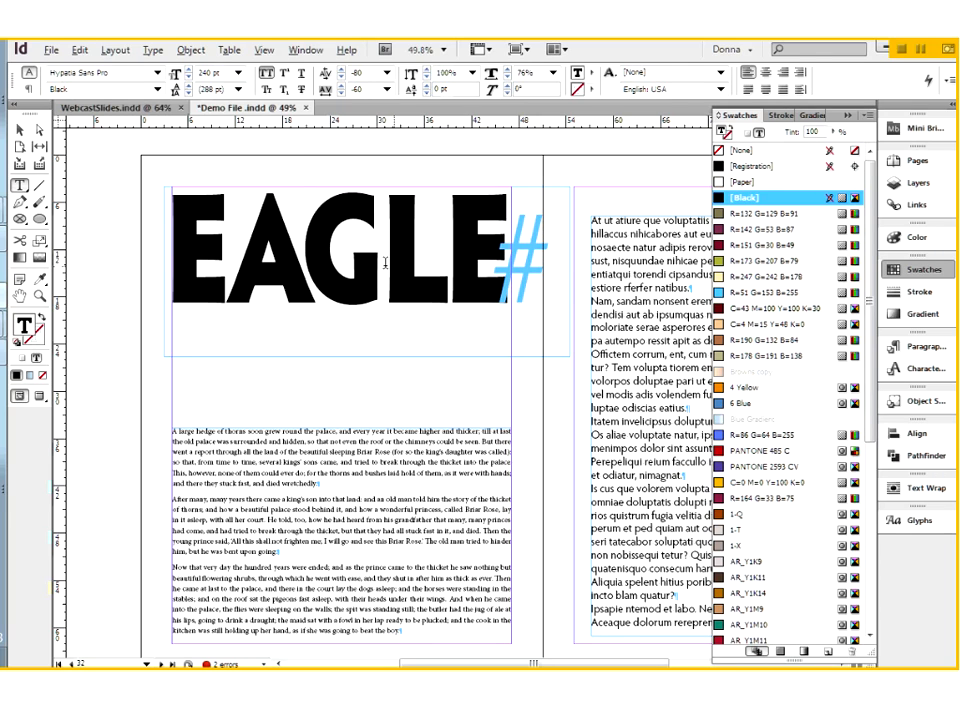
click(341, 78)
click(341, 78)
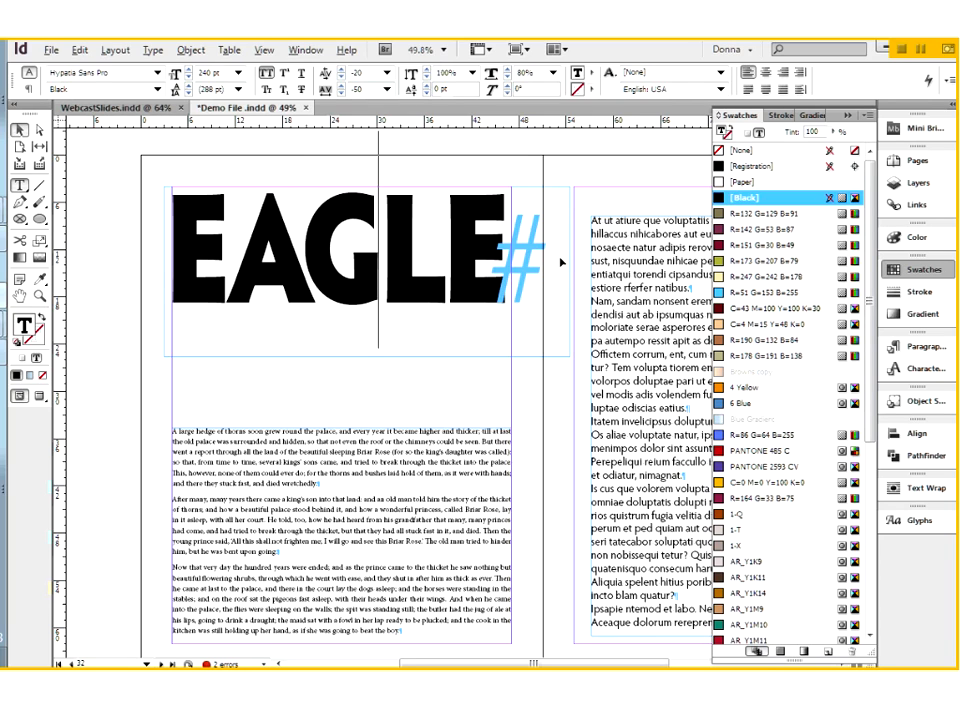
Step: Narrow the heading's text frame to 44p wide and convert its text to outlines with Create Outlines
key(Escape)
drag(569, 272, 512, 273)
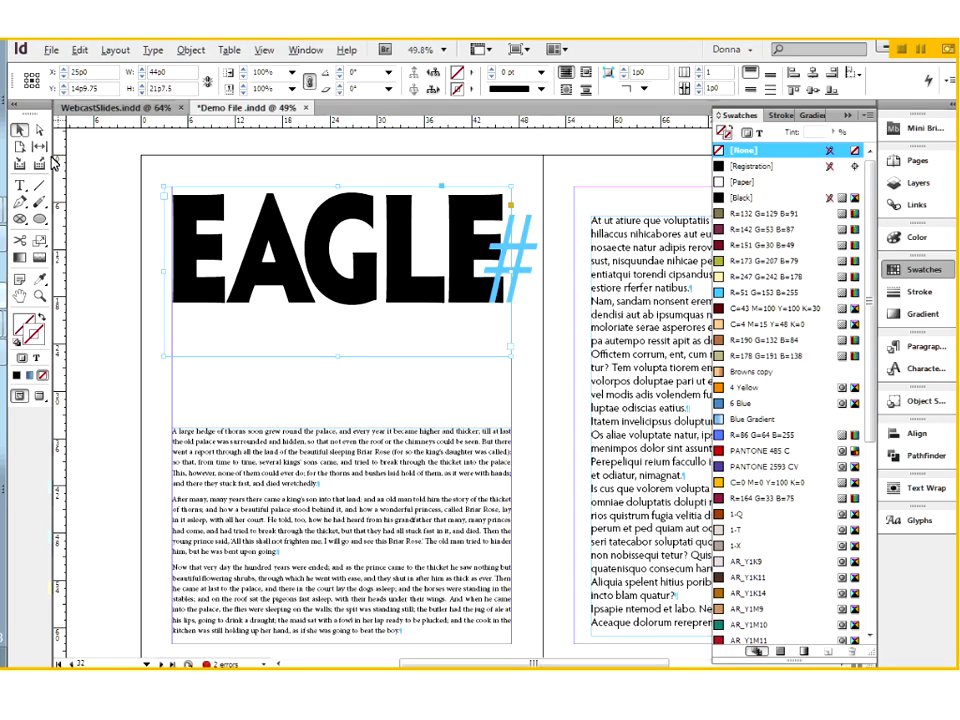
click(153, 50)
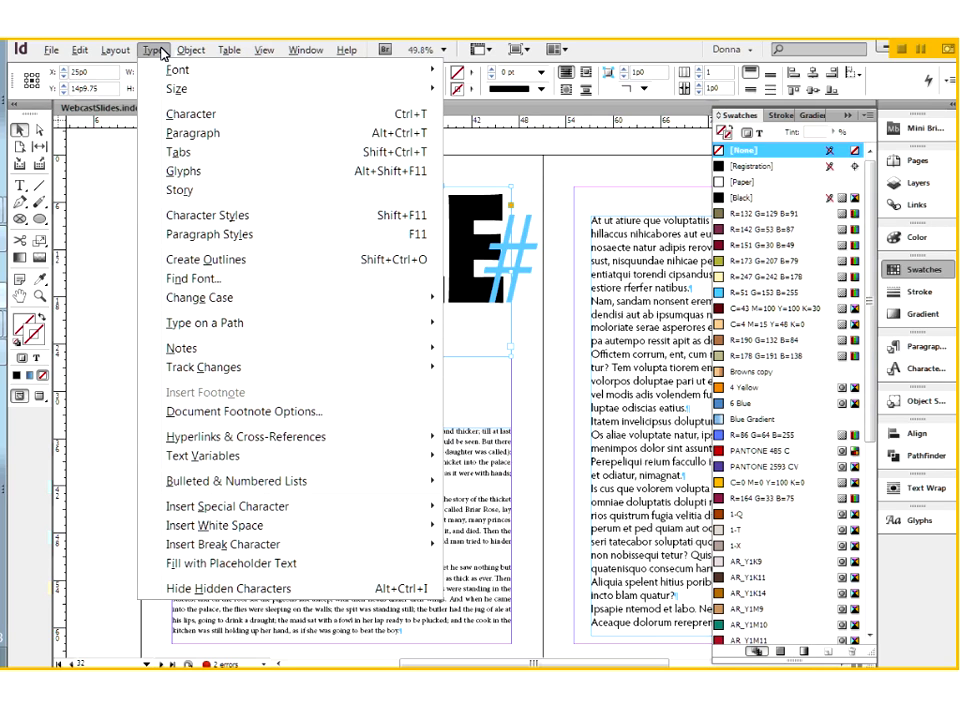
click(264, 267)
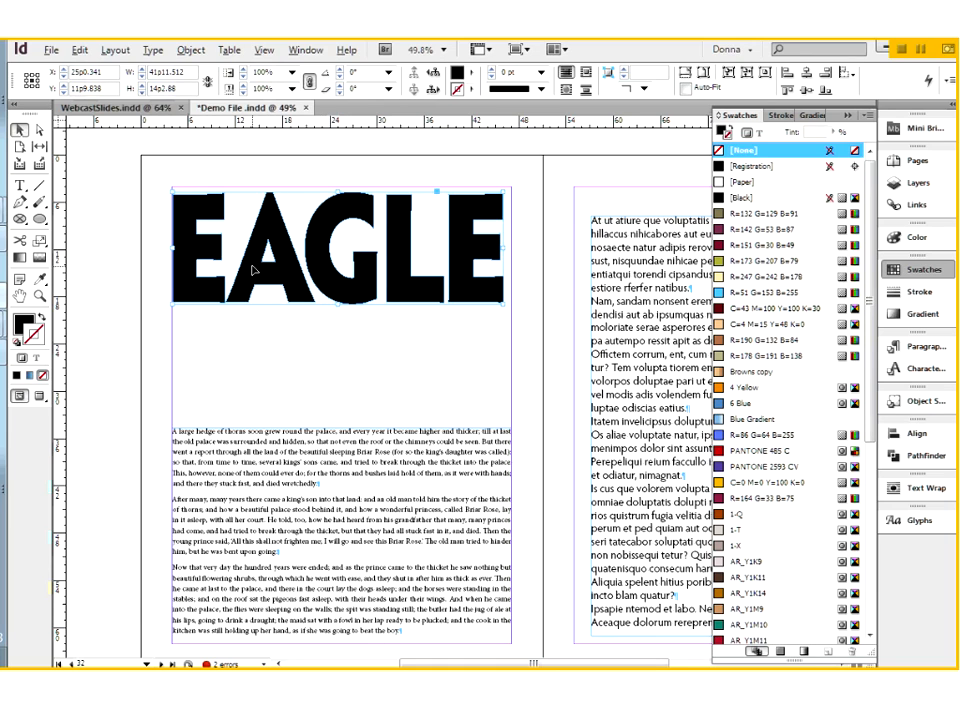
Step: Set the outlined EAGLE lettering's fill to None and place the flying eagle photo inside it
click(21, 323)
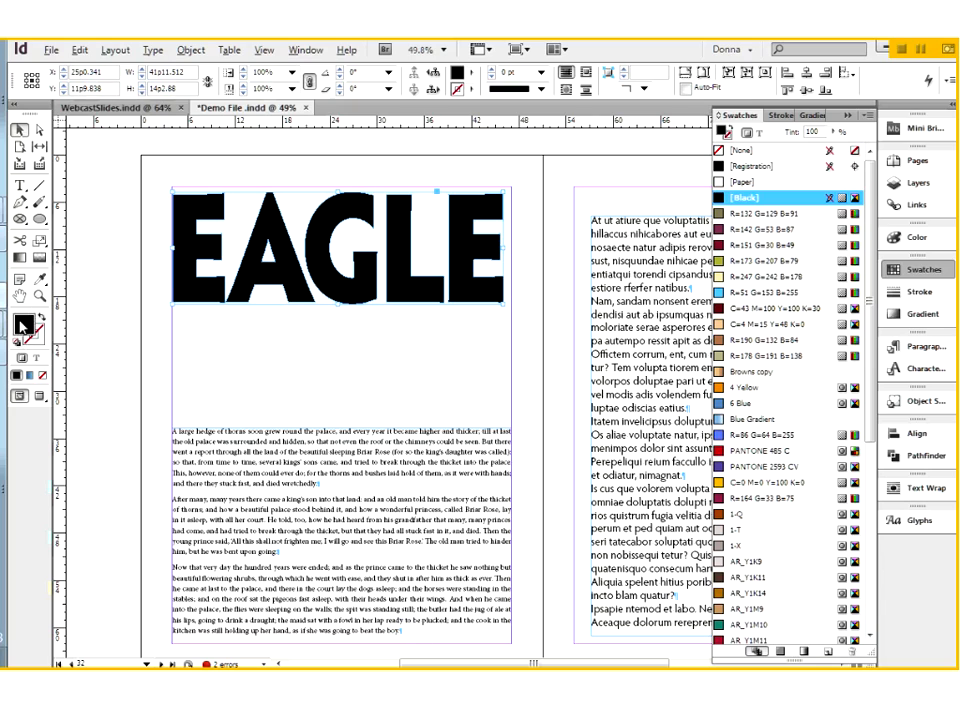
click(42, 376)
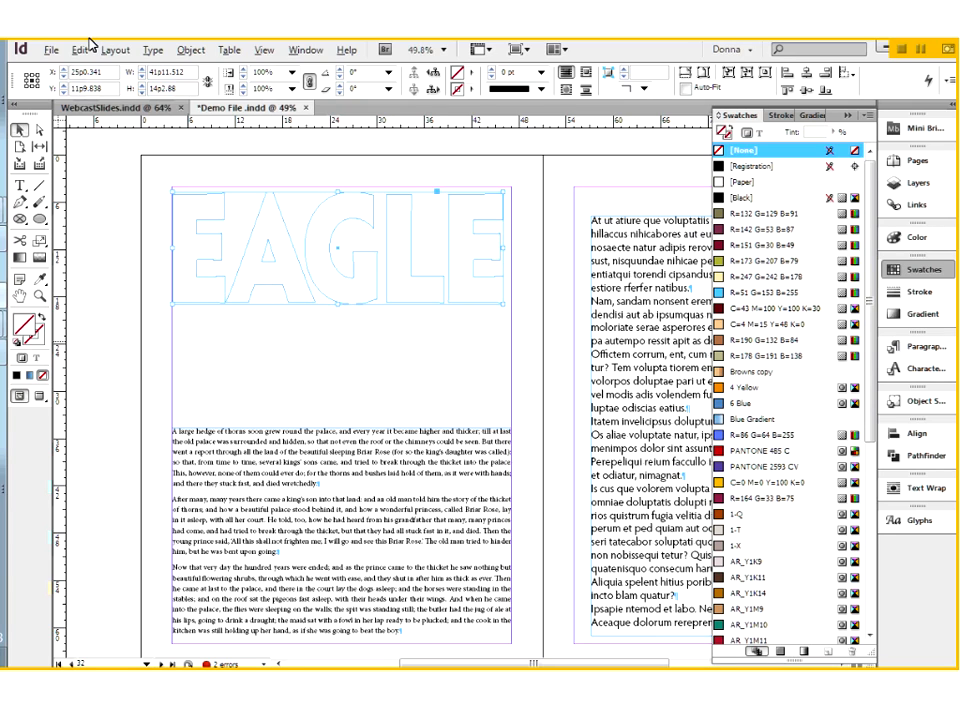
click(52, 51)
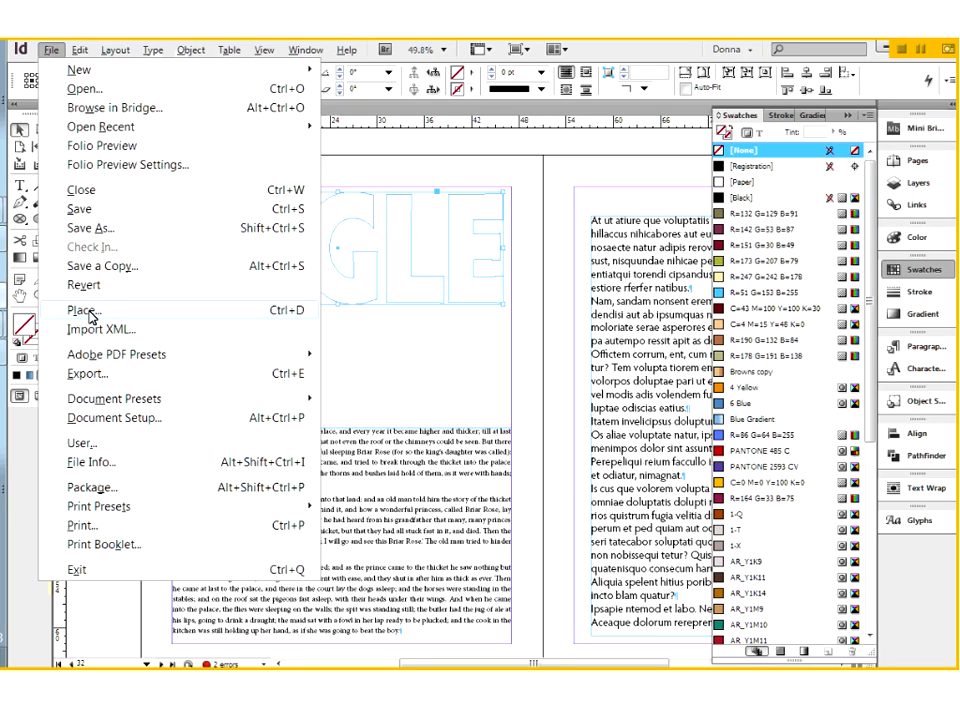
click(265, 315)
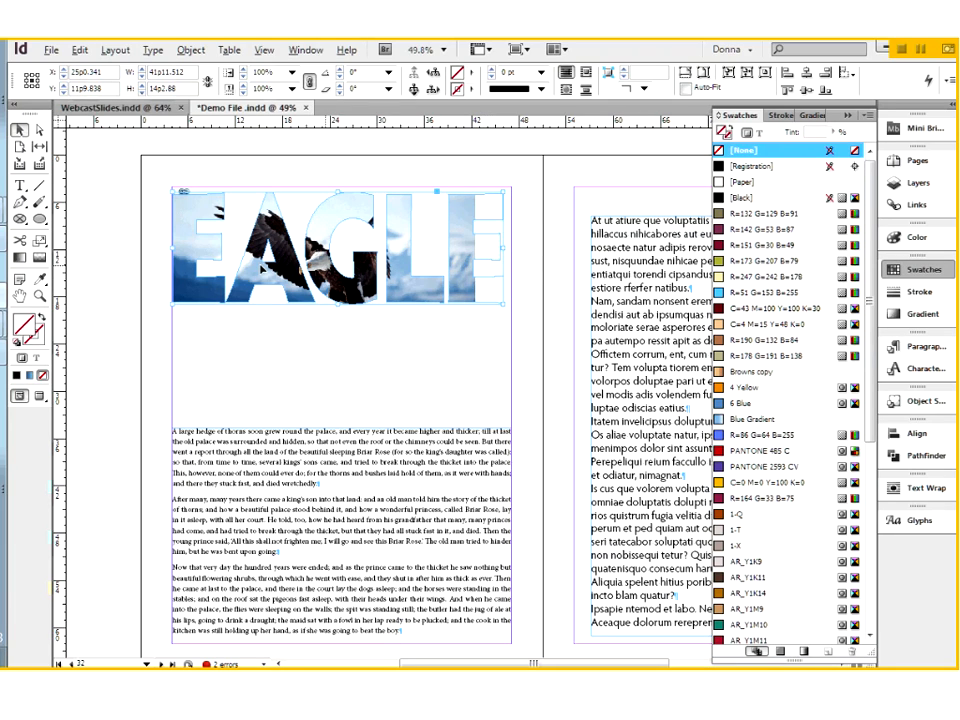
Step: Enlarge the eagle photo inside the lettering to about 47p wide and 26p1.5 high, shifting it so it covers all five letters
double_click(193, 238)
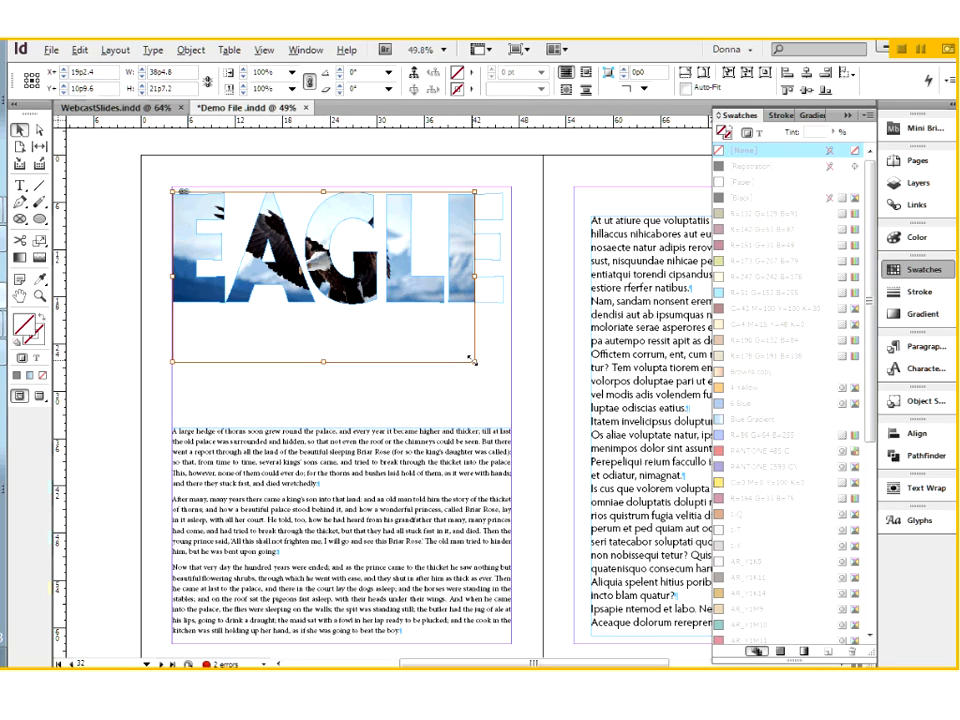
drag(474, 362, 494, 385)
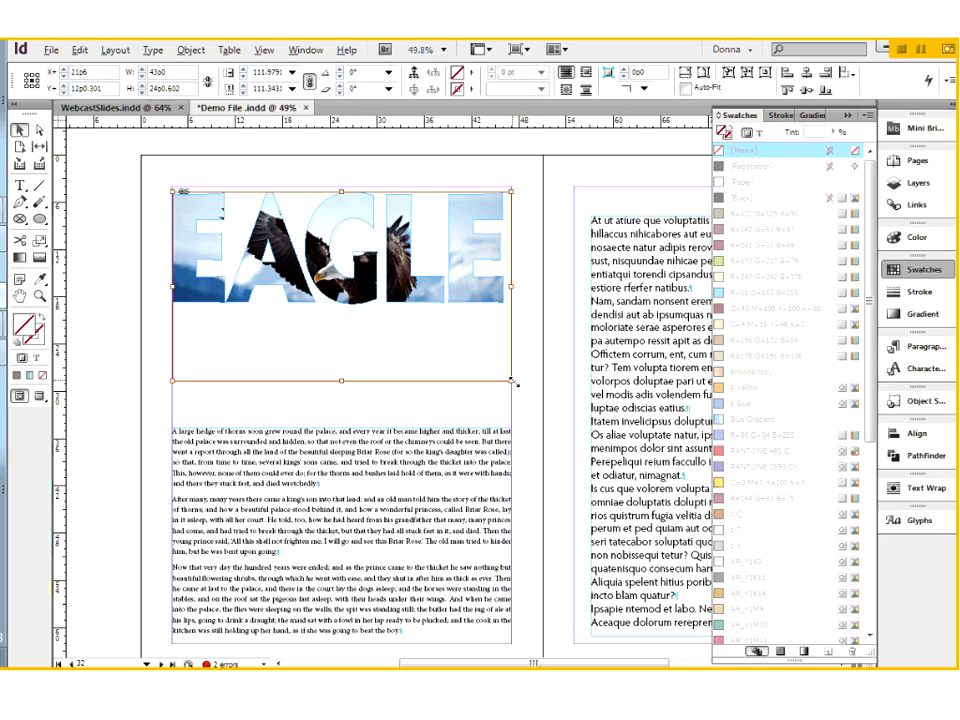
drag(515, 384, 527, 392)
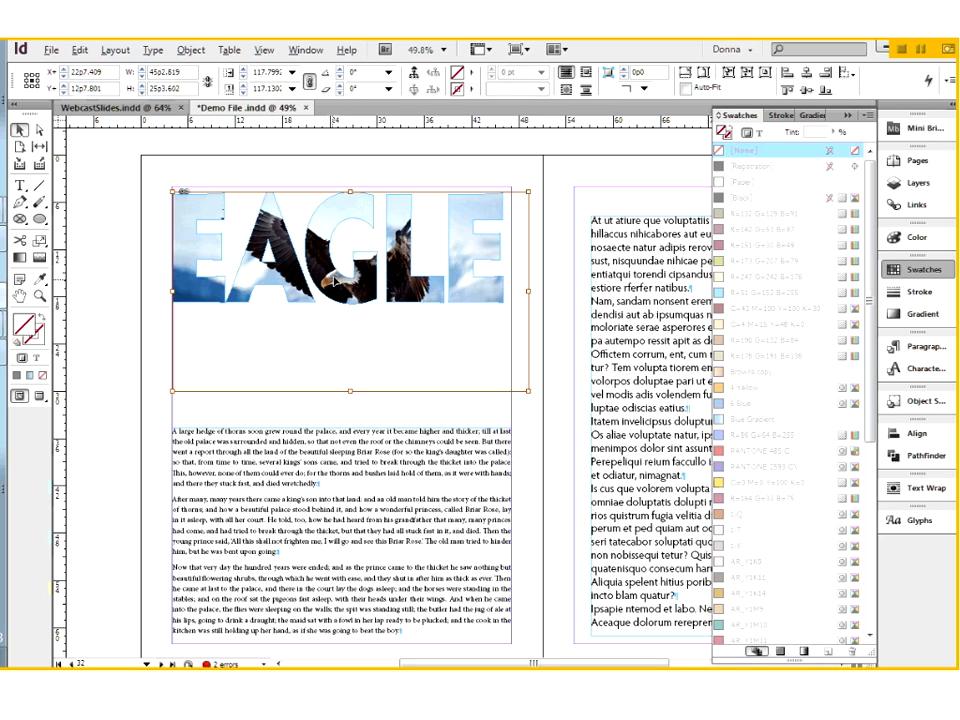
drag(334, 281, 317, 272)
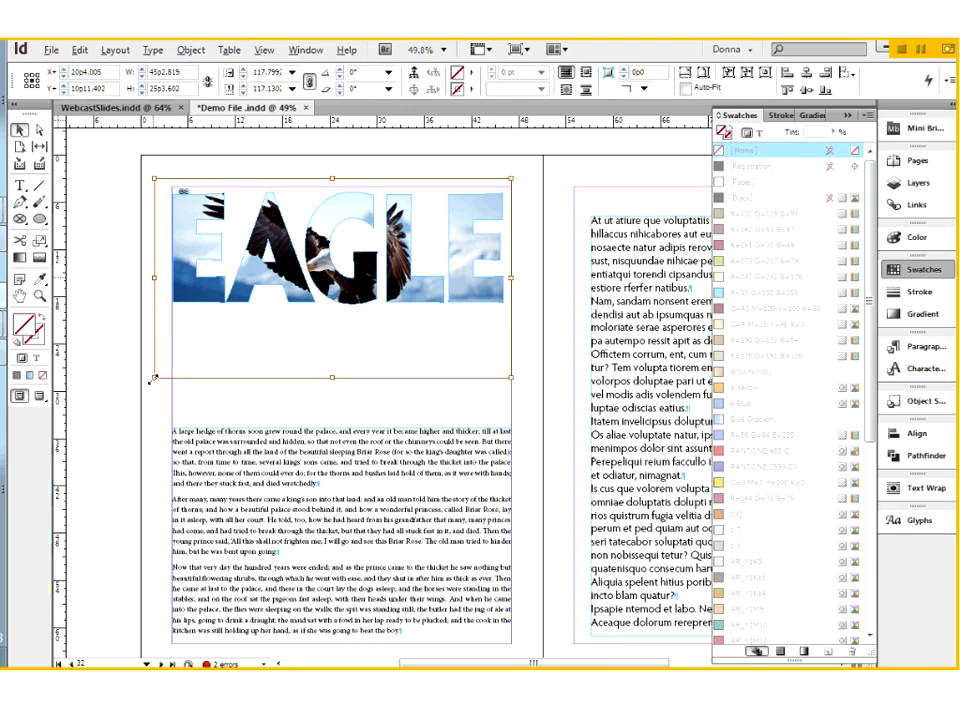
drag(152, 378, 140, 383)
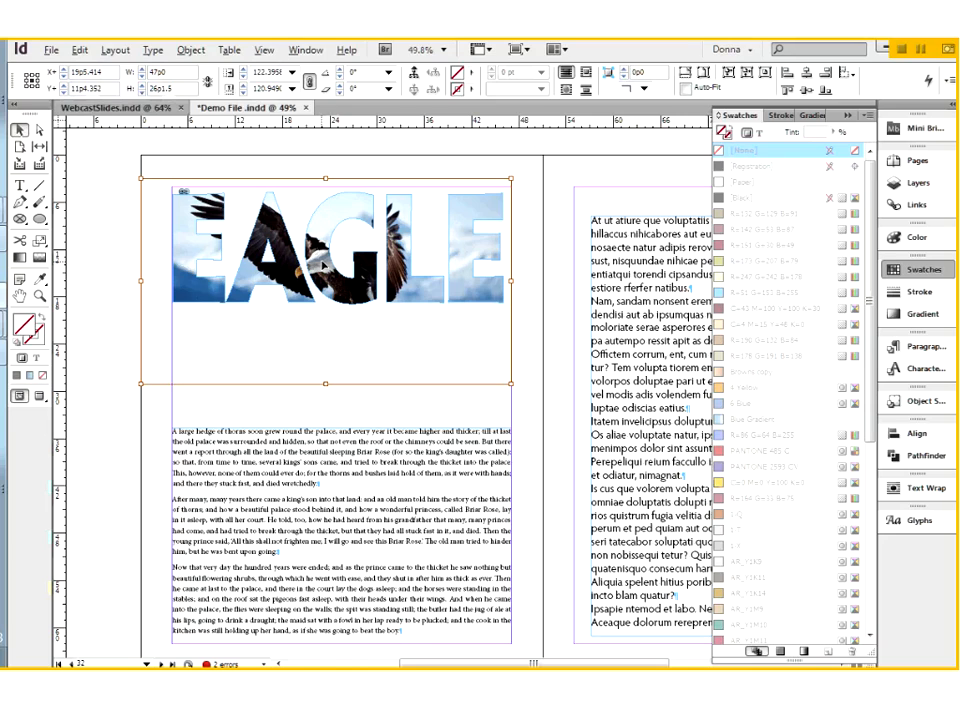
drag(323, 266, 345, 271)
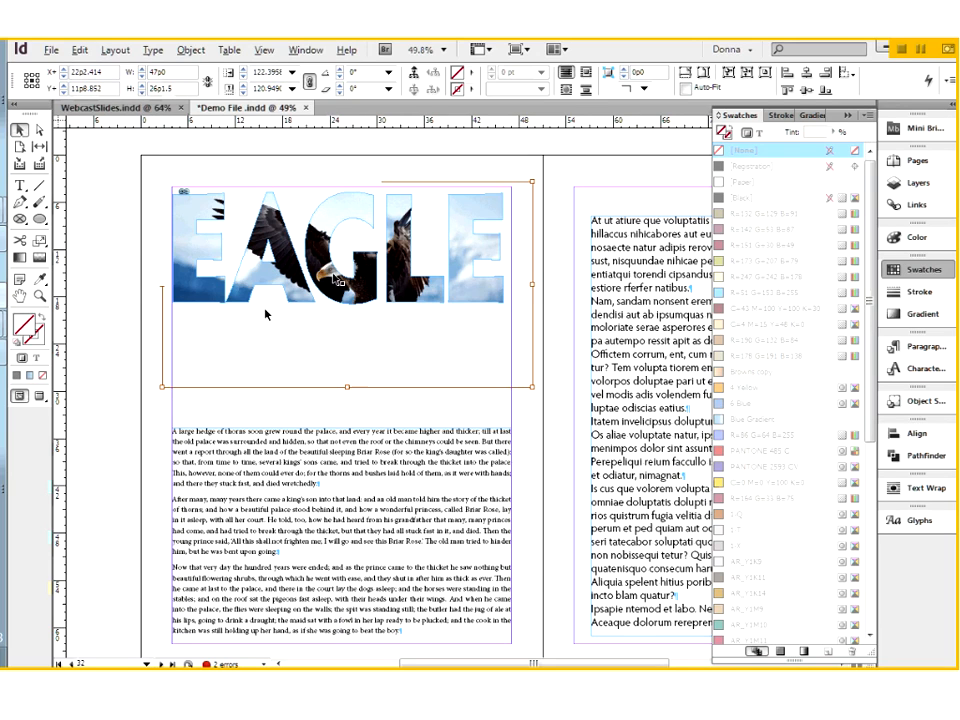
Step: Position the photo inside the lettering at X 22p2.4, Y 11p1.4, with the eagle's head in the G, and deselect everything
drag(265, 314, 152, 336)
drag(152, 336, 194, 260)
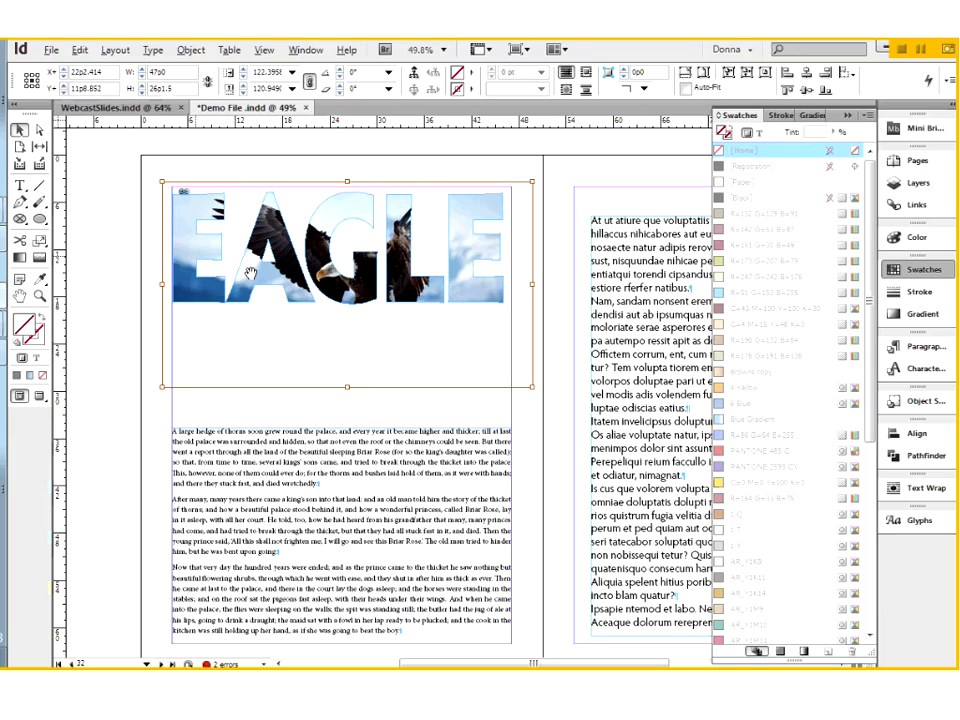
drag(251, 278, 251, 278)
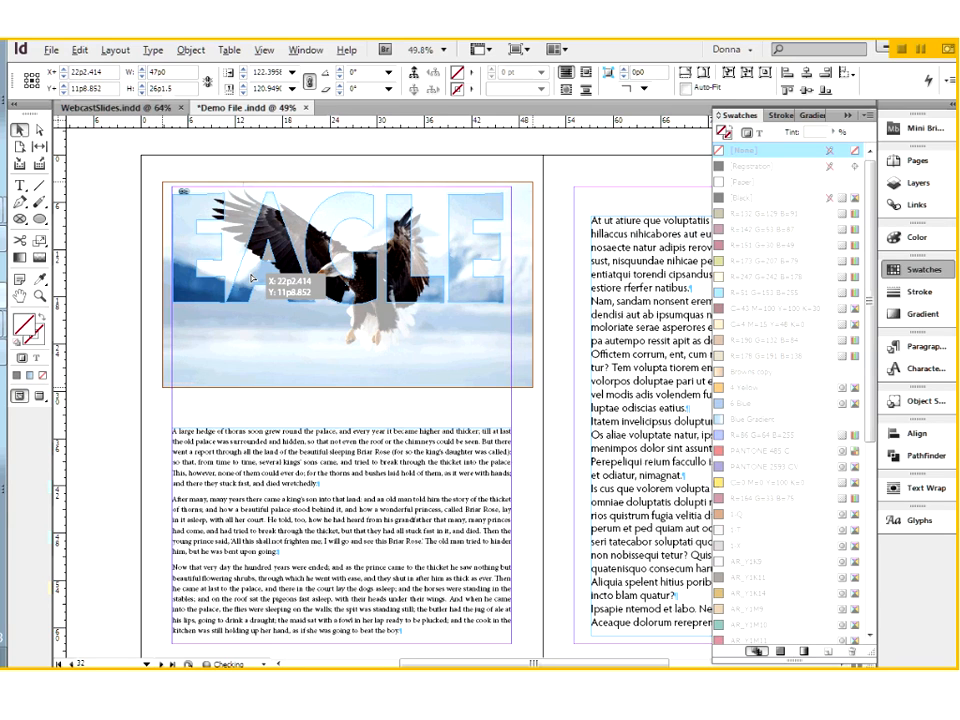
drag(251, 278, 254, 283)
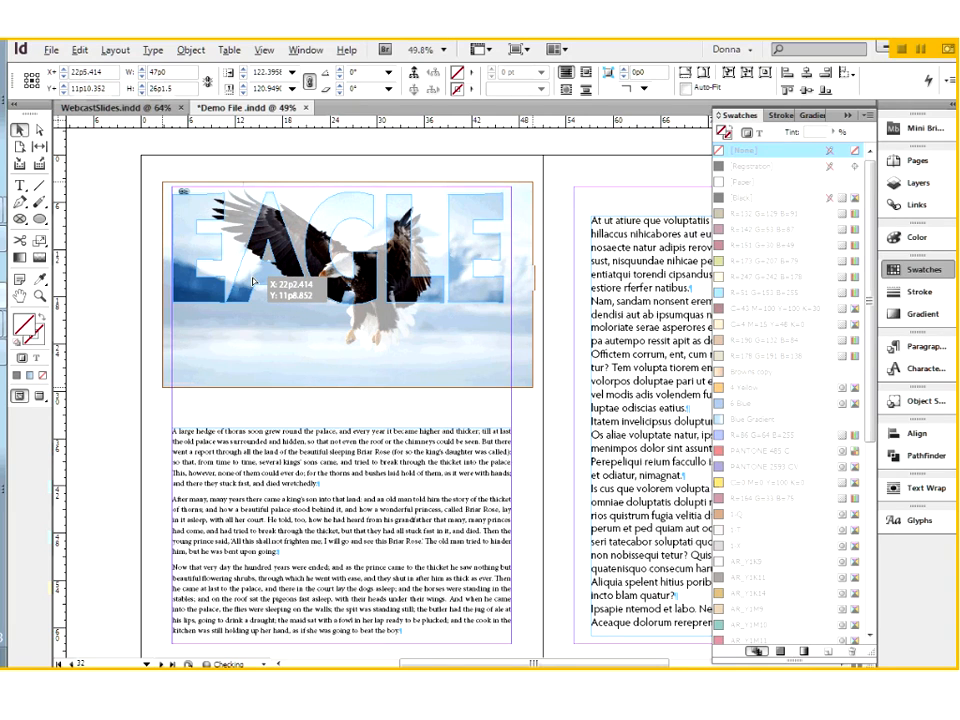
drag(253, 281, 253, 273)
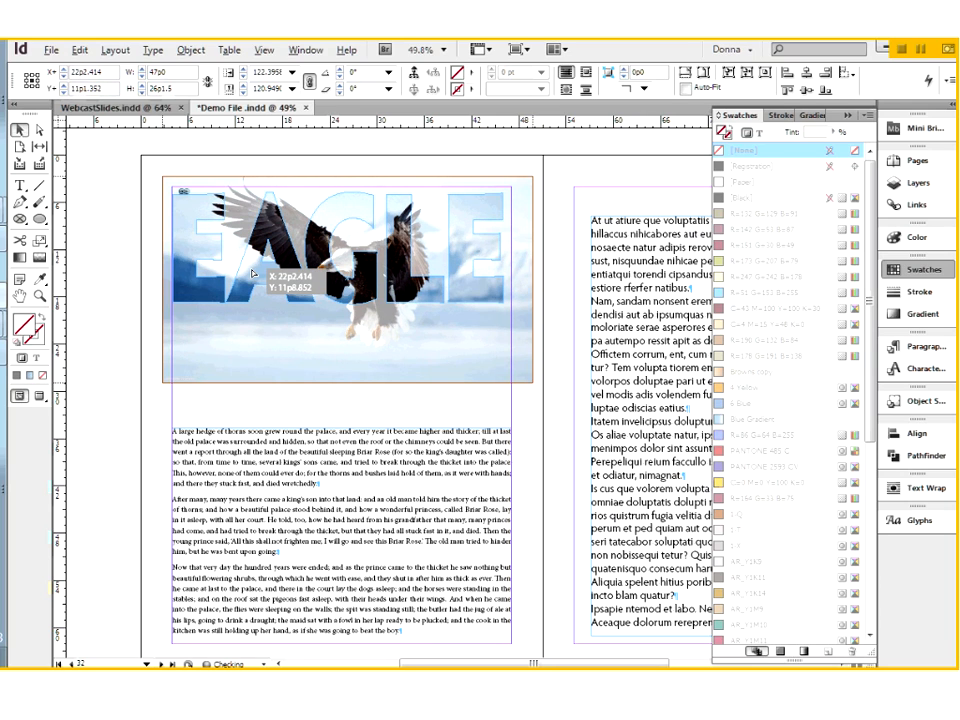
drag(253, 274, 253, 274)
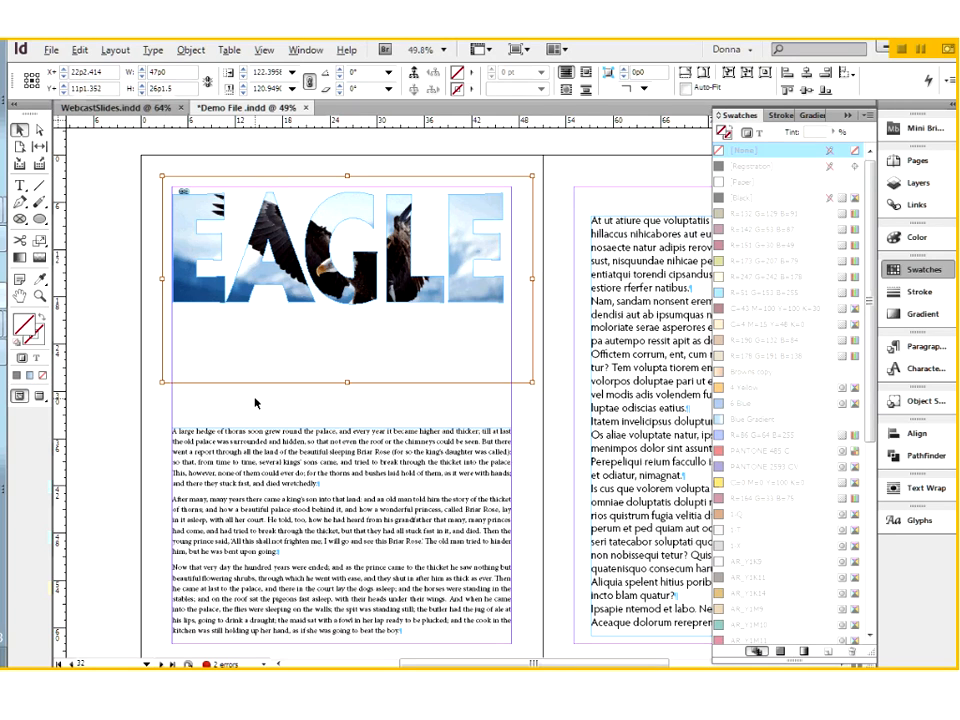
click(283, 469)
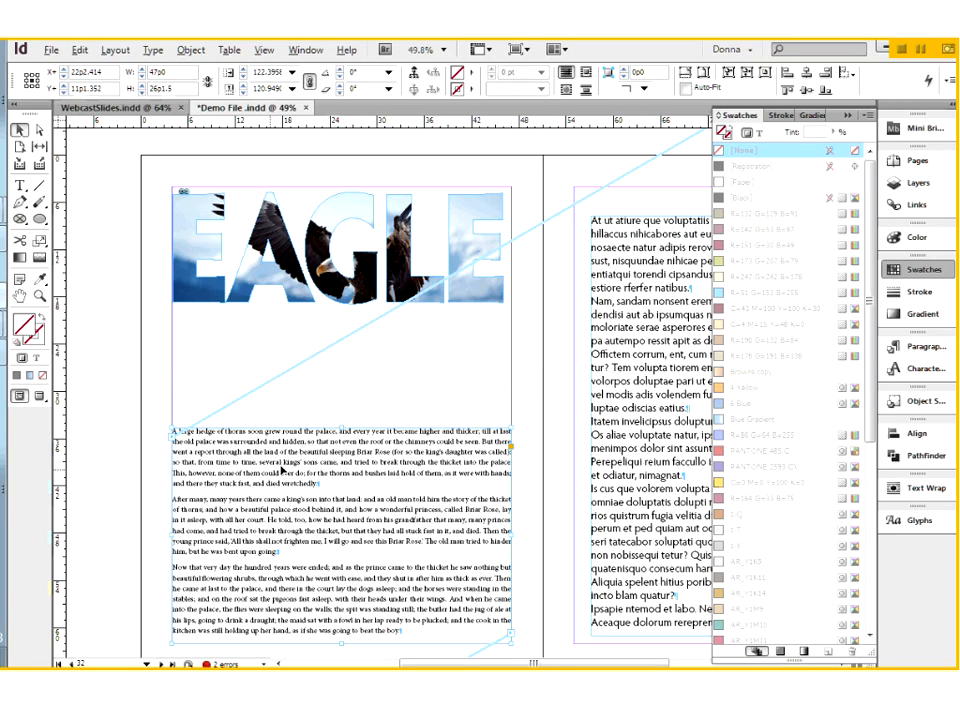
click(225, 360)
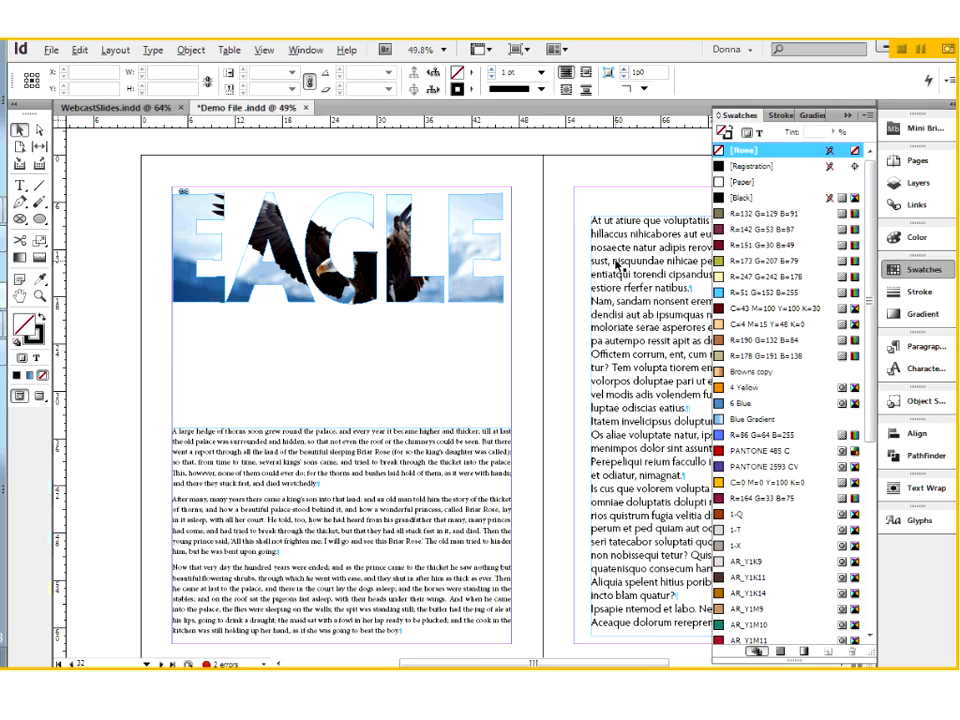
Step: Enlarge the first paragraph on the right-hand page, except its initial A, to 40 pt
key(space)
drag(631, 323, 150, 316)
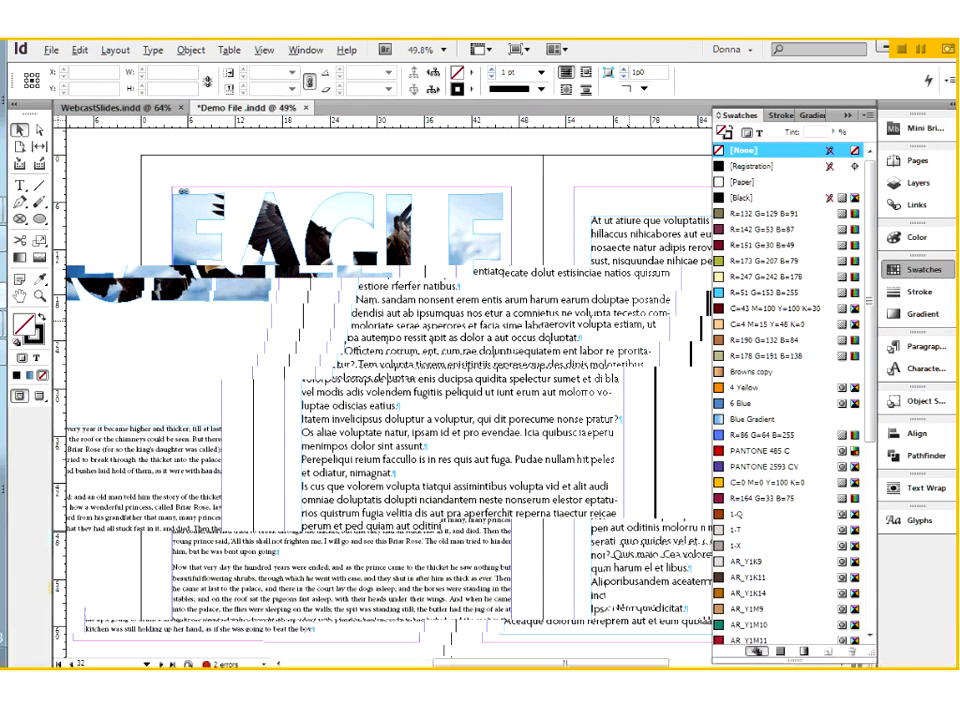
double_click(309, 222)
drag(305, 220, 442, 283)
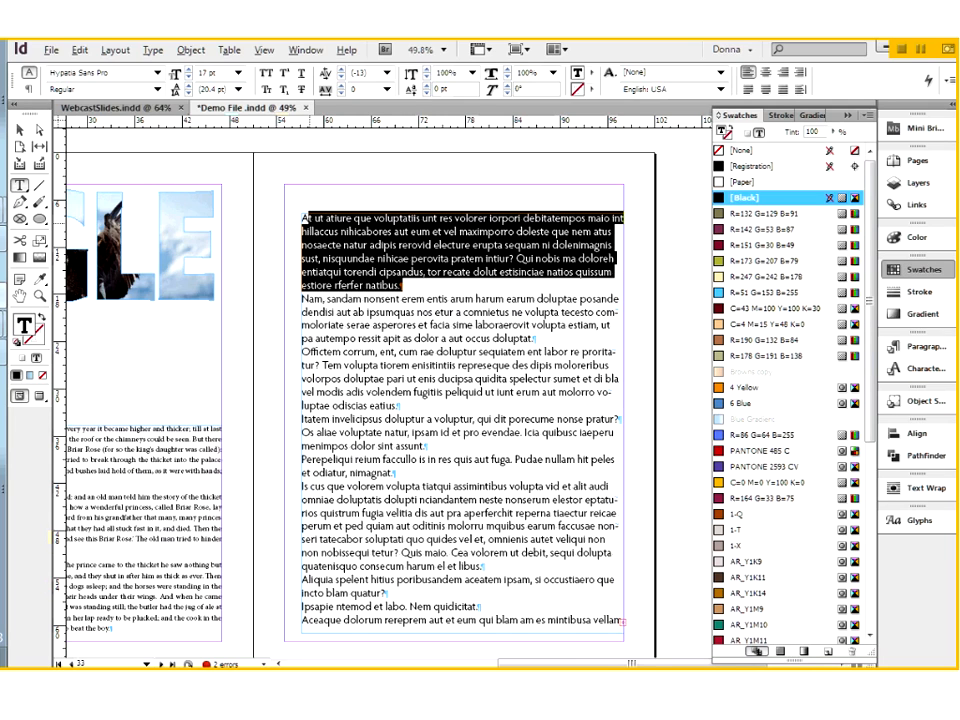
shift+click(189, 70)
shift+click(189, 70)
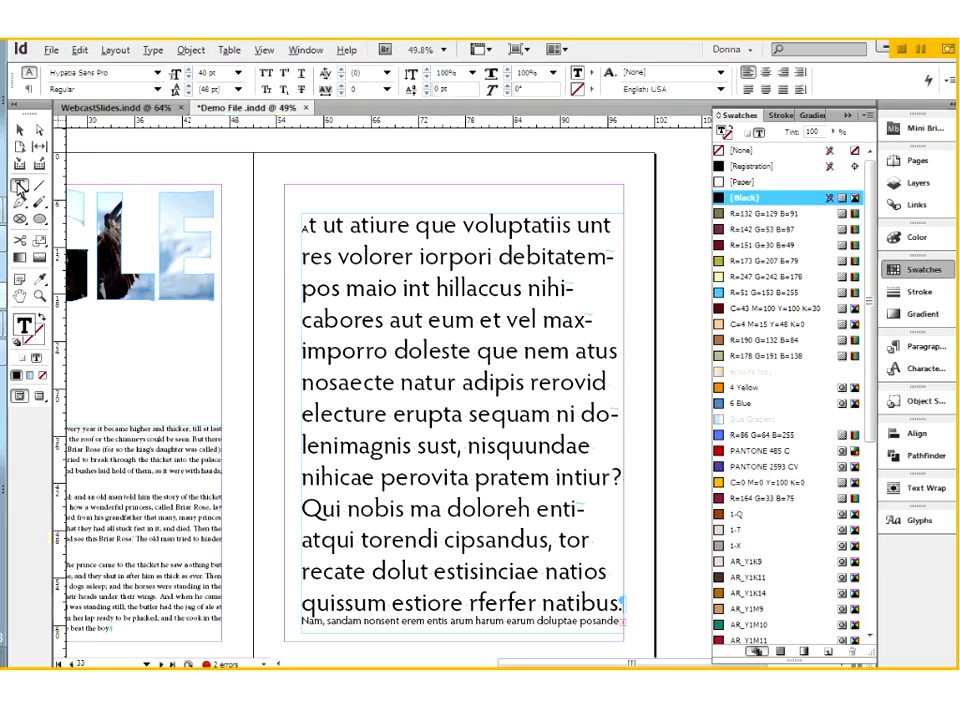
Step: Draw an ellipse about 6p0 wide and 5p10.5 high over the right-hand page's upper-left margin corner and fill it with R=86 G=64 B=255
click(39, 218)
drag(187, 186, 310, 209)
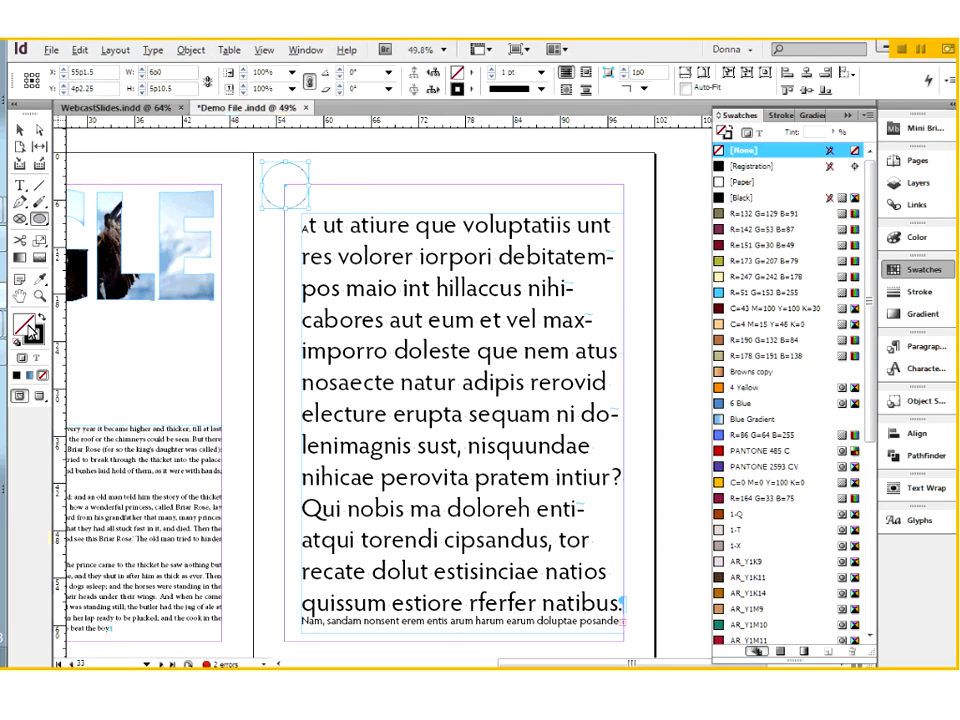
click(719, 436)
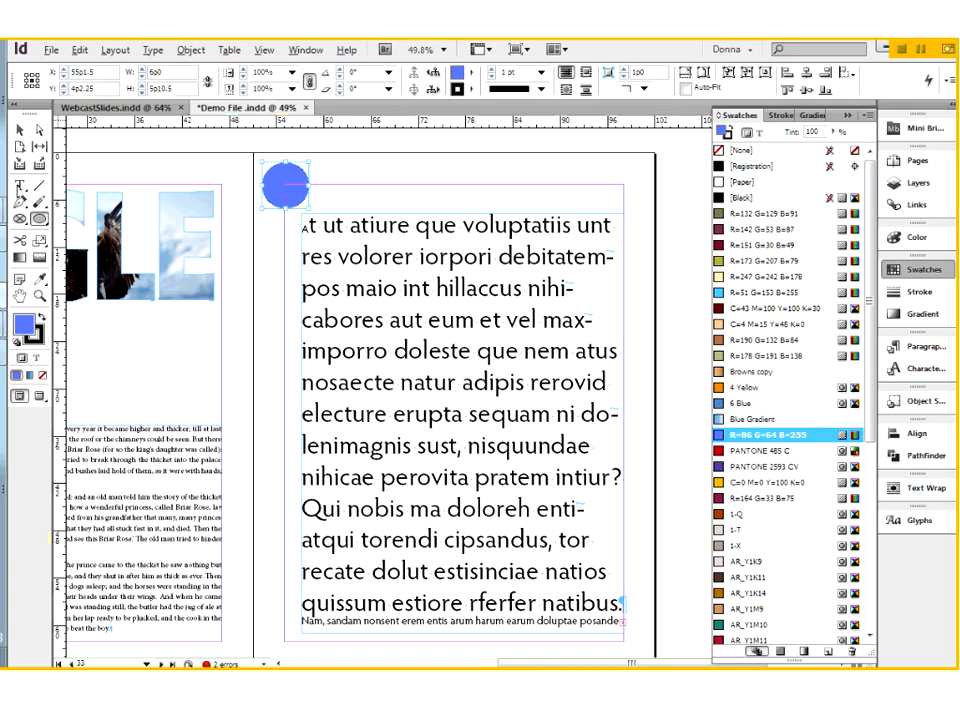
Step: Try coloring all the text in the right-hand page's frame PANTONE 485 C, and undo the color change
click(19, 130)
click(428, 350)
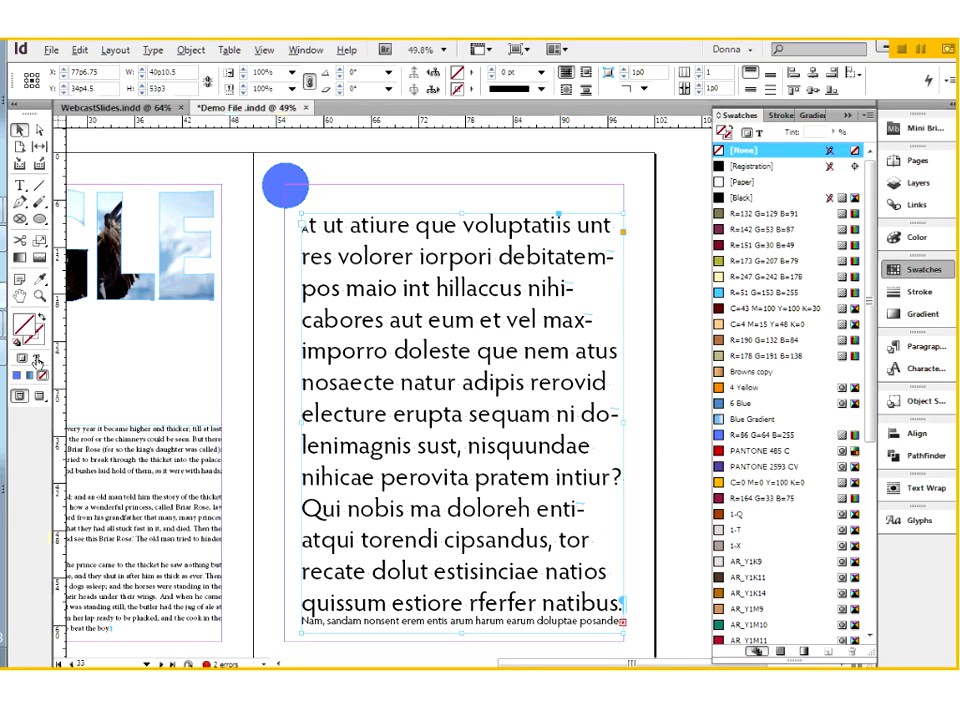
click(36, 358)
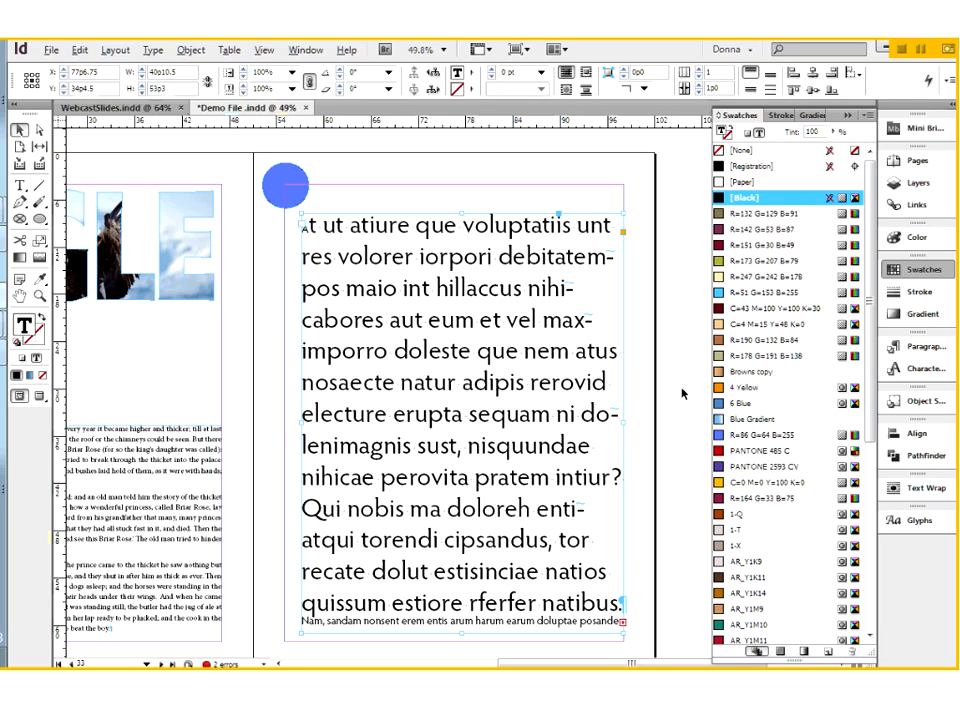
click(722, 452)
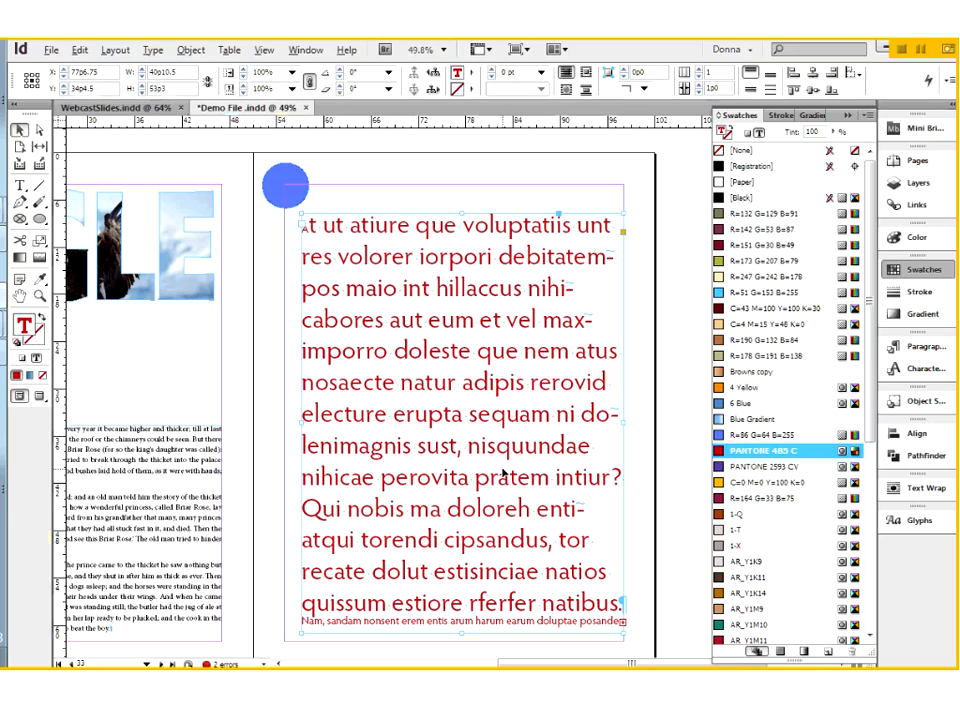
key(ctrl+z)
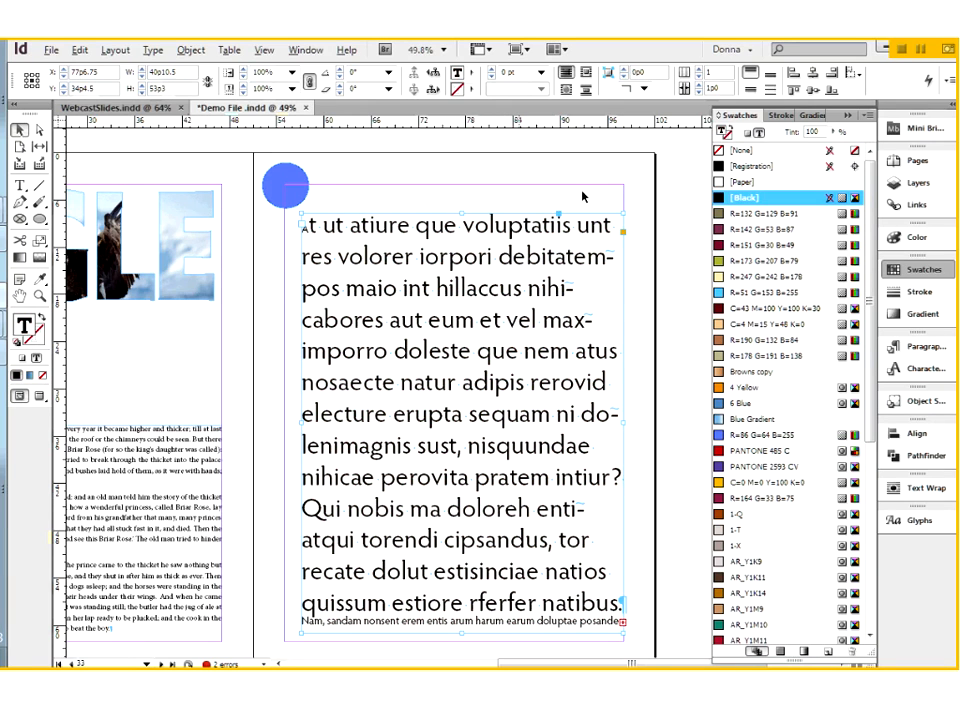
Step: Try filling the text frame itself, instead of its text, with PANTONE 485 C, and undo the fill
click(746, 133)
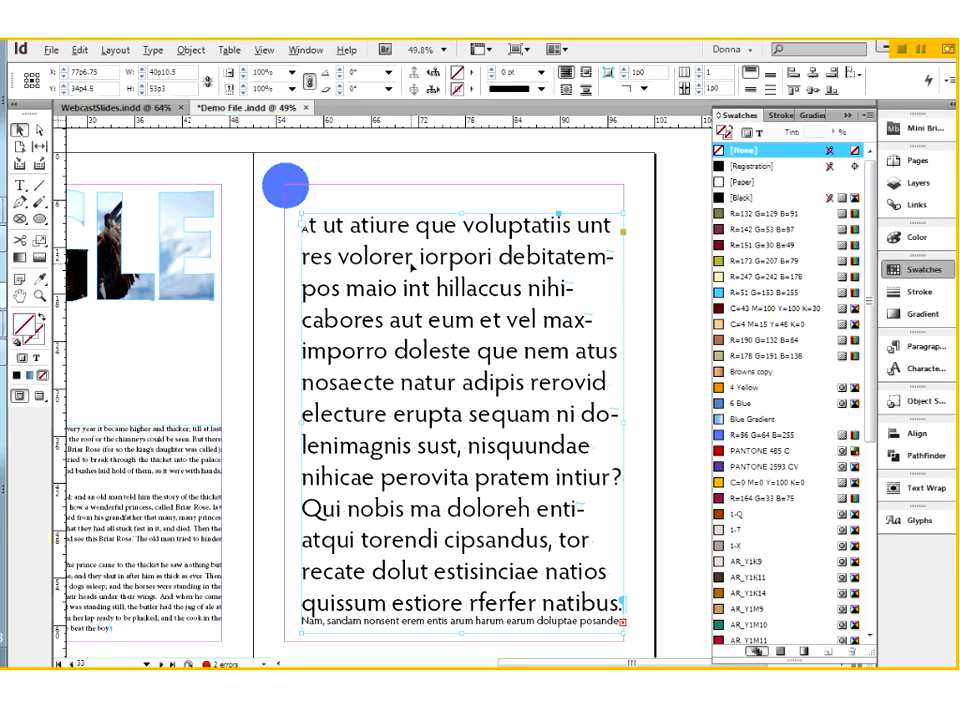
click(722, 453)
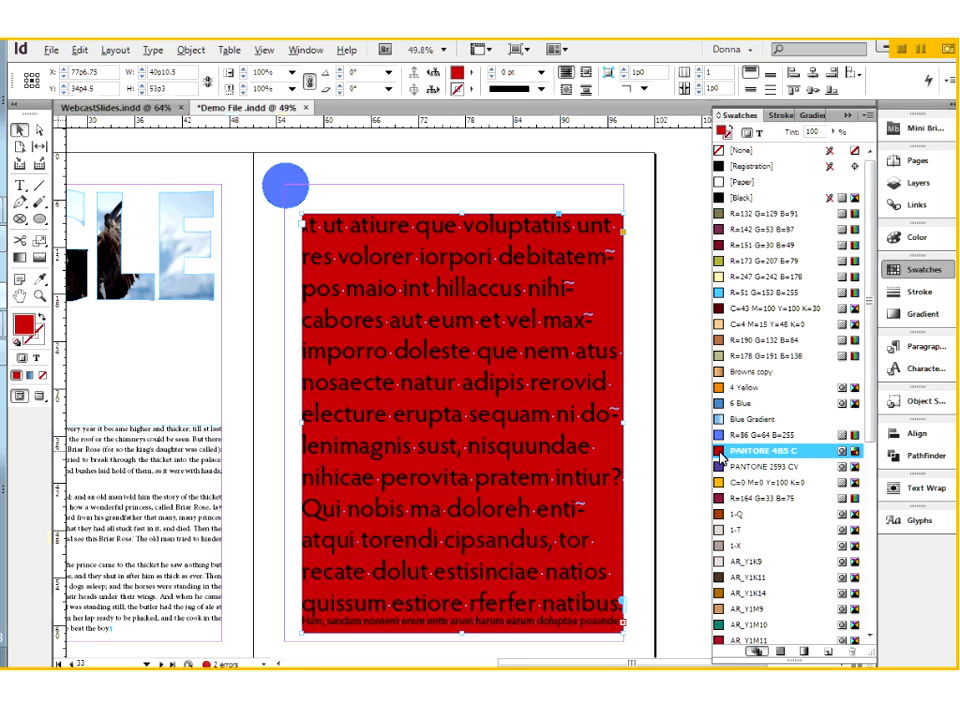
key(ctrl+z)
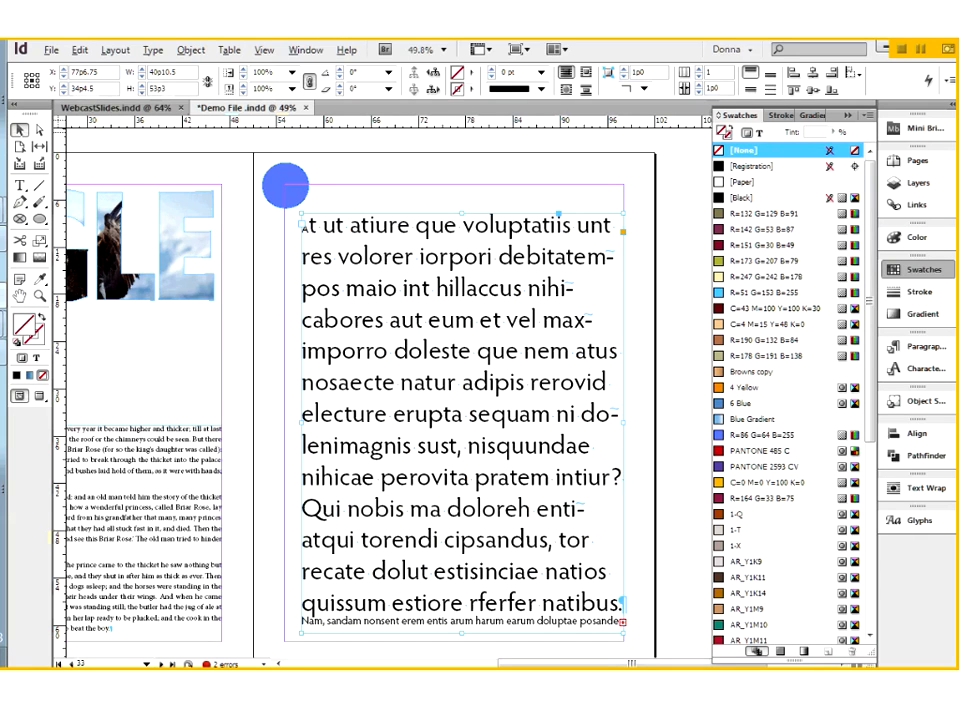
Step: Fill only the opening words "At ut atiure que voluptatiis" with PANTONE 485 C and deselect them
click(21, 186)
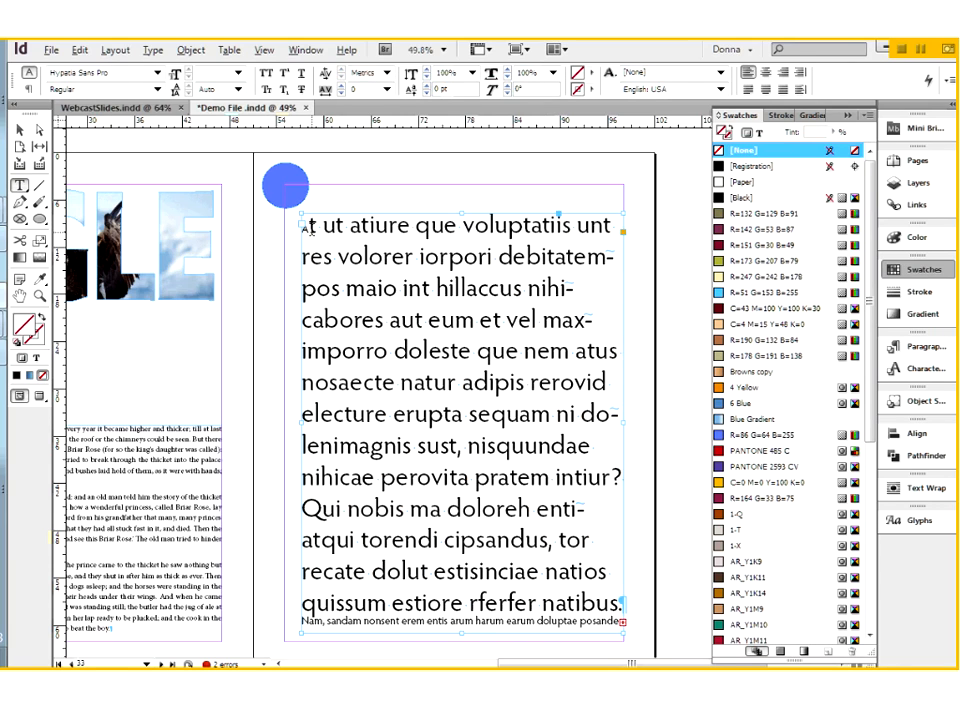
drag(309, 228, 527, 226)
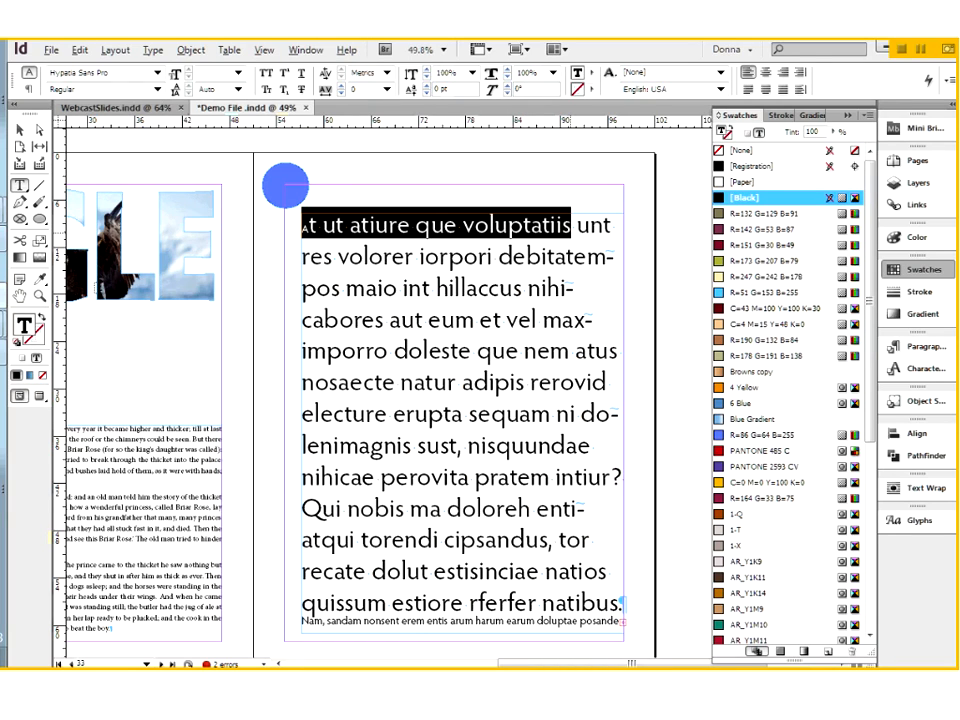
click(33, 332)
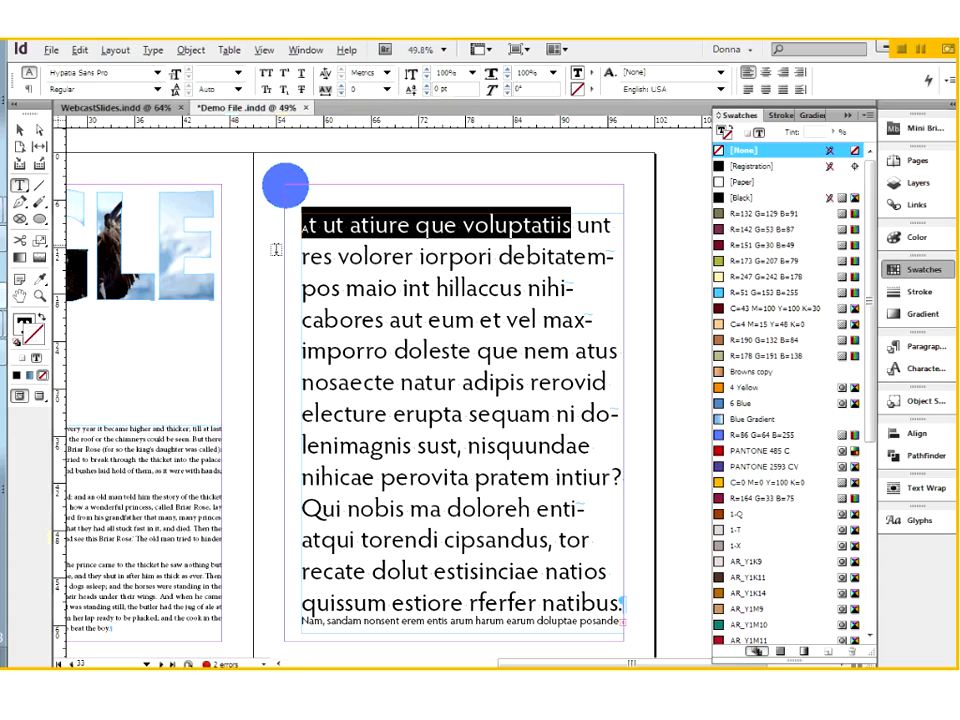
click(20, 342)
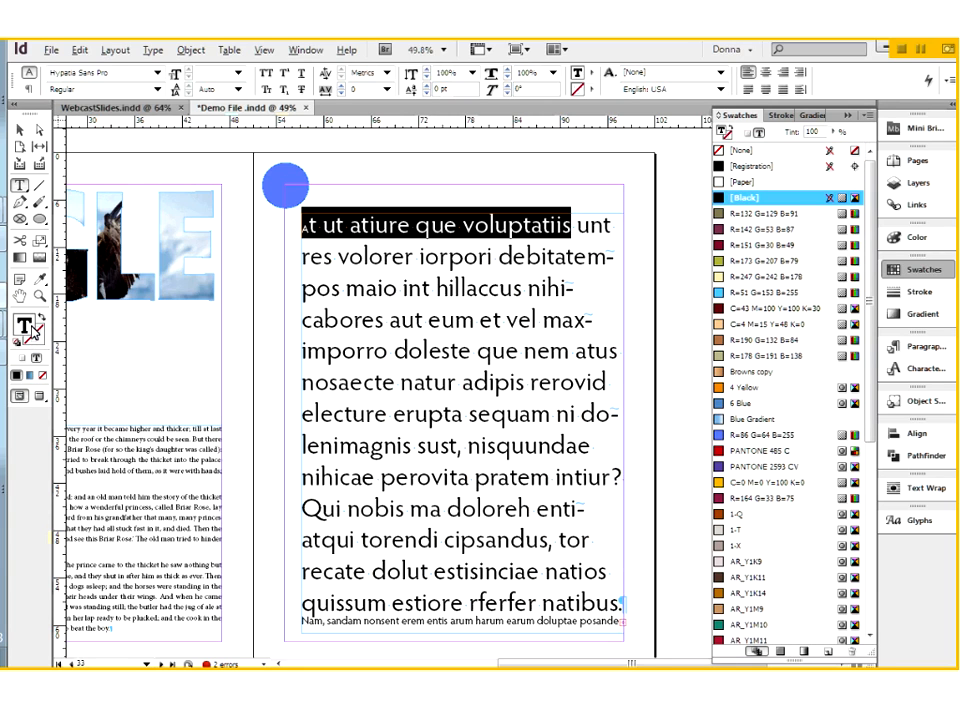
click(37, 337)
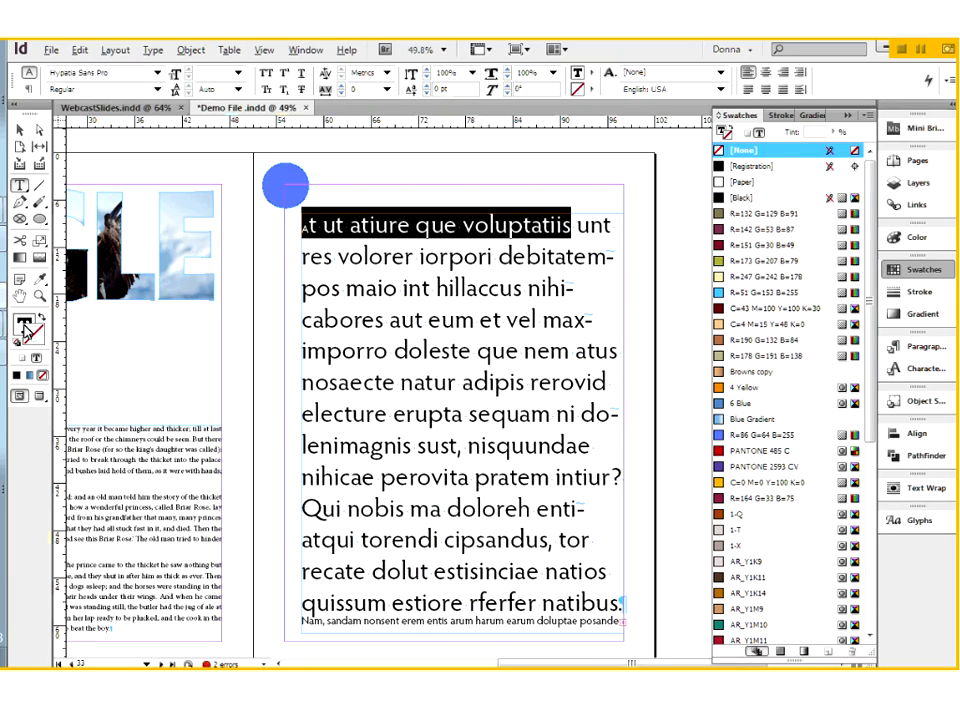
click(23, 326)
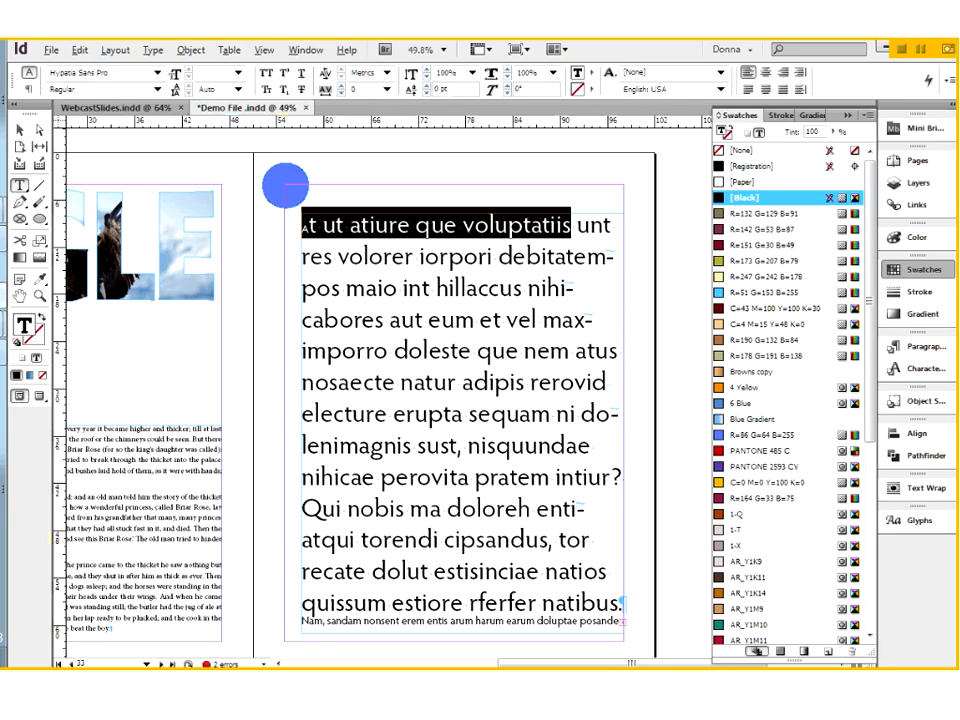
click(755, 451)
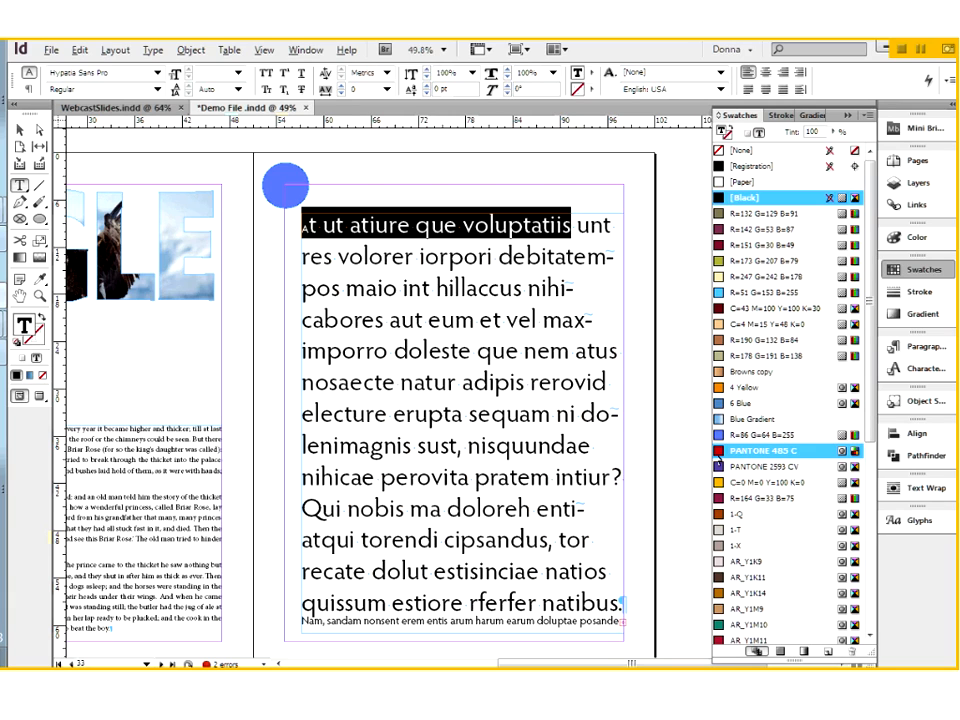
click(533, 320)
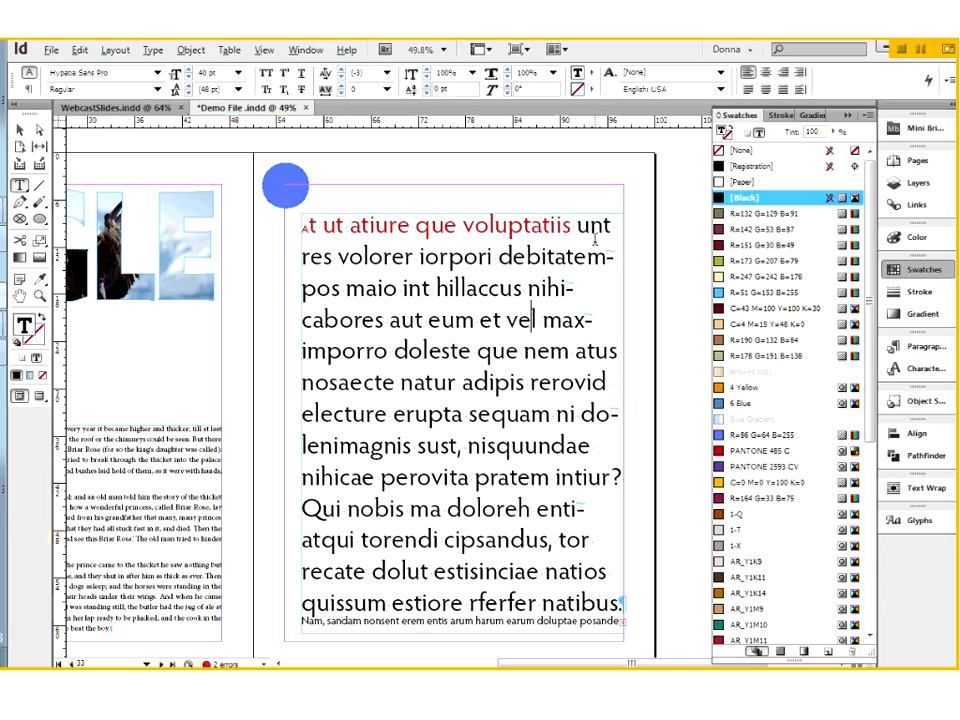